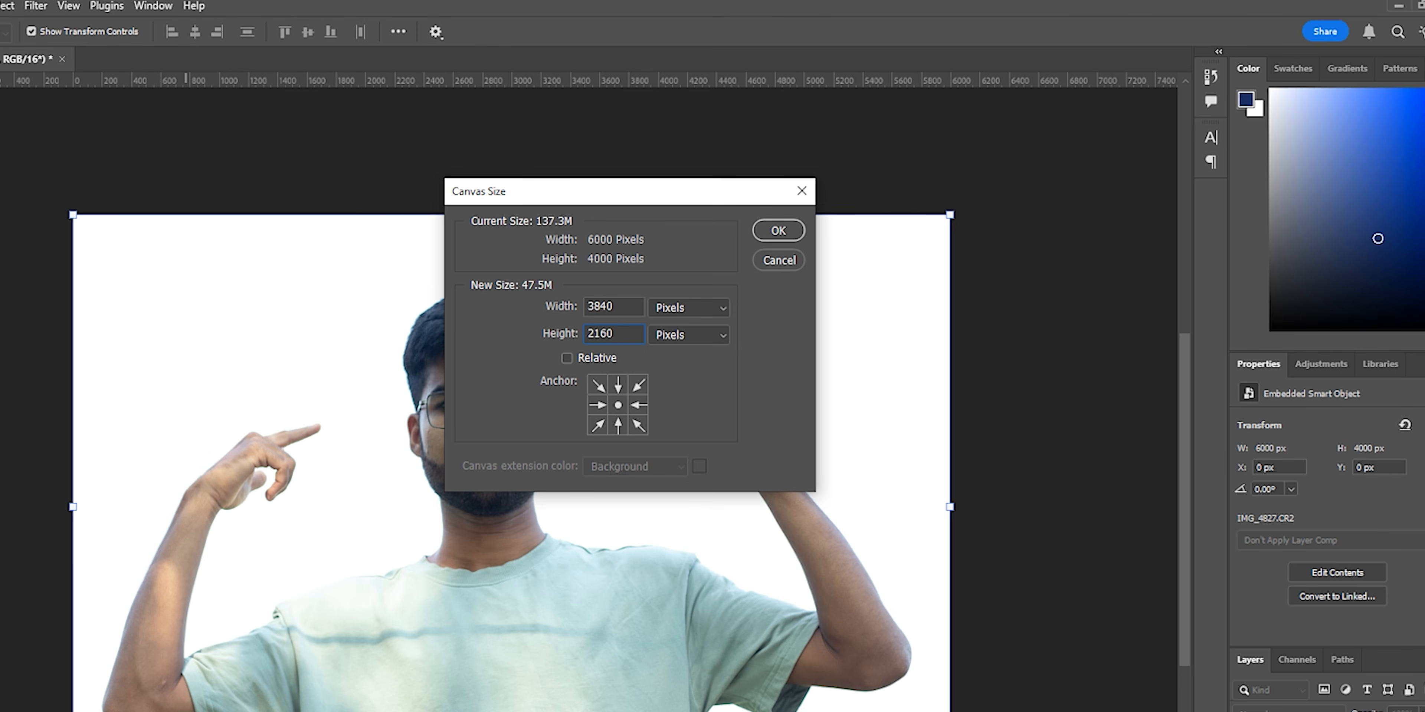
Resize the canvas to 3840 × 2160 pixels with clipping accepted, and scale the Main subject photo down to the canvas width.
left_click(784, 237)
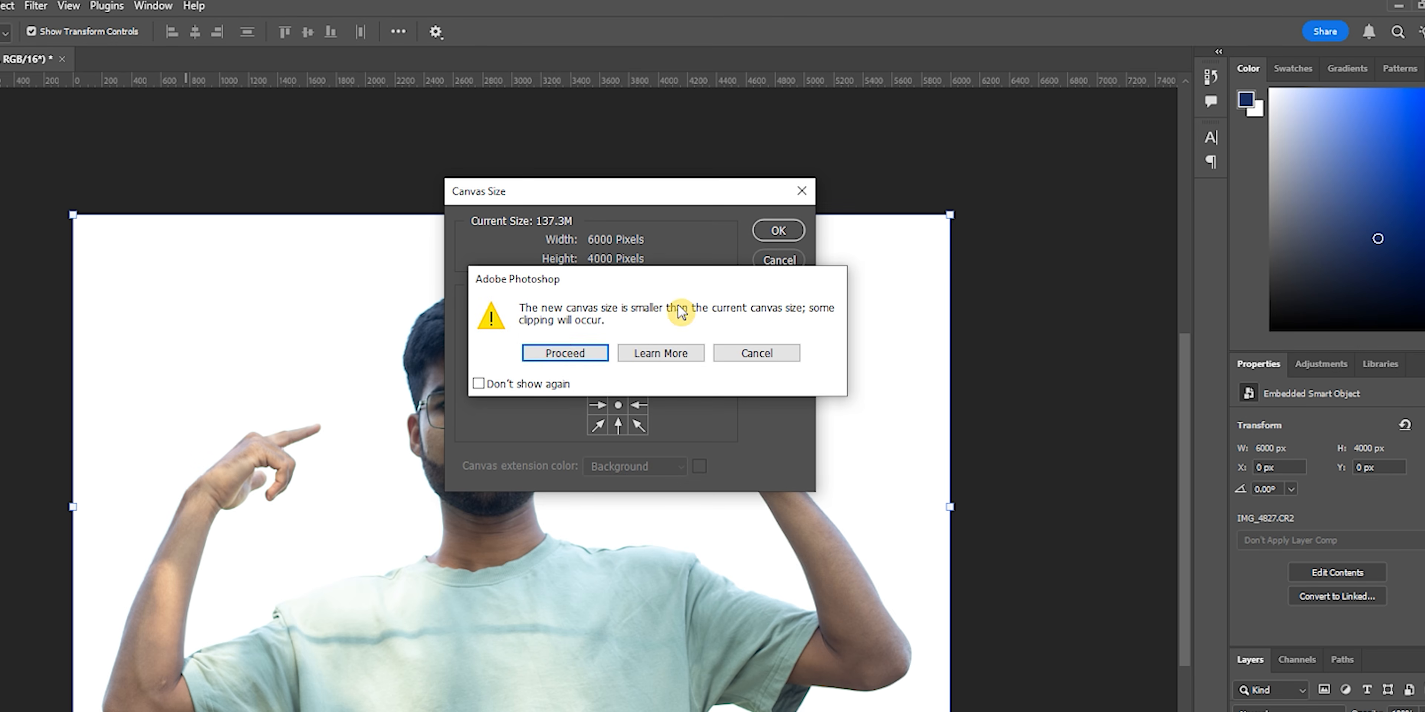
left_click(558, 354)
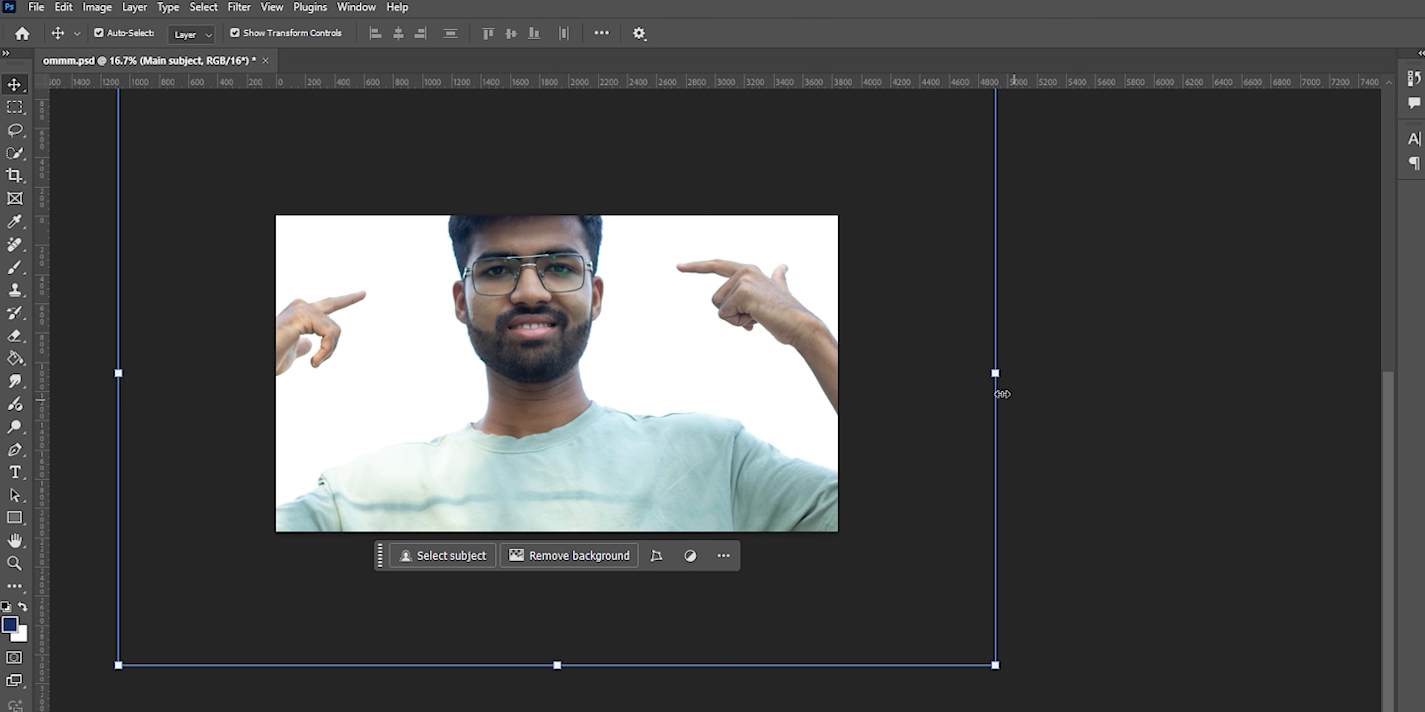
left_click_drag(996, 378, 849, 390)
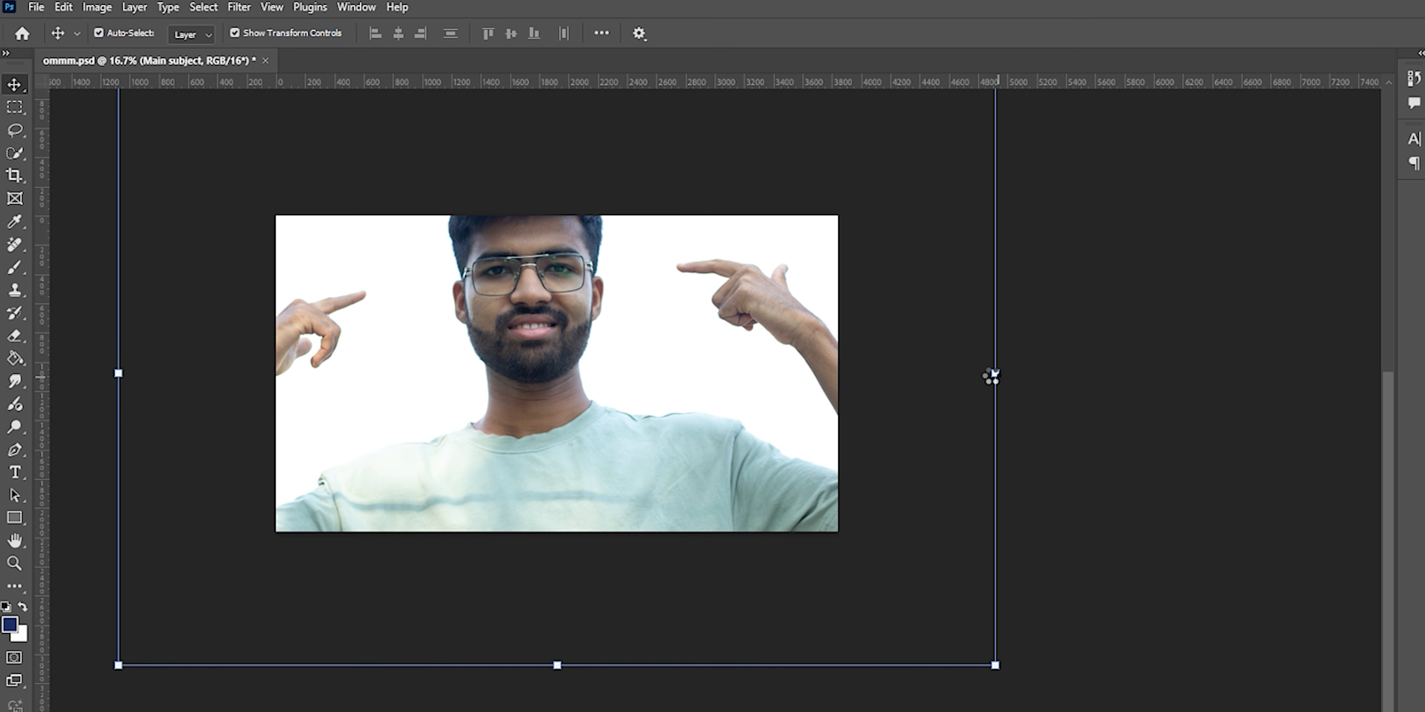
left_click_drag(468, 369, 537, 372)
left_click_drag(187, 372, 276, 372)
left_click_drag(878, 373, 837, 374)
left_click(788, 360)
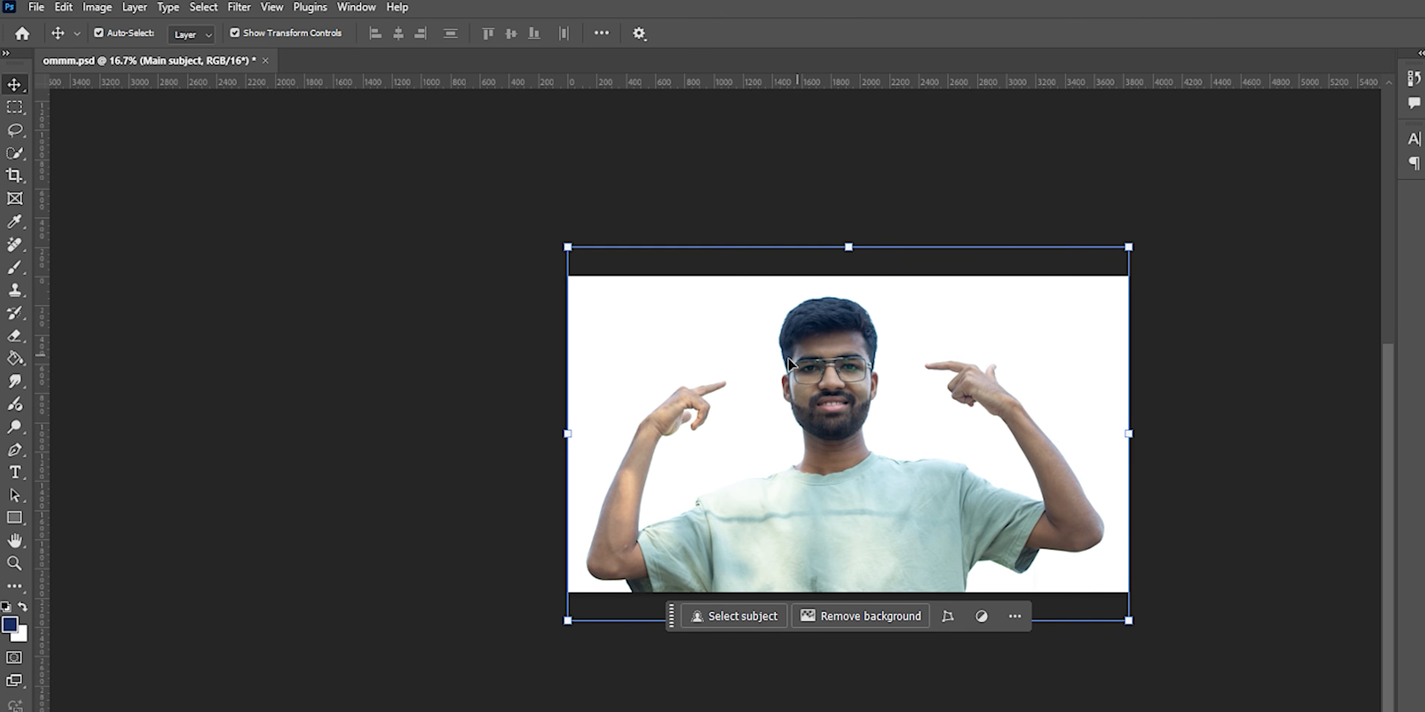
Rotate the Main subject photo to 4.08°, scale it to 53.80% and position it so both elbows stay inside the canvas.
left_click_drag(1147, 434, 1028, 445)
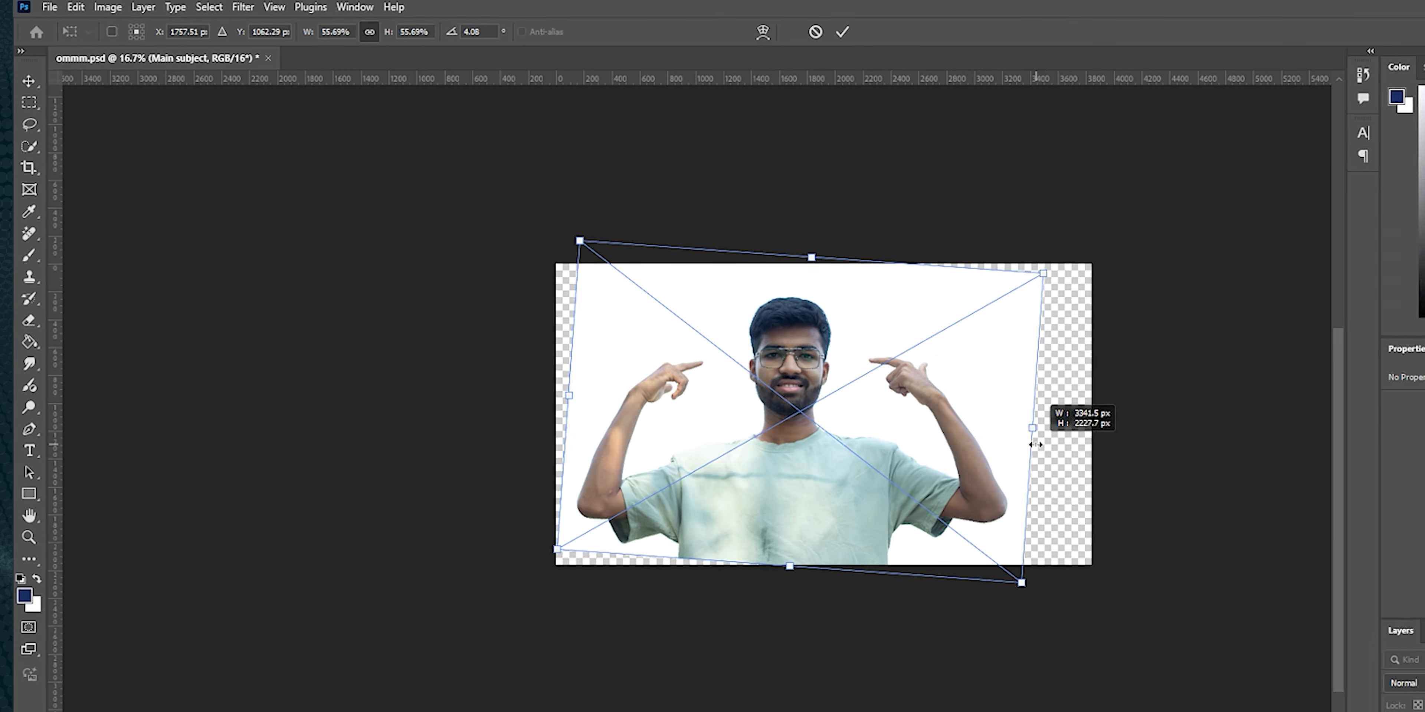
mouse_move(912, 431)
left_mouse_down()
mouse_move(939, 433)
mouse_move(931, 416)
left_mouse_up()
scroll(828, 417, "up", 7)
scroll(930, 429, "down", 1)
scroll(931, 416, "down", 2)
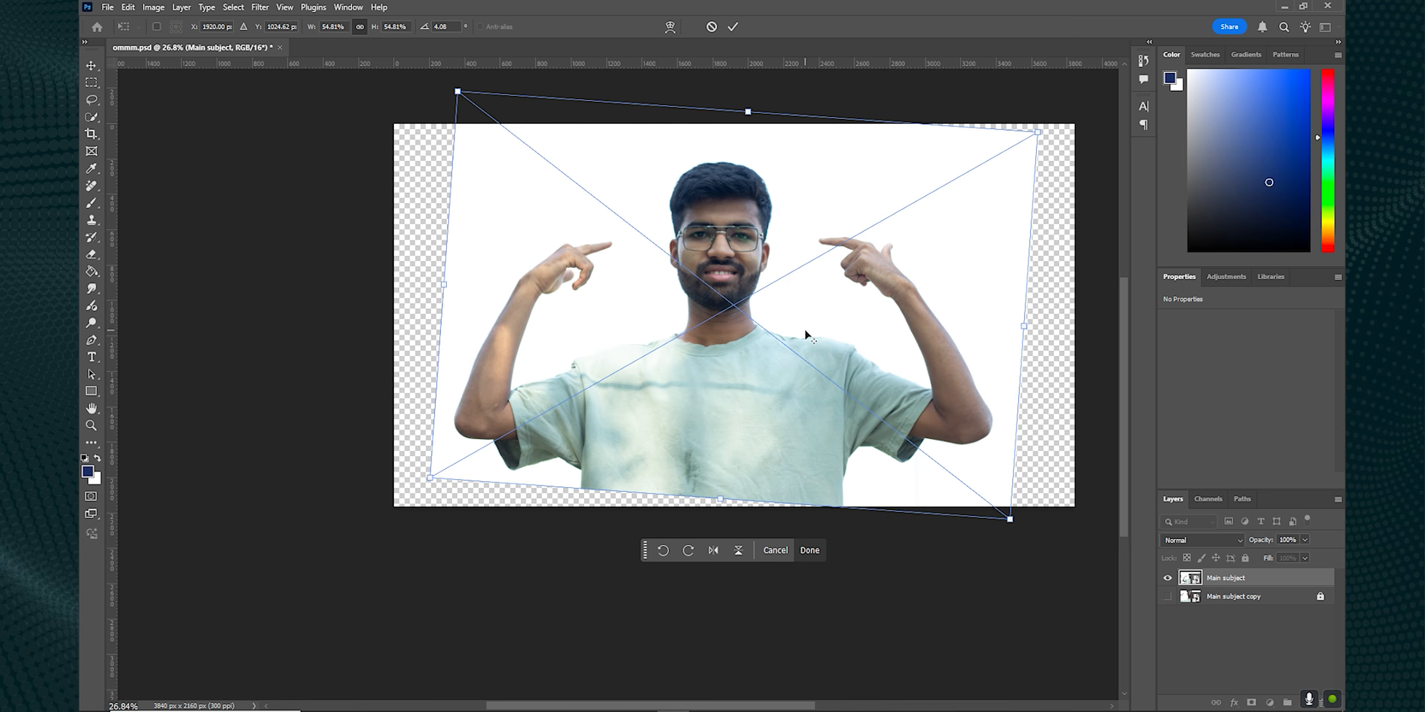
scroll(805, 328, "down", 1)
left_click_drag(854, 311, 845, 351)
left_click_drag(842, 351, 833, 340)
left_click_drag(827, 348, 824, 341)
scroll(824, 340, "down", 2)
left_click_drag(482, 351, 407, 364)
left_click_drag(902, 375, 895, 374)
left_click_drag(811, 361, 817, 360)
left_click(764, 537)
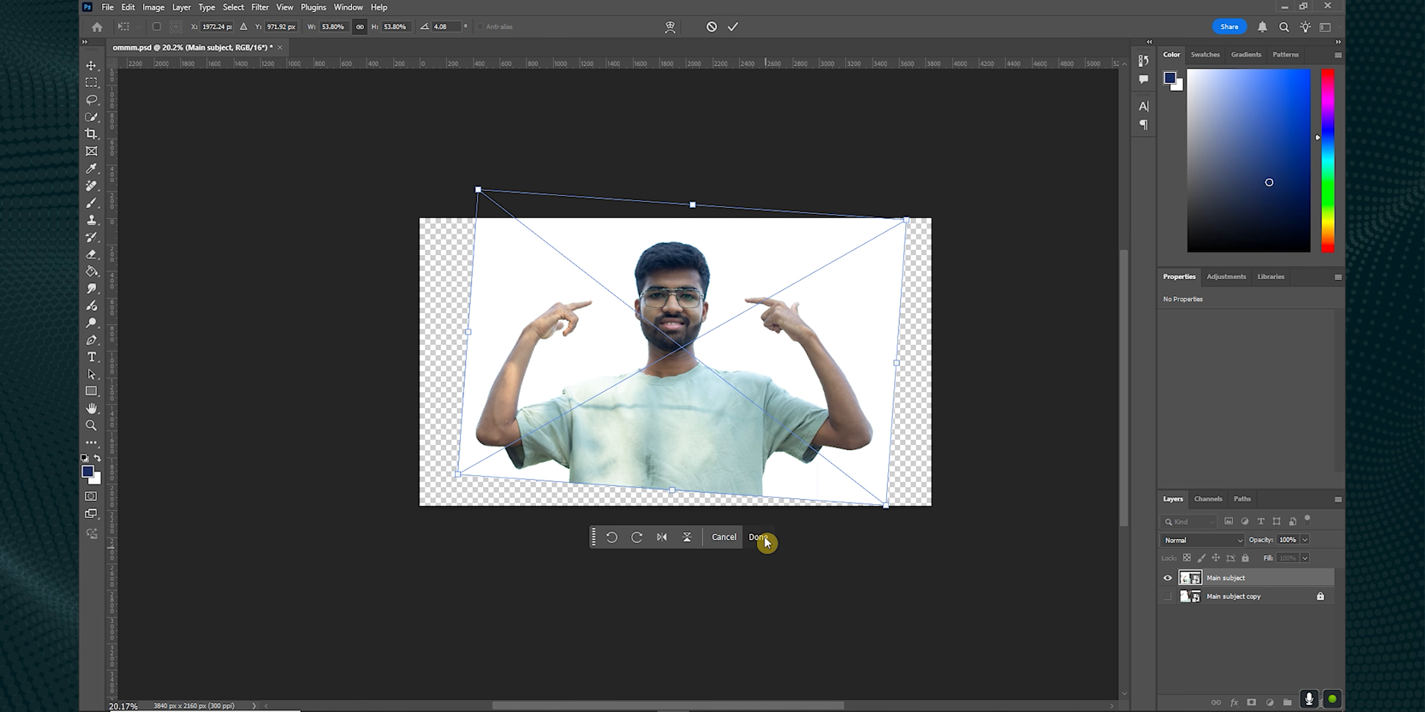
Add a new empty layer beneath the Main subject layer and name it Solid.
left_click(1265, 671)
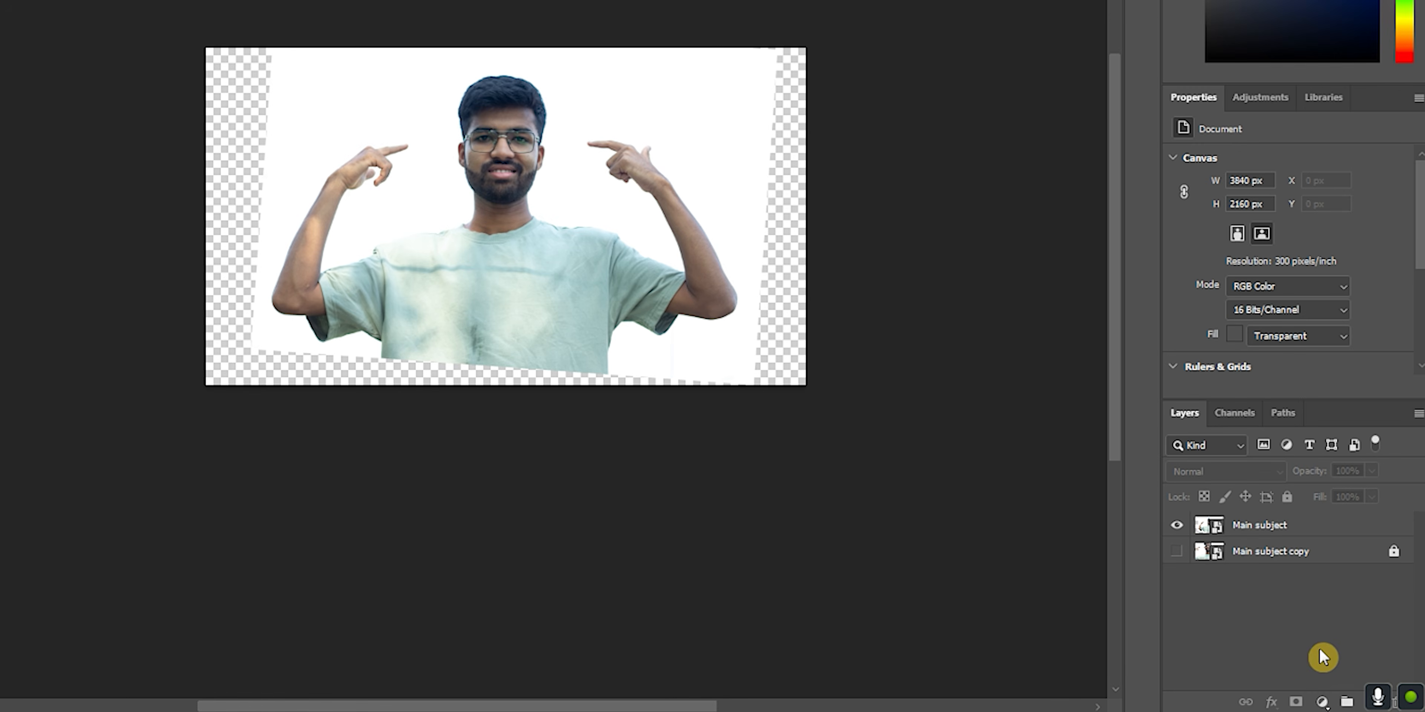
left_click(1374, 703)
left_click_drag(1251, 525, 1260, 560)
type("Solid")
key("Return")
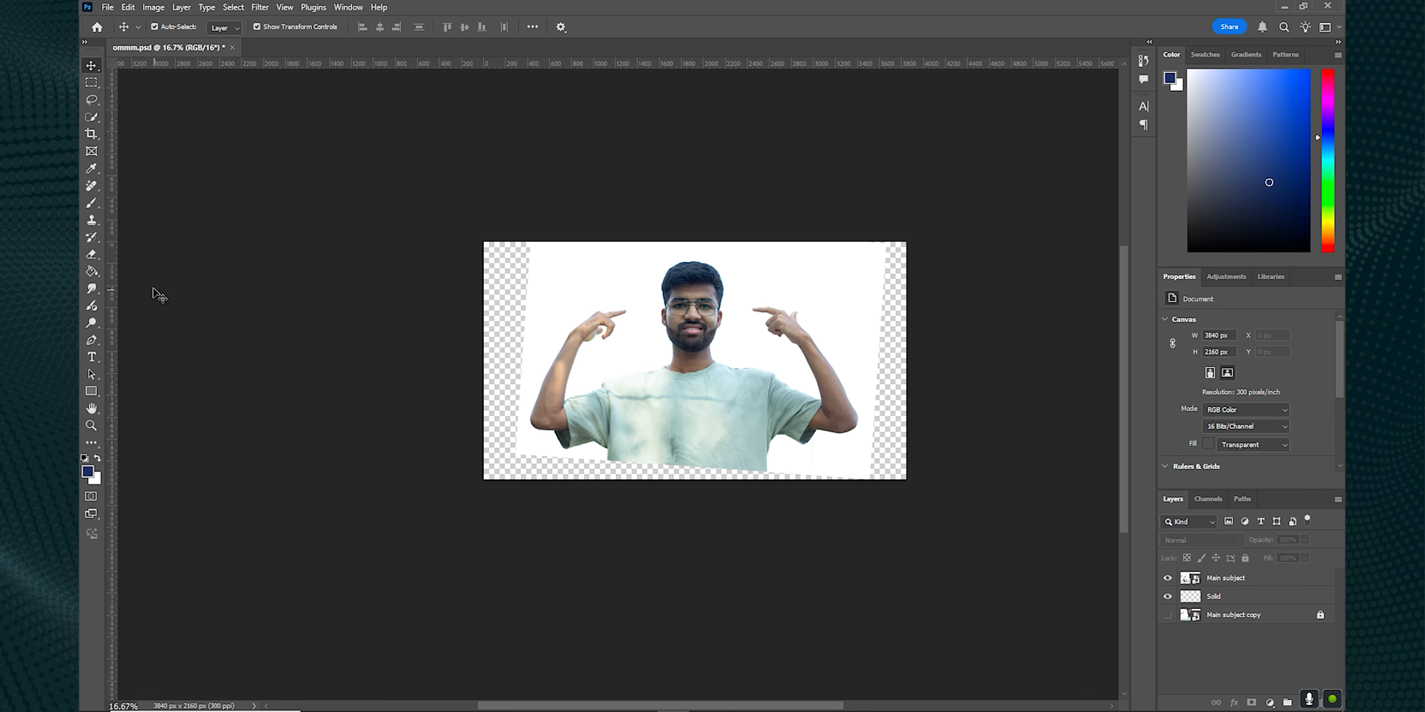
Fill the Solid layer with light blue using the Paint Bucket, and deselect the layer.
left_click(88, 272)
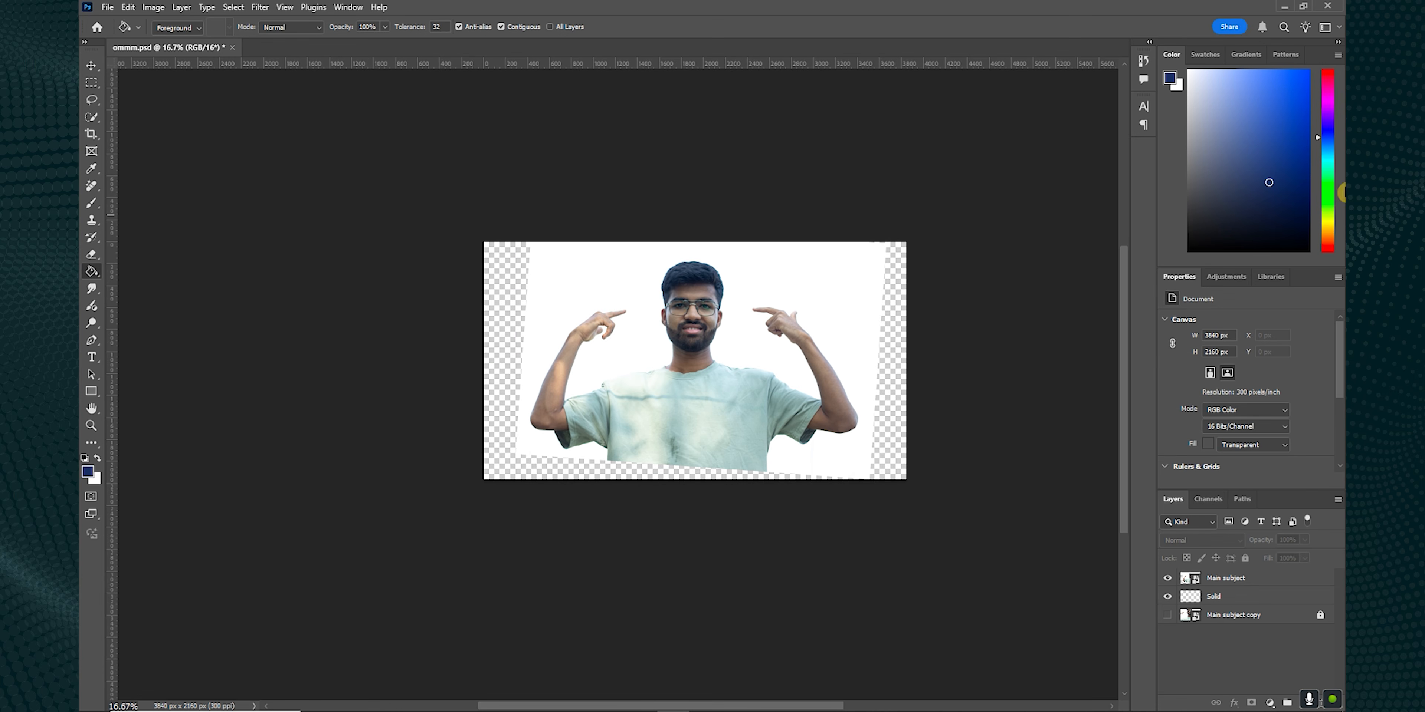
left_click(1254, 599)
left_click(899, 449)
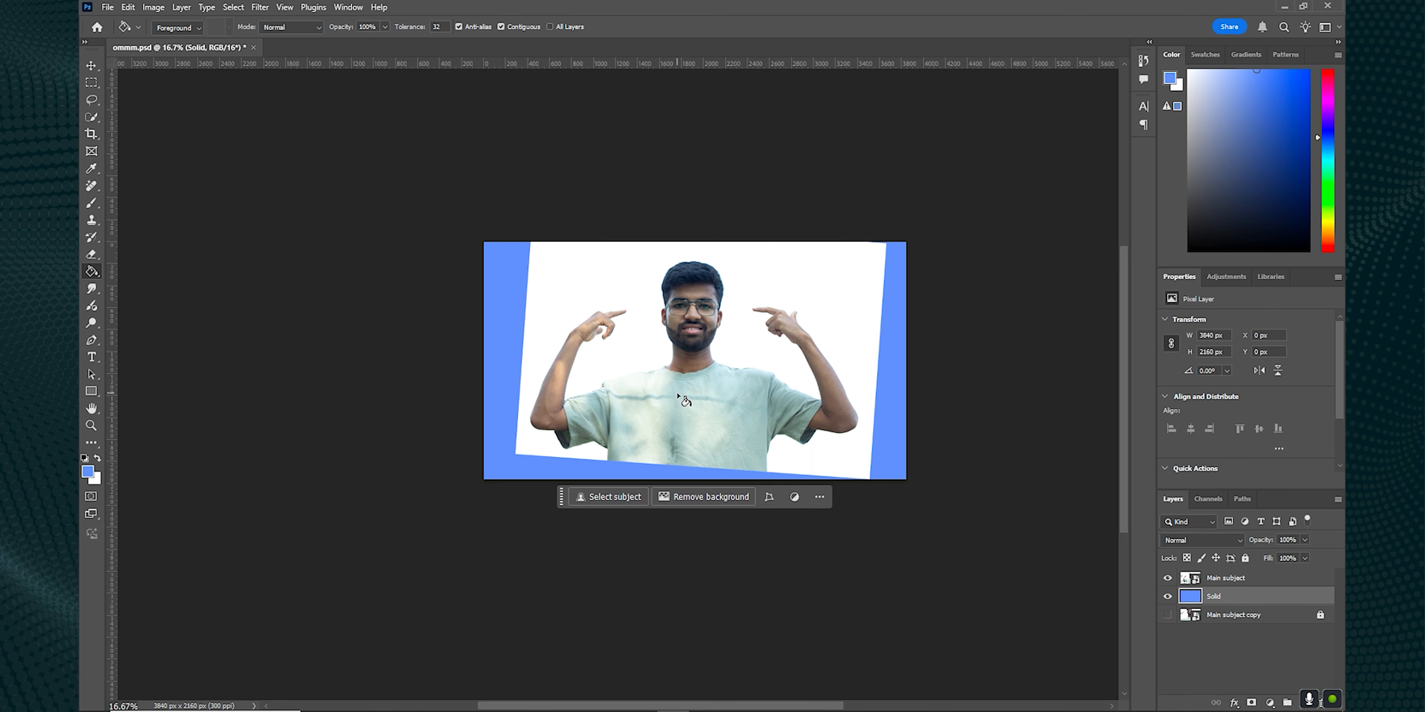
left_click(327, 153)
Export the composition as an image file with Export As.
left_click(107, 6)
mouse_move(192, 243)
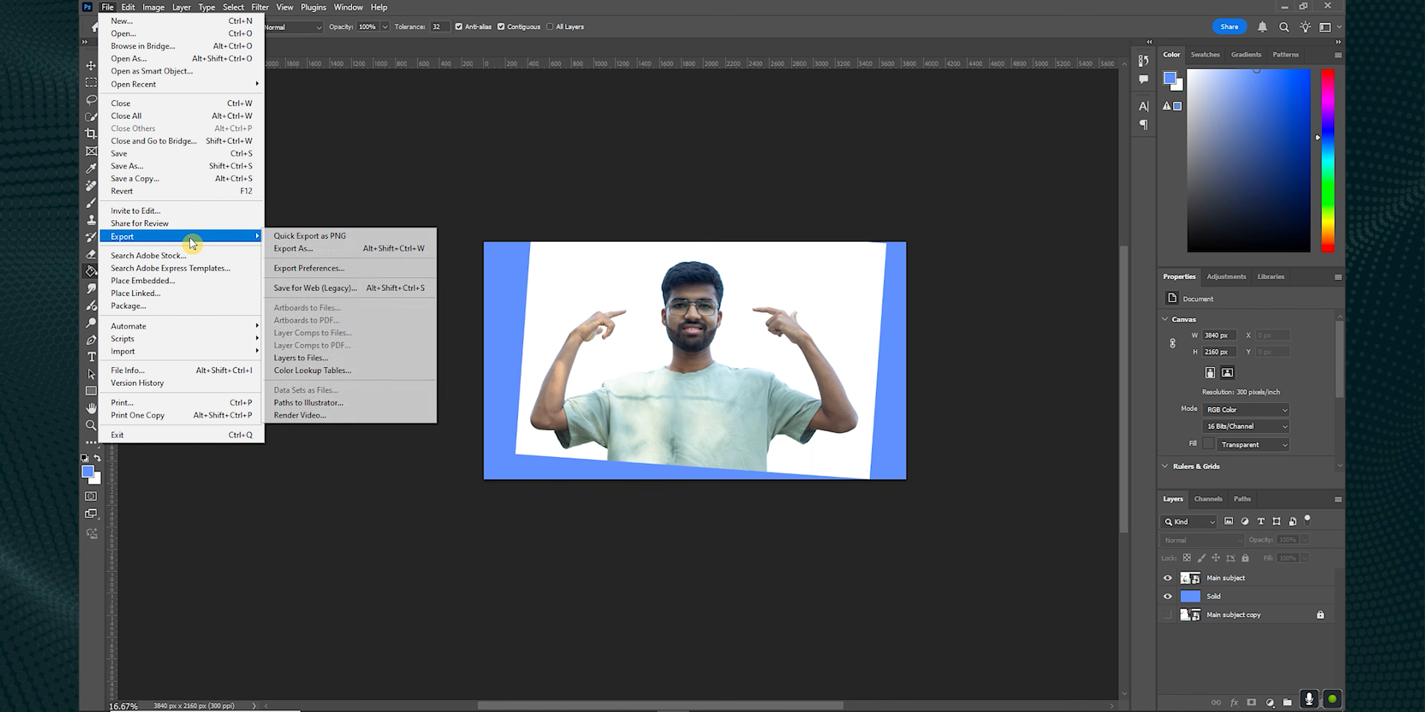
left_click(335, 249)
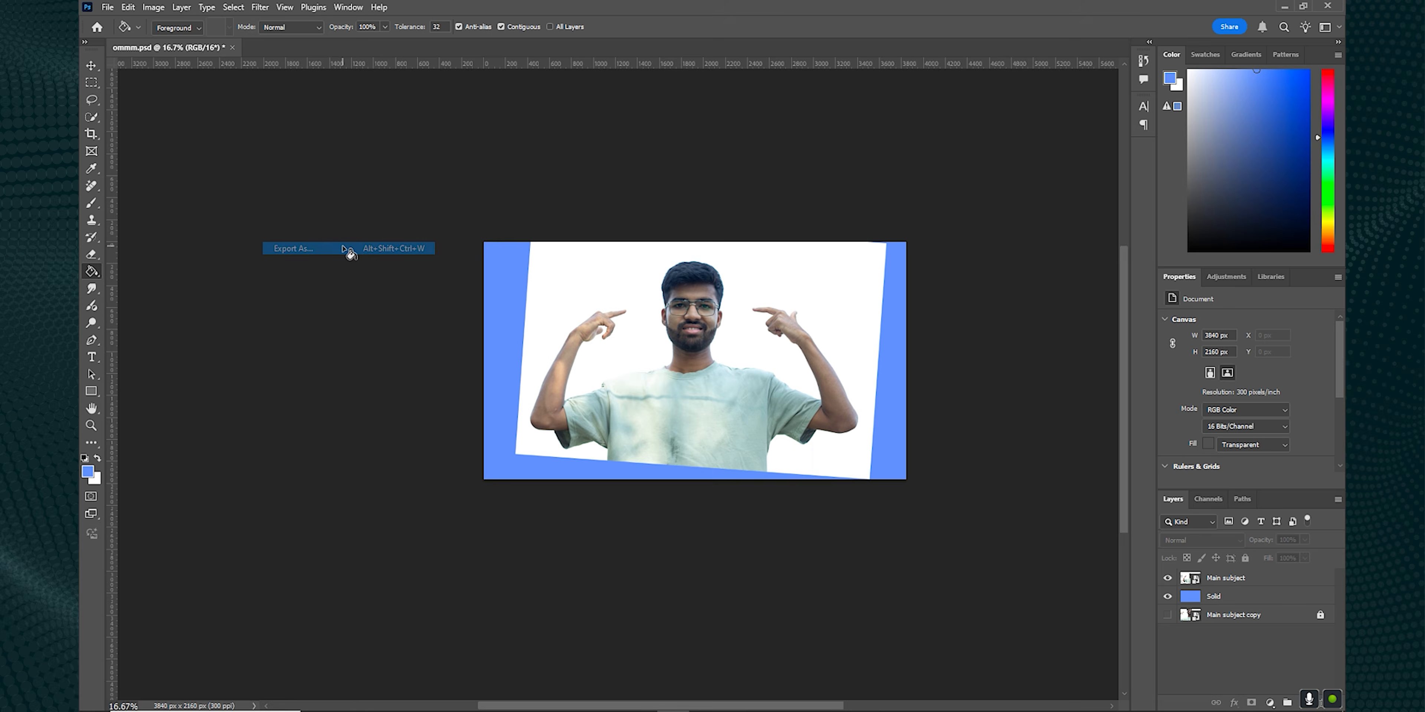
left_click(1019, 681)
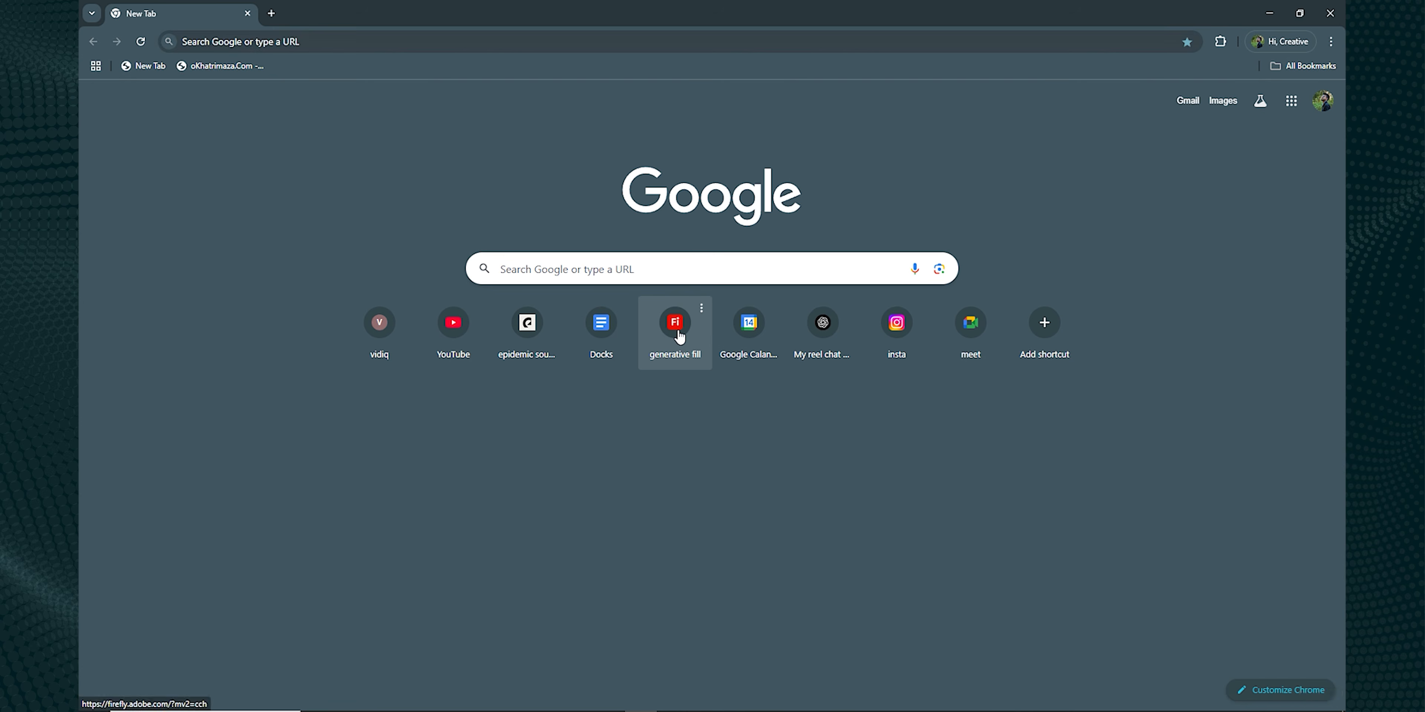
Open Adobe Firefly's Generative fill for images in Chrome and upload the exported image.
left_click(680, 334)
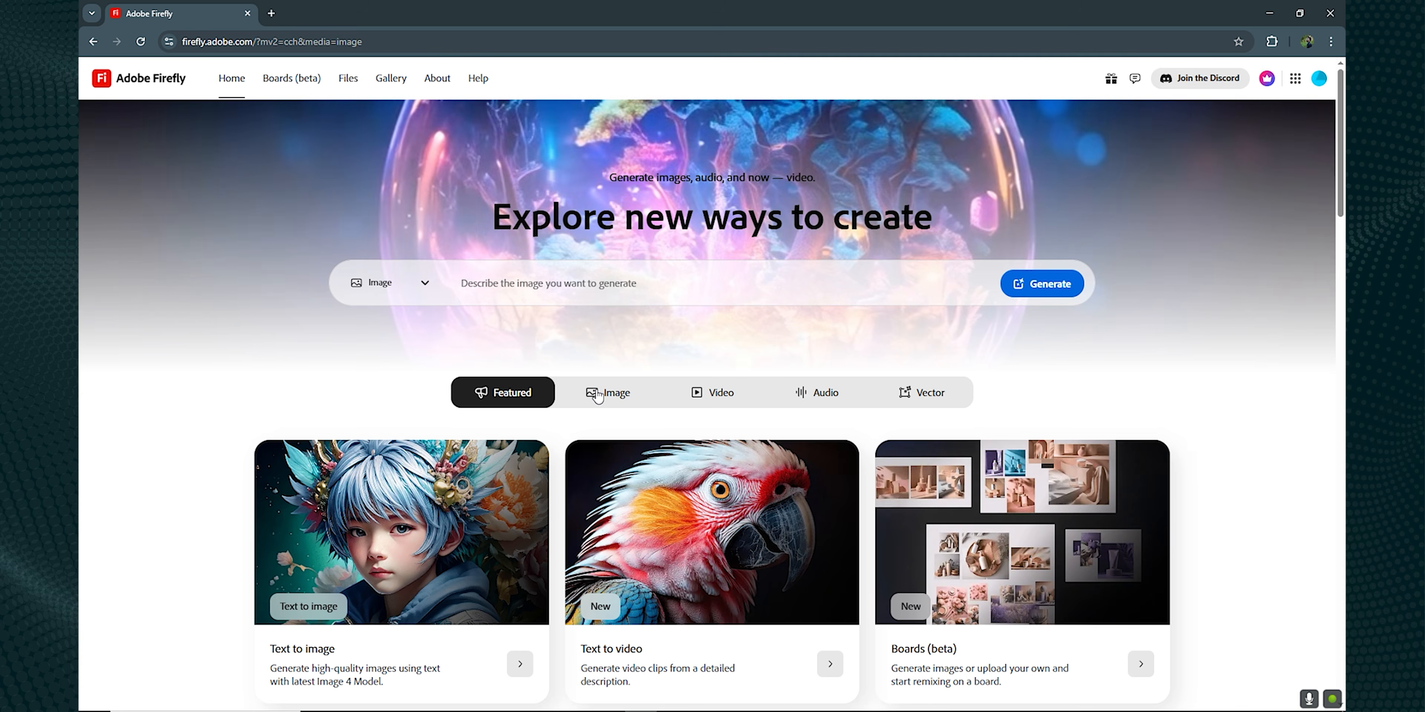
left_click(598, 394)
scroll(636, 431, "down", 3)
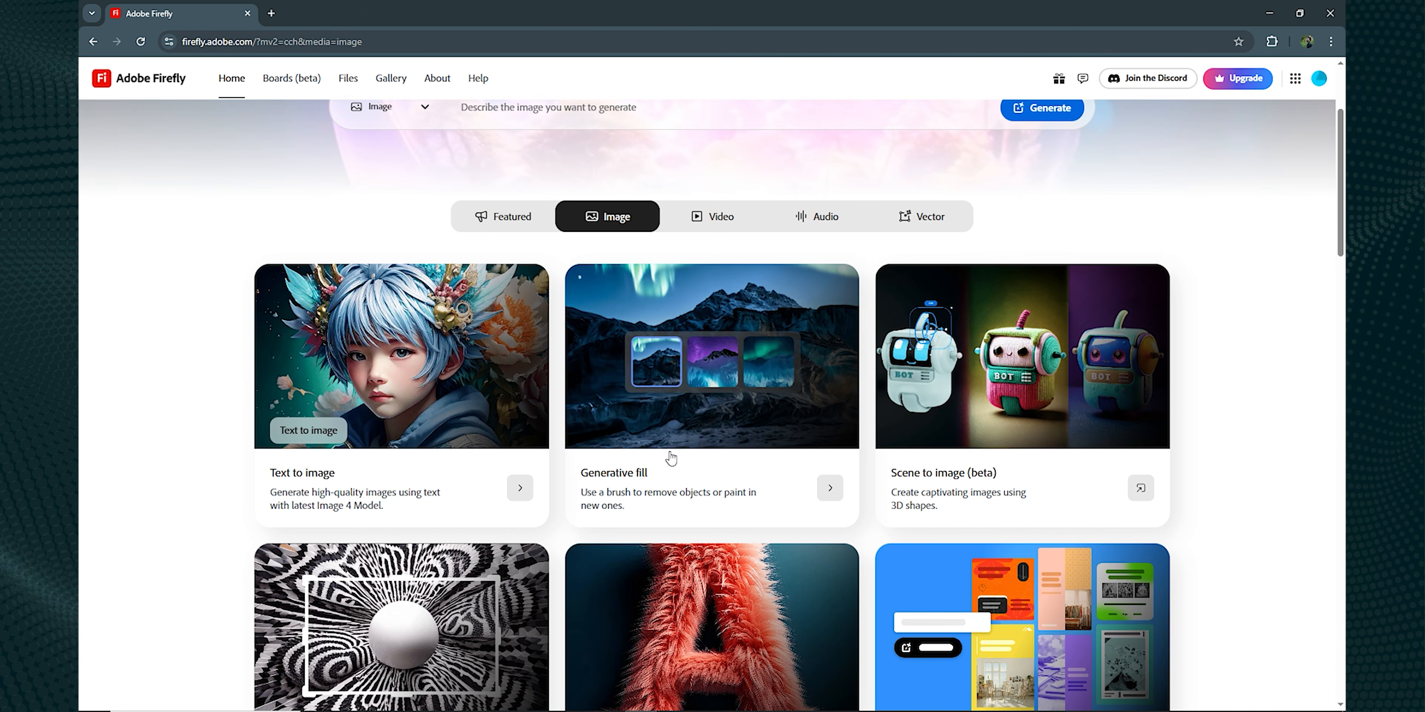
left_click(671, 462)
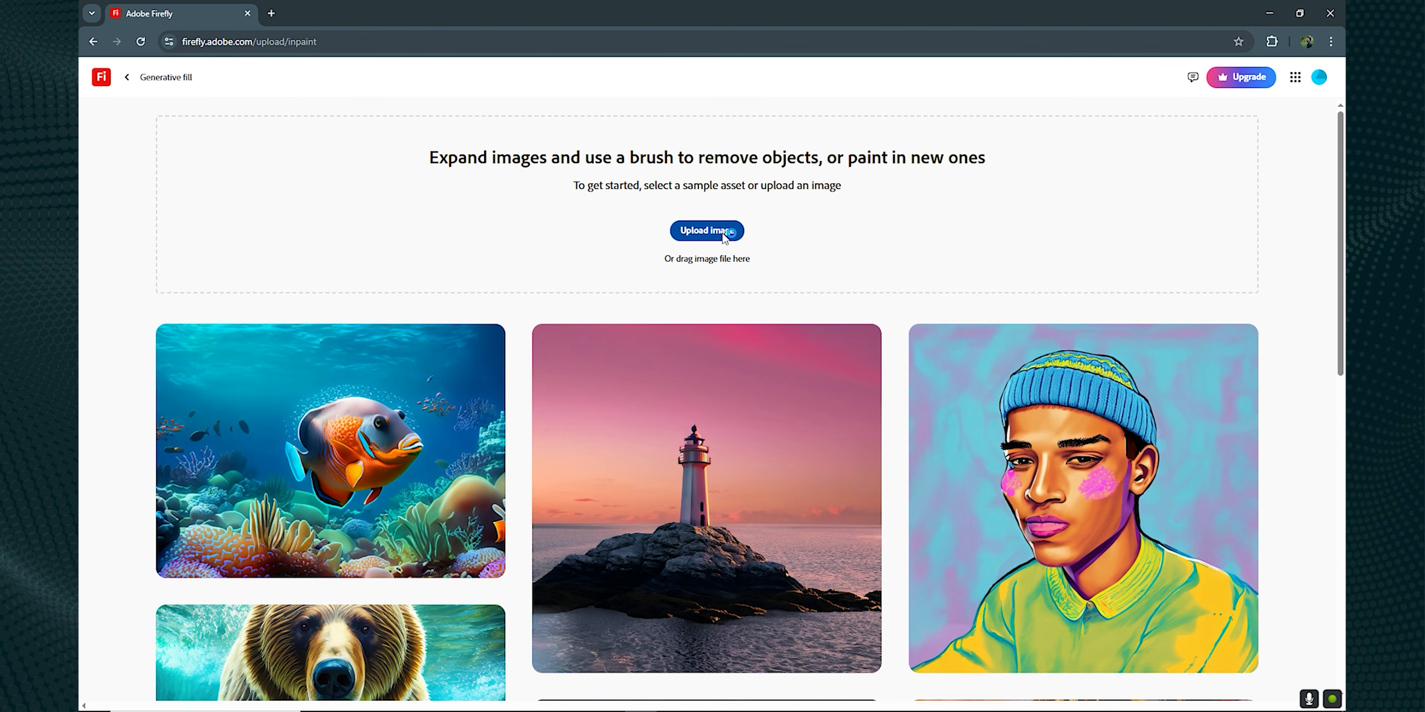
left_click(723, 238)
double_click(698, 433)
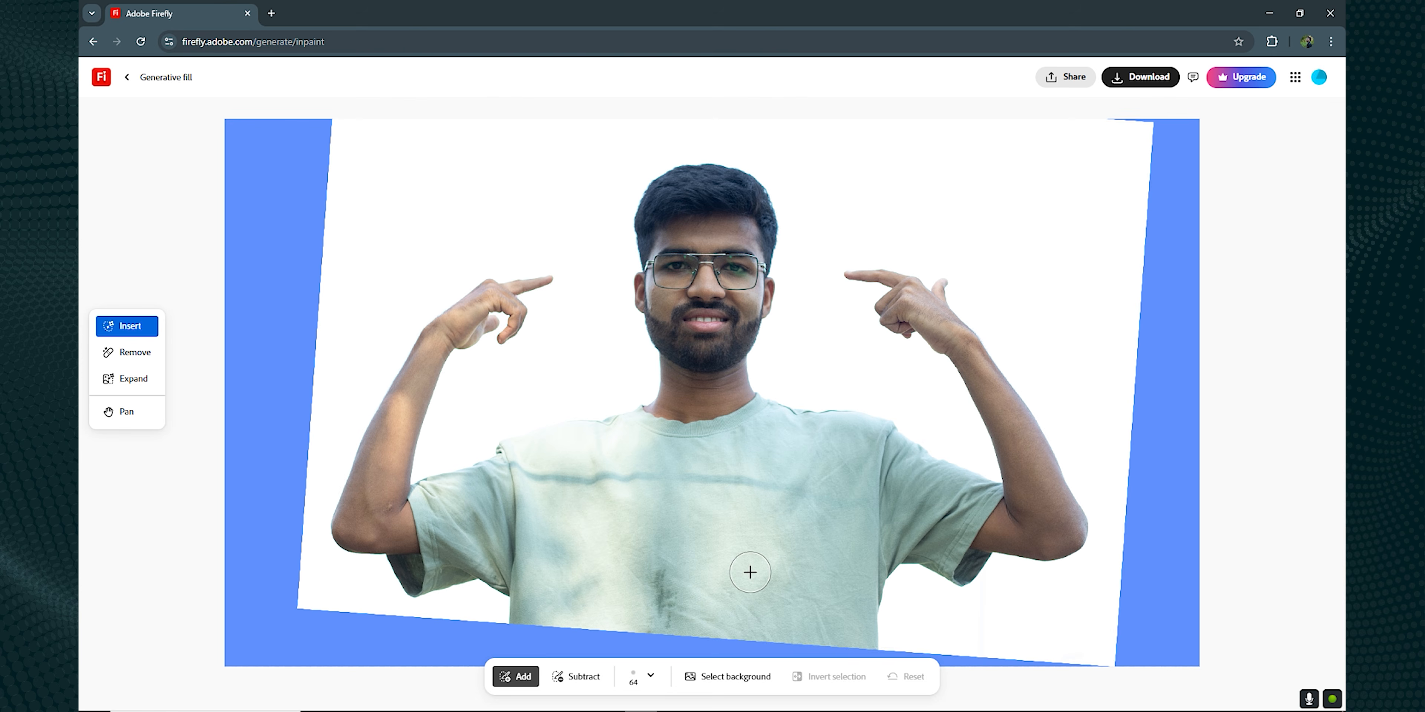
Brush over the blue gap beneath the T-shirt and generate a fill for it without a prompt.
left_click_drag(751, 549, 707, 324)
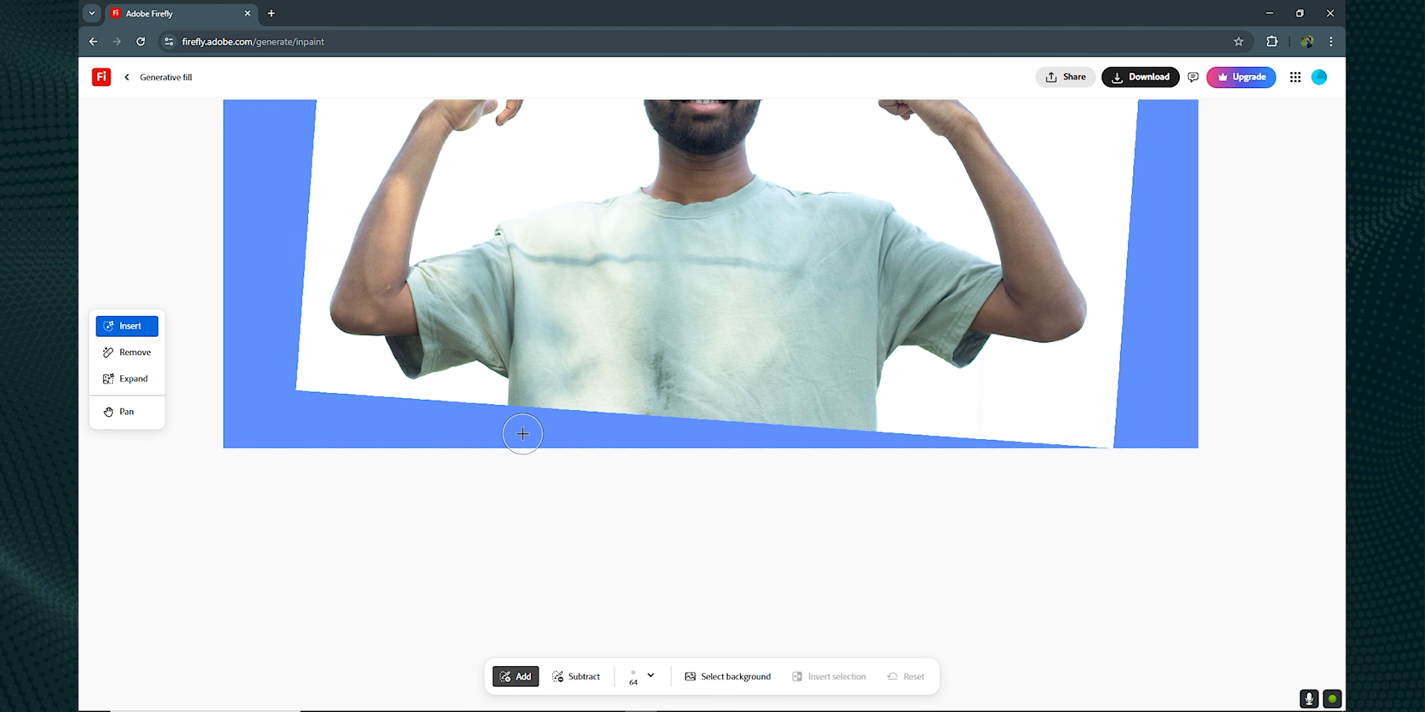
mouse_move(523, 405)
left_mouse_down()
mouse_move(885, 426)
mouse_move(862, 423)
left_mouse_up()
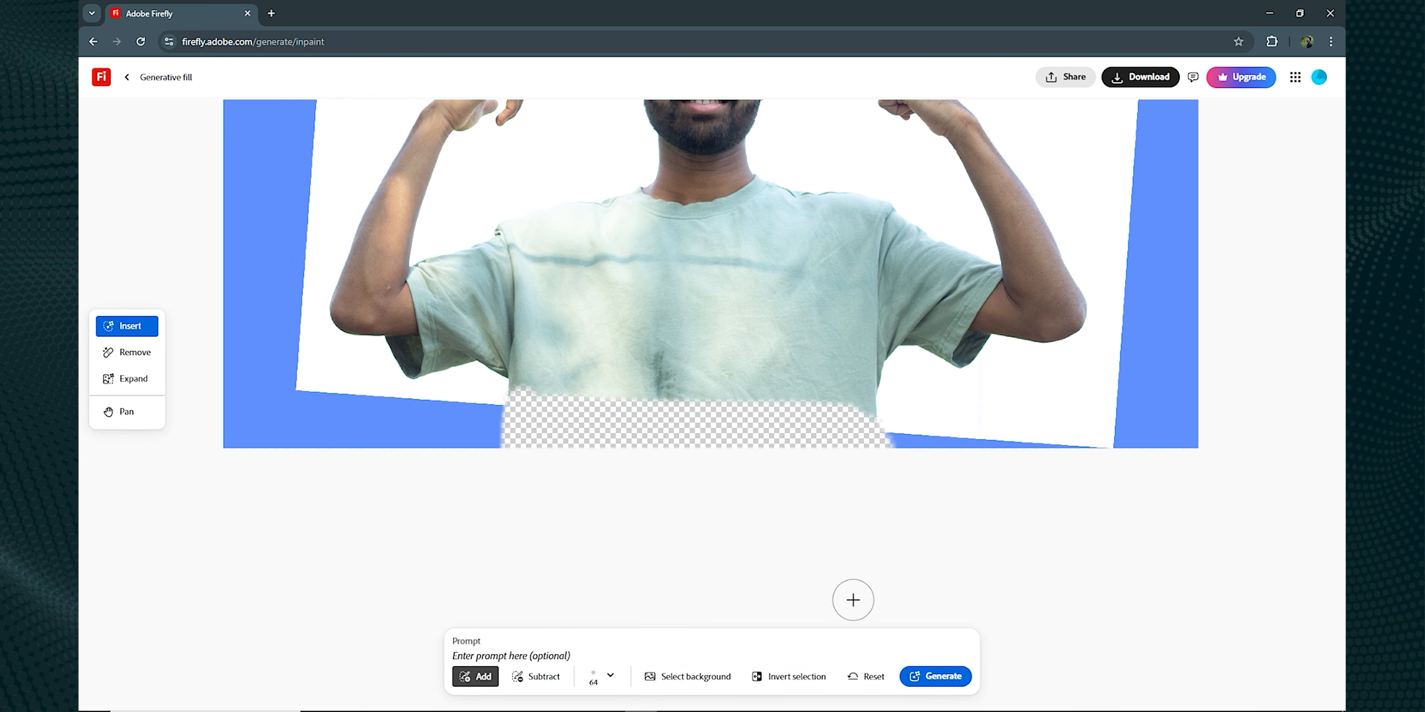
left_click(940, 676)
Compare the generated T-shirt variations and keep the third one.
left_click(644, 659)
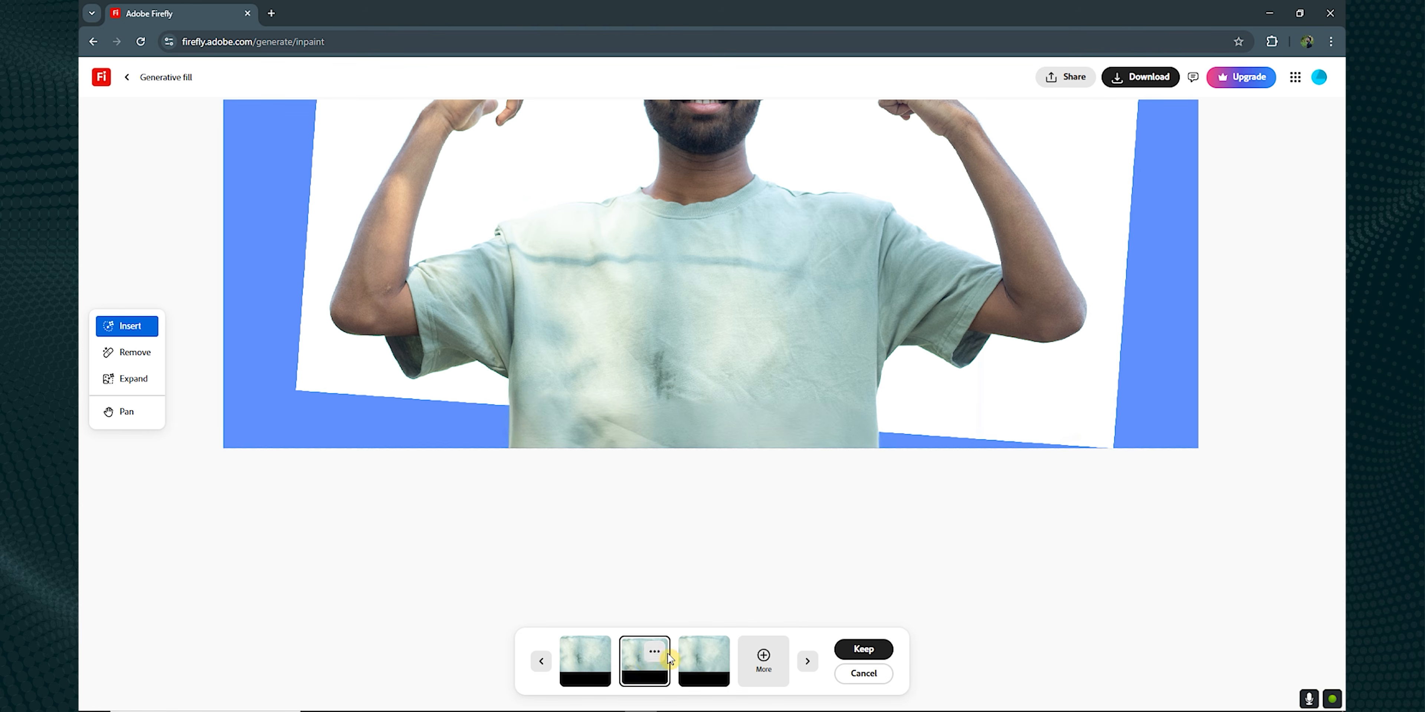
left_click(697, 654)
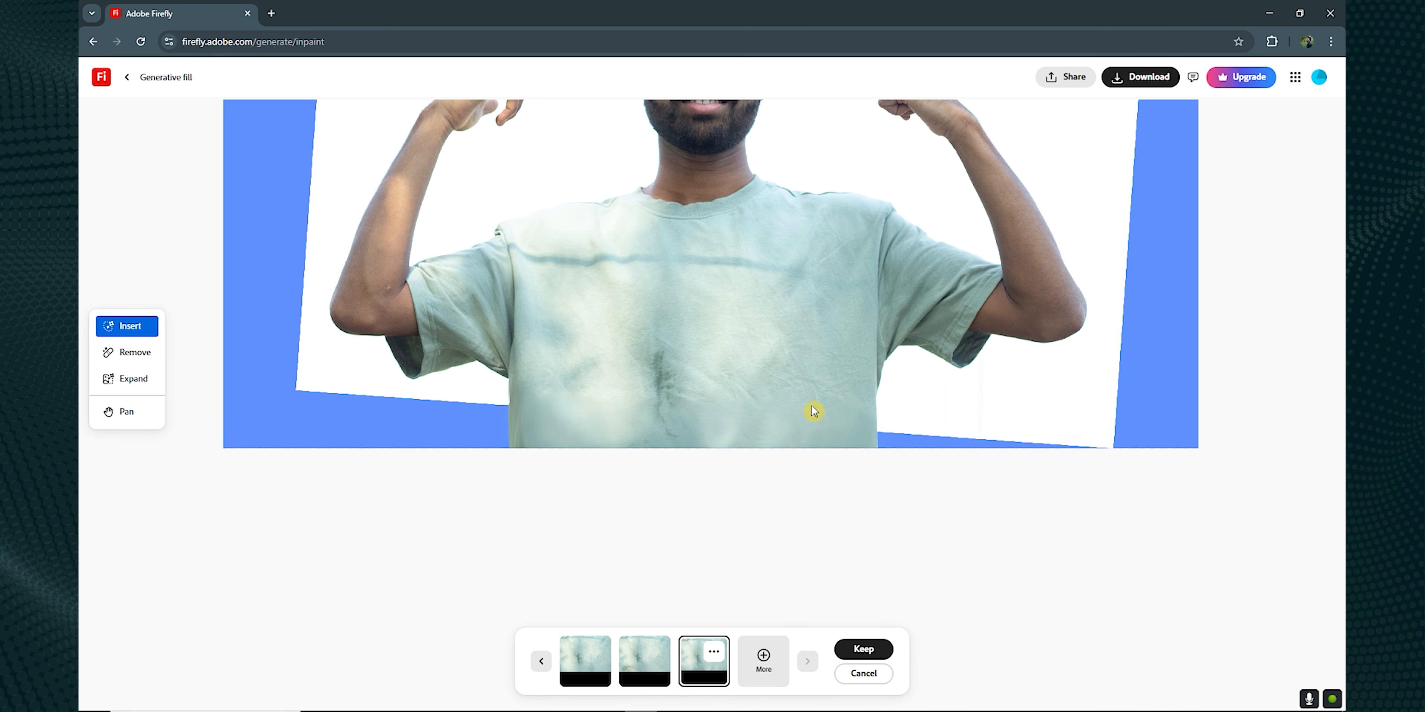
scroll(811, 407, "down", 2)
scroll(811, 404, "up", 4)
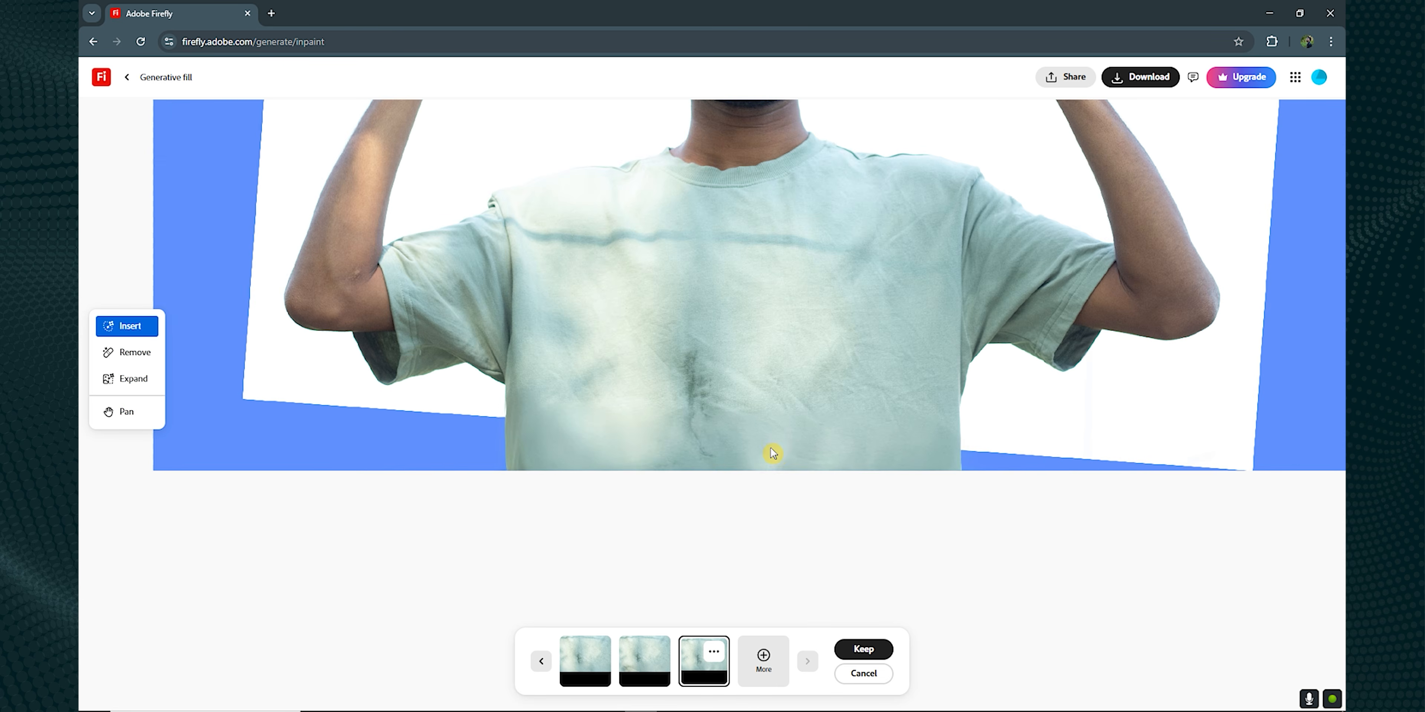
scroll(808, 447, "down", 2)
scroll(843, 442, "up", 2)
left_click(864, 649)
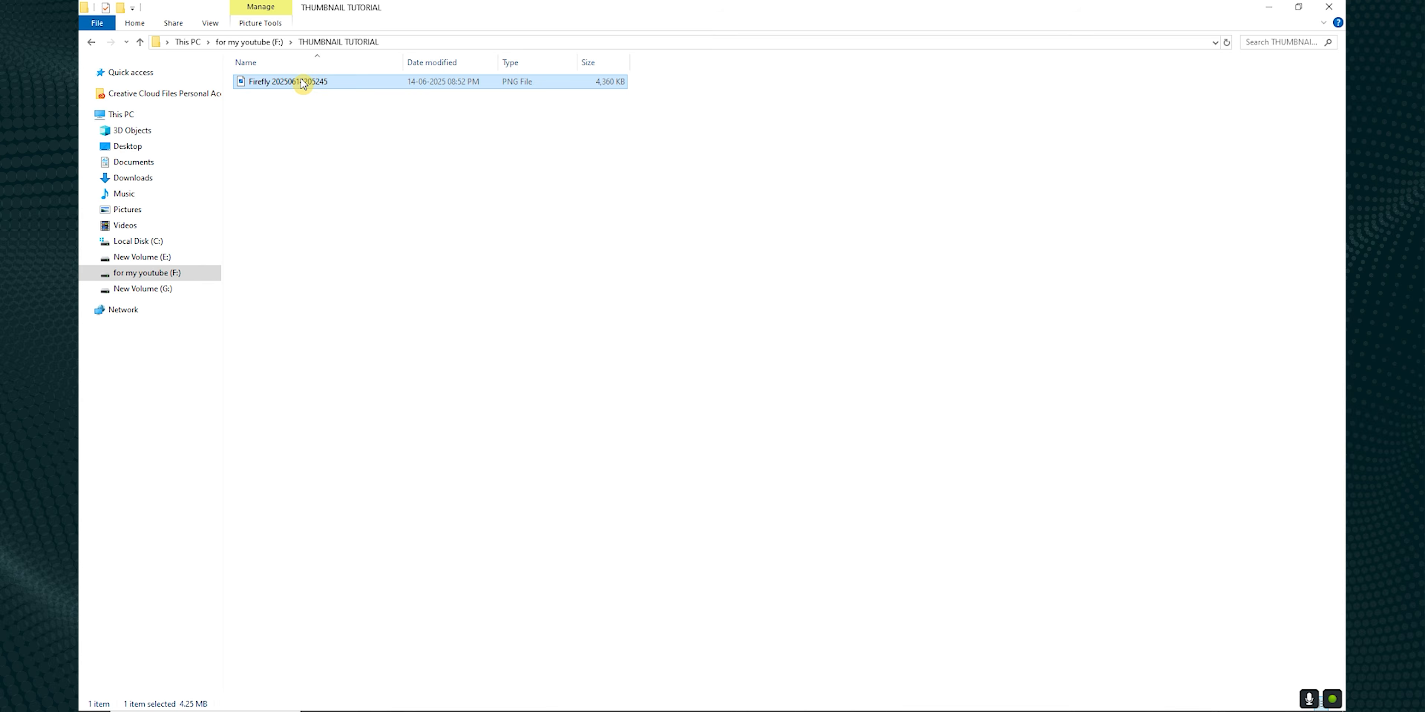
Preview the downloaded Firefly PNG from the THUMBNAIL TUTORIAL folder, inspect the face for image quality, and close the preview.
double_click(305, 81)
scroll(671, 266, "up", 5)
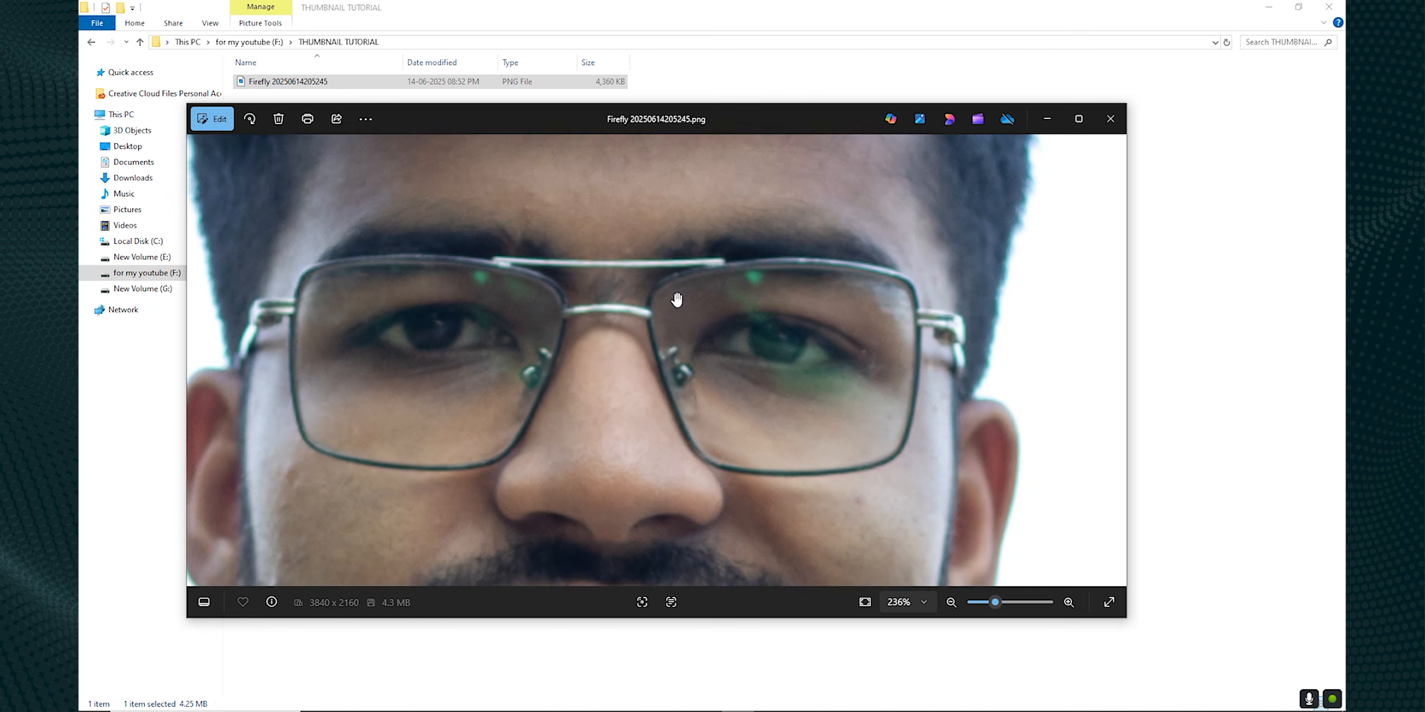
scroll(674, 299, "down", 1)
left_click_drag(559, 399, 671, 468)
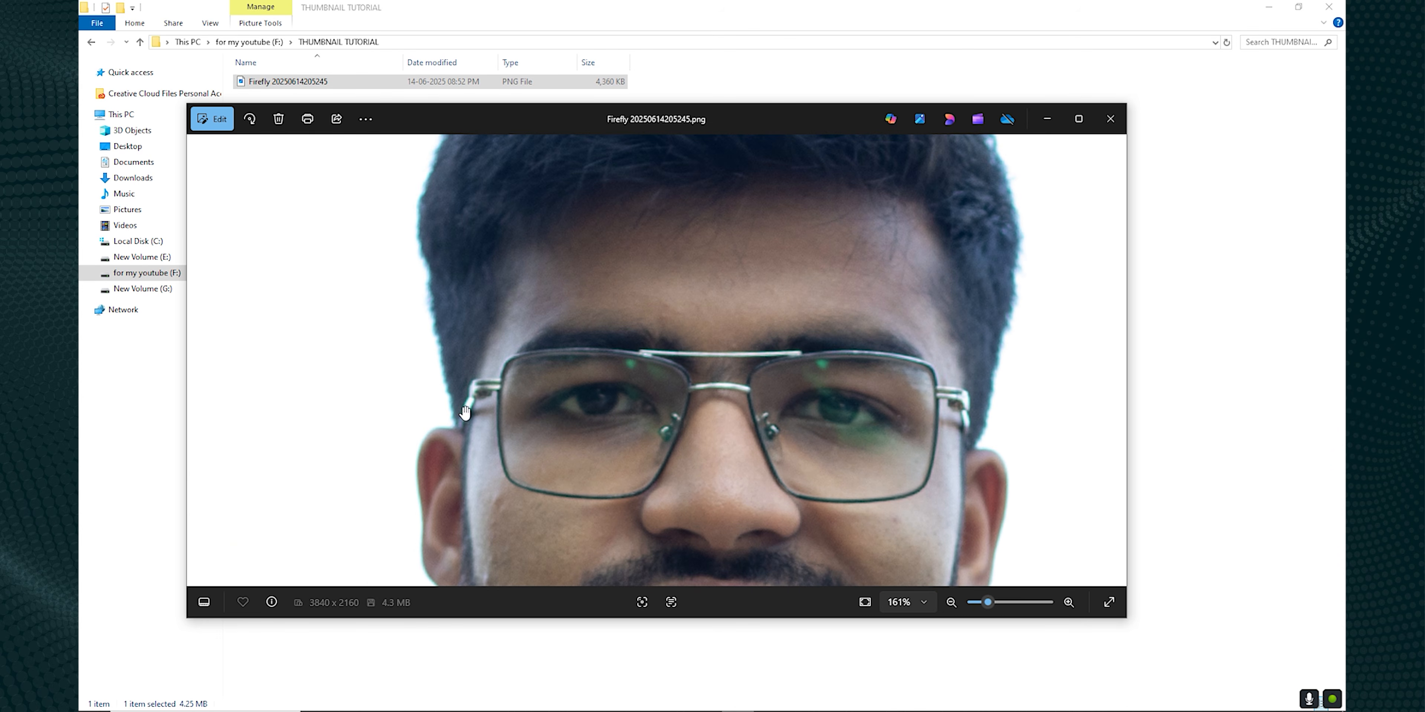
scroll(490, 467, "down", 5)
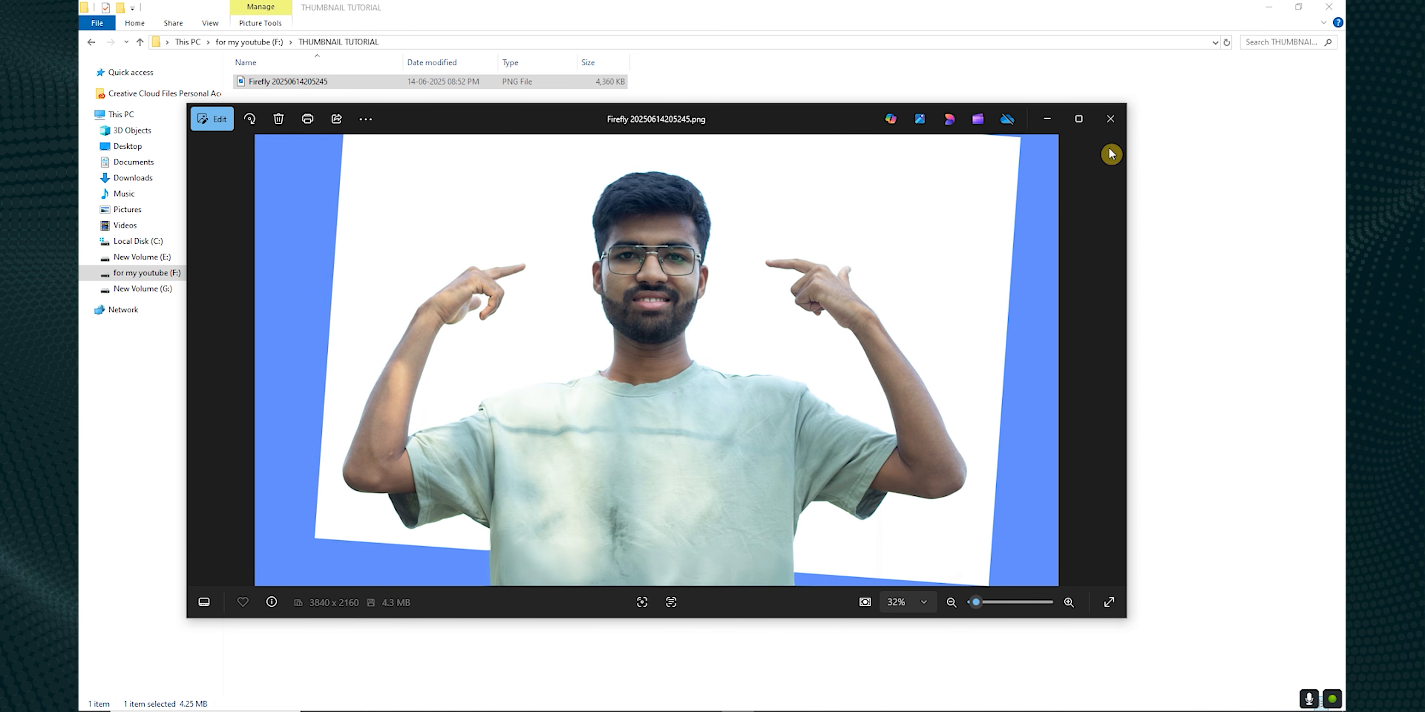
left_click(1111, 119)
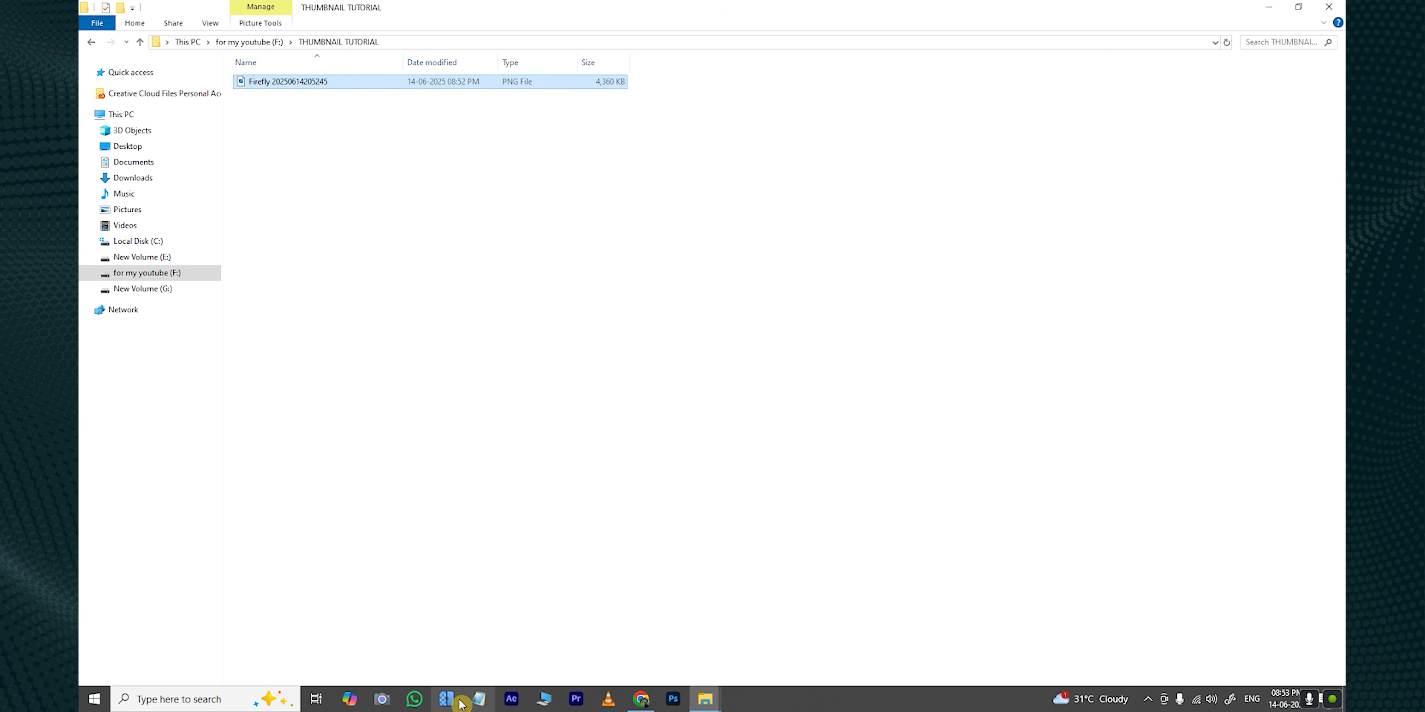
Load the Firefly PNG into Upscayl and upscale it with the General Photo (Real-ESRGAN) model.
left_click(448, 699)
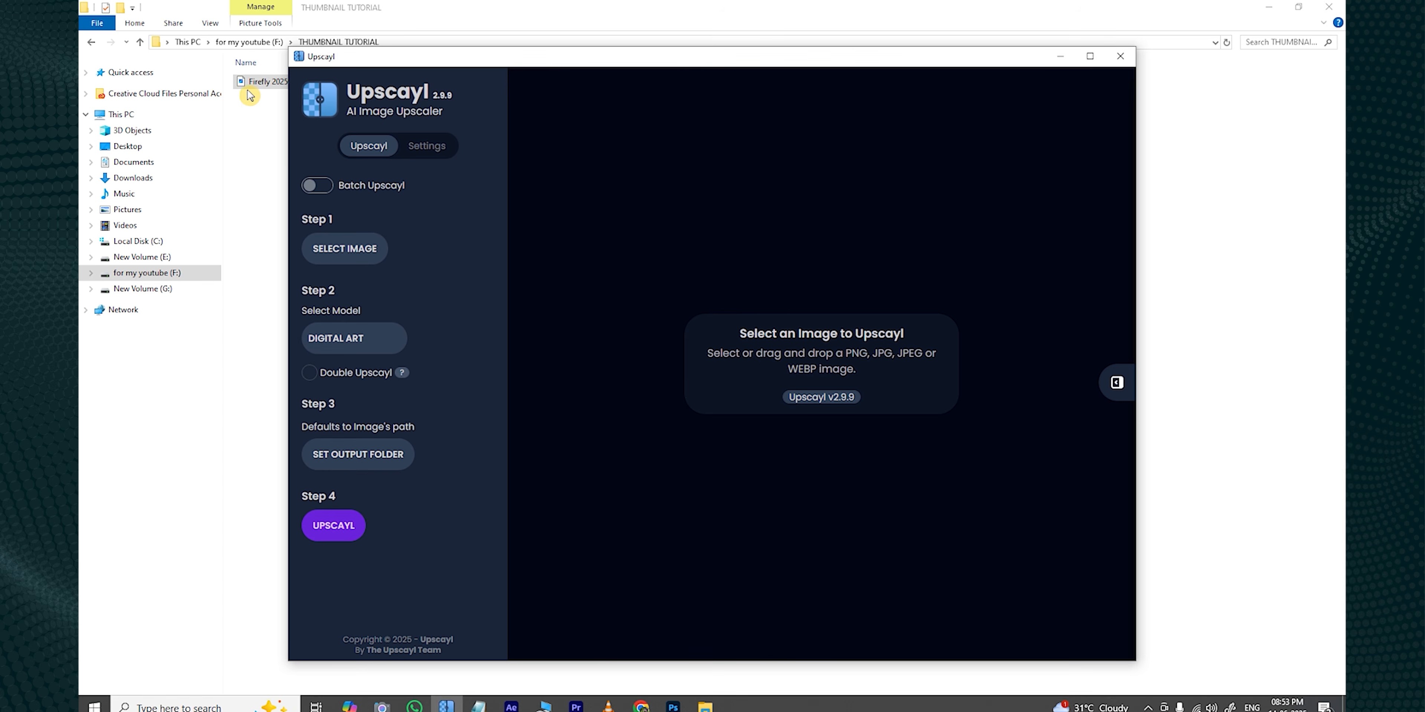
left_click(264, 84)
left_click_drag(265, 85, 834, 414)
left_click(350, 345)
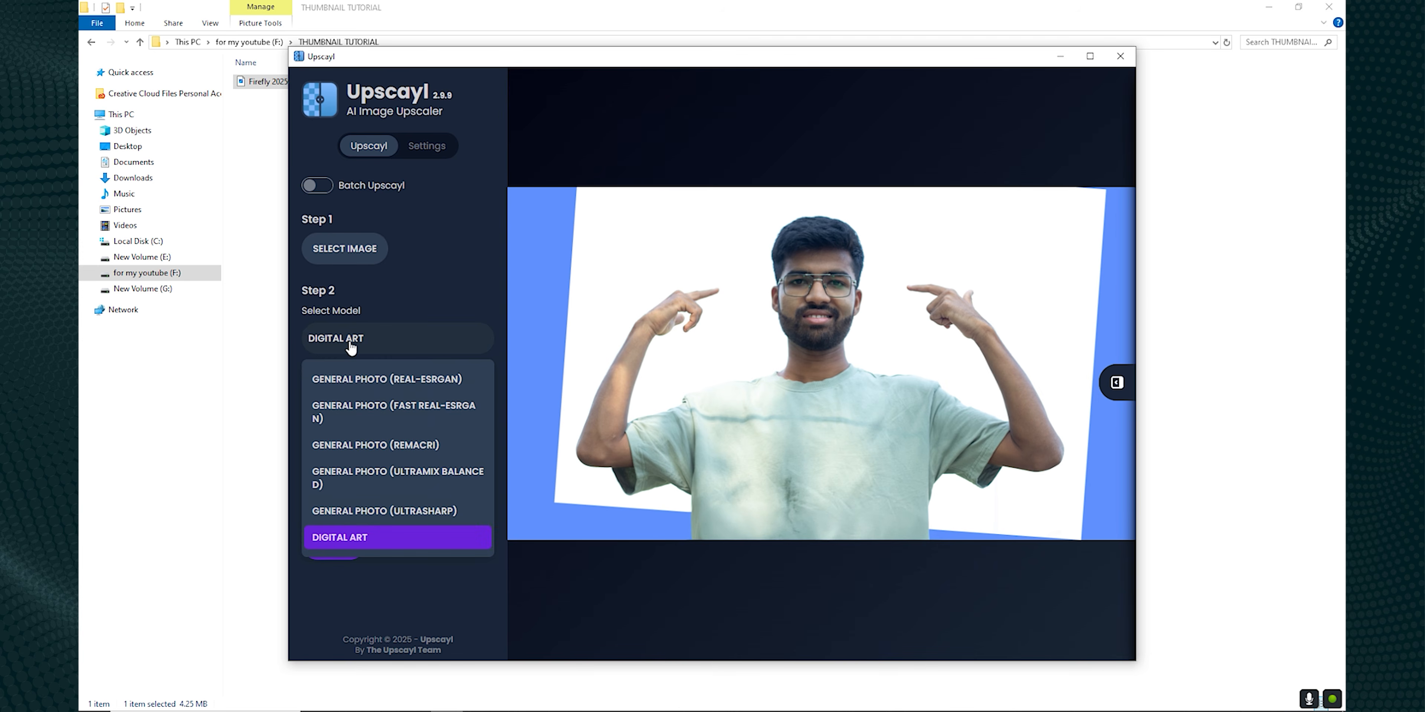
left_click(371, 385)
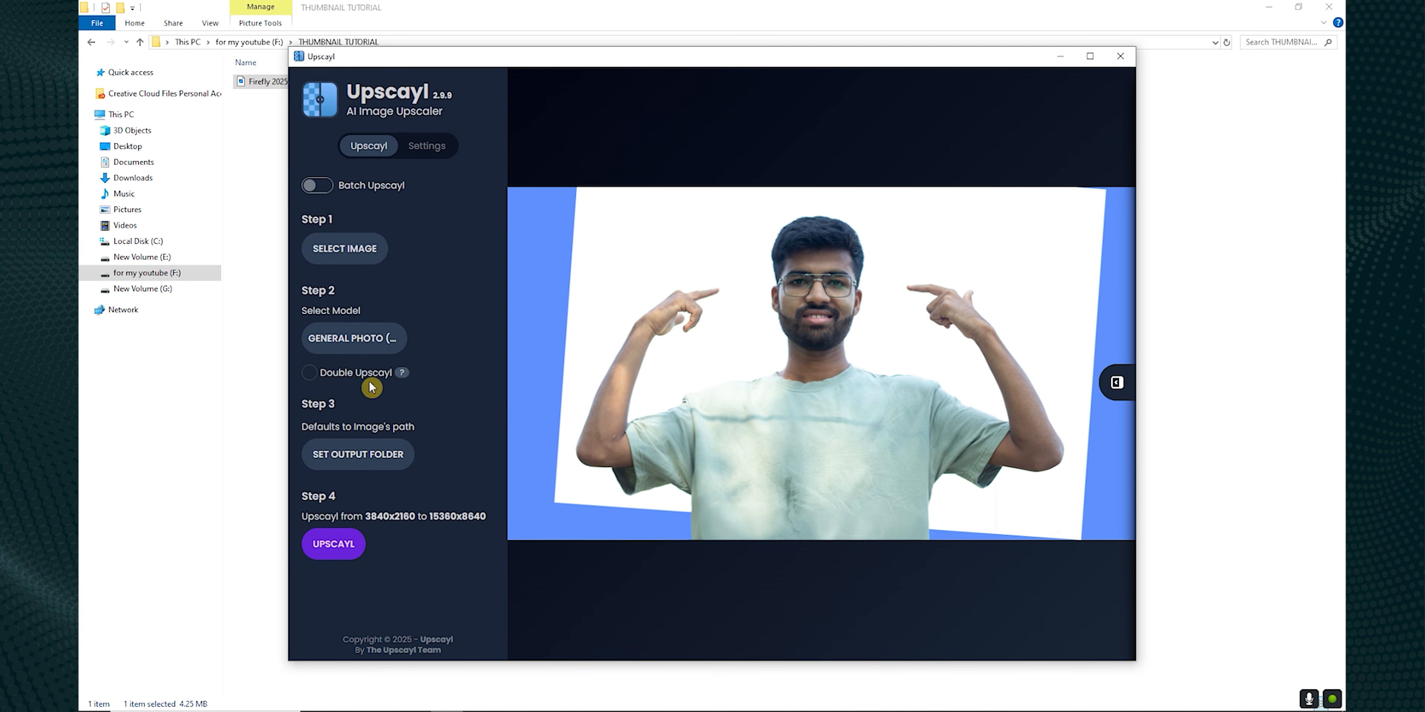
left_click(345, 548)
Compare the original and upscaled image in the maximized Upscayl window, checking the face and the lower T-shirt.
left_click(1088, 58)
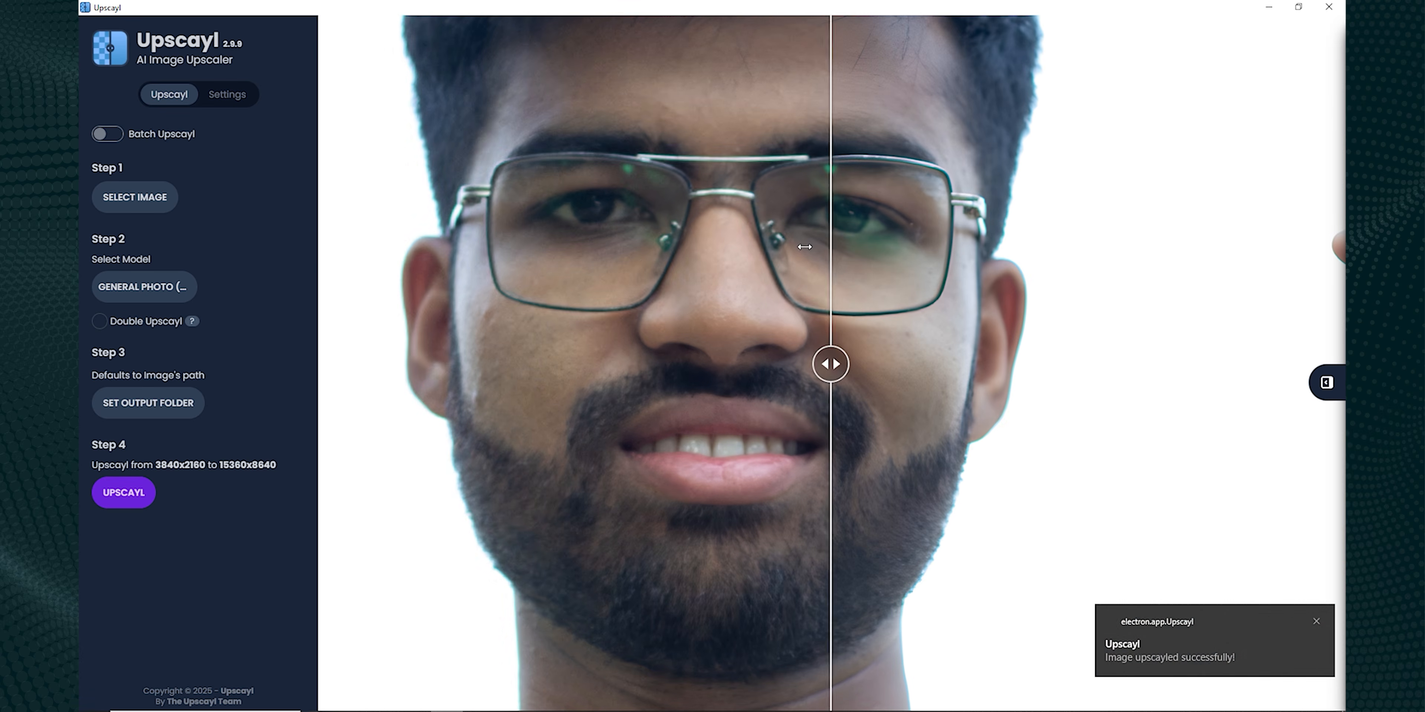
left_click_drag(801, 245, 369, 271)
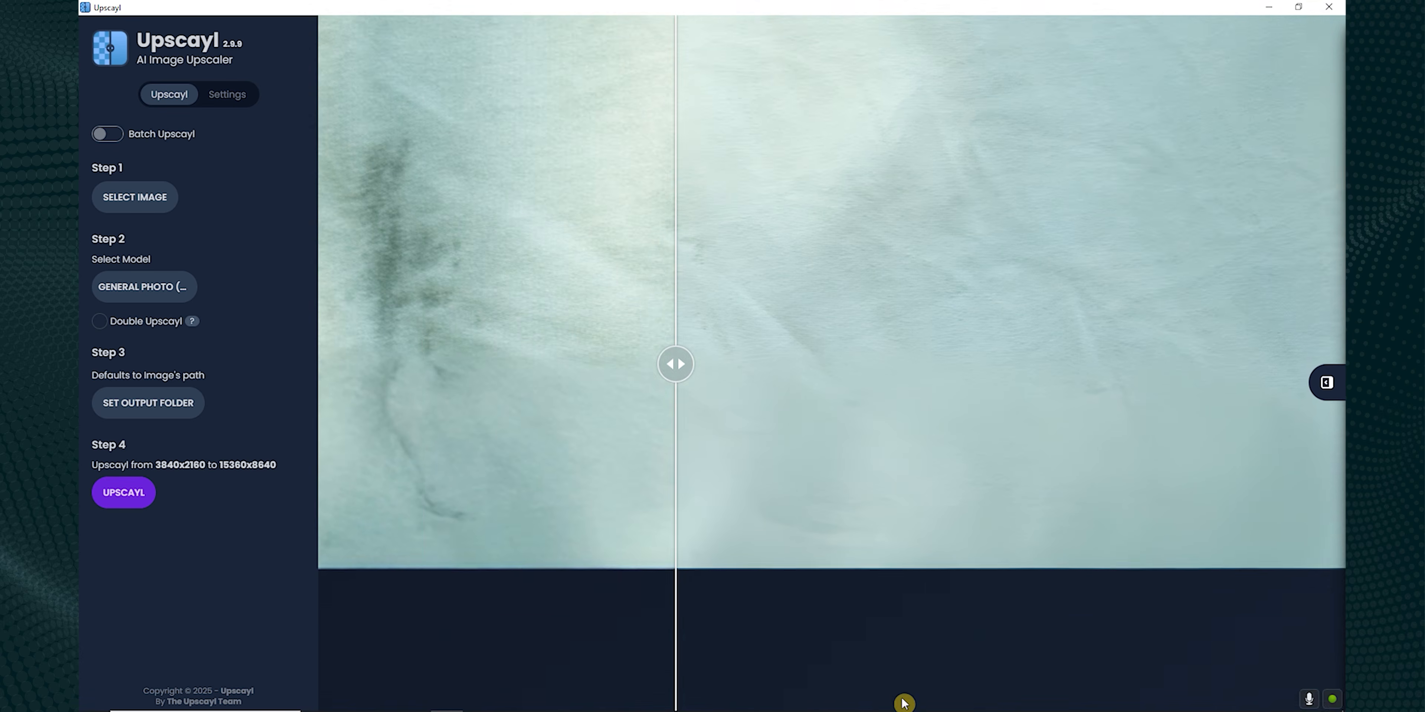
left_click_drag(900, 649, 276, 658)
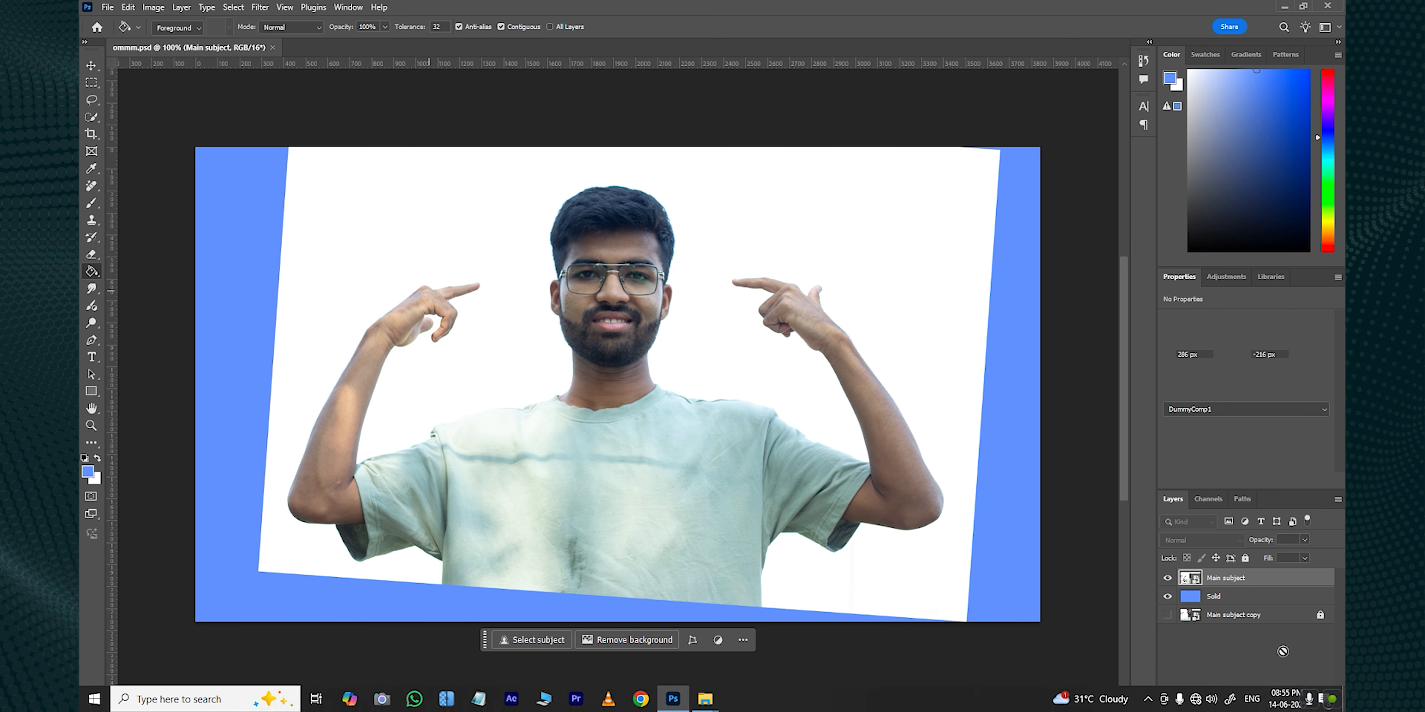
Bring the upscaled Firefly PNG from the THUMBNAIL TUTORIAL folder into the Photoshop document as the uppermost layer.
mouse_move(712, 705)
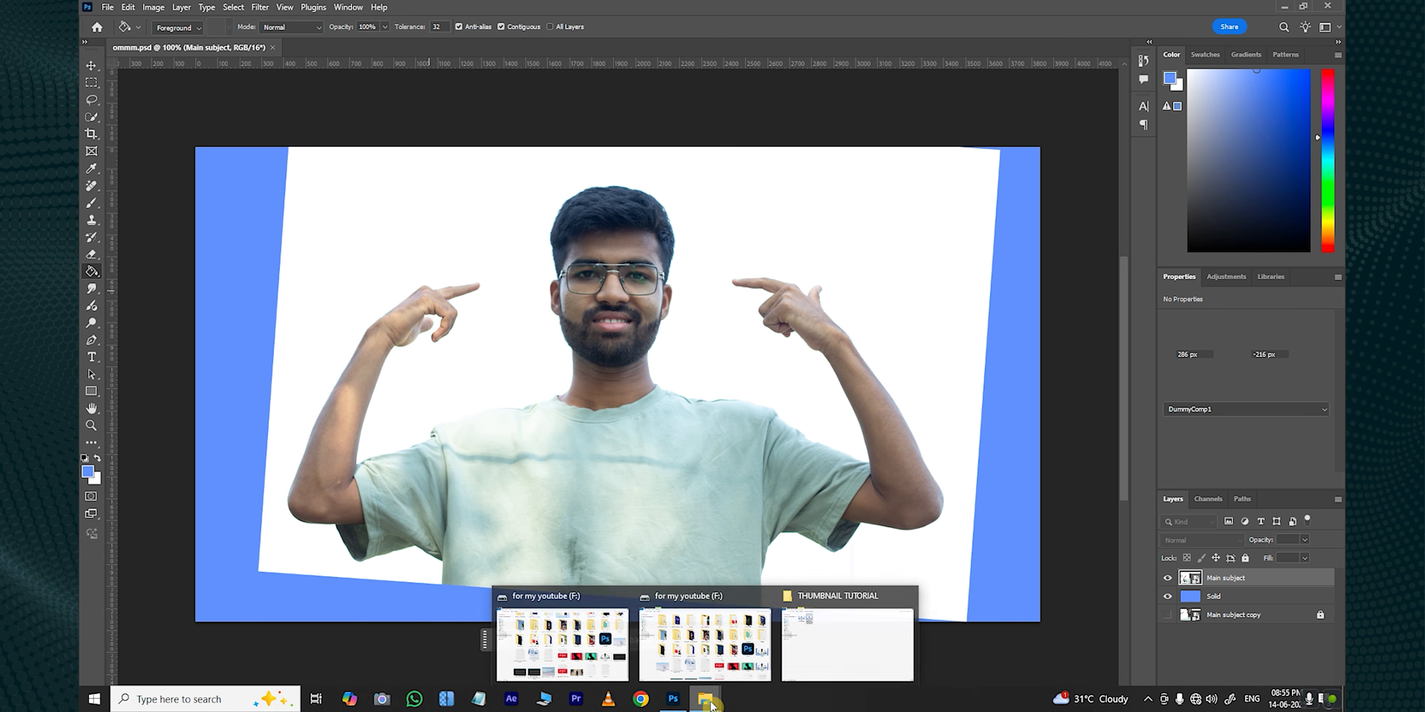
left_click(851, 630)
left_click_drag(339, 100, 641, 426)
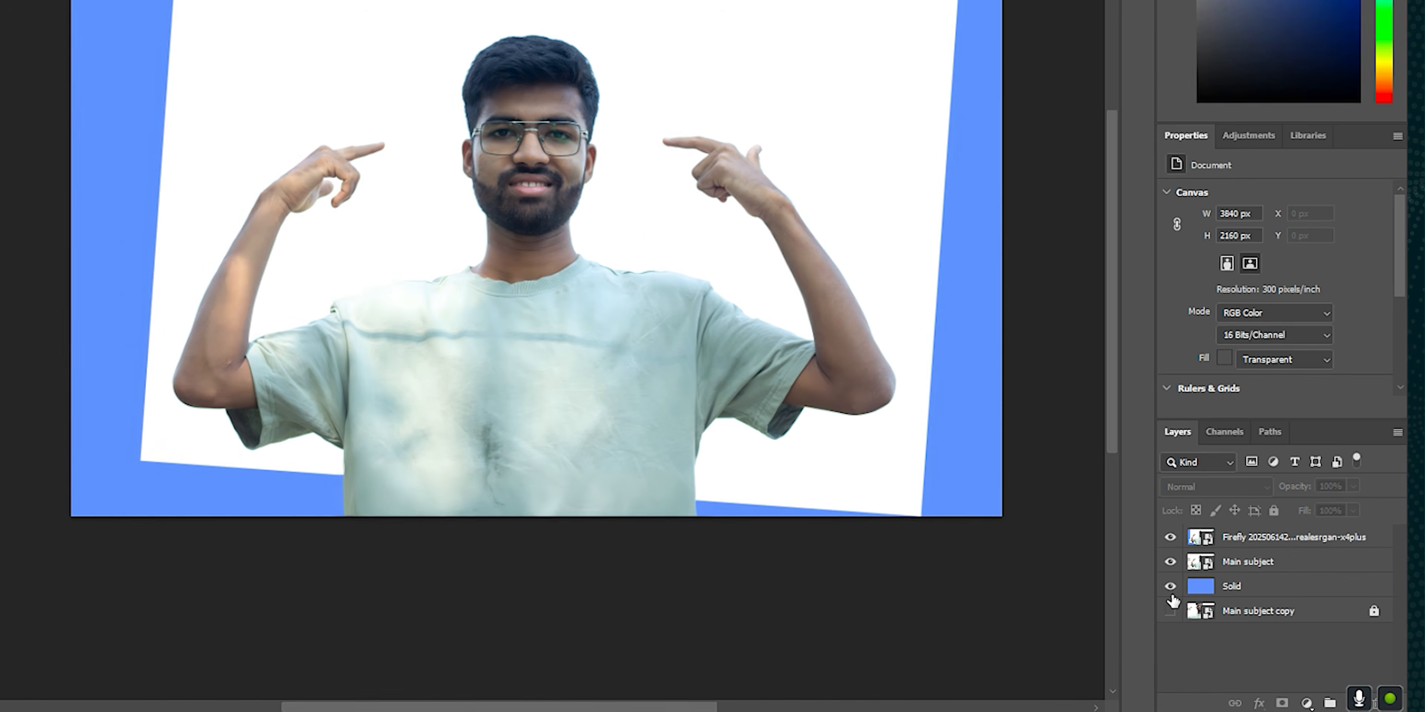
Delete the blue Solid layer.
left_click(1170, 589)
left_click(1262, 589)
key("Delete")
Add a layer named white BG directly beneath the Firefly layer and fill it with white.
left_click(1355, 704)
left_click_drag(1272, 539, 1247, 563)
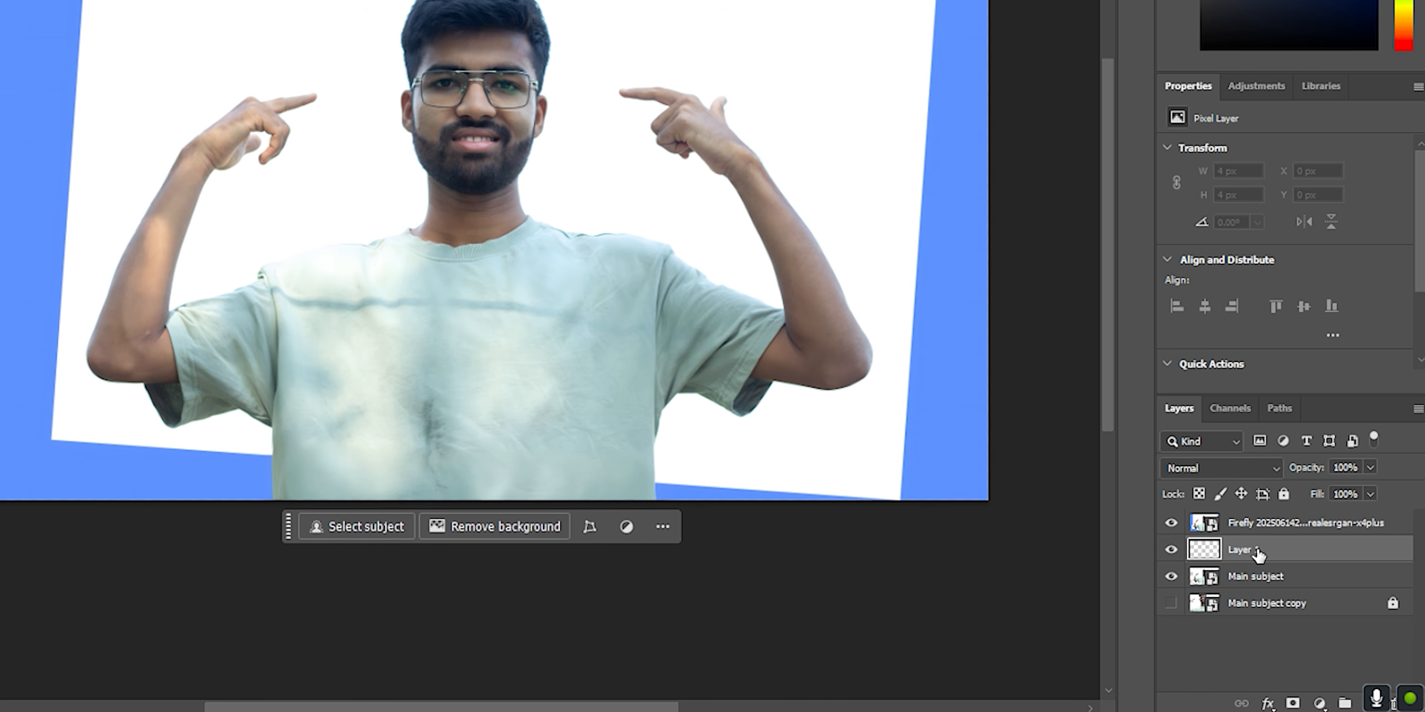
type("BG")
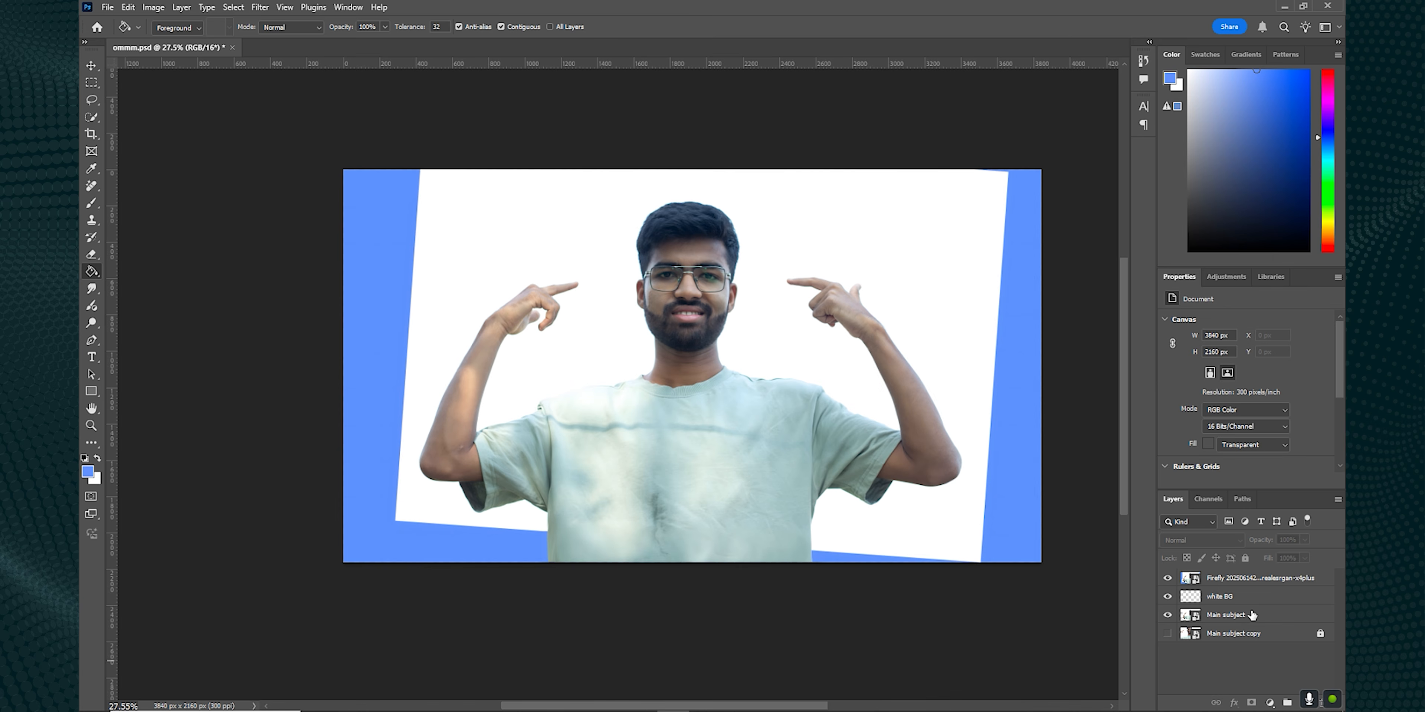
key("Return")
key("g")
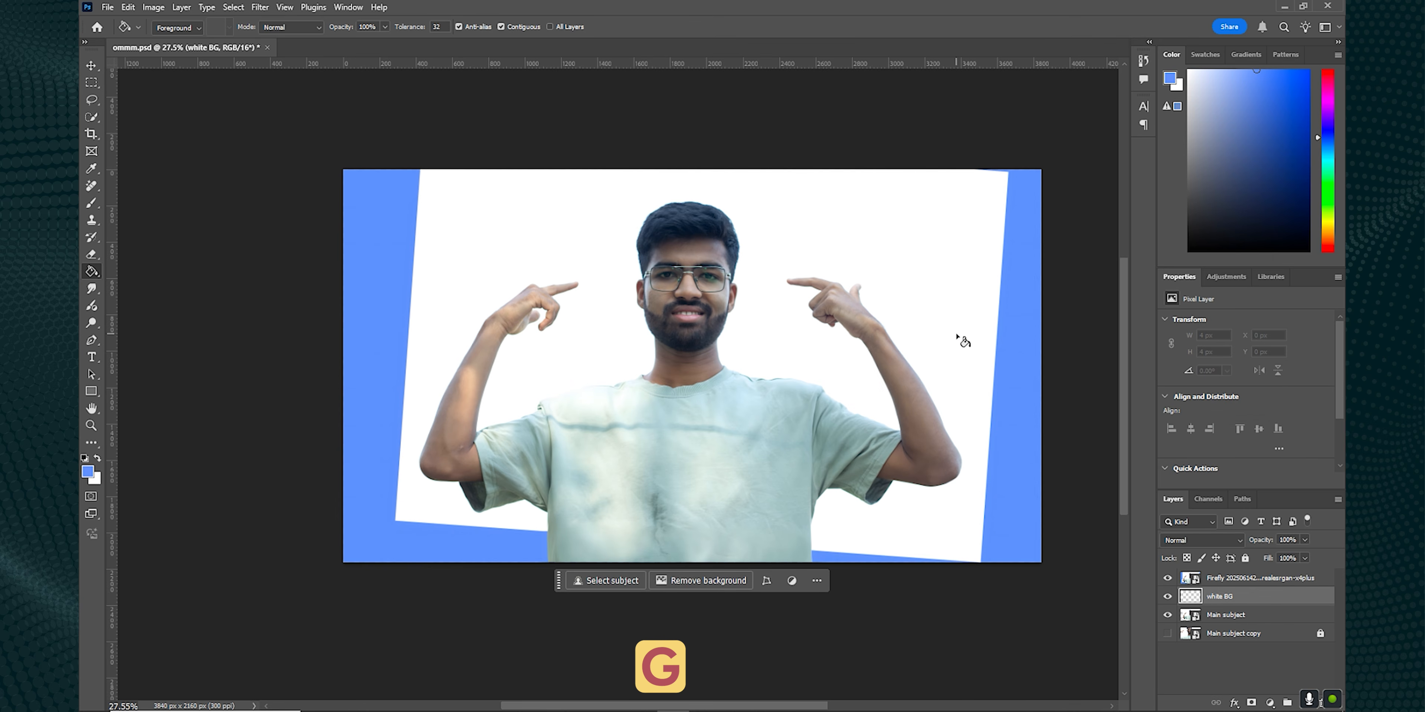
left_click(958, 319, "alt")
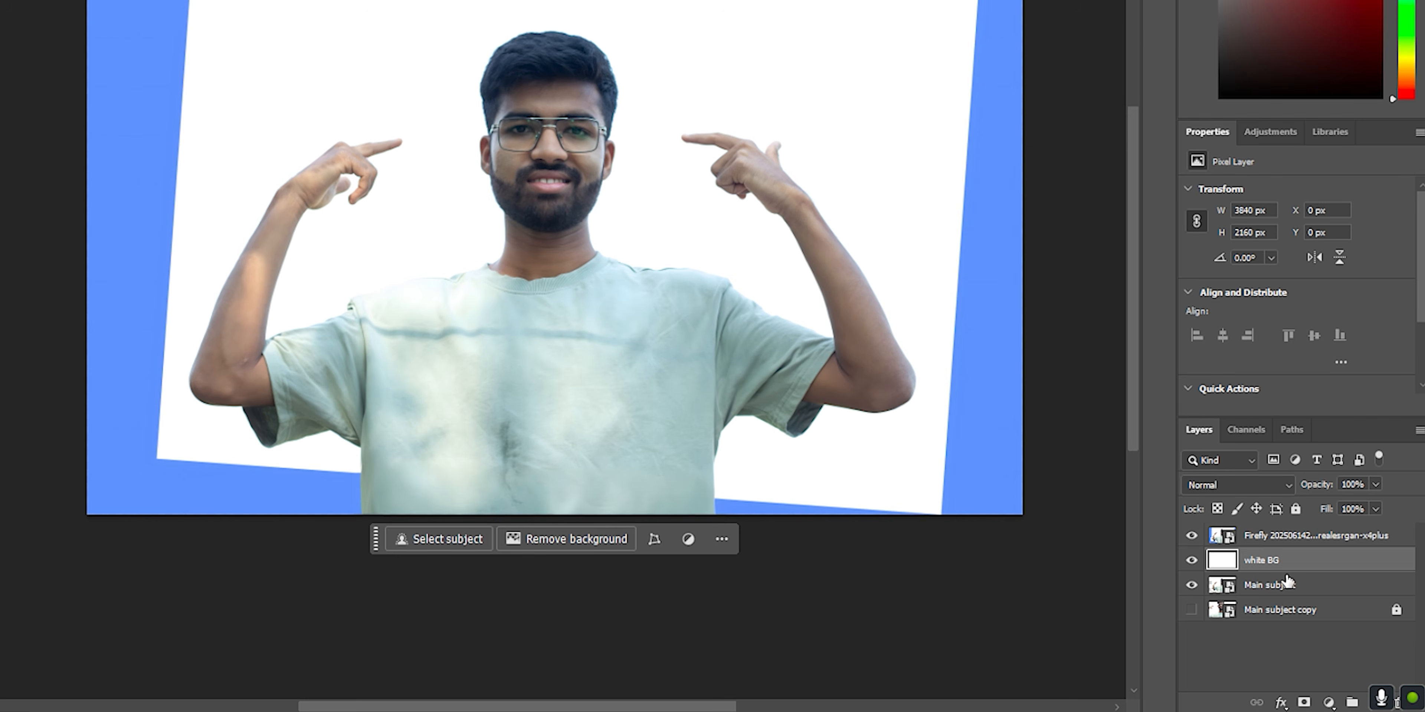
Add a layer mask to the Firefly layer and set the brush to 100% opacity and 100% flow.
left_click(1269, 540)
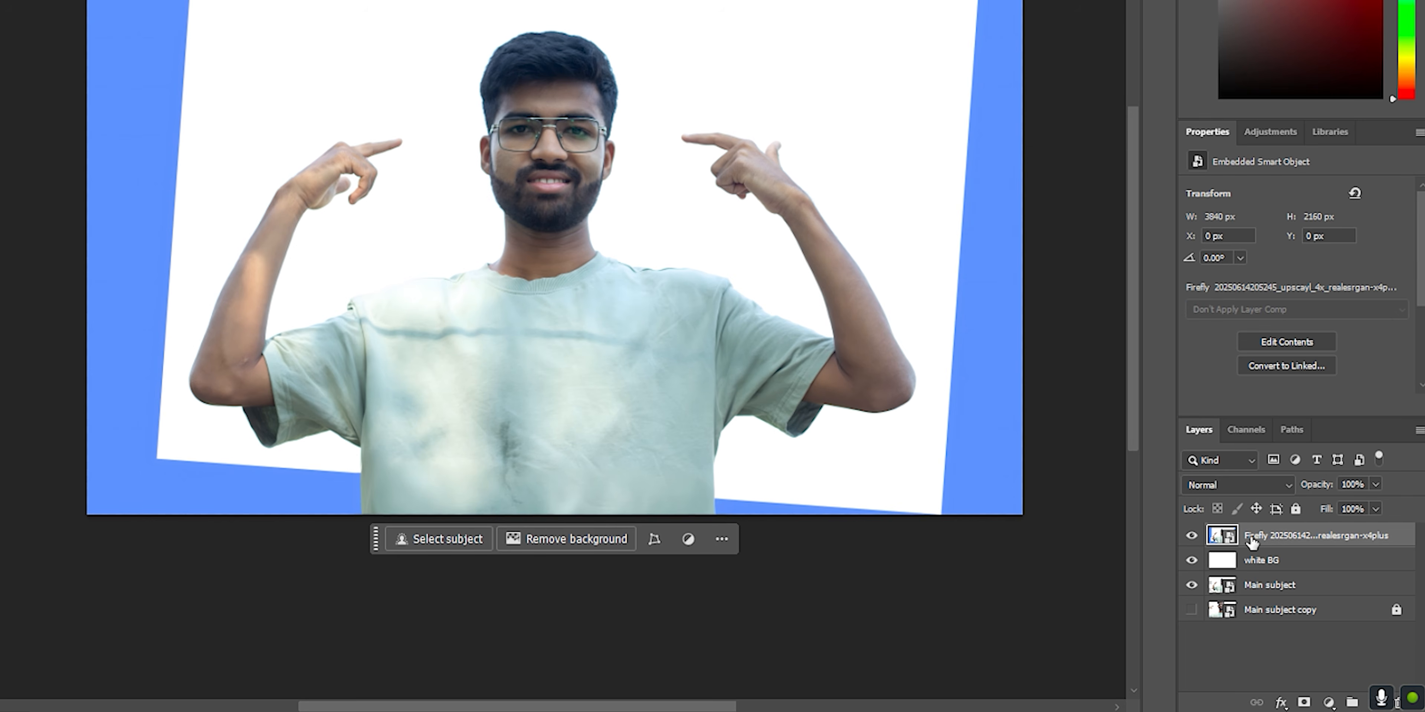
left_click(1304, 703)
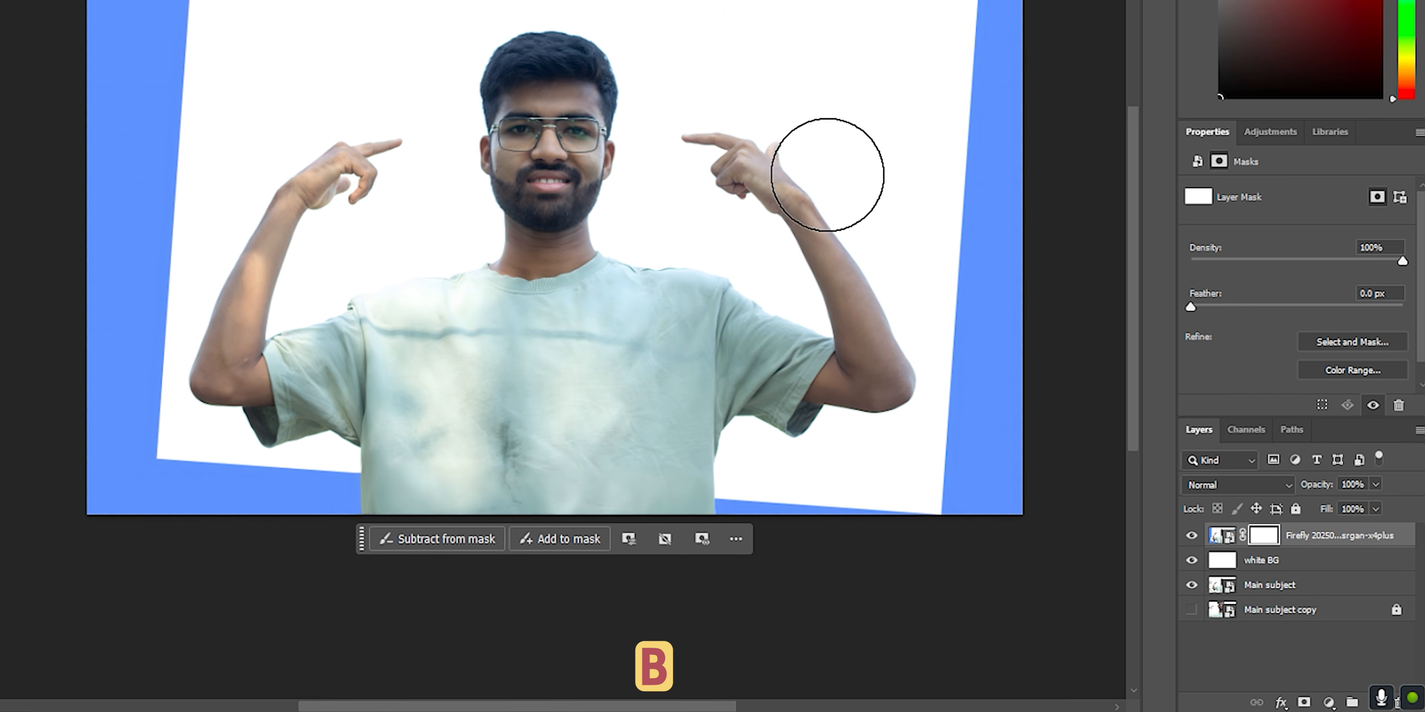
mouse_move(932, 149)
left_mouse_down()
mouse_move(944, 95)
mouse_move(961, 179)
left_mouse_up()
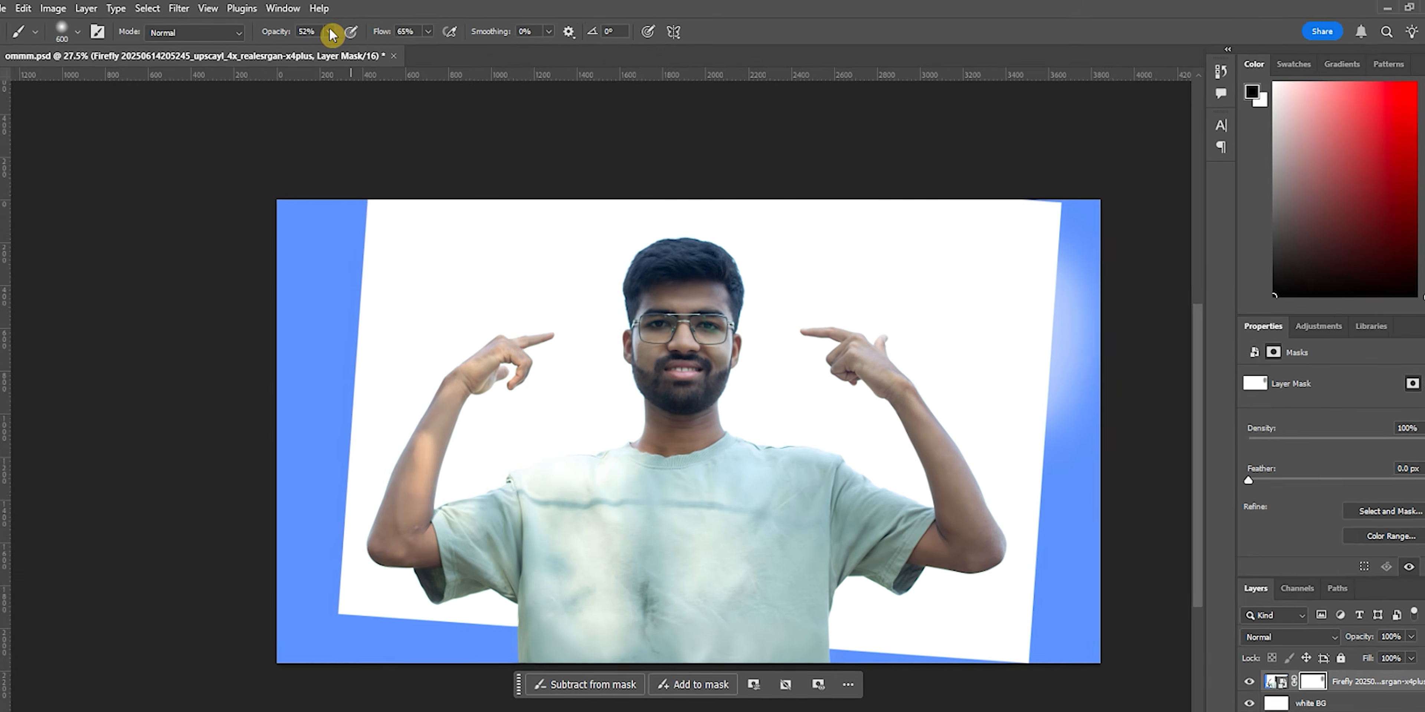
left_click_drag(387, 27, 451, 47)
left_click(470, 27)
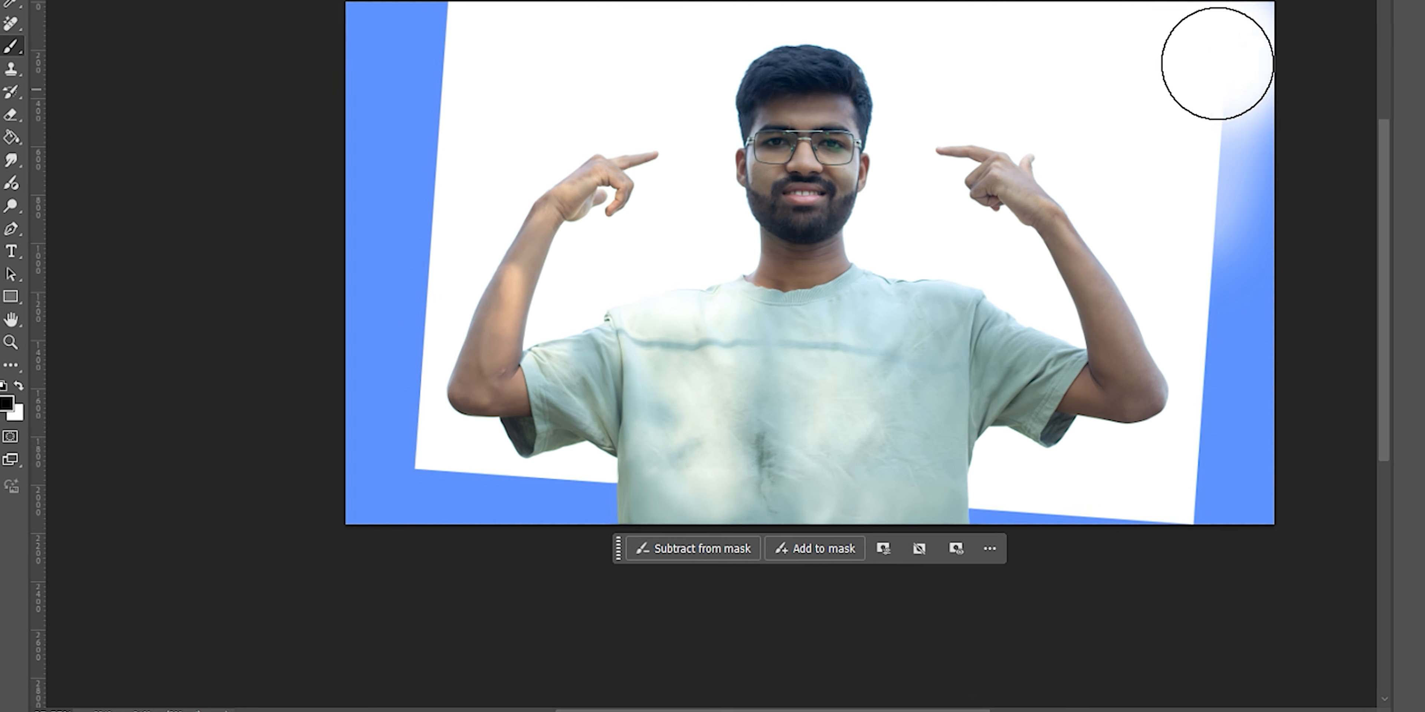
Paint black on the Firefly layer's mask with a harder 600 px brush to hide the blue areas around the photo.
mouse_move(1093, 282)
left_mouse_down()
mouse_move(1133, 303)
mouse_move(1128, 388)
left_mouse_up()
right_click(1252, 166)
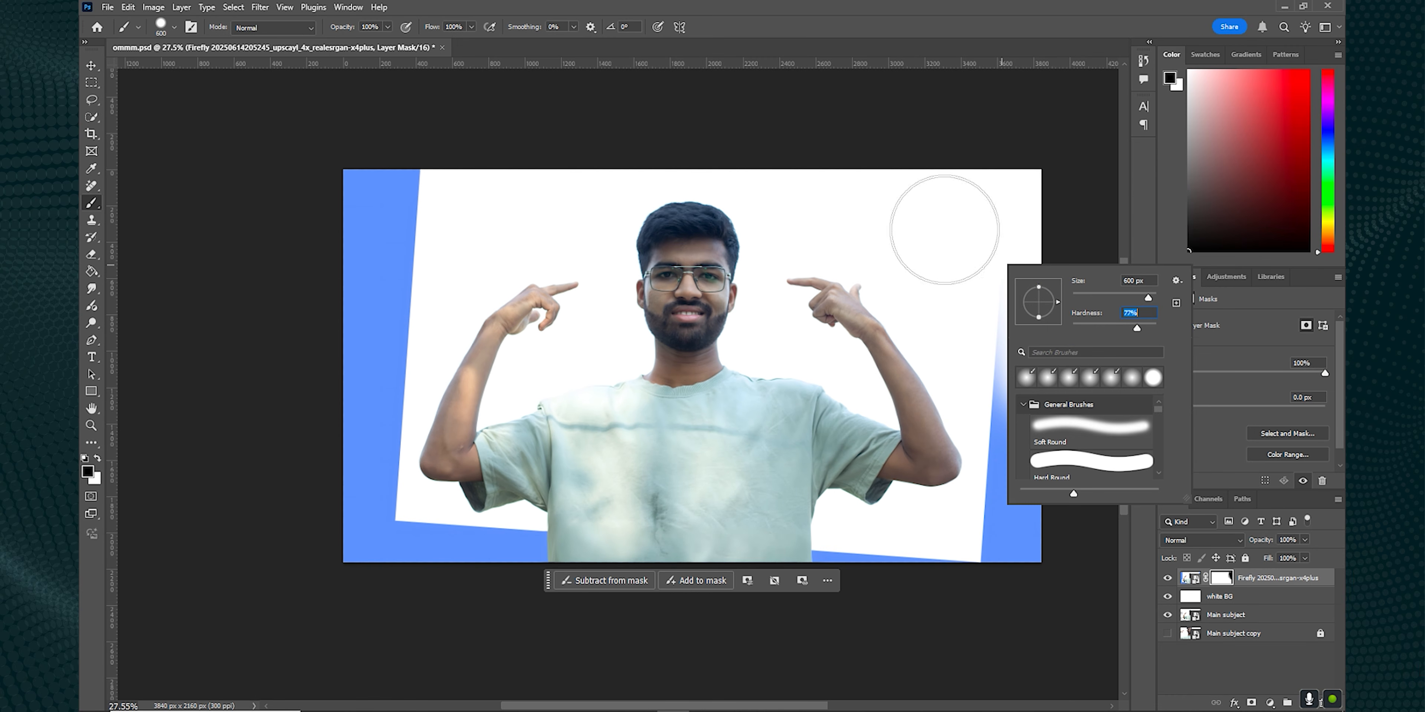
key("Return")
left_click_drag(992, 207, 1005, 540)
Merge the Firefly, white BG and Main subject layers and convert the merged layer to a smart object.
left_click(1245, 578)
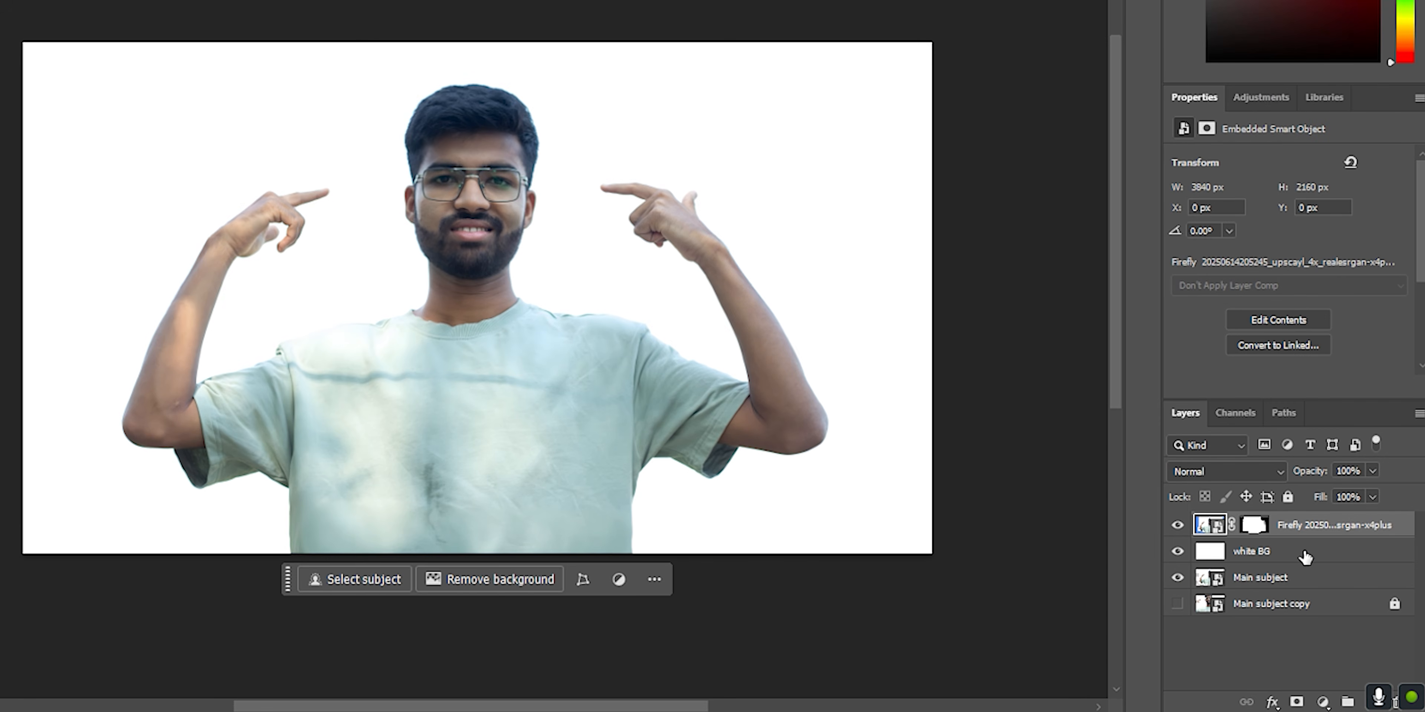
left_click(1279, 577, "ctrl")
left_click(1283, 557, "ctrl")
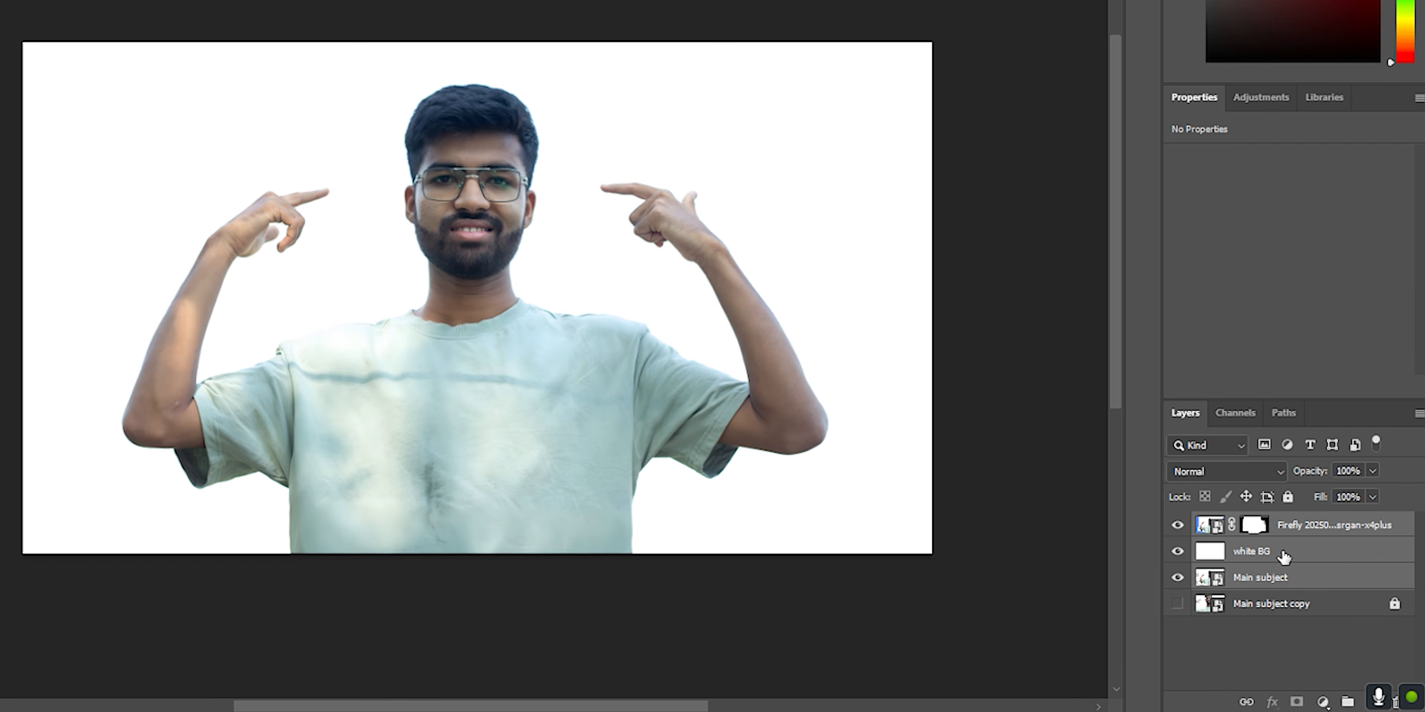
key("ctrl+e")
right_click(1238, 528)
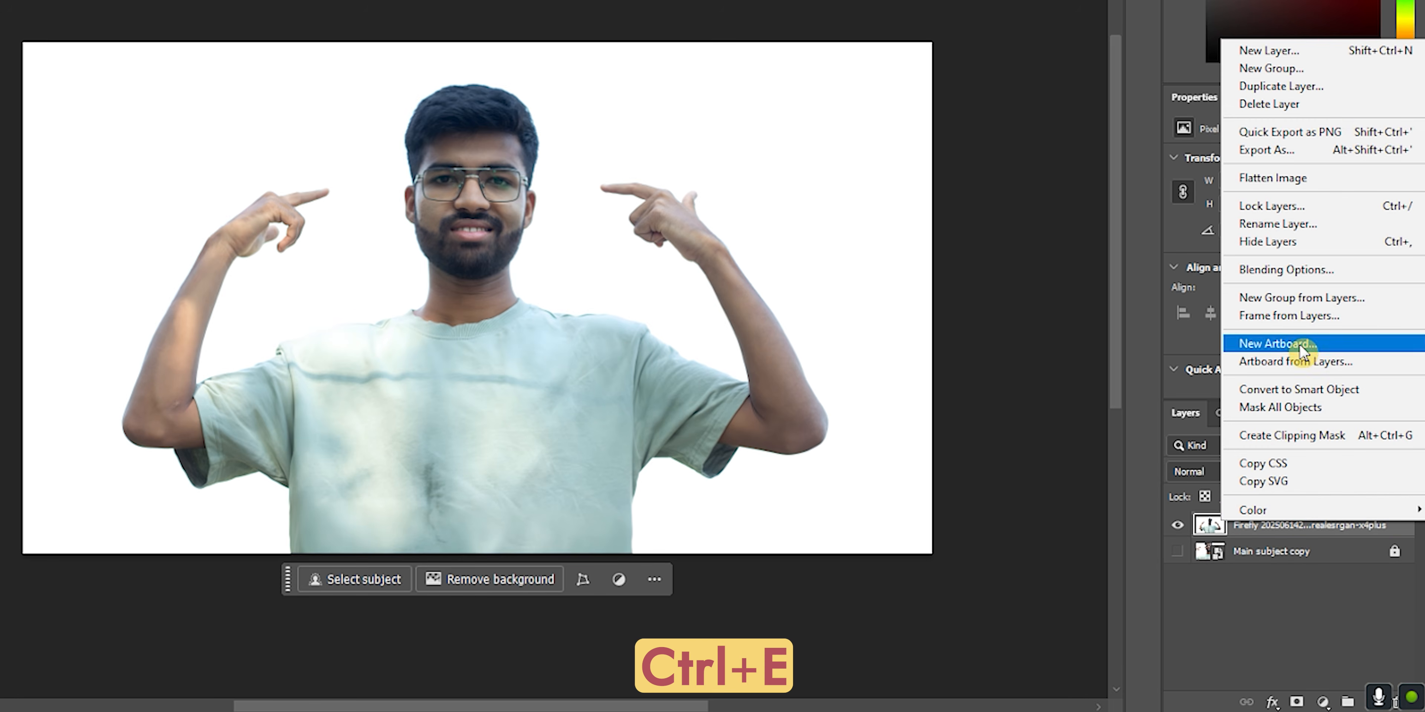
left_click(1337, 388)
Duplicate the merged smart object, rename the duplicate SUB ORiginal and delete the Firefly layer beneath it.
left_click(1285, 592)
left_click(1287, 531)
key("ctrl+j")
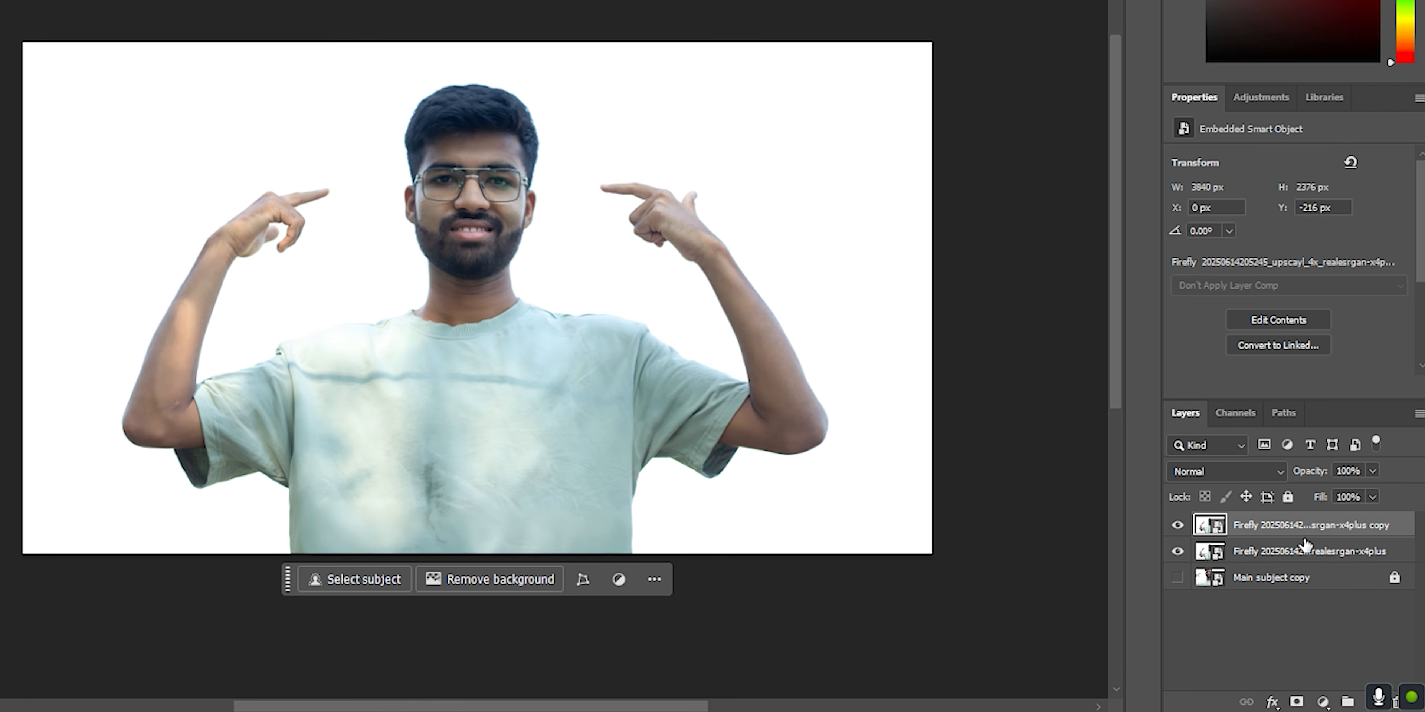
double_click(1307, 524)
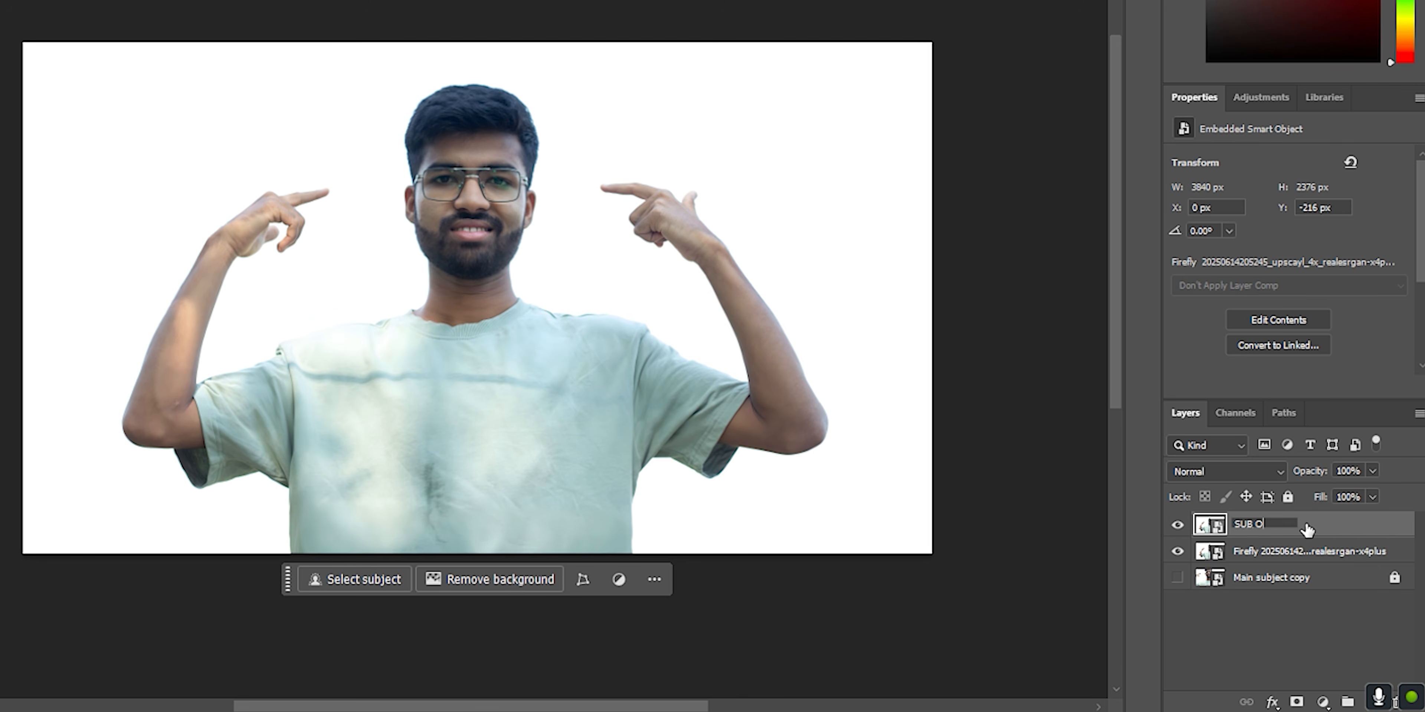
left_click(1310, 544)
key("Delete")
left_click(1304, 524)
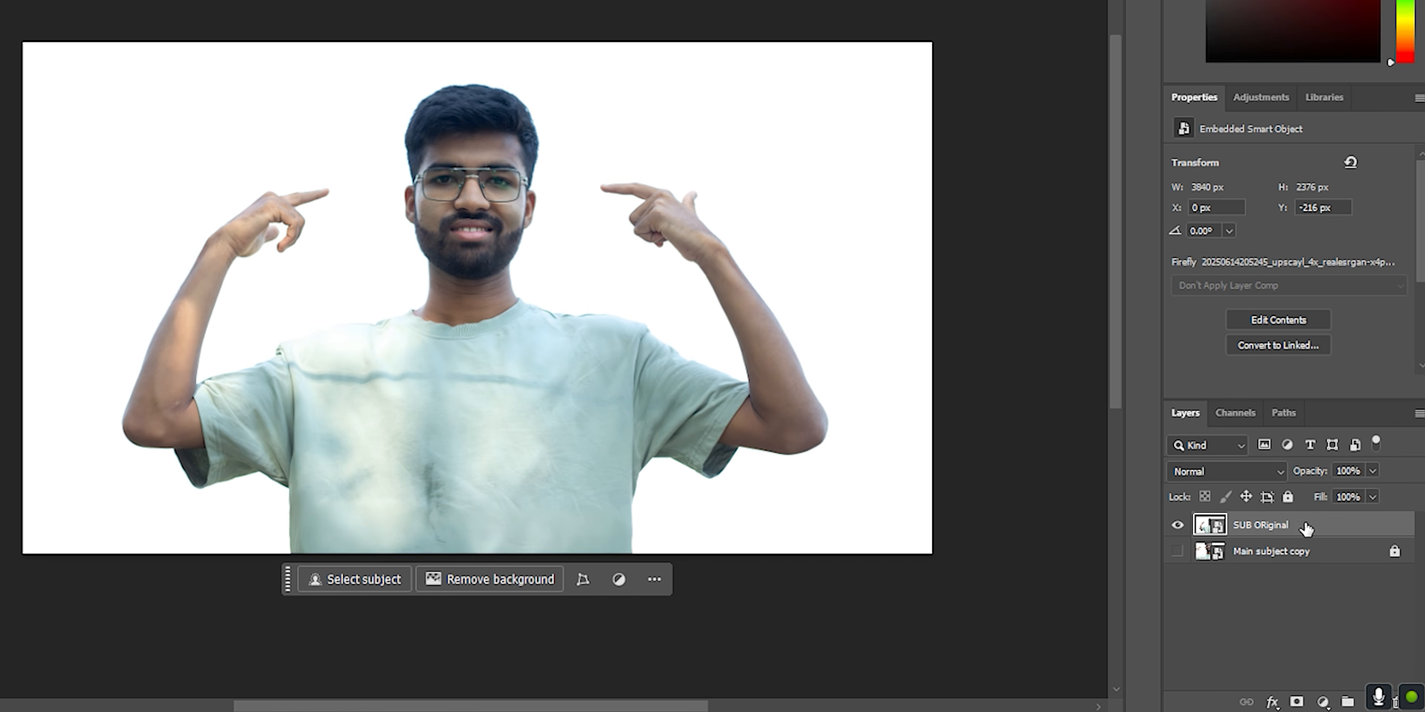
Duplicate SUB ORiginal as a backup placed beneath it, and lock and hide that copy.
key("ctrl+j")
left_click_drag(1305, 528, 1305, 564)
left_click(1289, 498)
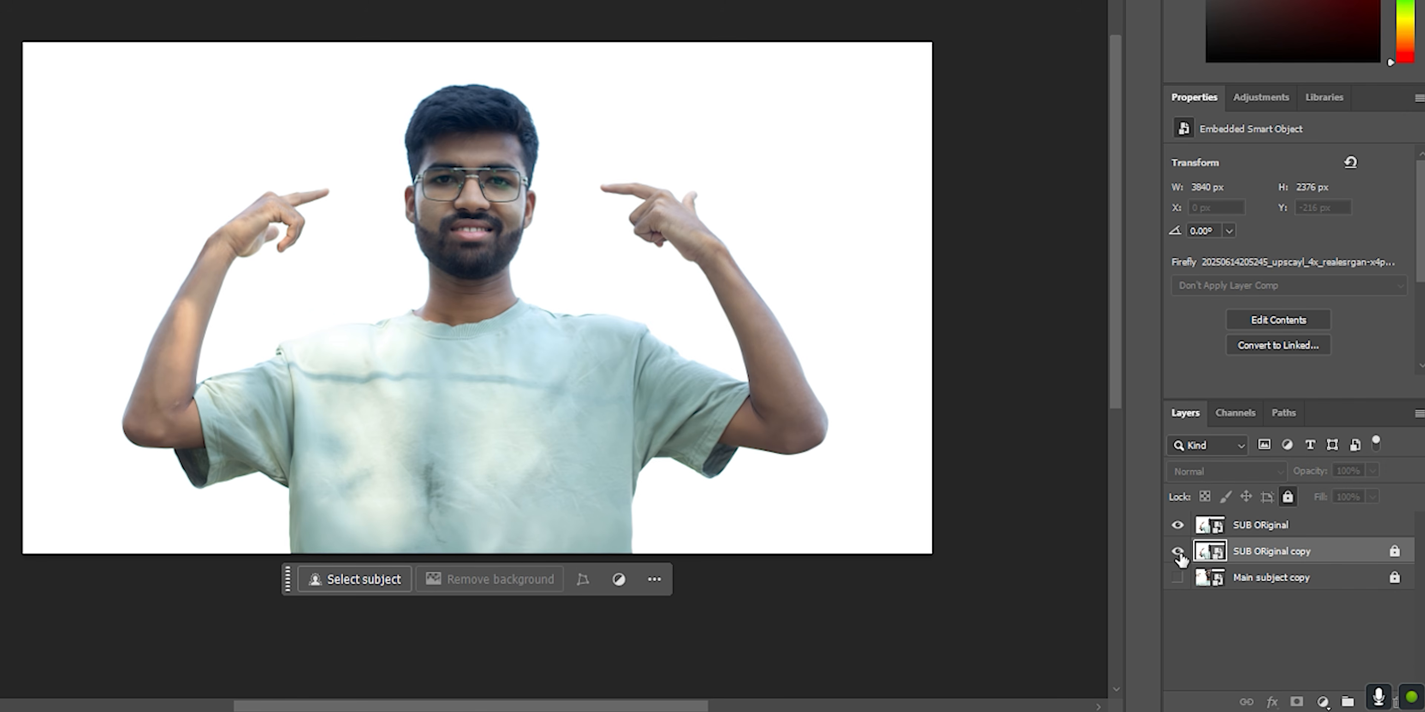
left_click(1177, 551)
Select the man on the SUB ORiginal layer and go over the selection edges along the hand, neck and shirt with Quick Selection.
left_click(1300, 528)
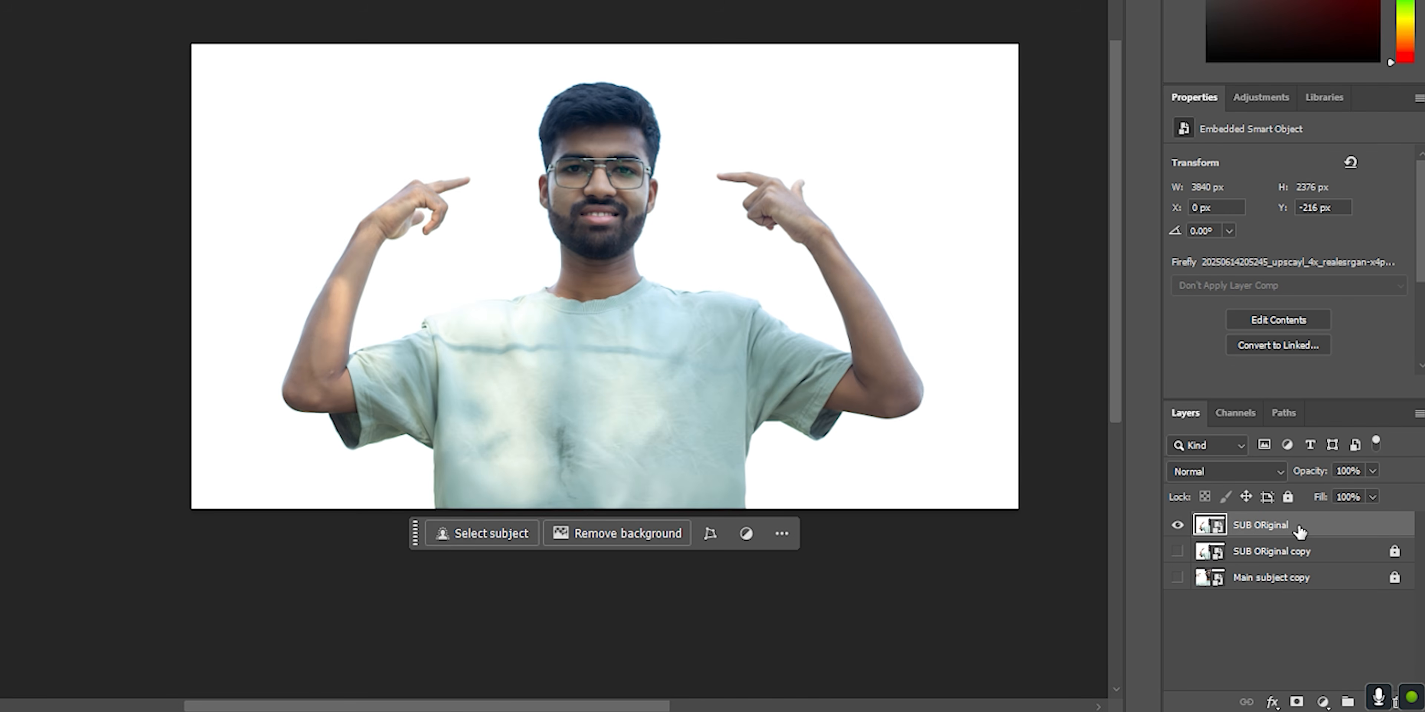
left_click(482, 536)
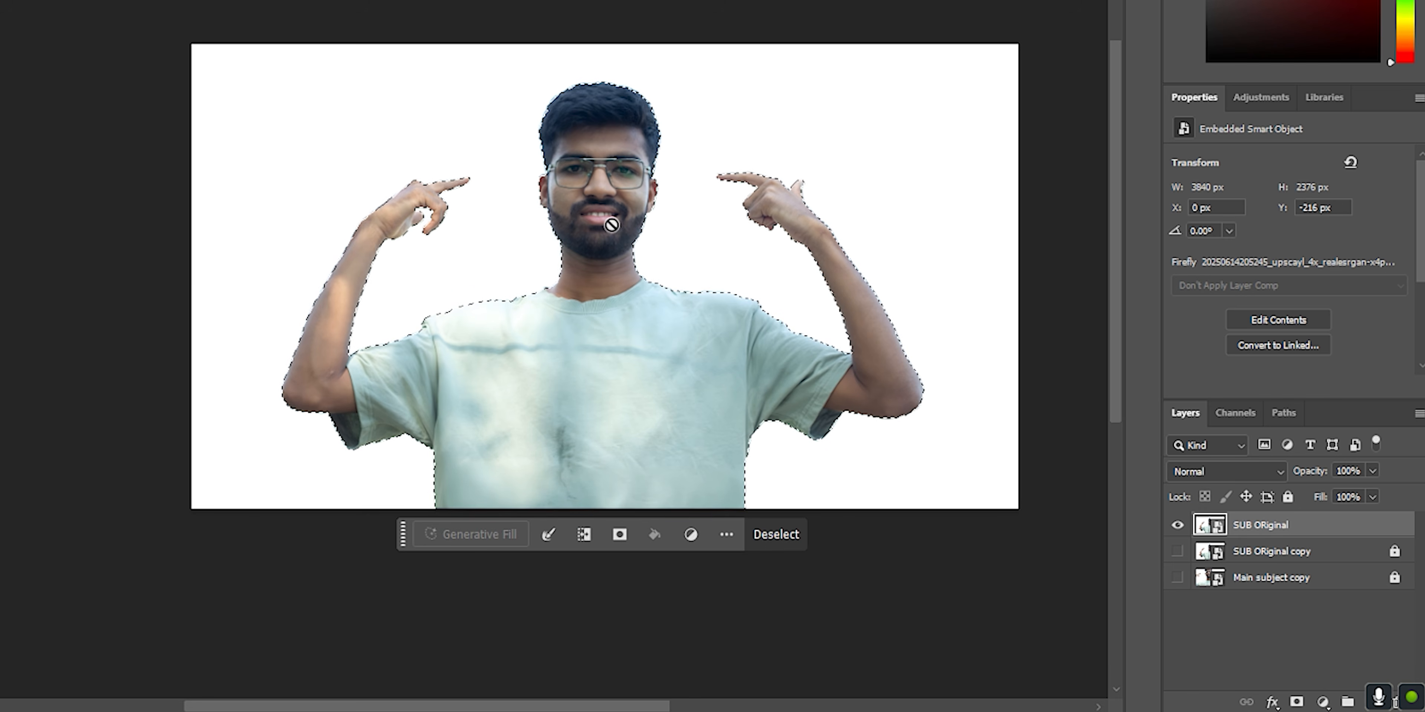
scroll(398, 214, "up", 5)
key("w")
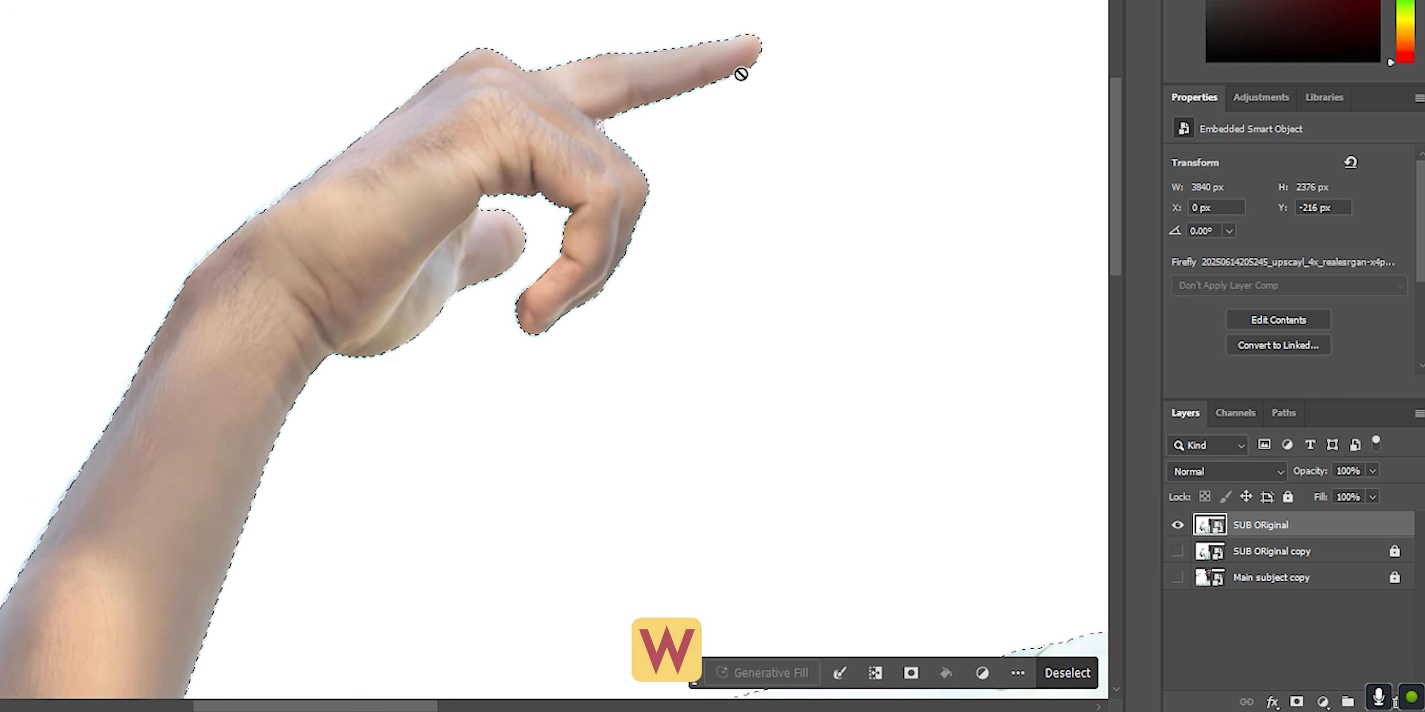
left_click_drag(742, 70, 415, 127)
left_click_drag(657, 636, 478, 264)
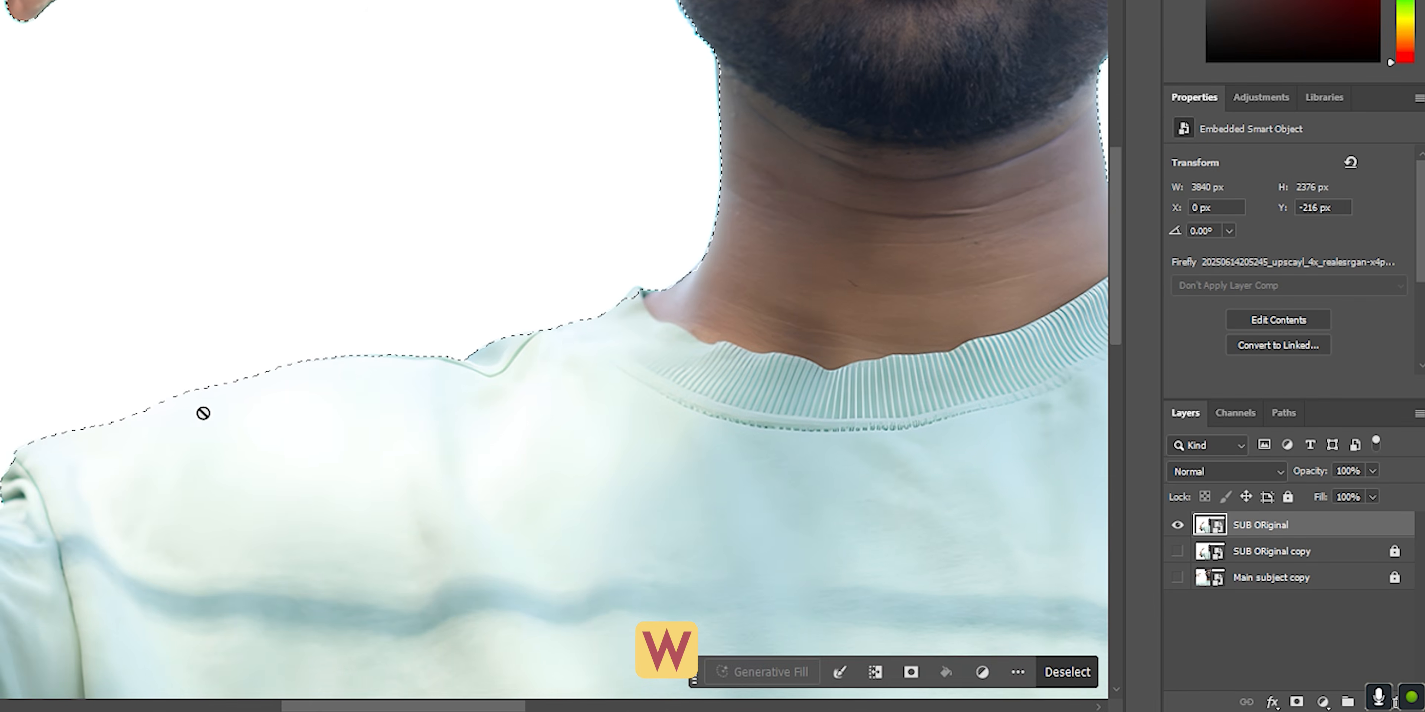
scroll(868, 37, "up", 4)
left_click_drag(553, 529, 529, 541)
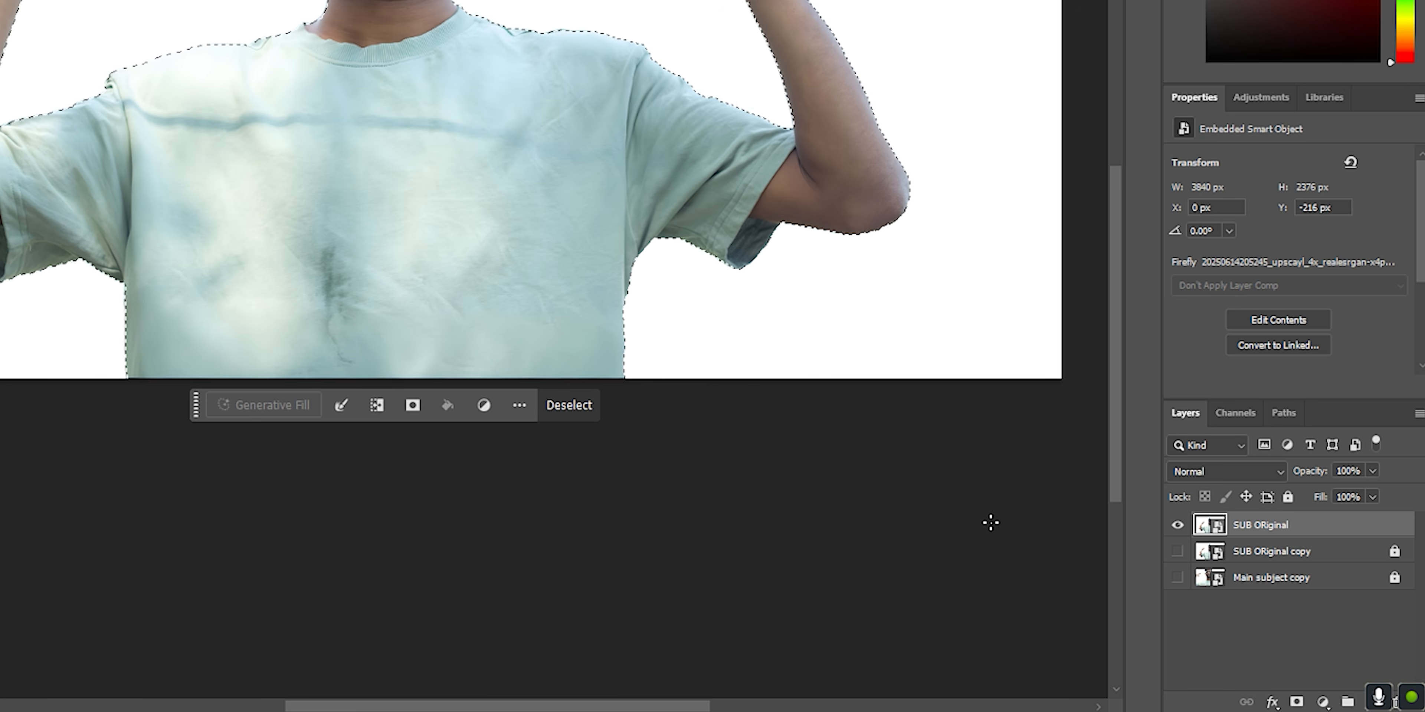
Copy the selected subject onto a new layer and name it Sub cutout.
key("ctrl+j")
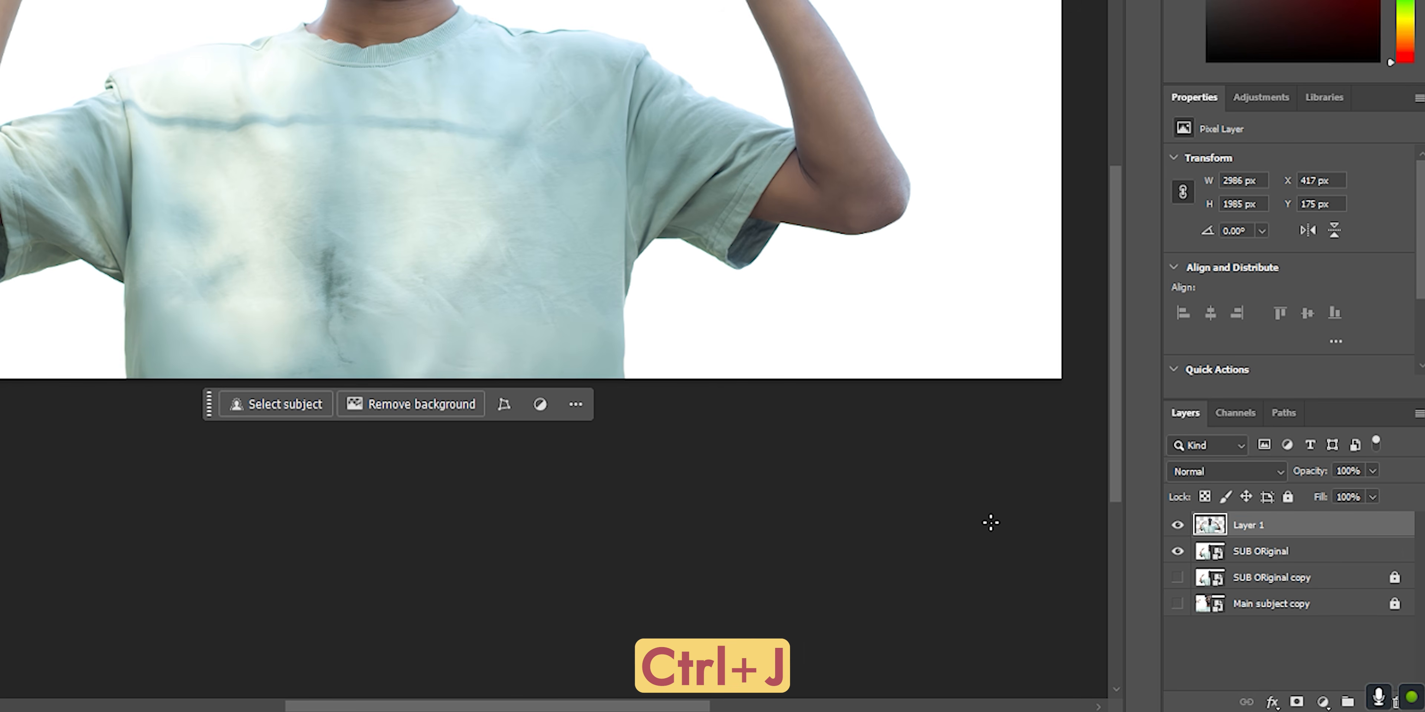
type("C")
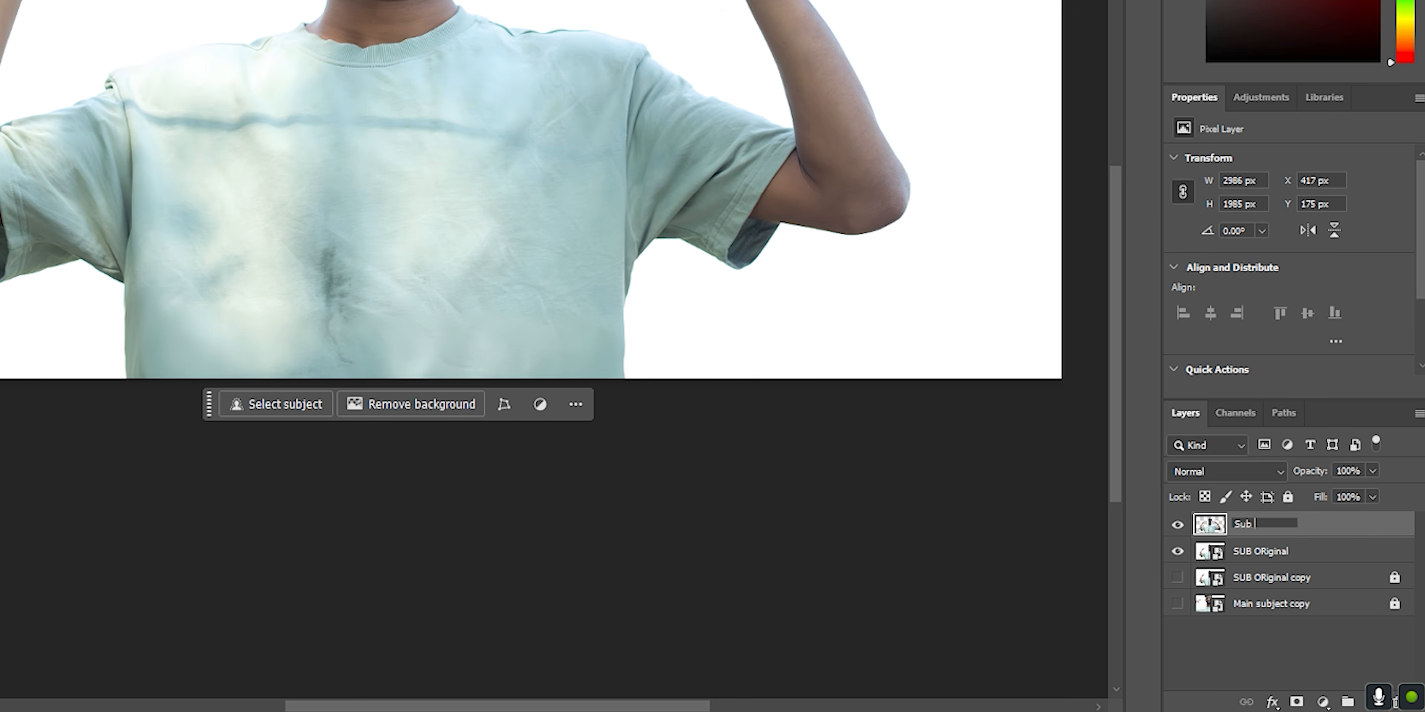
type("ub cutout")
key("Return")
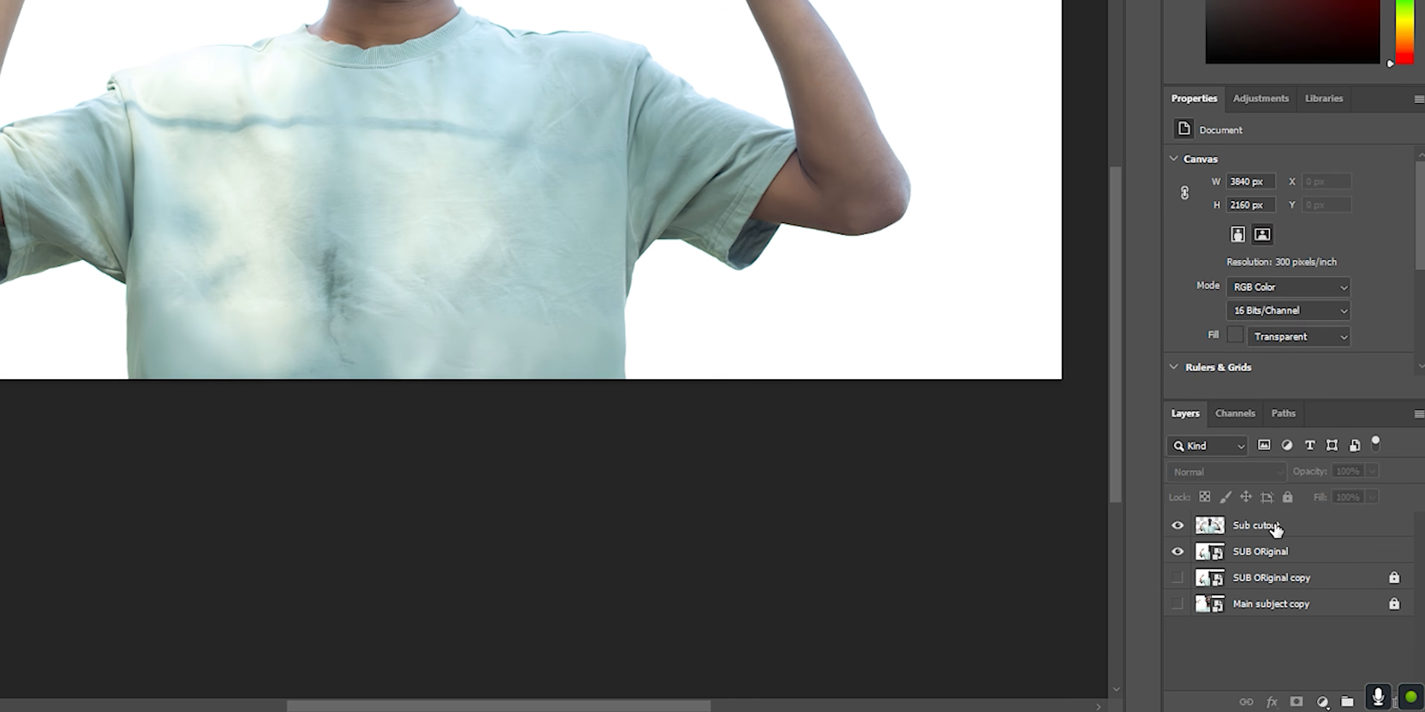
Draw a white-to-grey radial gradient fill from near the canvas's lower edge straight up to its upper edge.
scroll(783, 436, "down", 5)
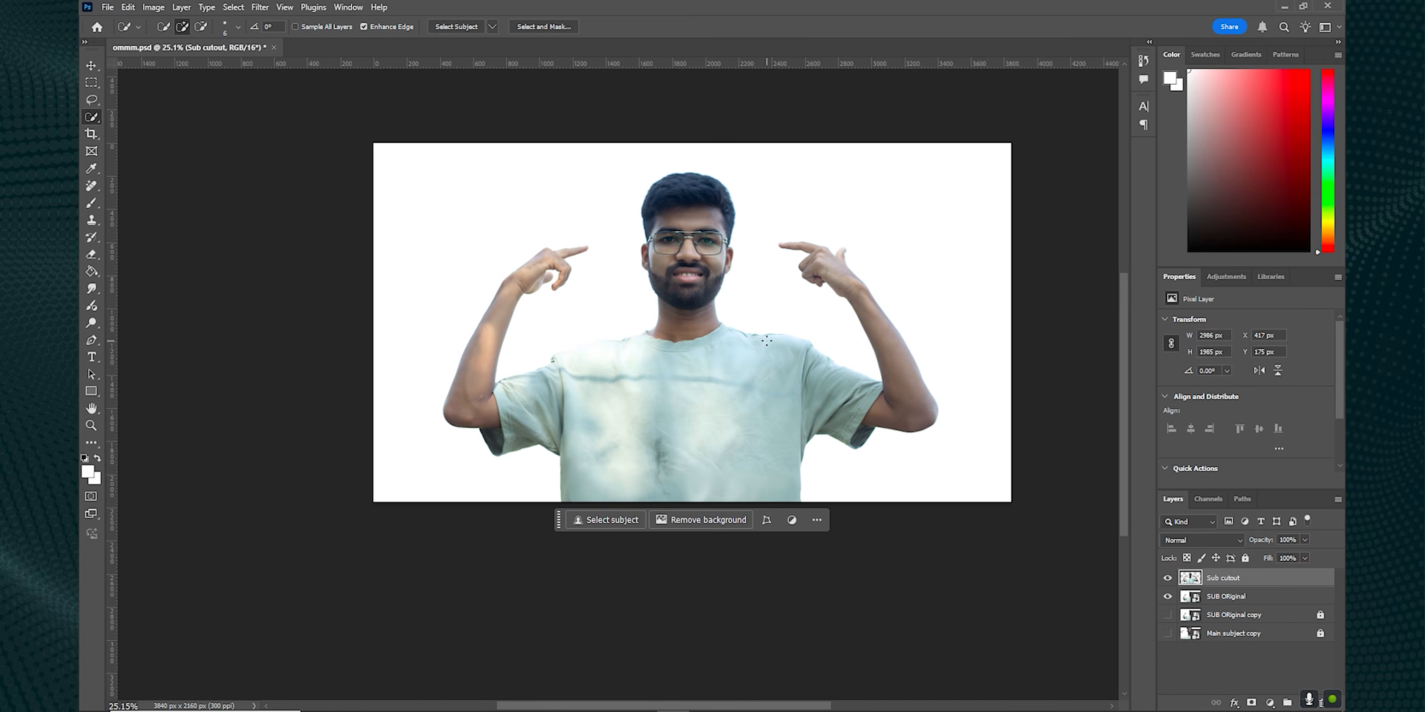
scroll(760, 274, "up", 2)
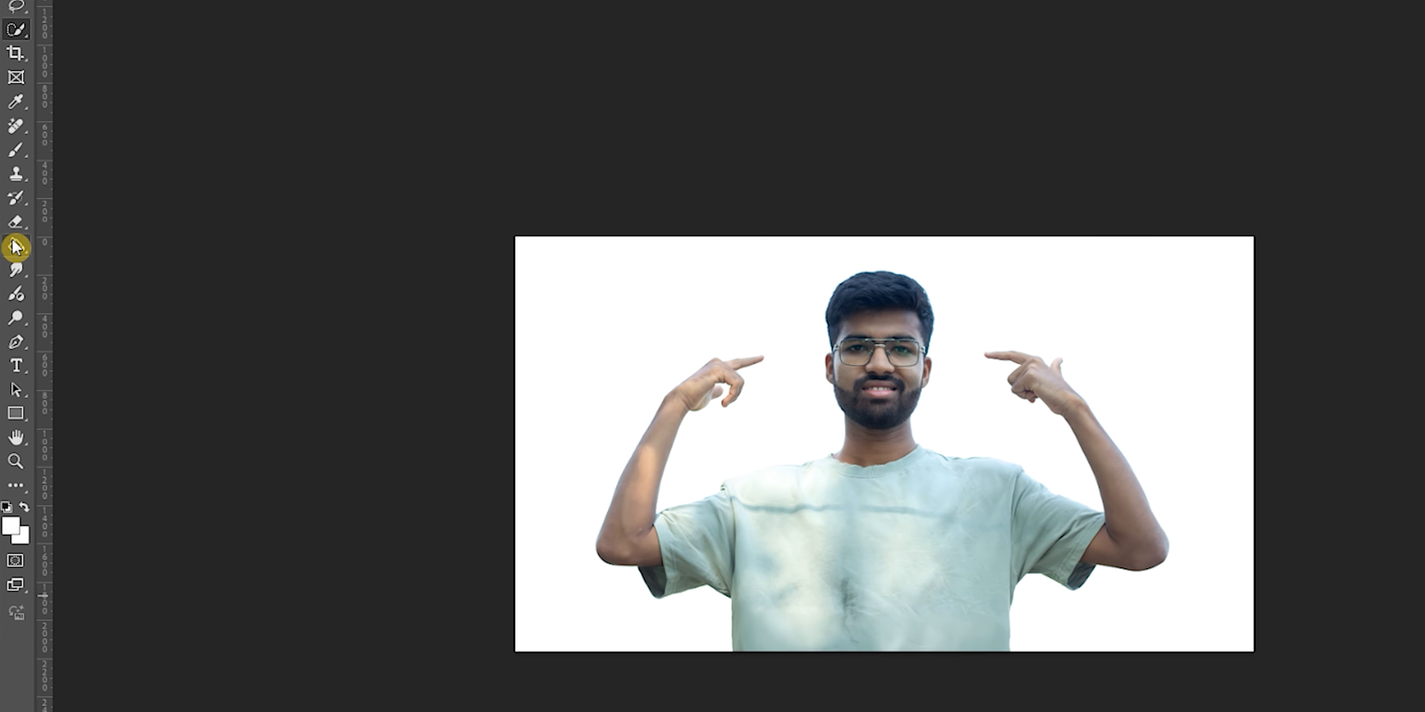
left_click(91, 271)
right_click(16, 250)
left_click(102, 242)
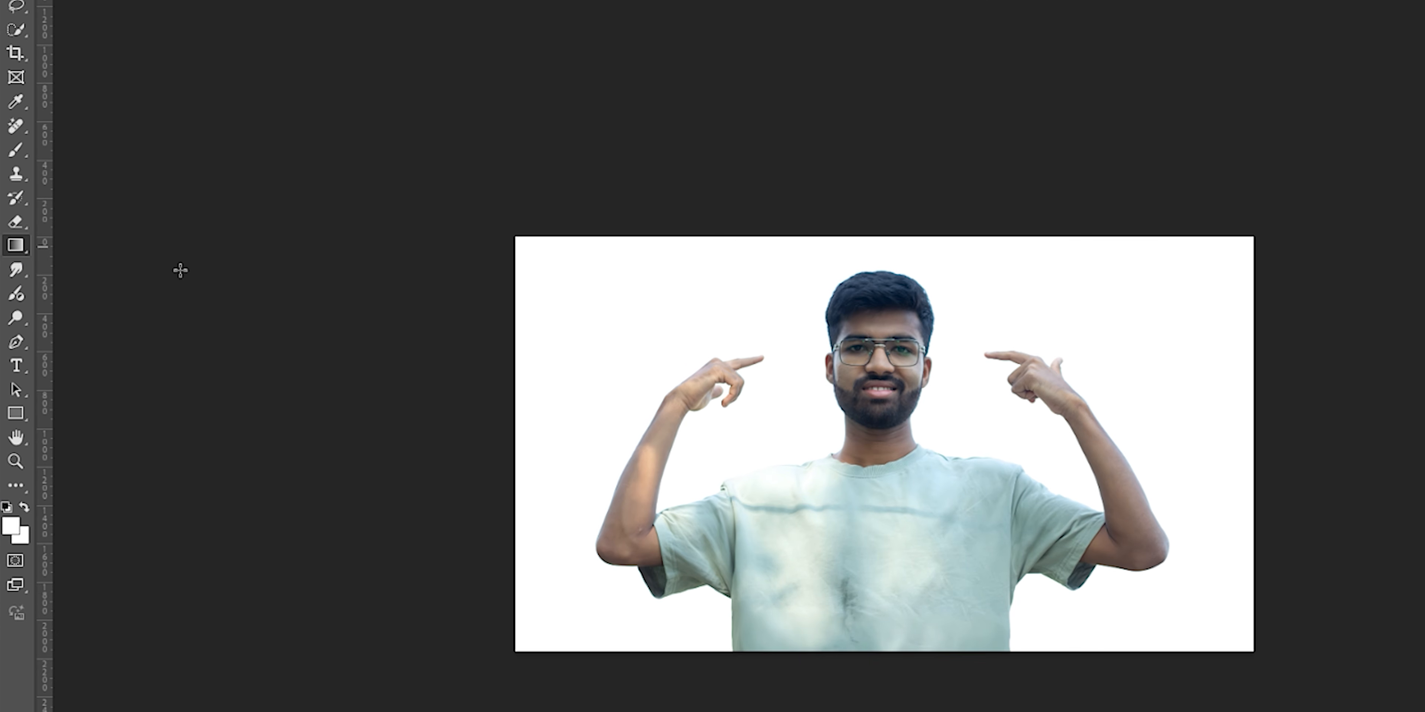
left_click_drag(816, 610, 813, 239)
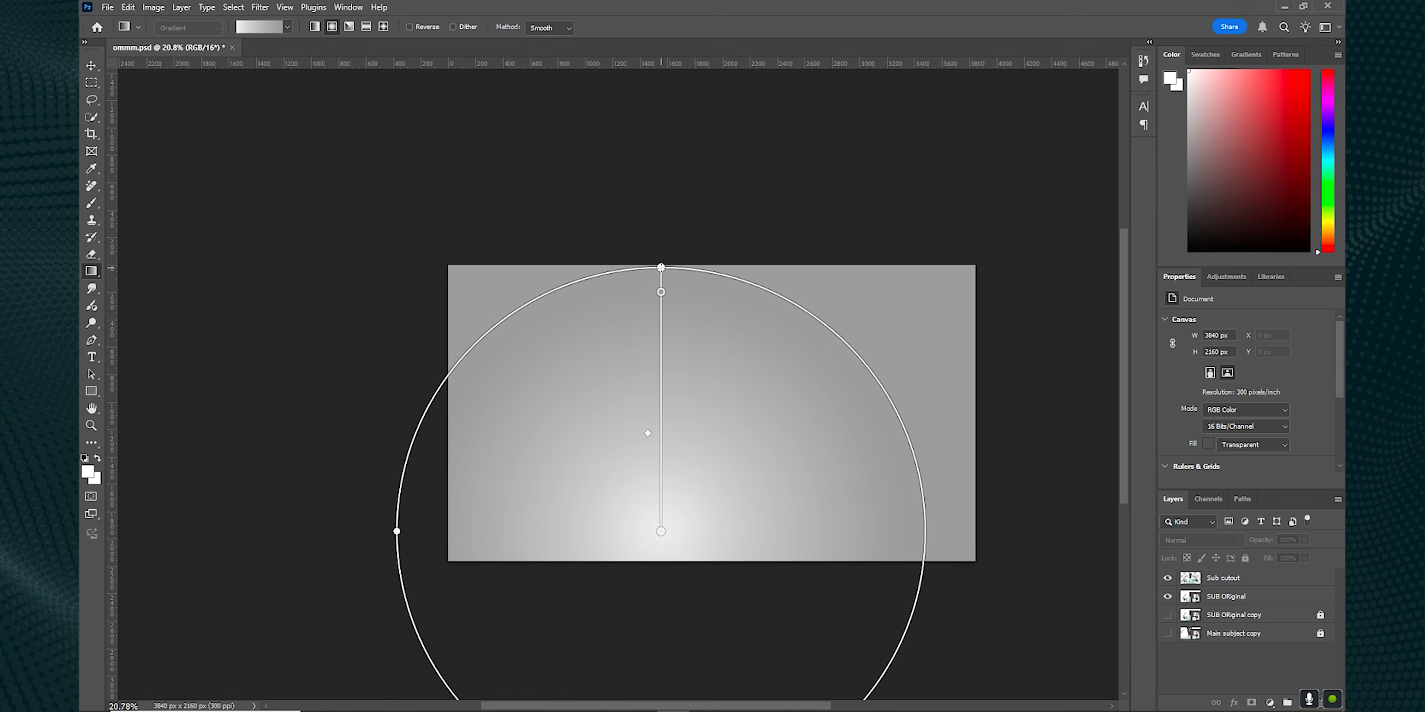
Enlarge the radial gradient to 107% scale with its origin centred horizontally, and move its layer beneath Sub cutout.
left_click_drag(661, 267, 659, 221)
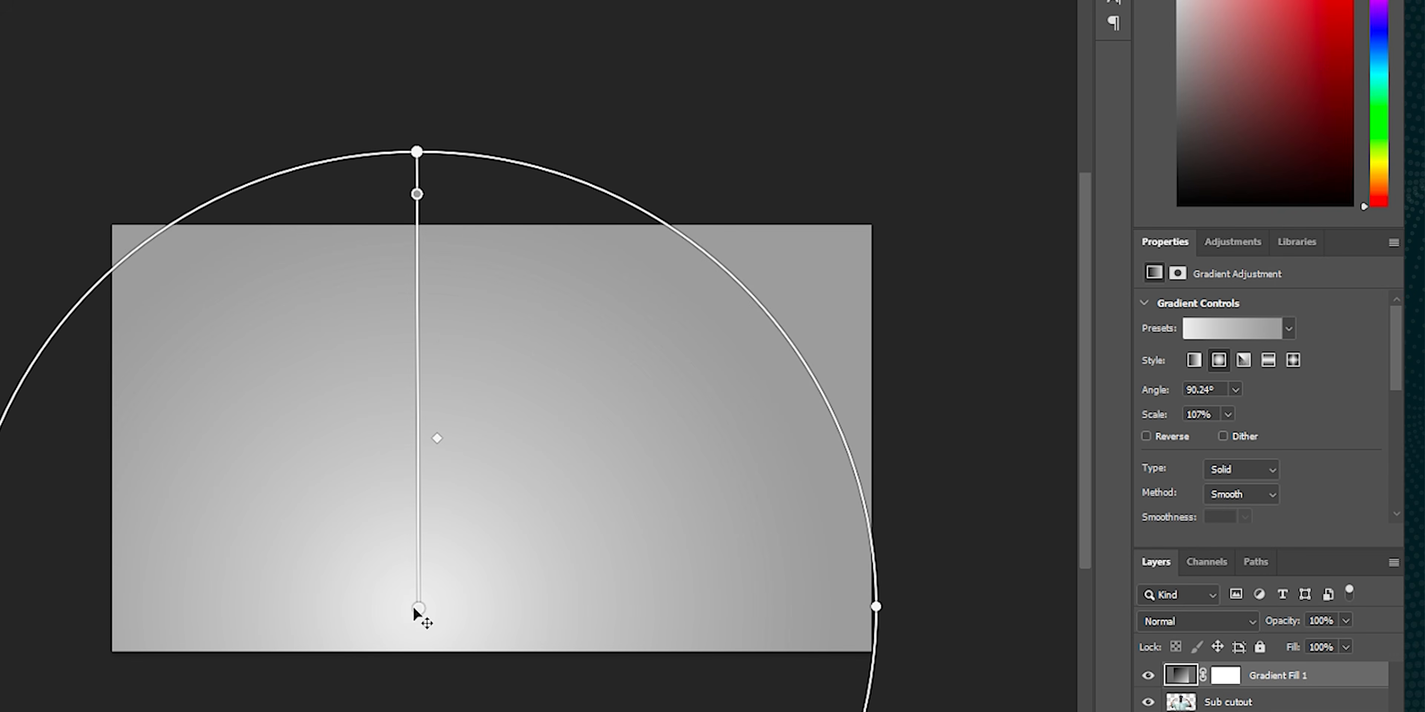
left_click_drag(417, 610, 494, 556)
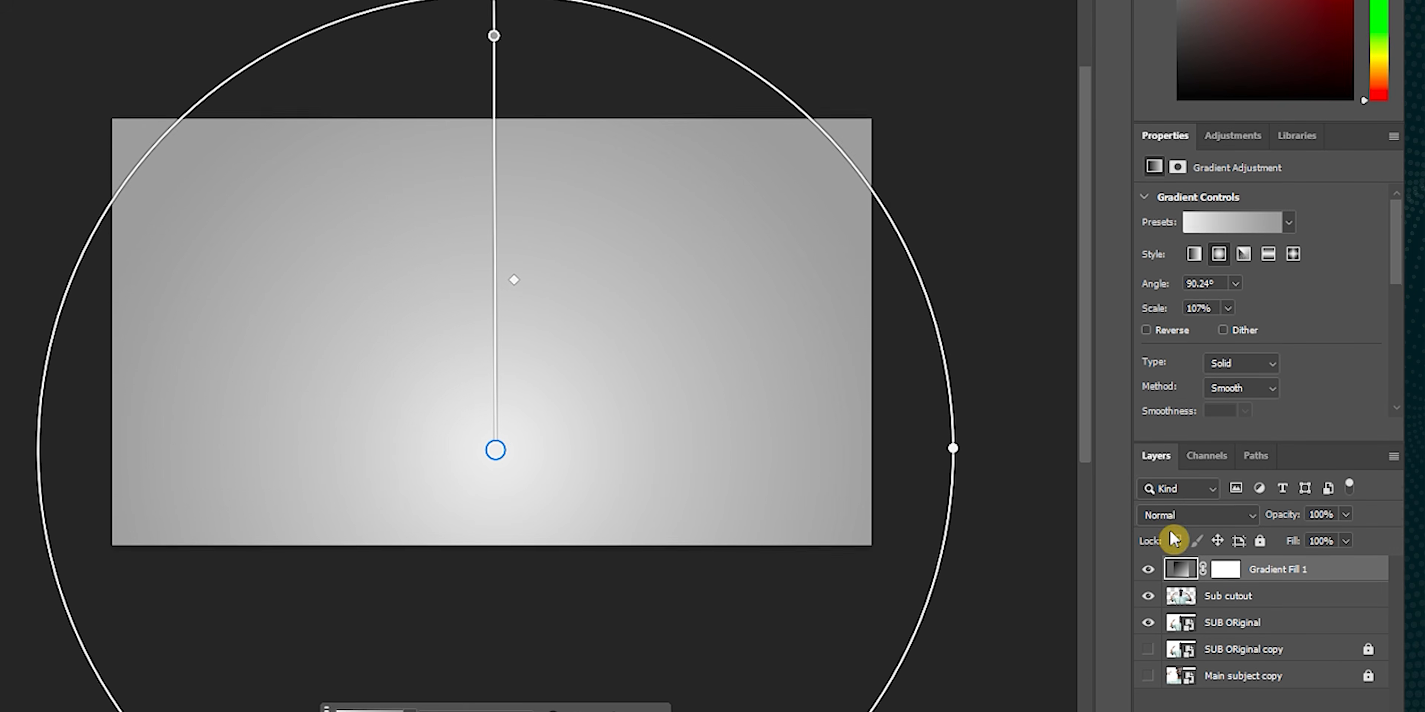
left_click_drag(1289, 675, 1283, 695)
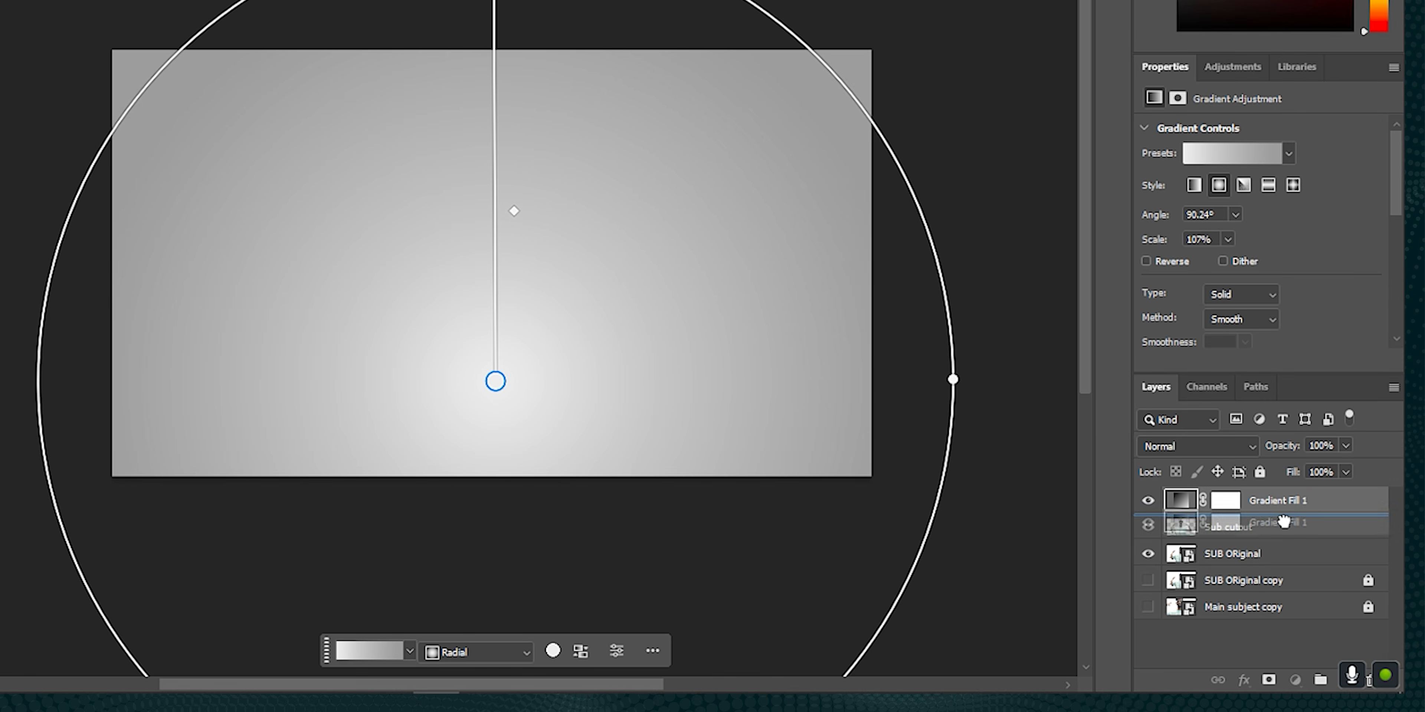
left_click_drag(1283, 522, 1284, 525)
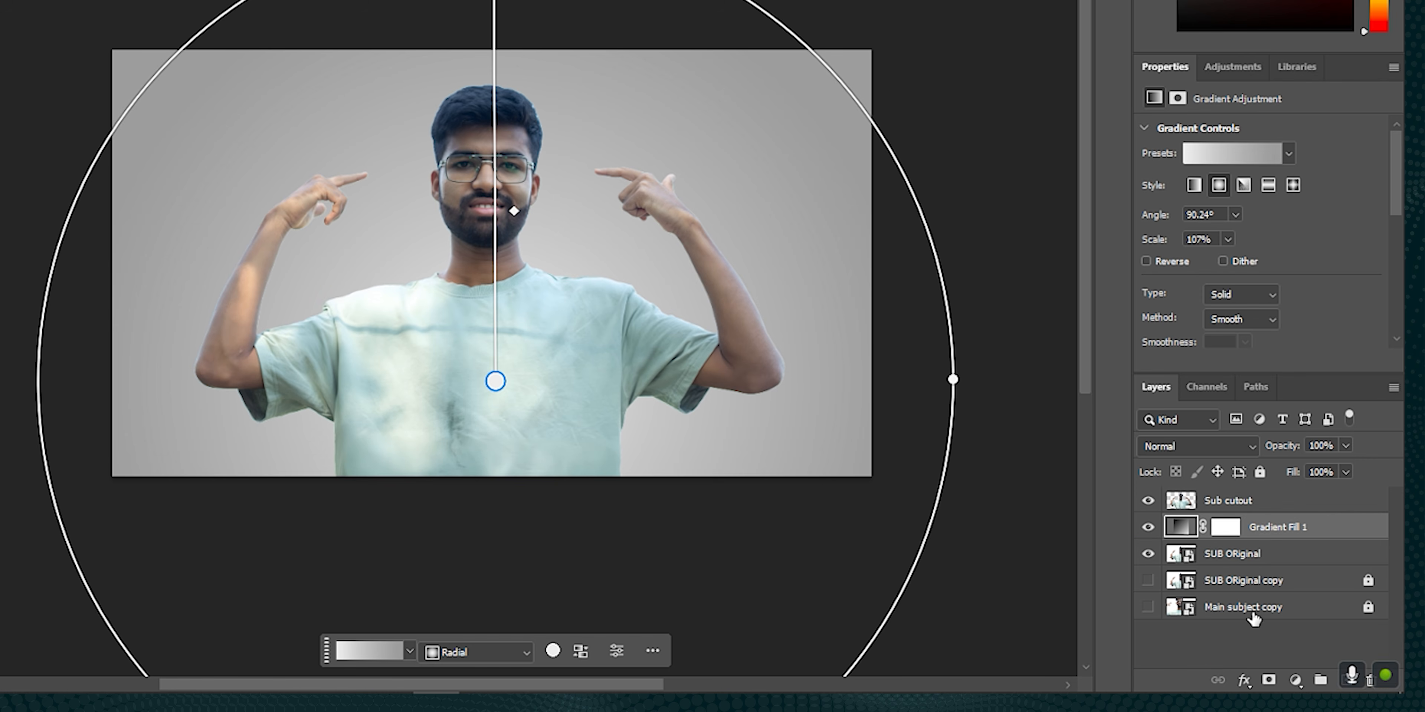
Recolour both stops of the Gradient Fill 1 background gradient to near-white shades, with the end stop at location 81.
double_click(1177, 531)
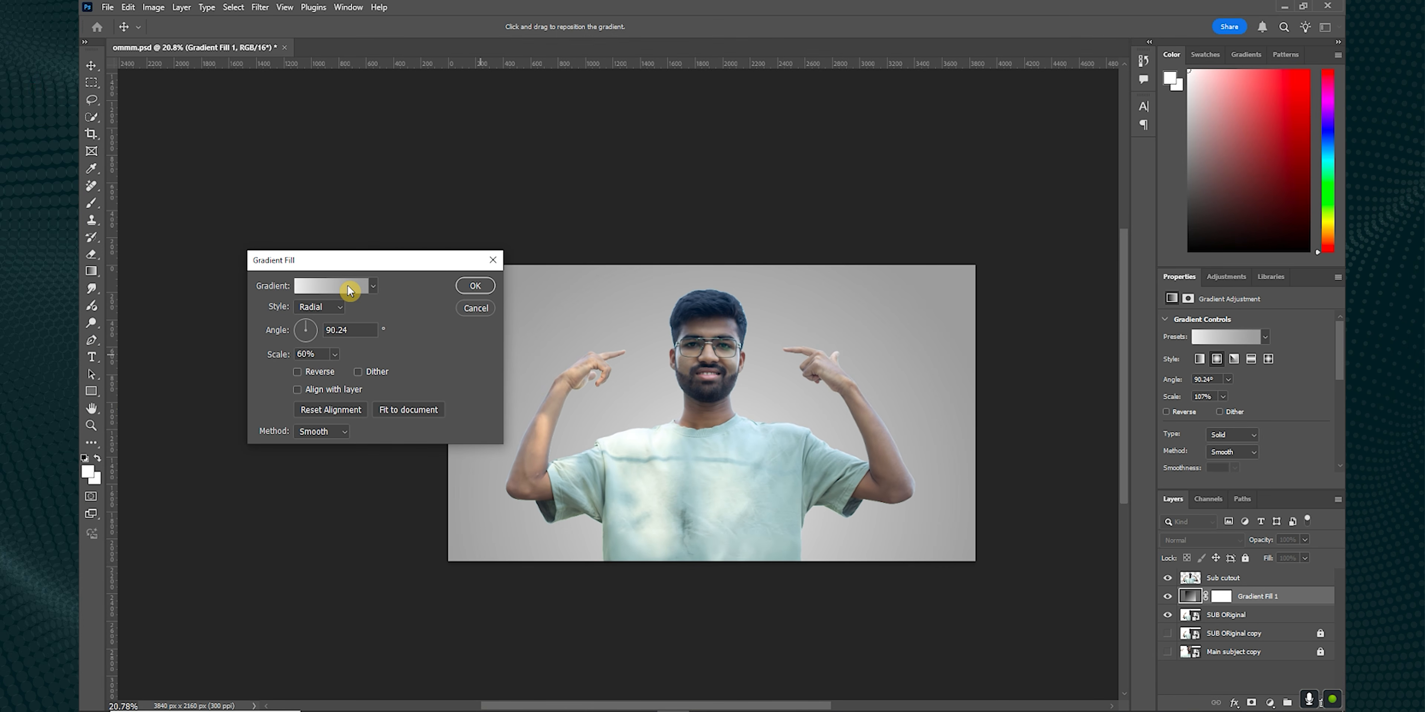
left_click(349, 289)
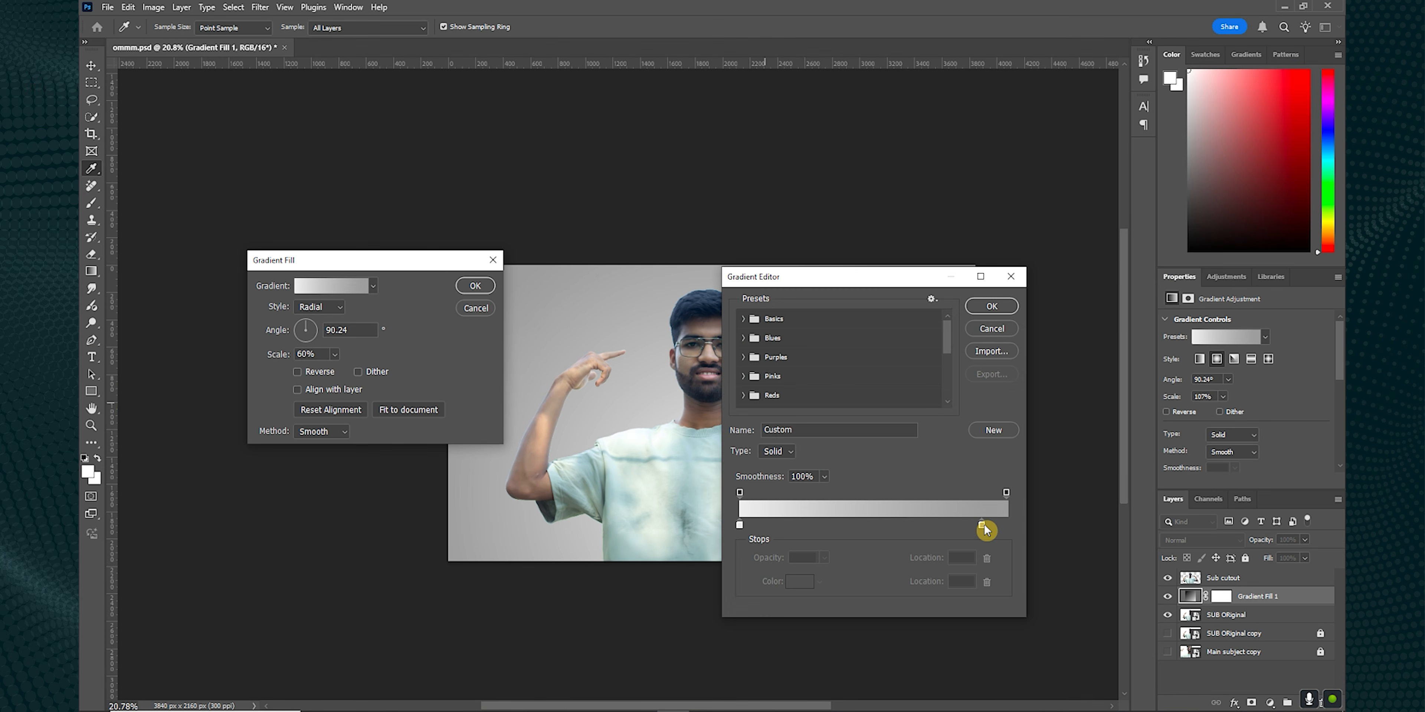
left_click(806, 581)
left_click_drag(880, 204, 864, 175)
left_click(1173, 165)
double_click(740, 525)
left_click(864, 170)
left_click(1164, 163)
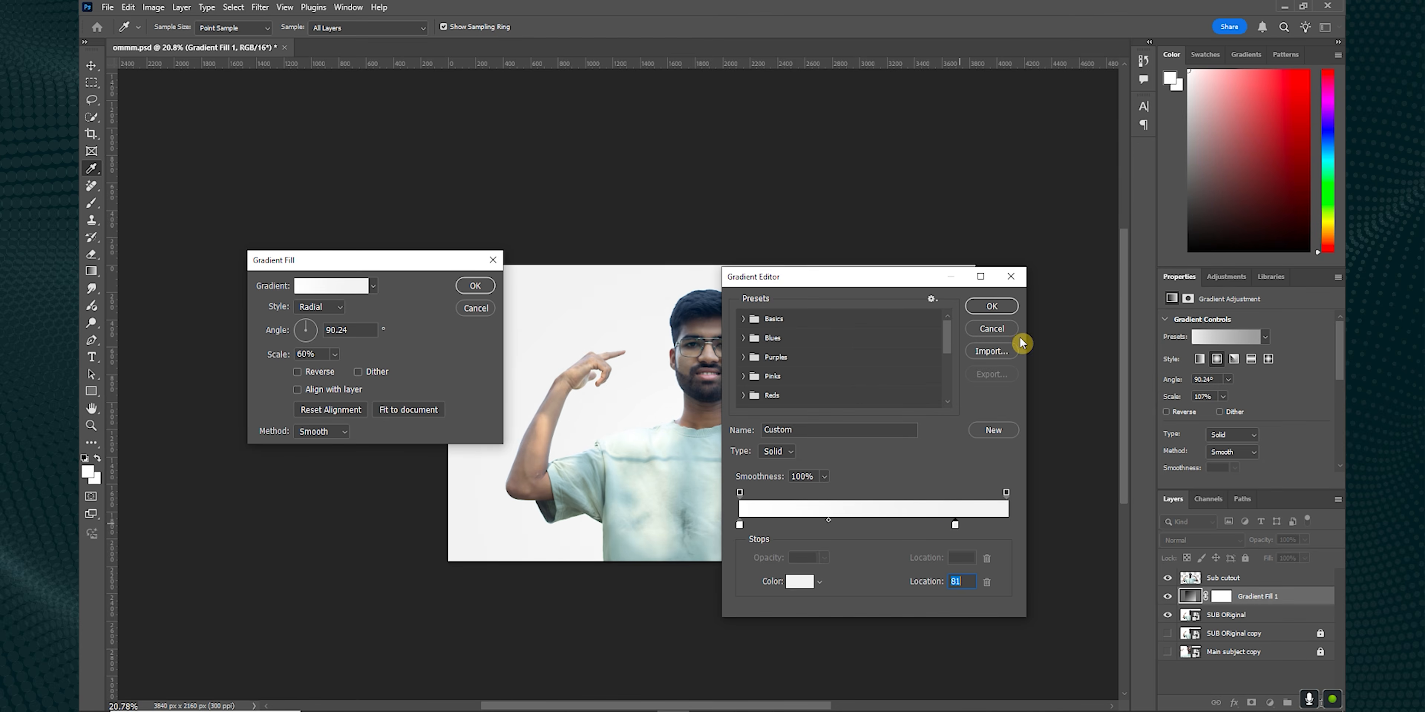
left_click(991, 307)
key("Return")
left_click(1167, 597)
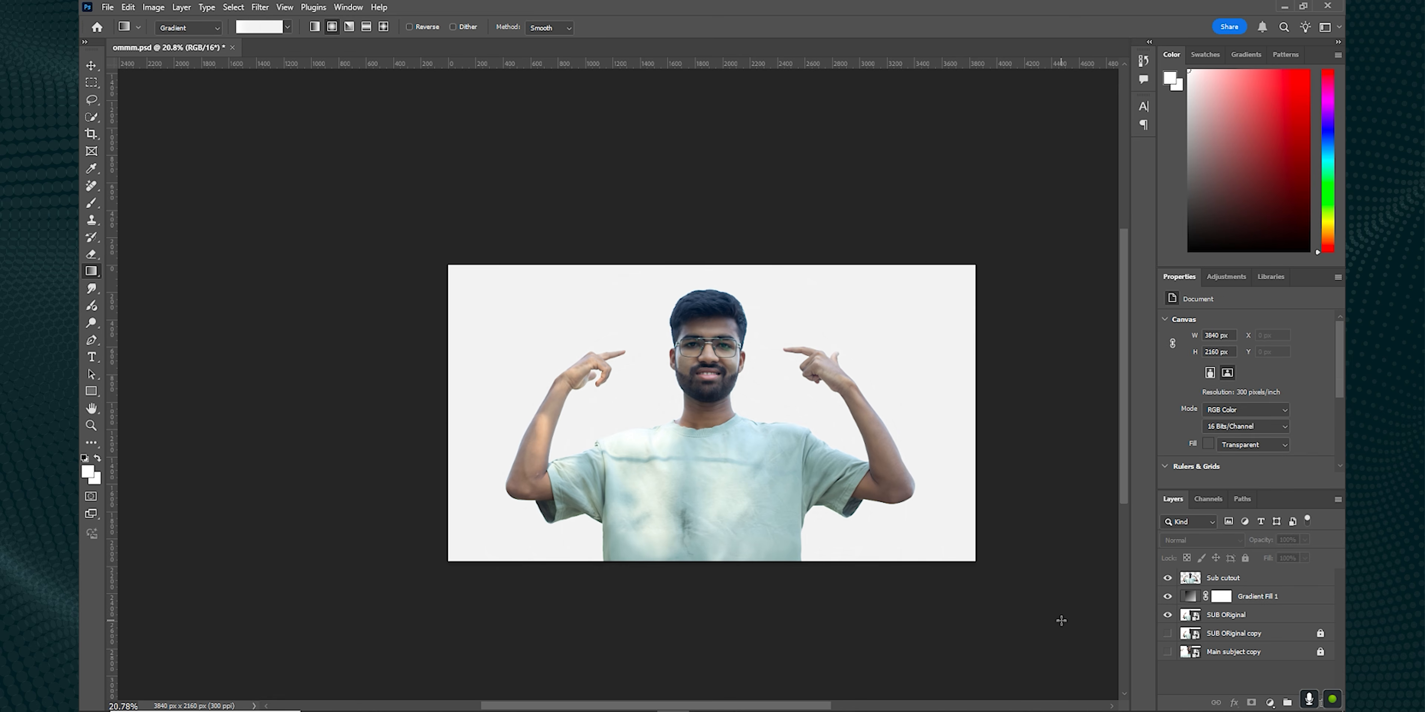
Group SUB ORiginal, SUB ORiginal copy and Main subject copy into a group named originals and lock it.
scroll(1061, 621, "up", 1)
left_click(1239, 615)
left_click(1248, 648, "ctrl")
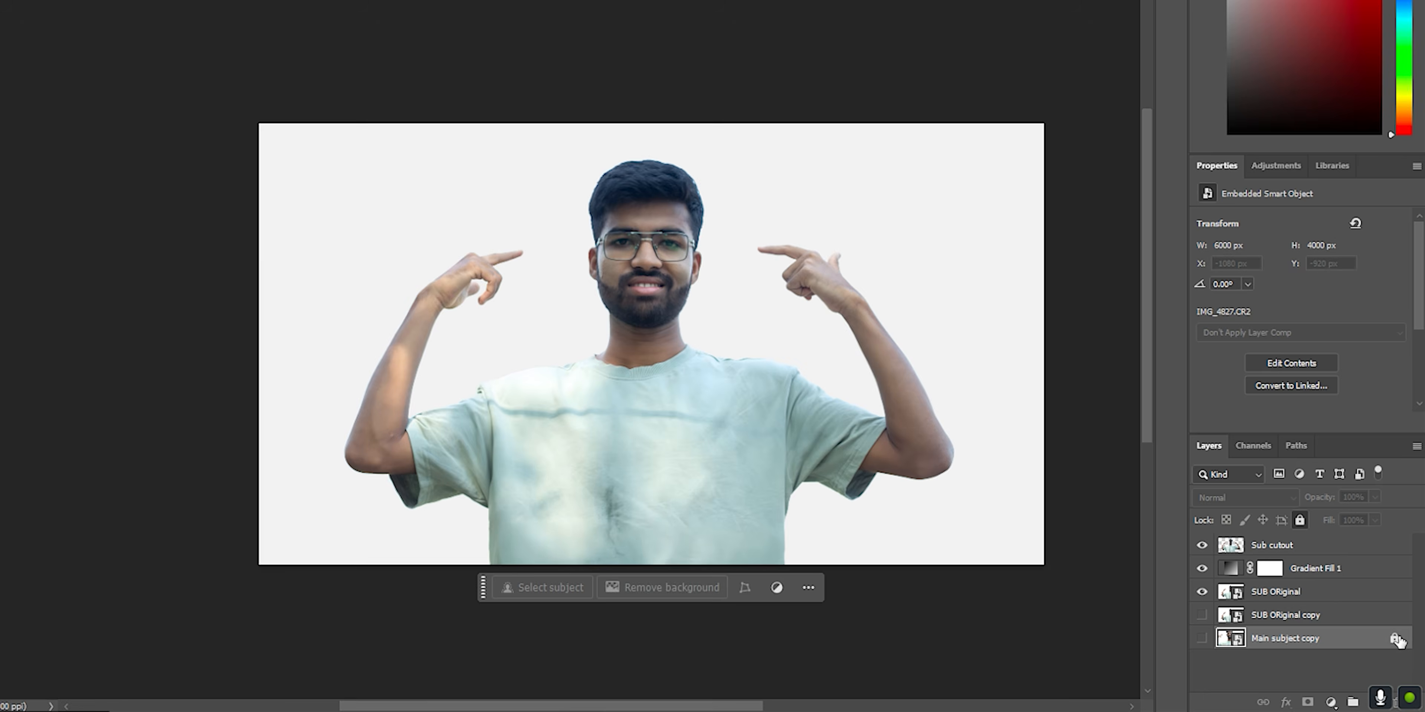
left_click(1338, 592, "shift")
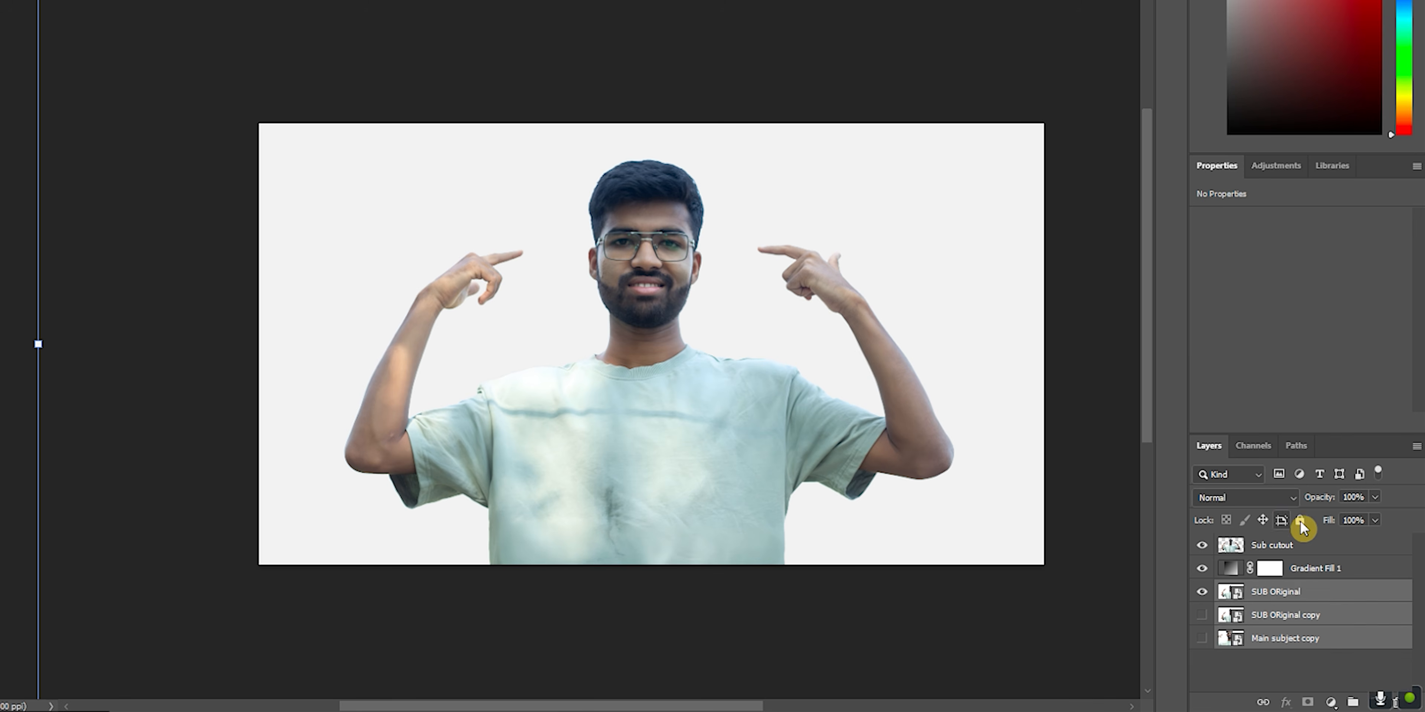
key("ctrl+g")
double_click(1272, 591)
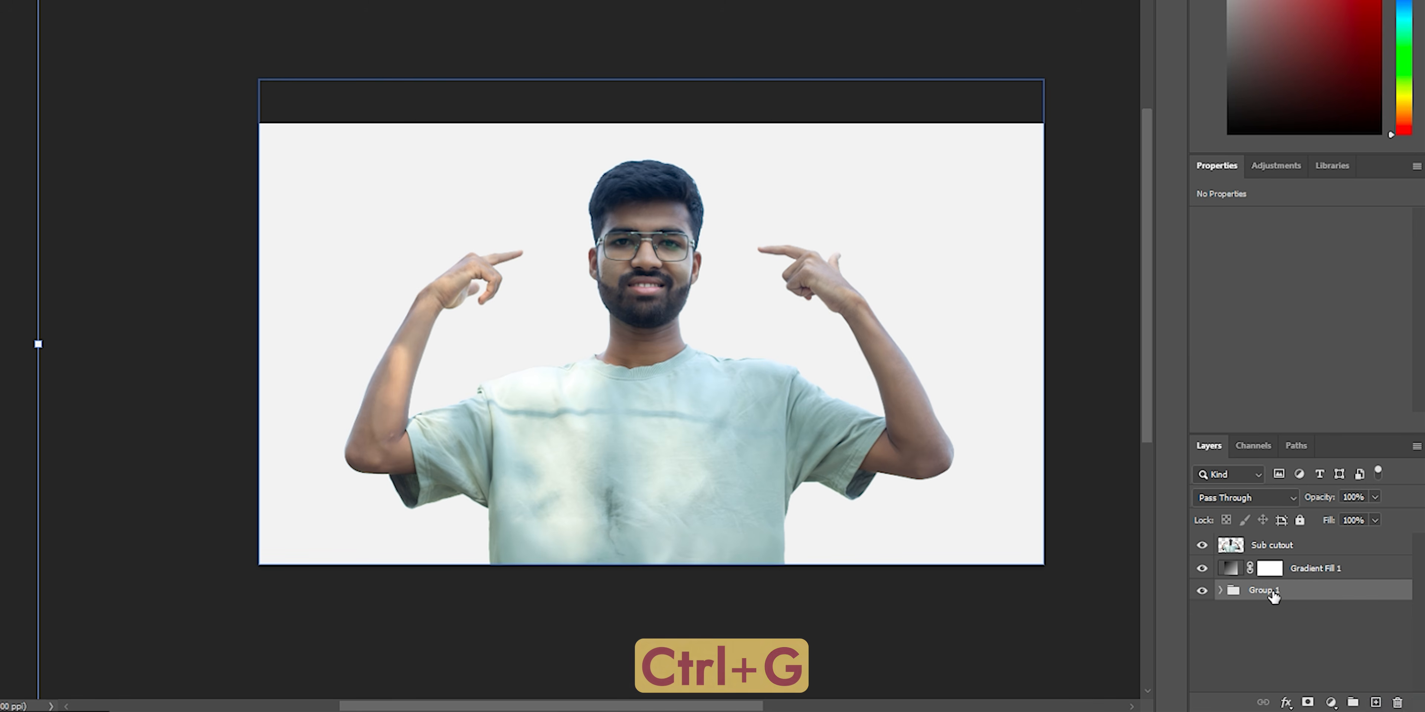
type("originals")
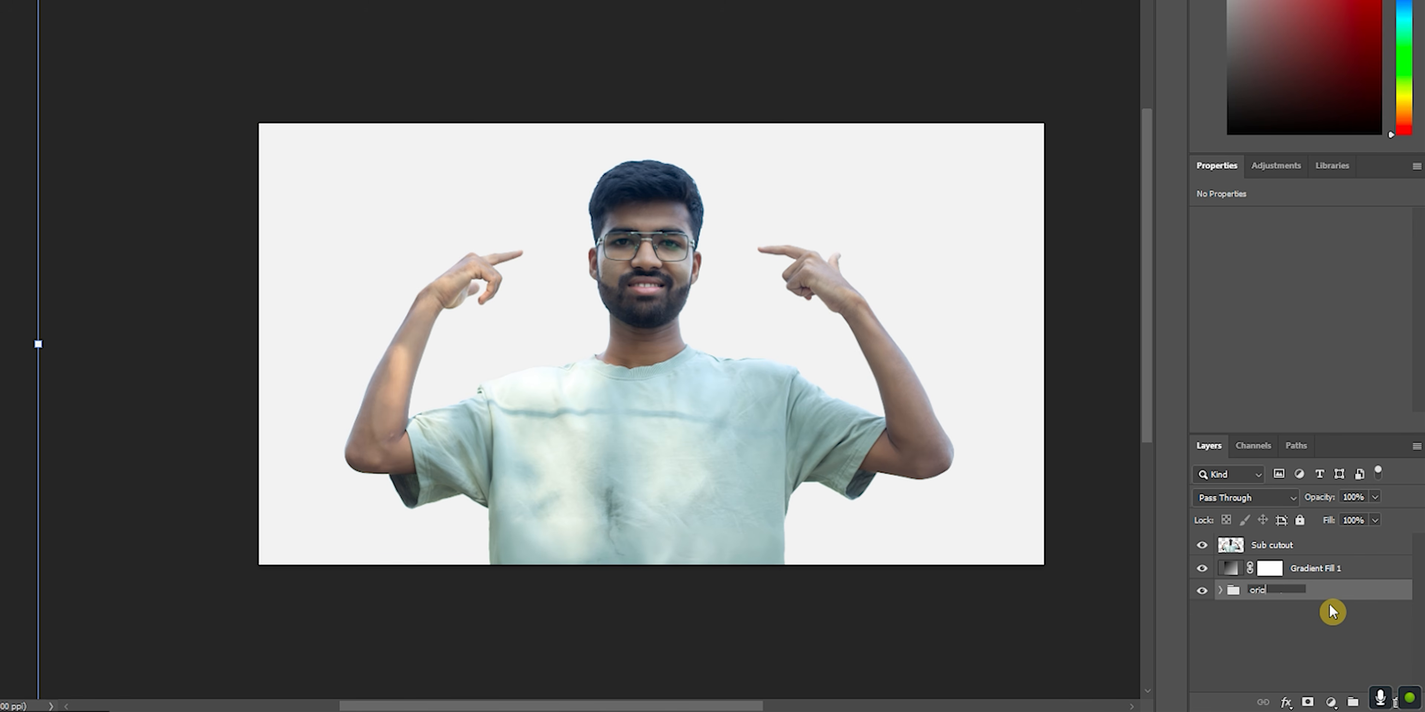
left_click(1299, 520)
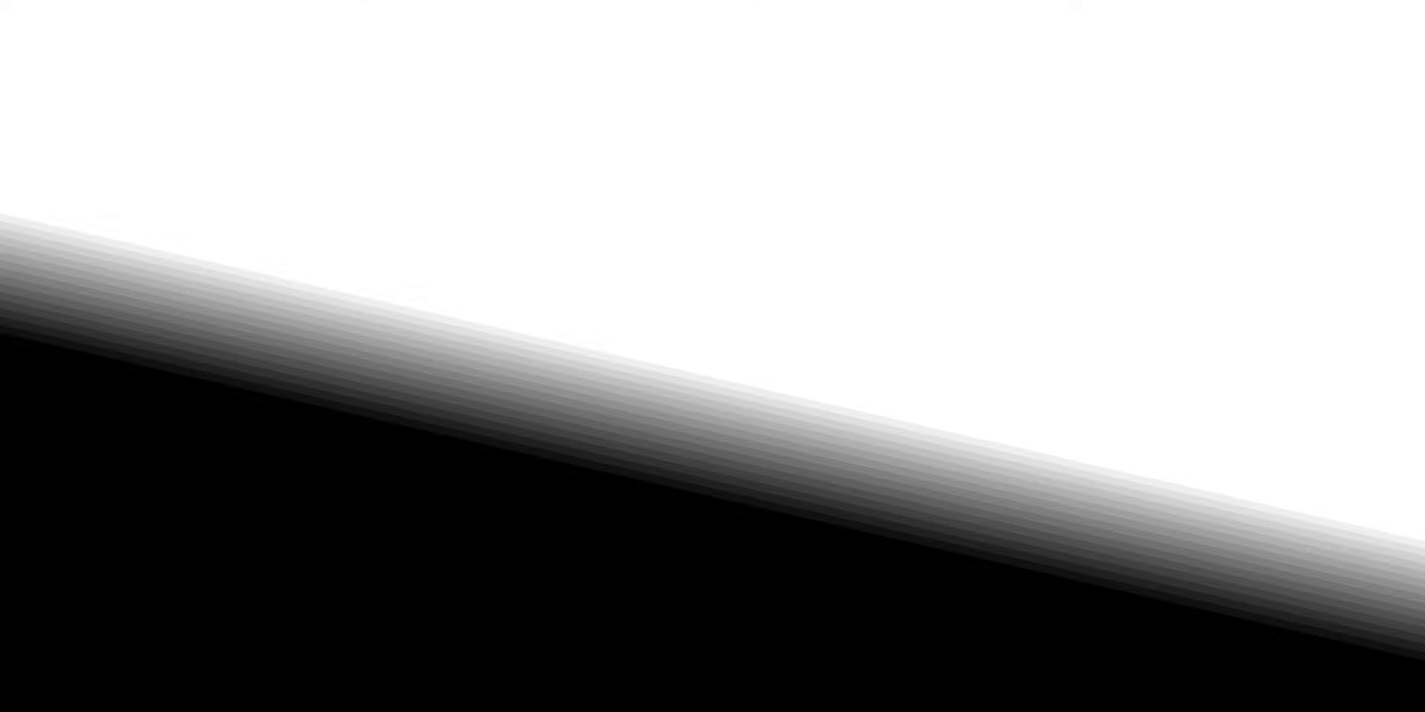
Duplicate the Sub cutout layer.
left_click(1295, 545)
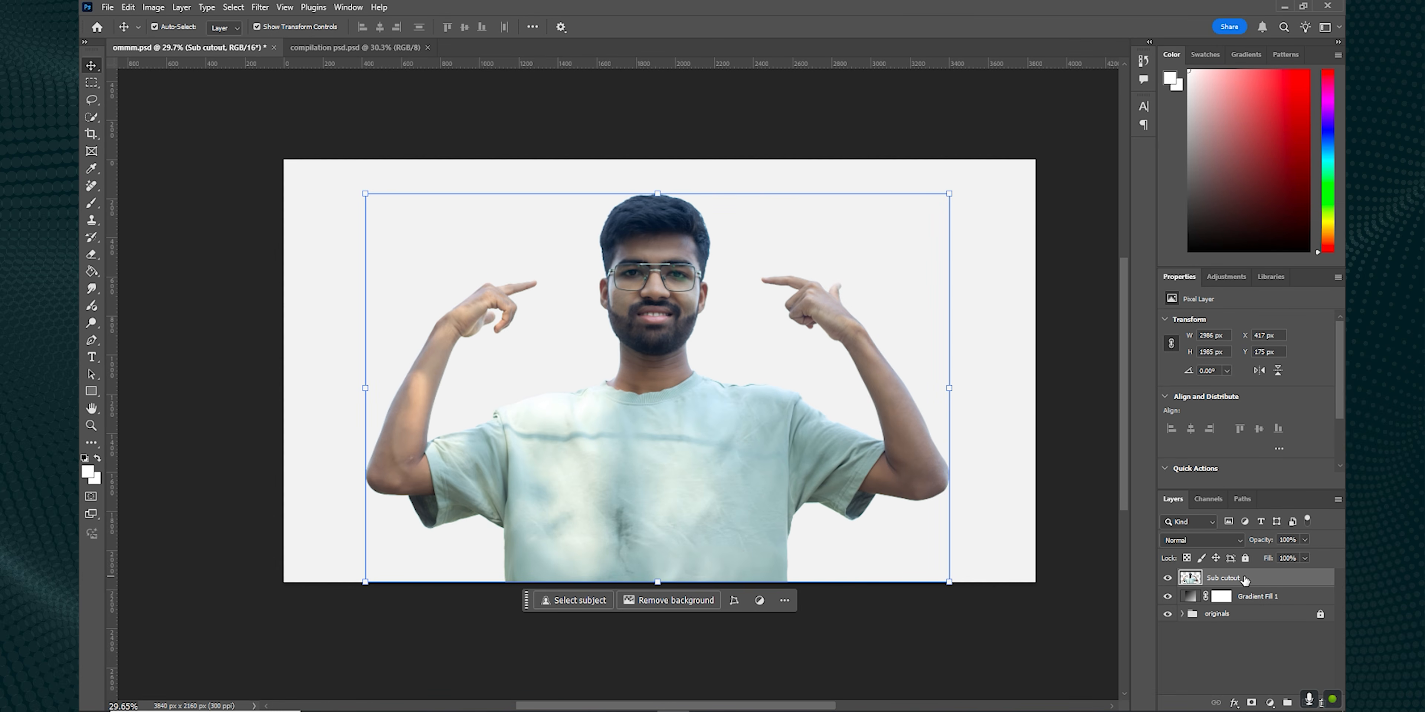
left_click(1285, 658)
left_click(1259, 592)
left_click(1259, 578)
key("ctrl+j")
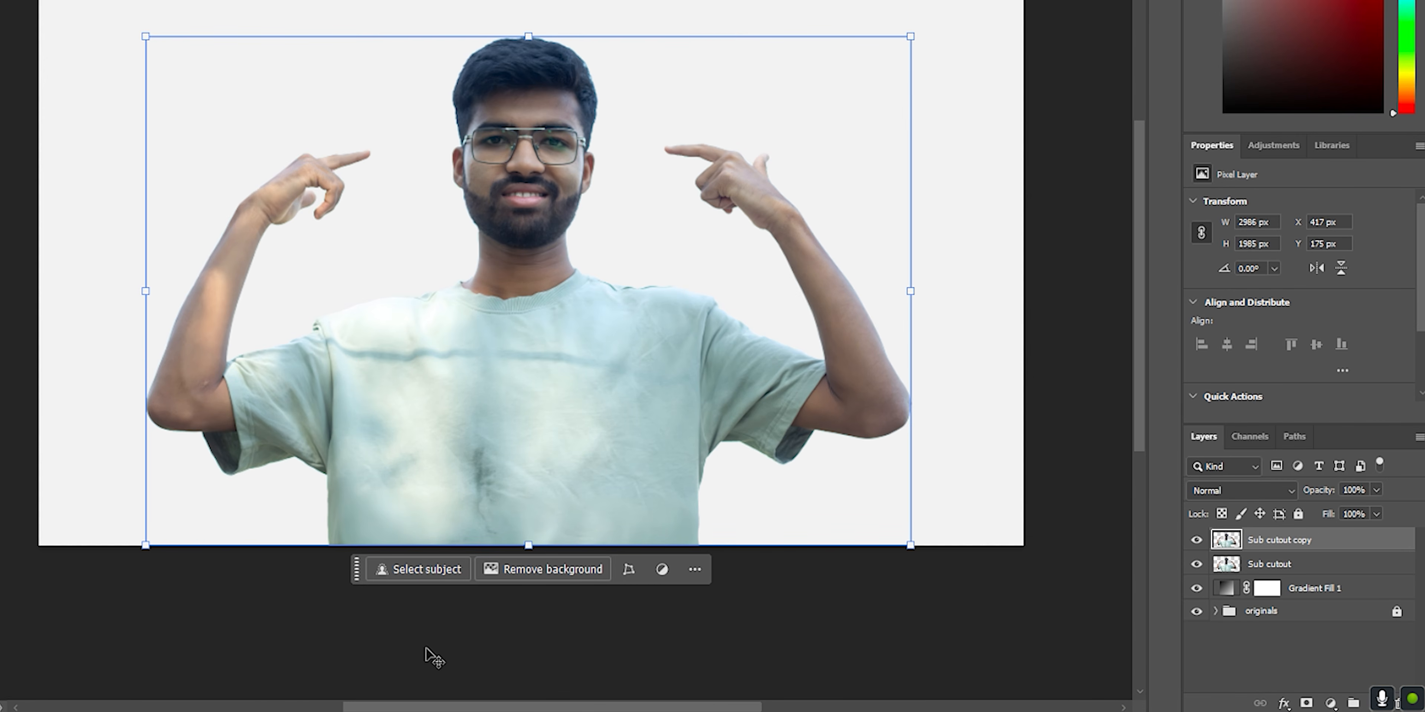
Mask Sub cutout copy to just the T-shirt using Quick Selection, and duplicate the masked layer.
key("w")
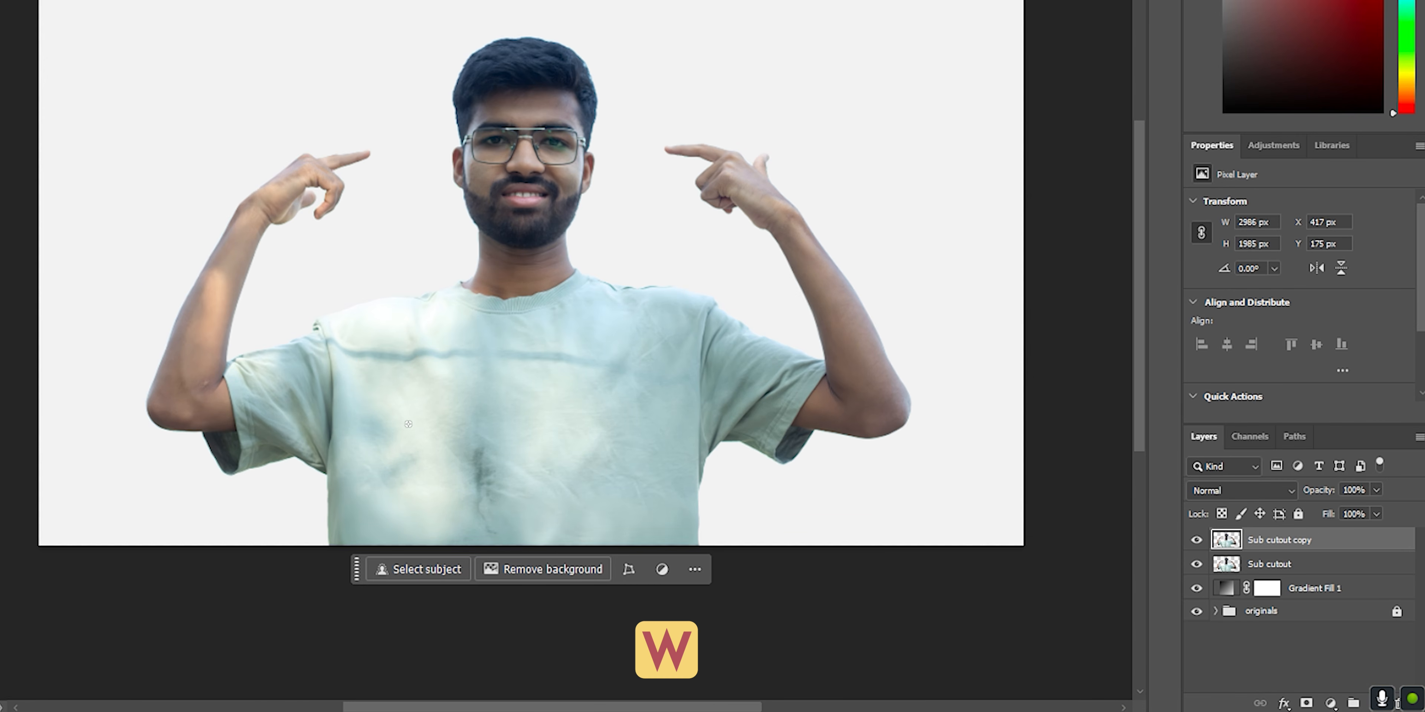
left_click_drag(417, 390, 500, 402)
right_click(502, 394, "alt")
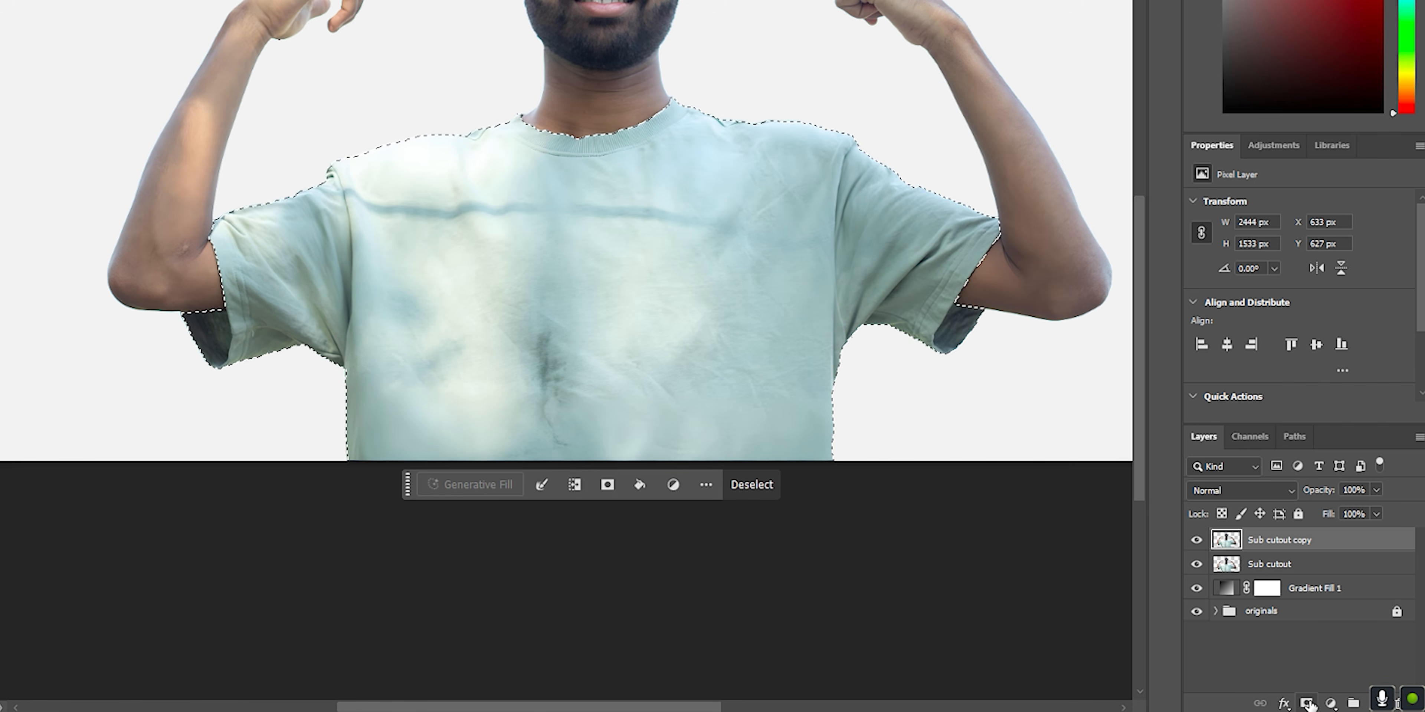
left_click(1308, 704)
key("ctrl+j")
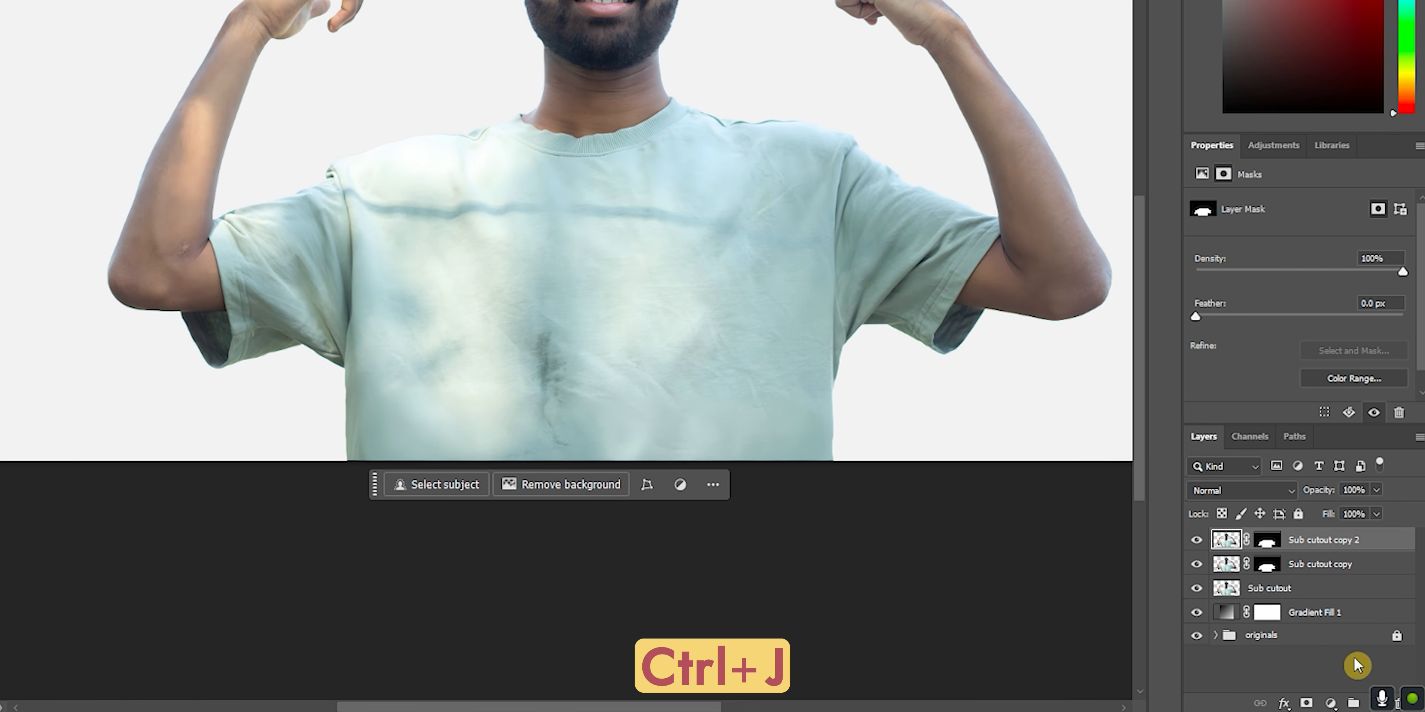
Add a blue (#0d42c9) Solid Color fill layer directly above Sub cutout copy and clip it to that layer.
left_click(1337, 570)
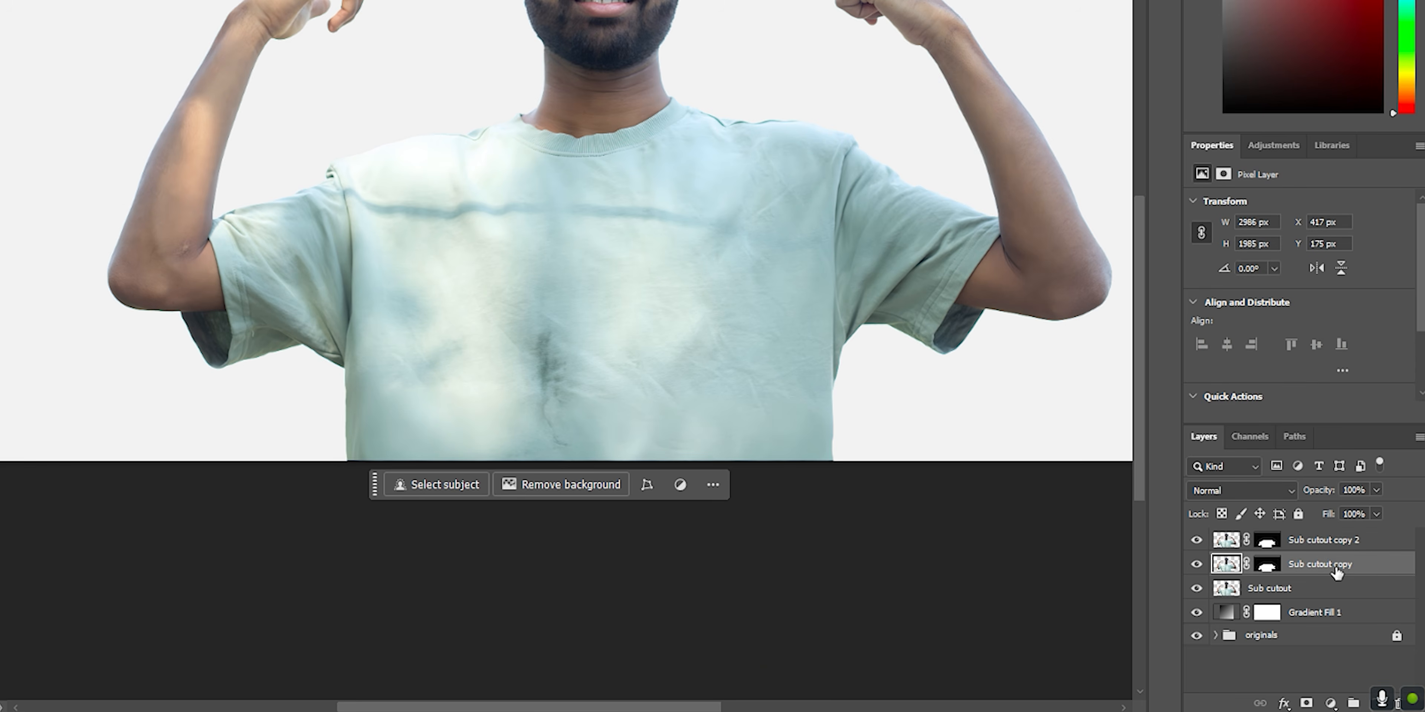
left_click(1331, 704)
left_click(1342, 400)
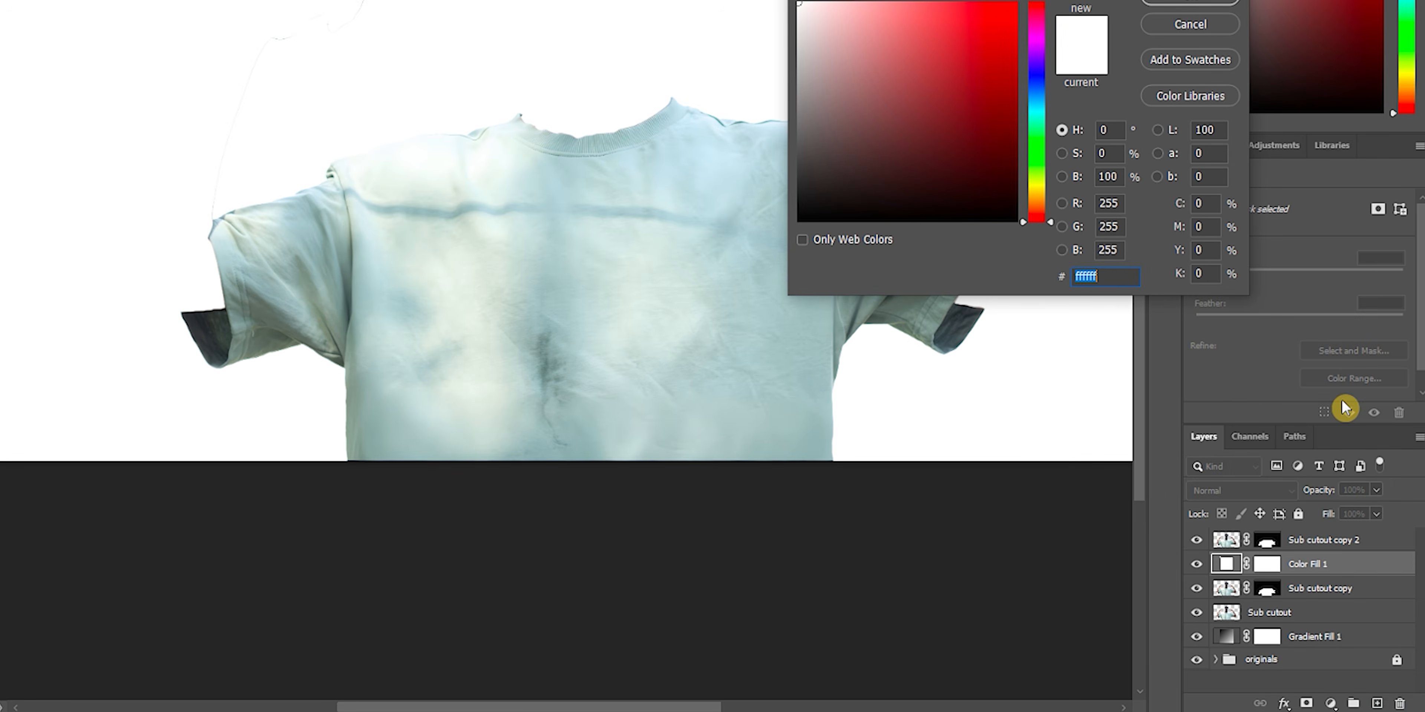
left_click(973, 50)
left_click_drag(984, 127, 1010, 99)
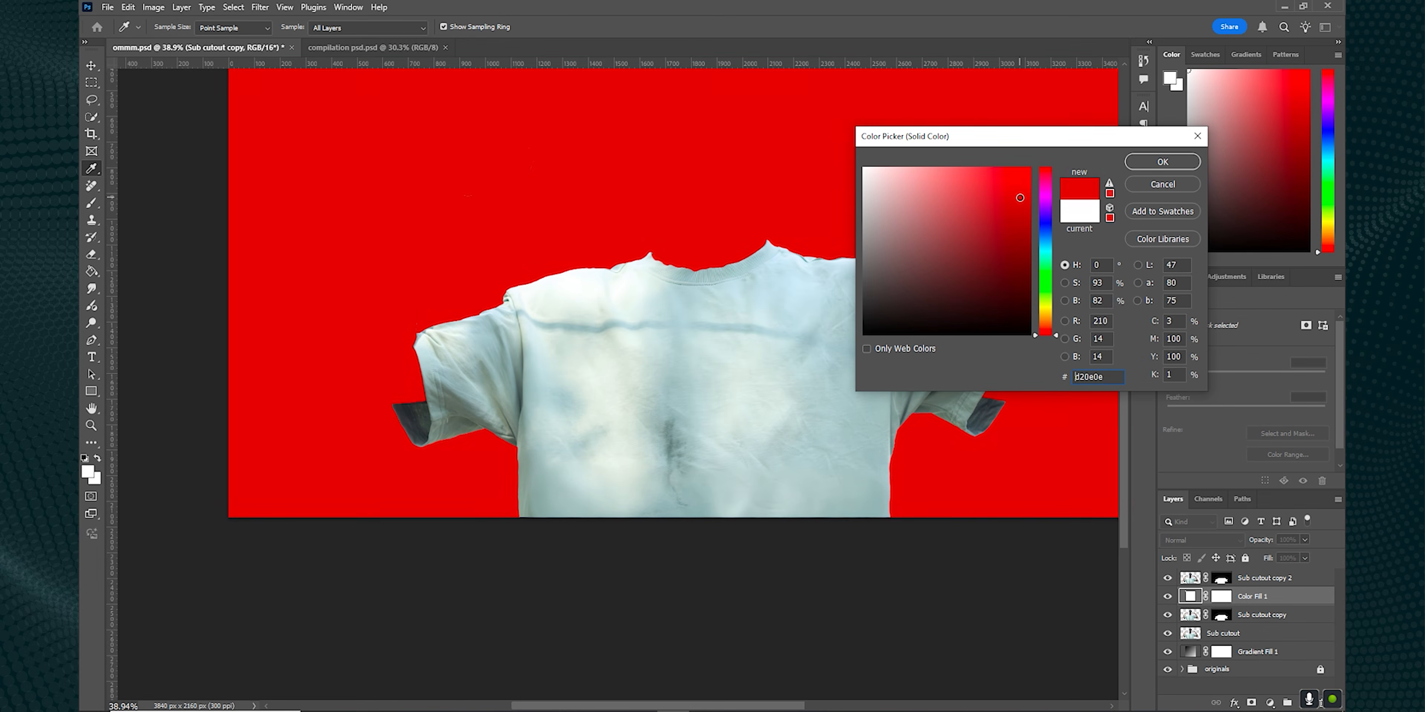
left_click(1048, 229)
key("Return")
right_click(1298, 604)
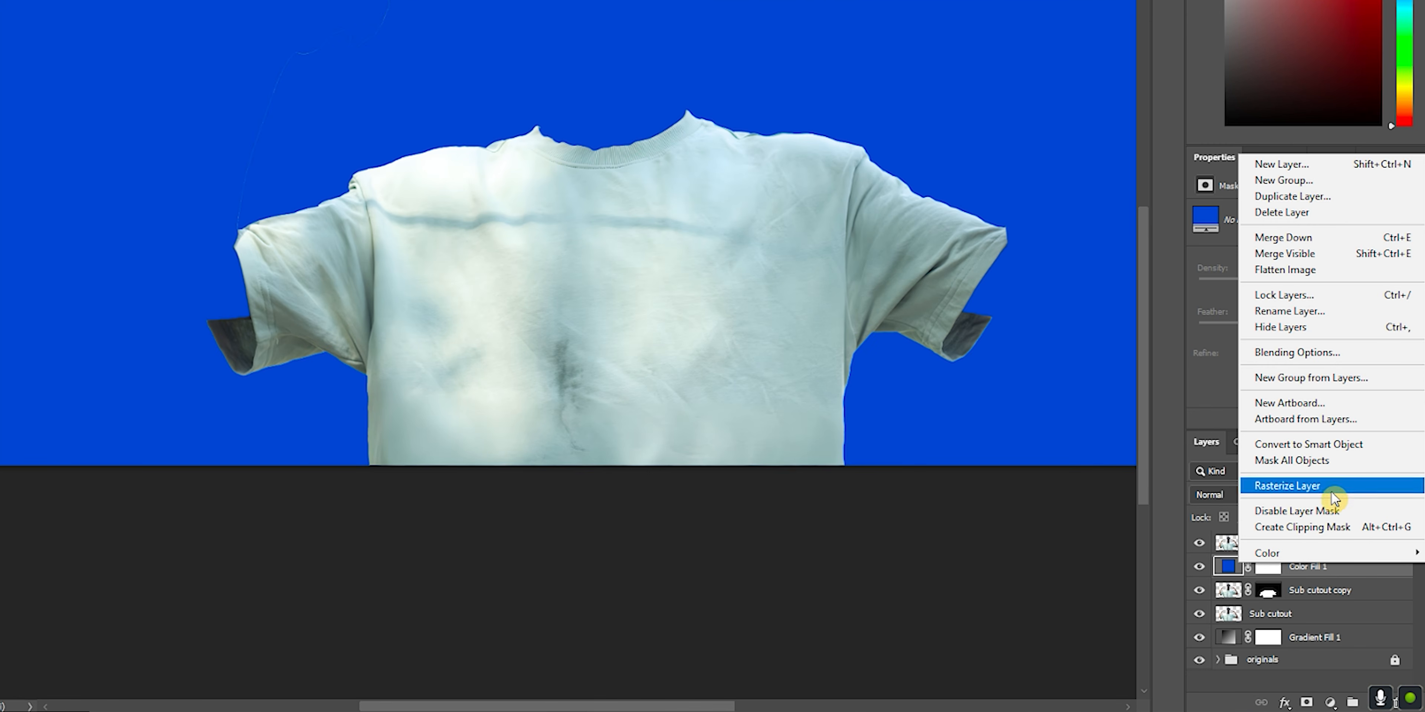
left_click(1332, 527)
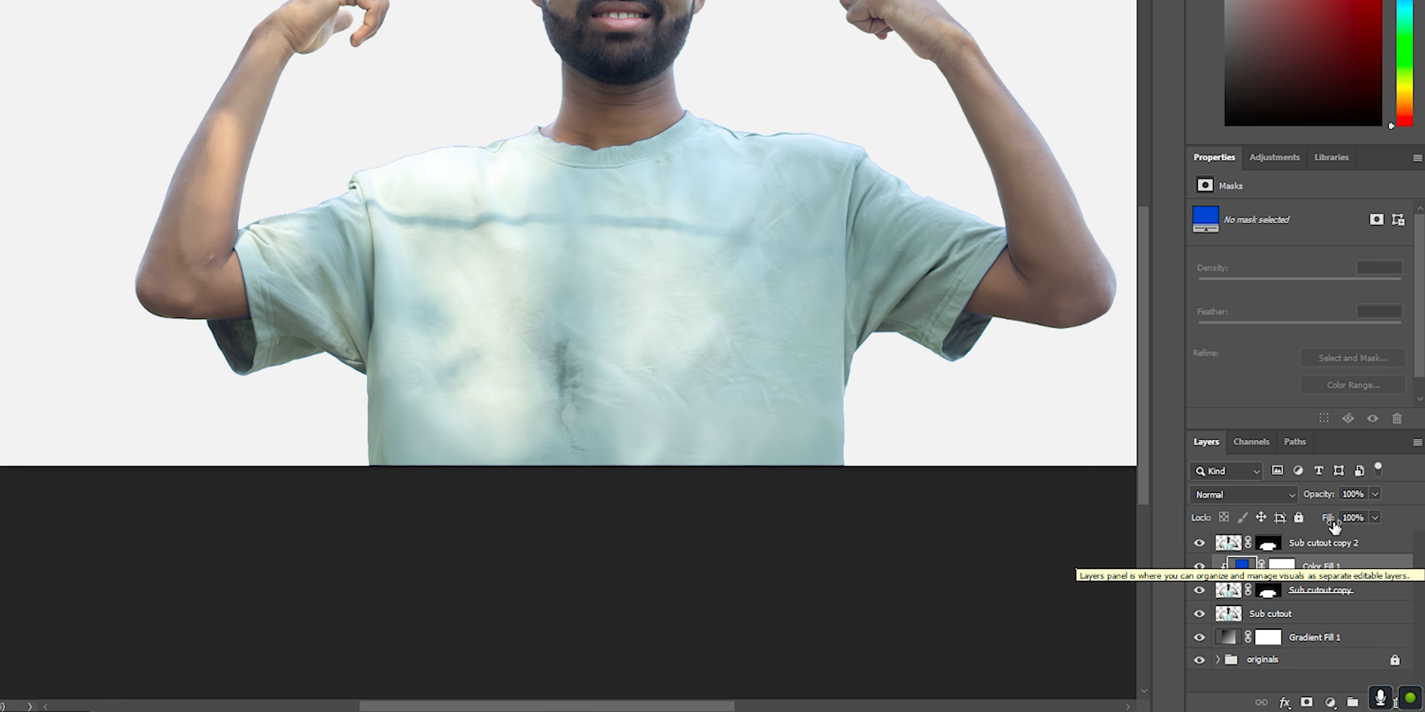
Set the blend mode of both Color Fill 1 and Sub cutout copy 2 to Multiply.
left_click(1248, 495)
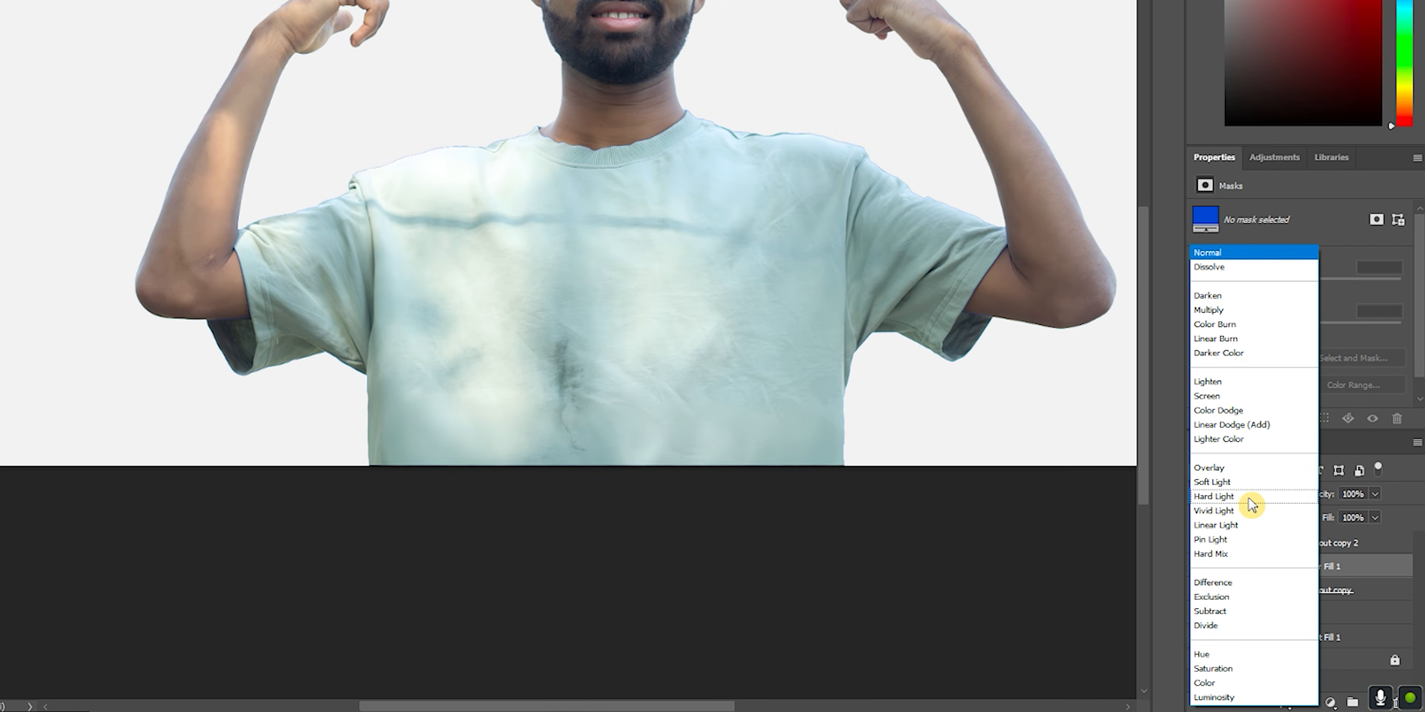
left_click(1237, 309)
left_click(1306, 544)
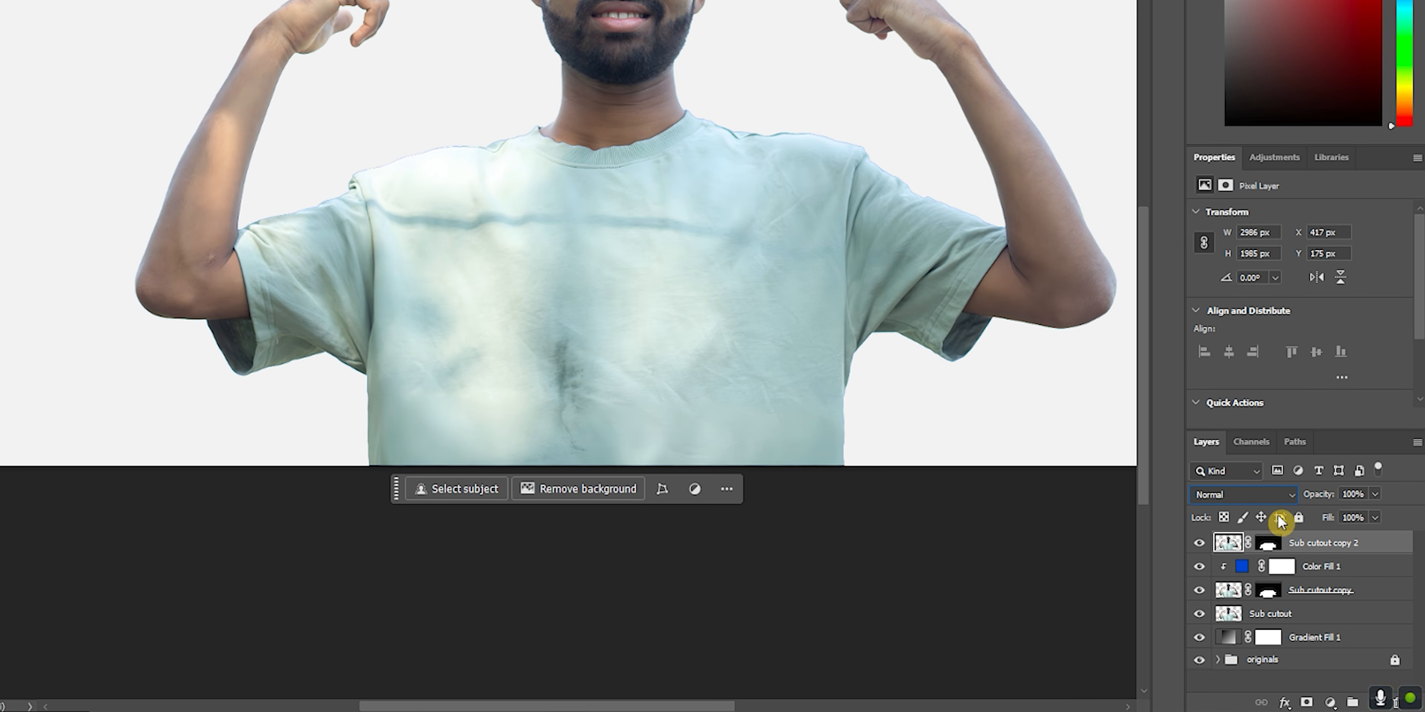
left_click(1242, 494)
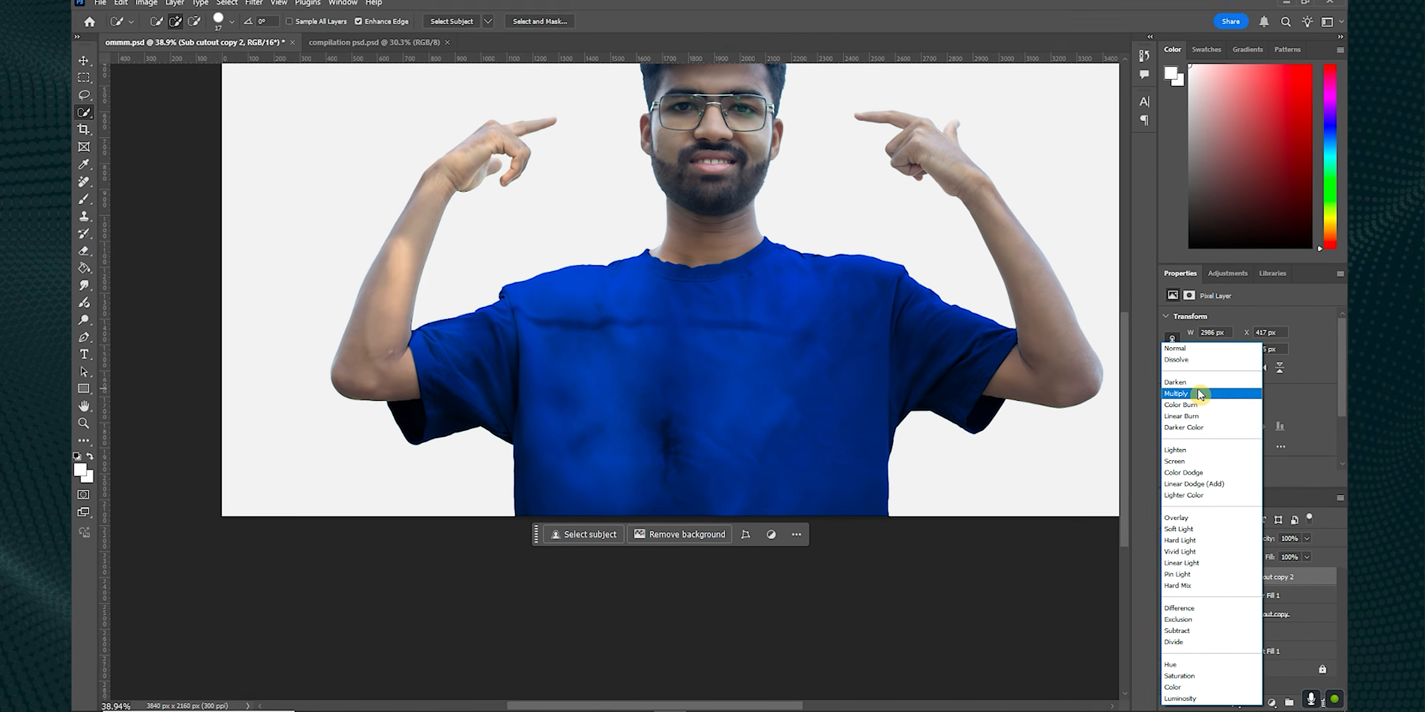
left_click(1199, 393)
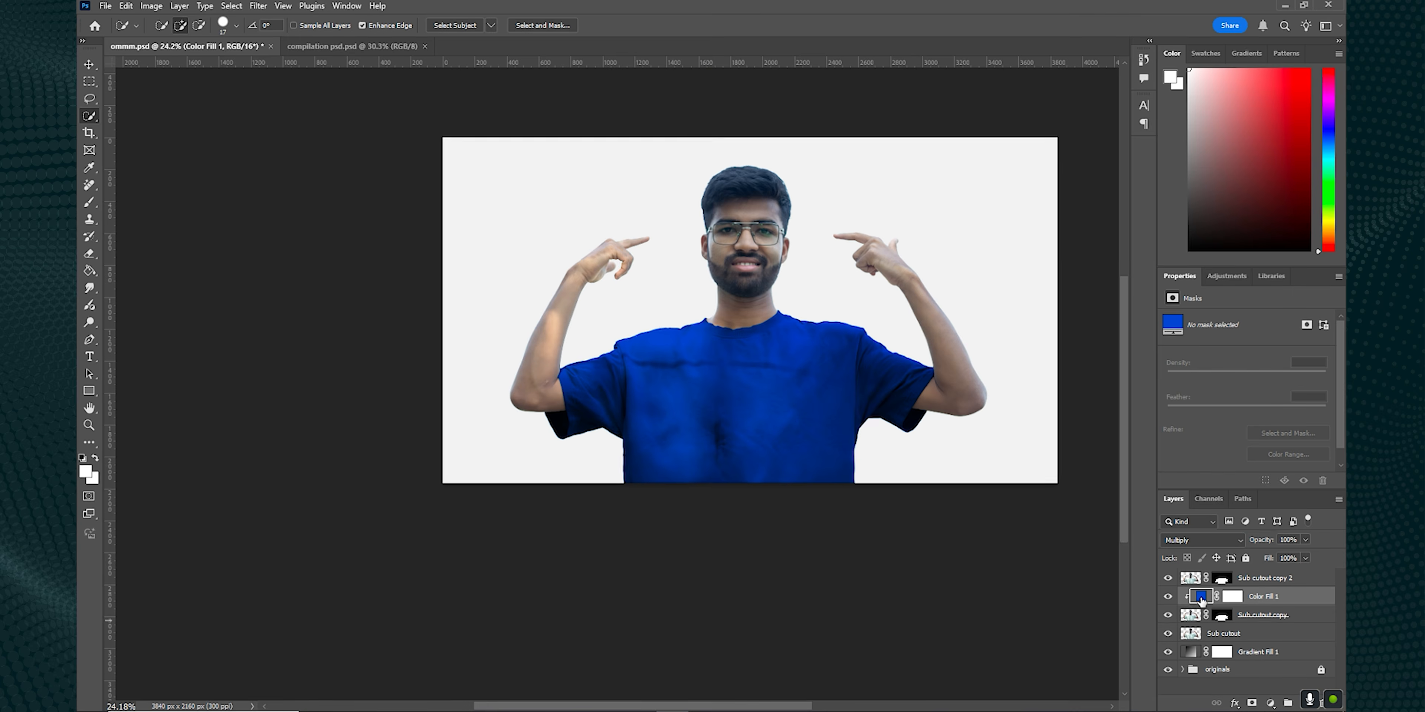
Change the shirt's Color Fill 1 colour to a muted slate blue.
double_click(1201, 597)
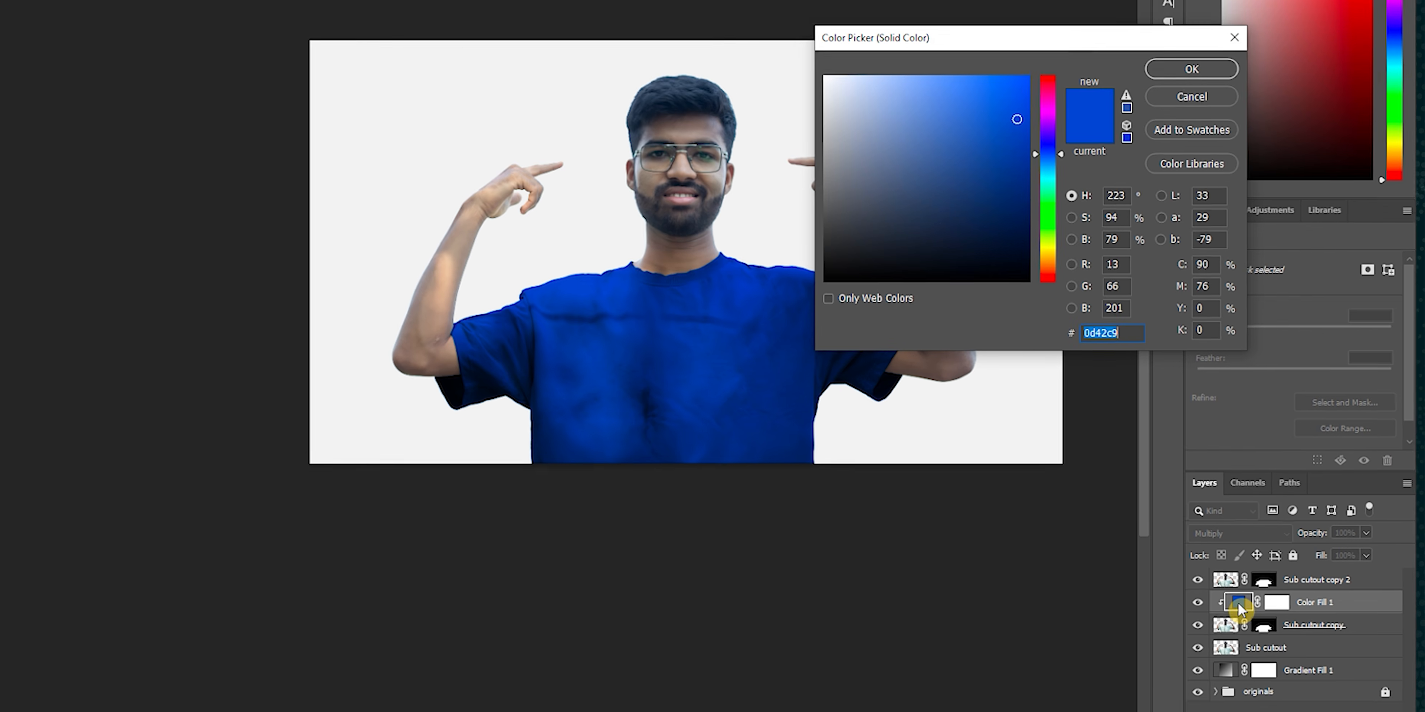
left_click(872, 190)
left_click(911, 196)
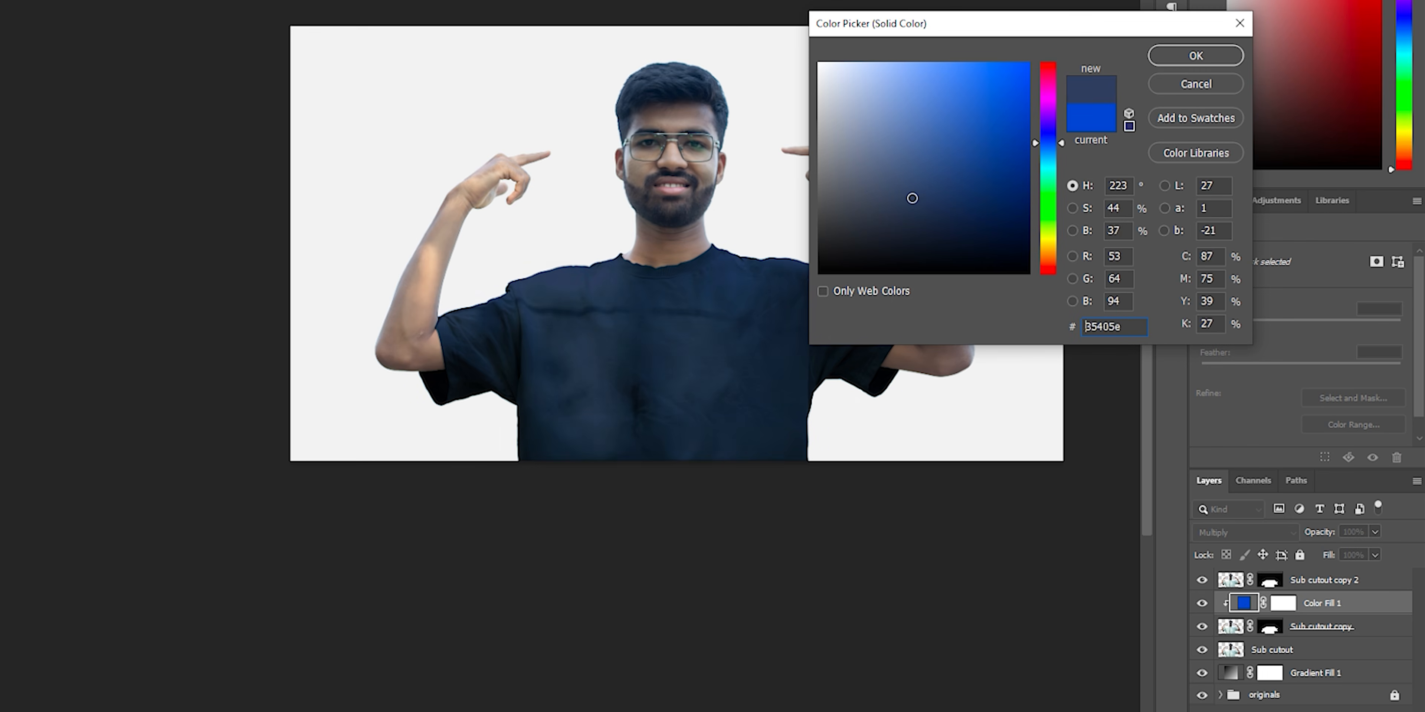
left_click(880, 196)
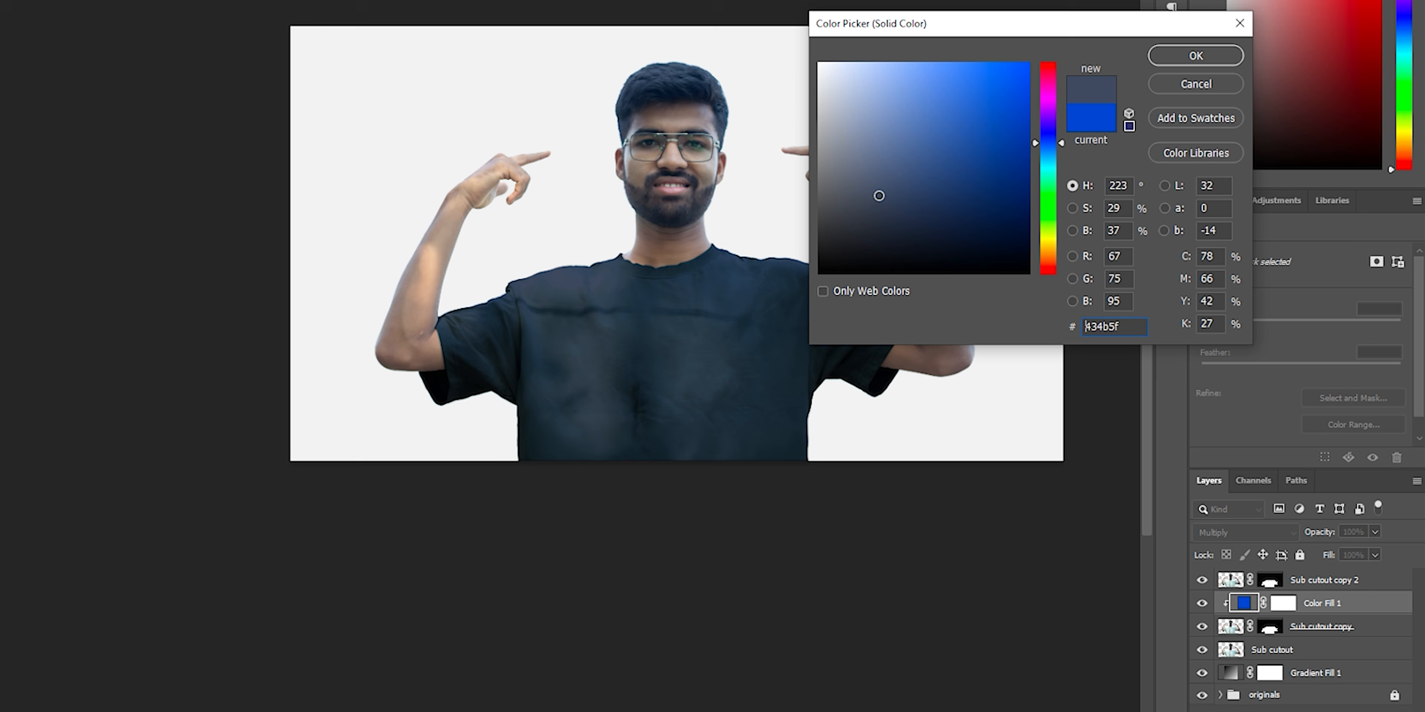
left_click(888, 203)
left_click_drag(1060, 143, 1062, 146)
left_click_drag(888, 202, 896, 188)
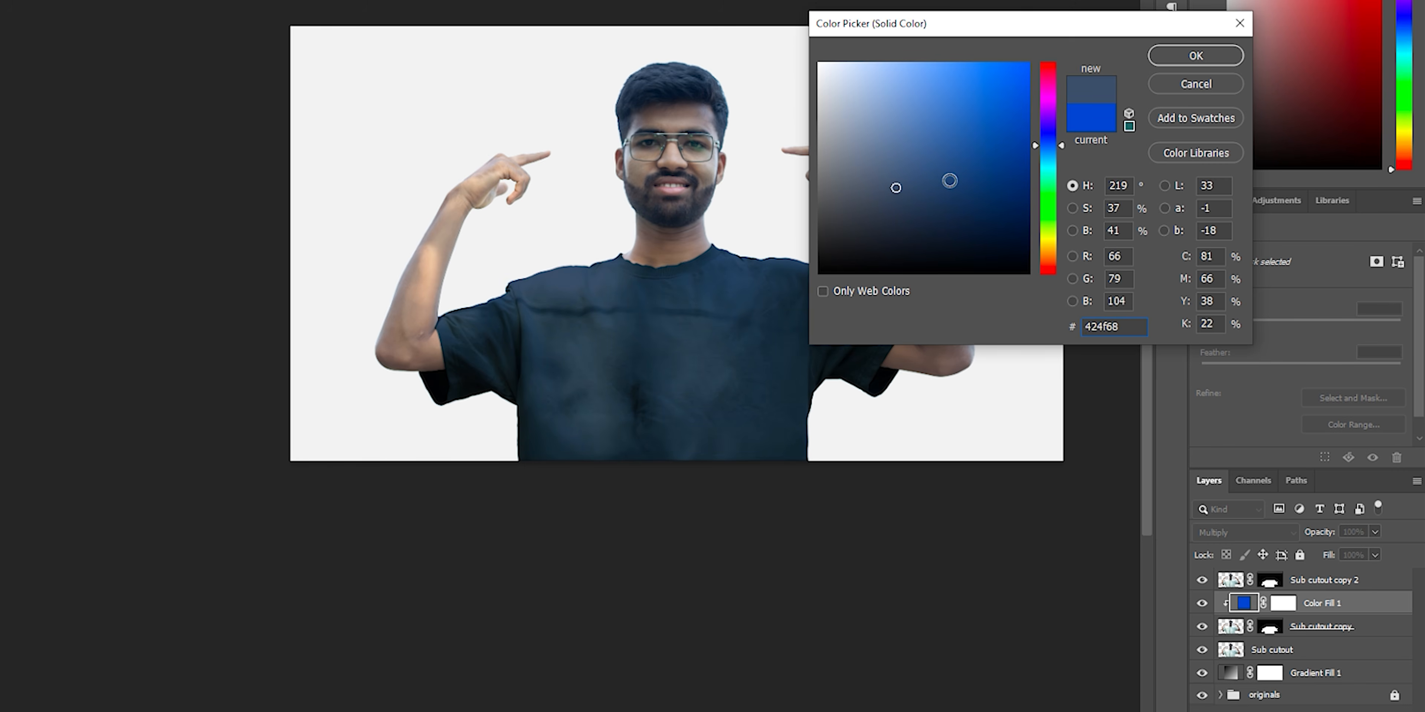
left_click_drag(896, 188, 904, 178)
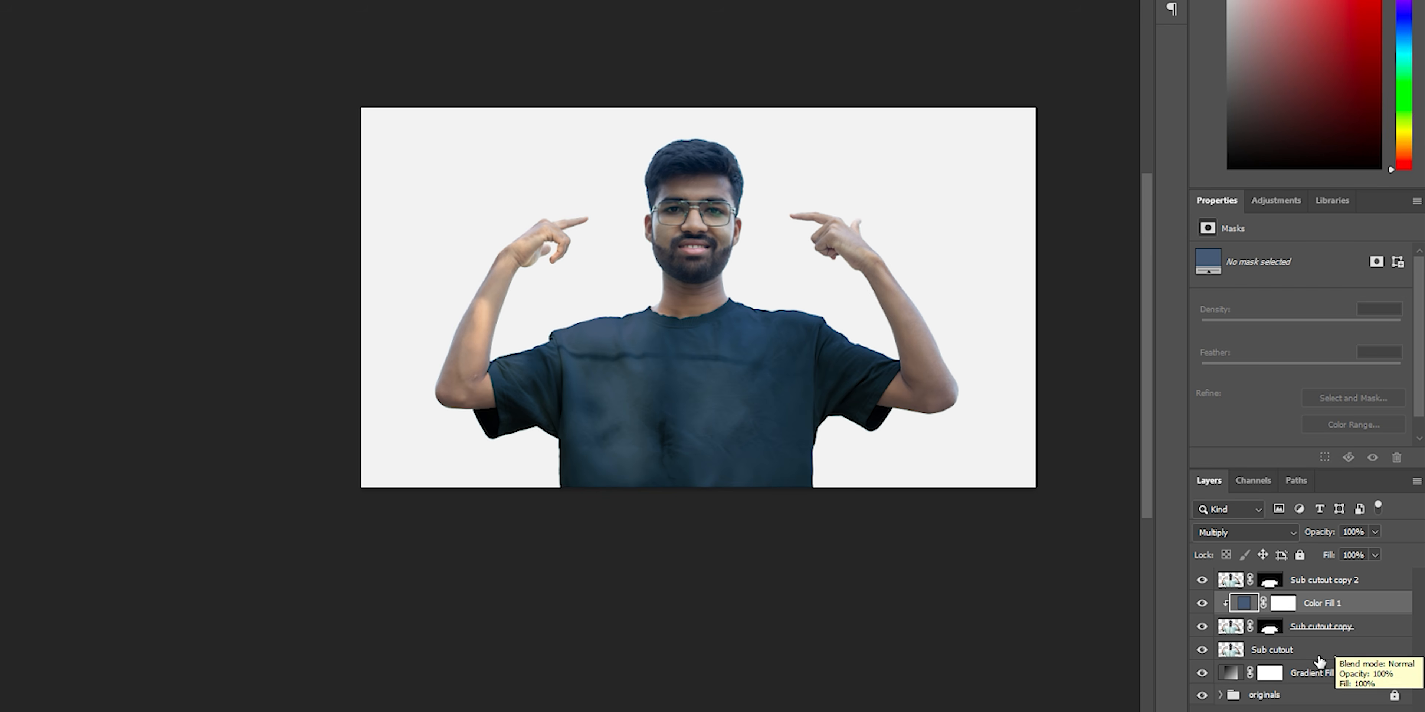
Group the Sub cutout layer, its two masked copies and Color Fill 1 into a group named SUB.
left_click(1319, 657)
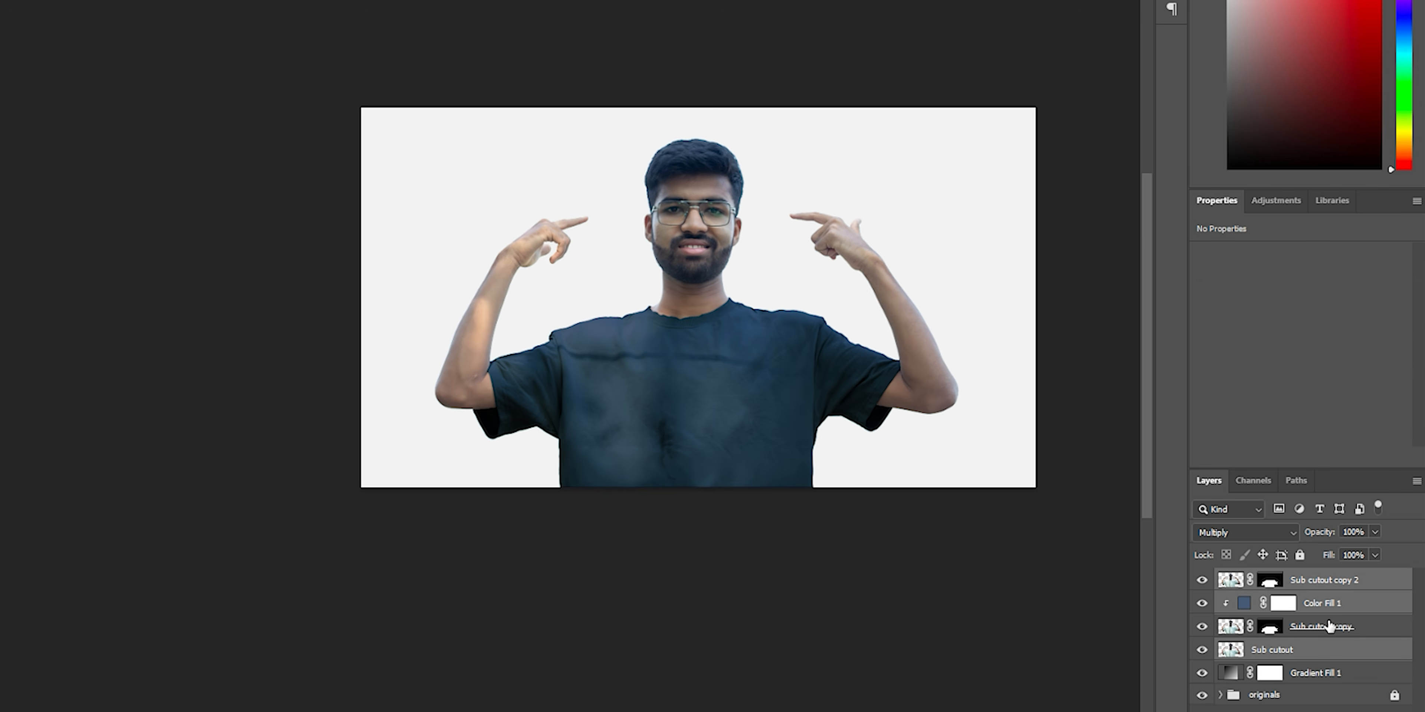
key("ctrl+g")
double_click(1269, 581)
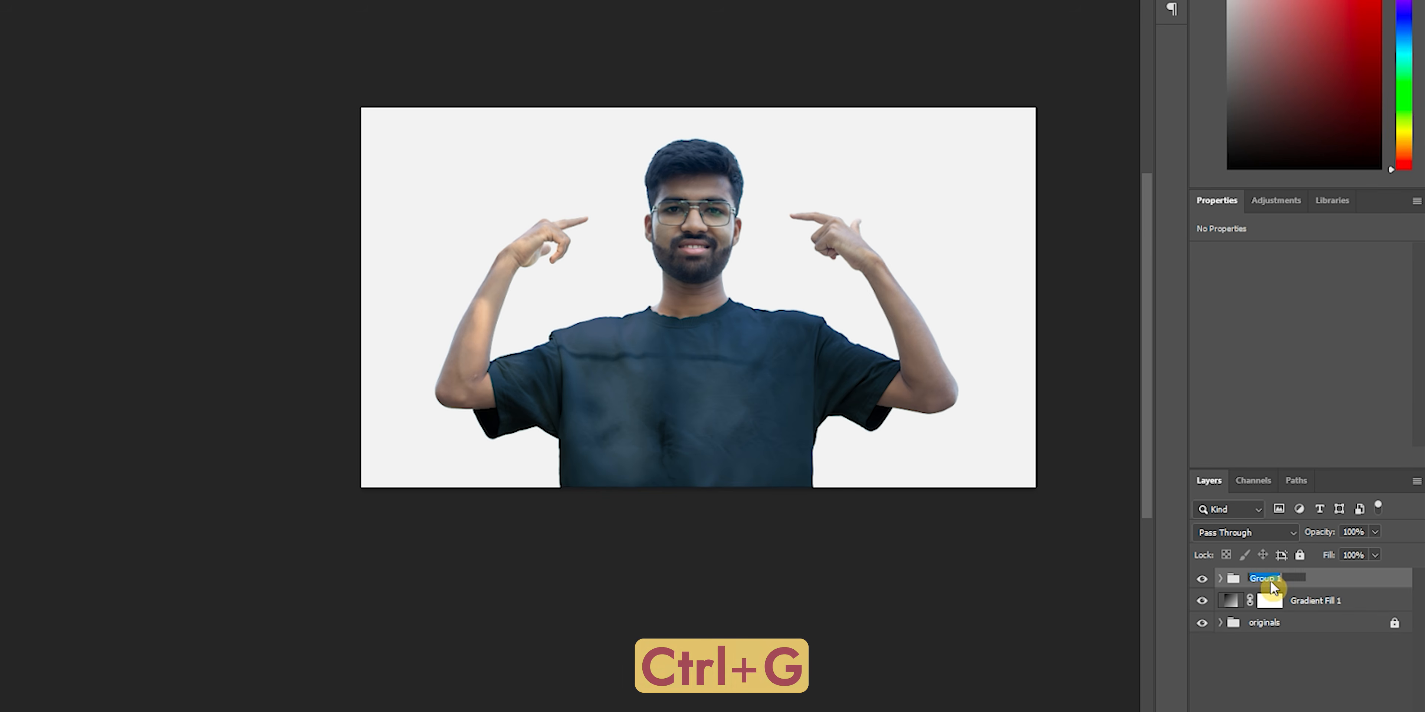
type("SUB")
key("Return")
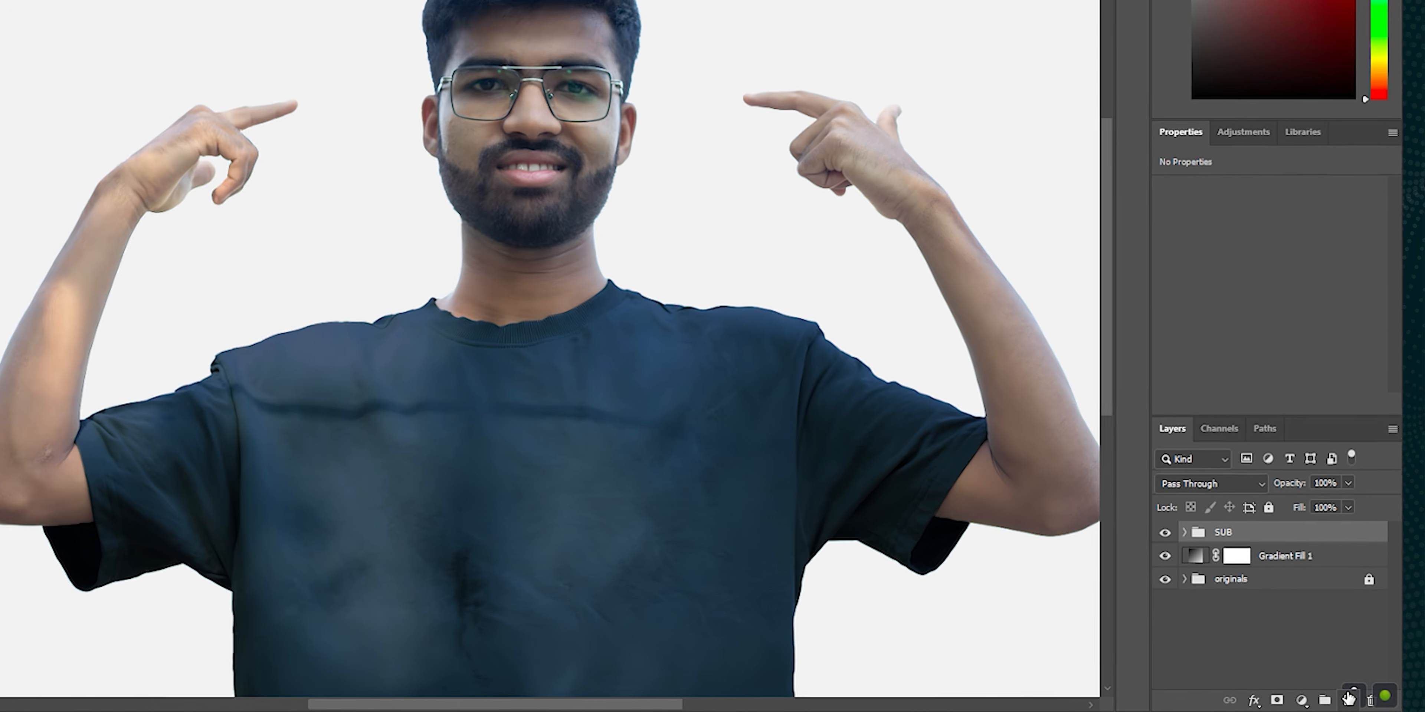
Add an empty layer named remove above the SUB group and activate the Remove Tool.
left_click(1305, 702)
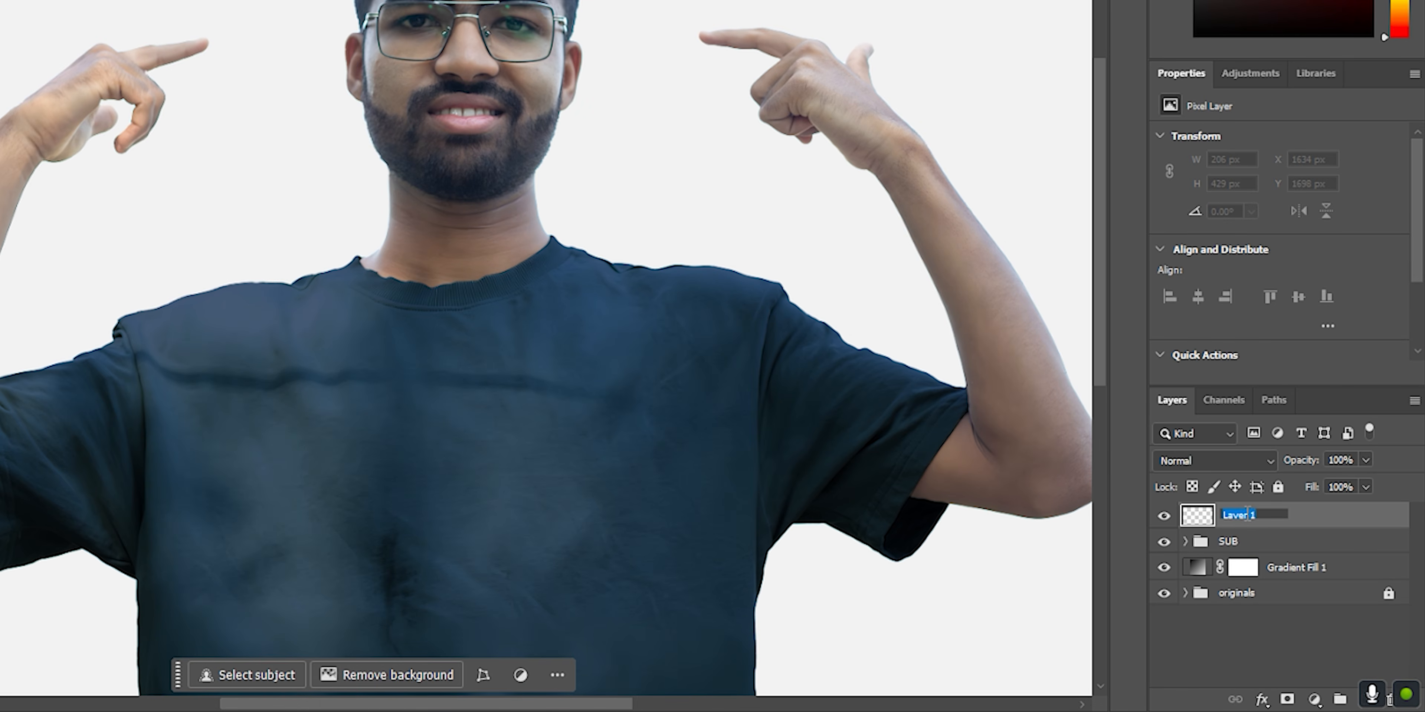
key("Return")
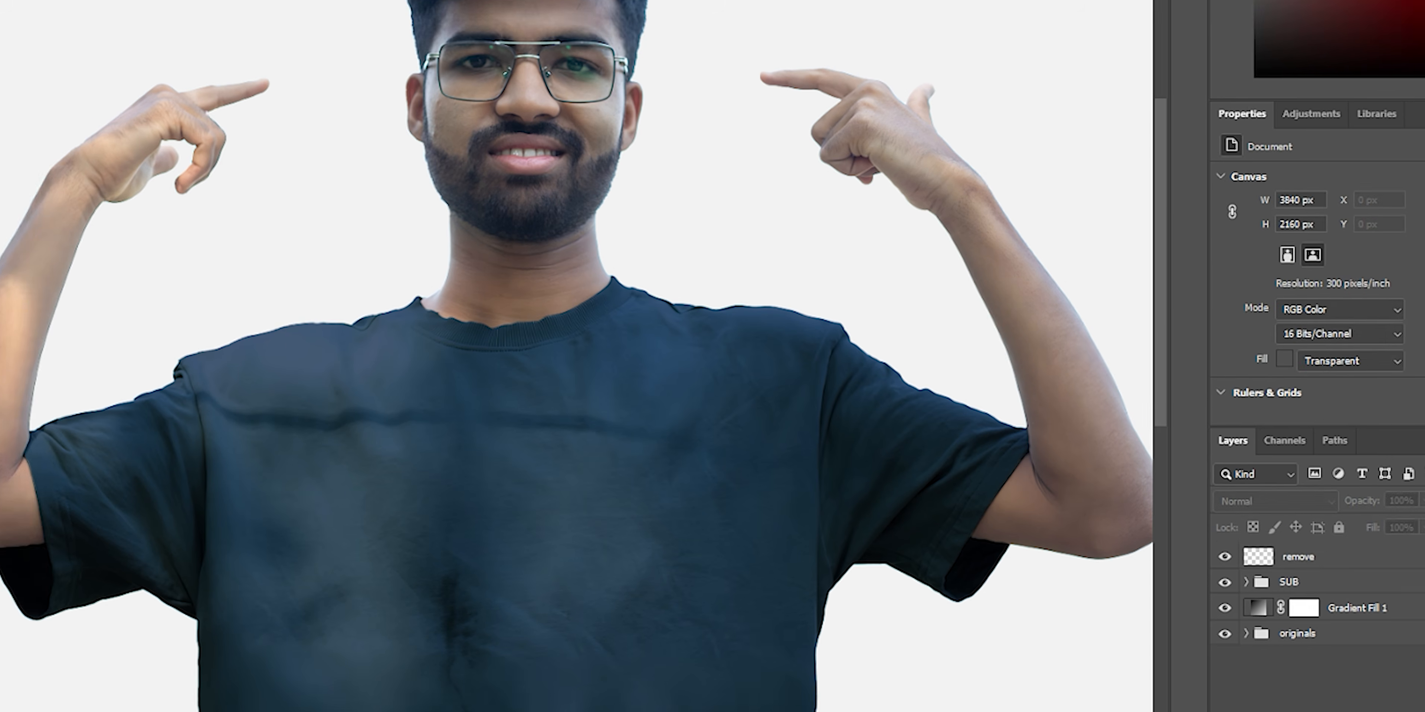
right_click(12, 227)
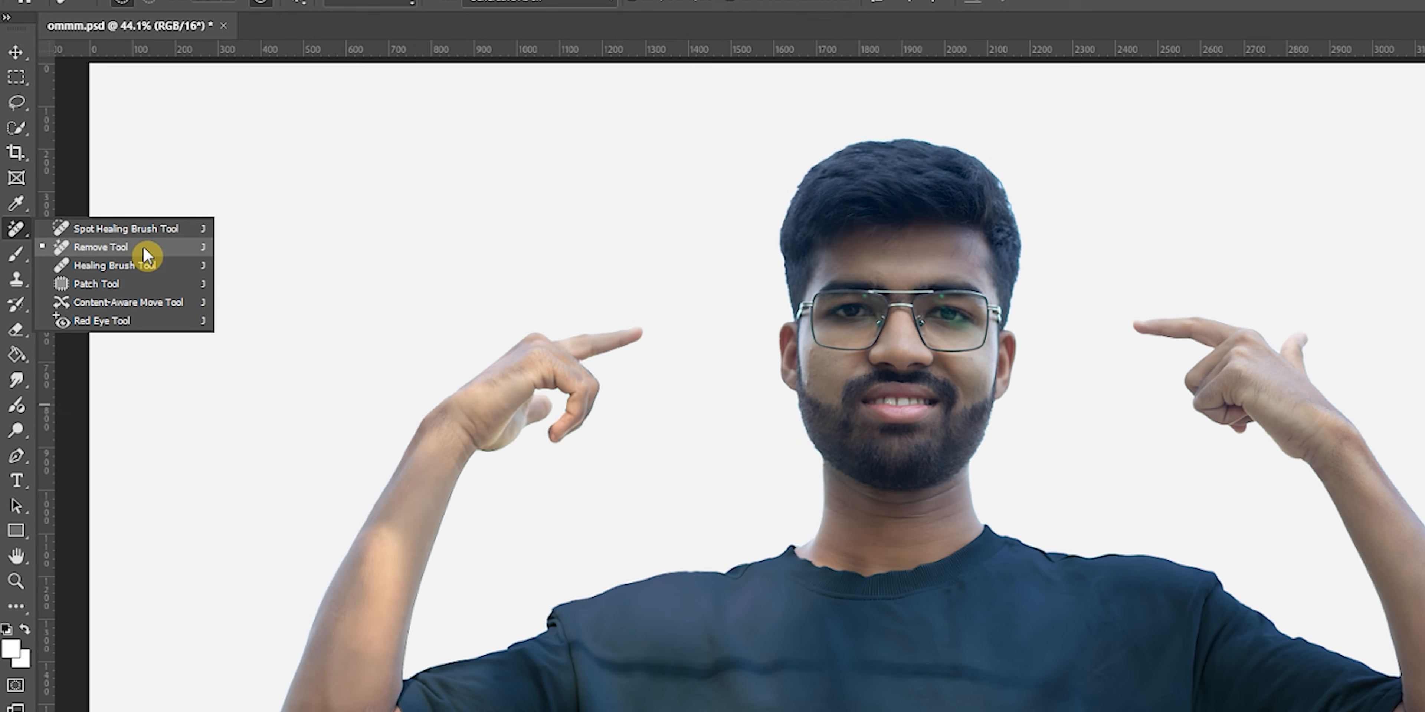
left_click(145, 253)
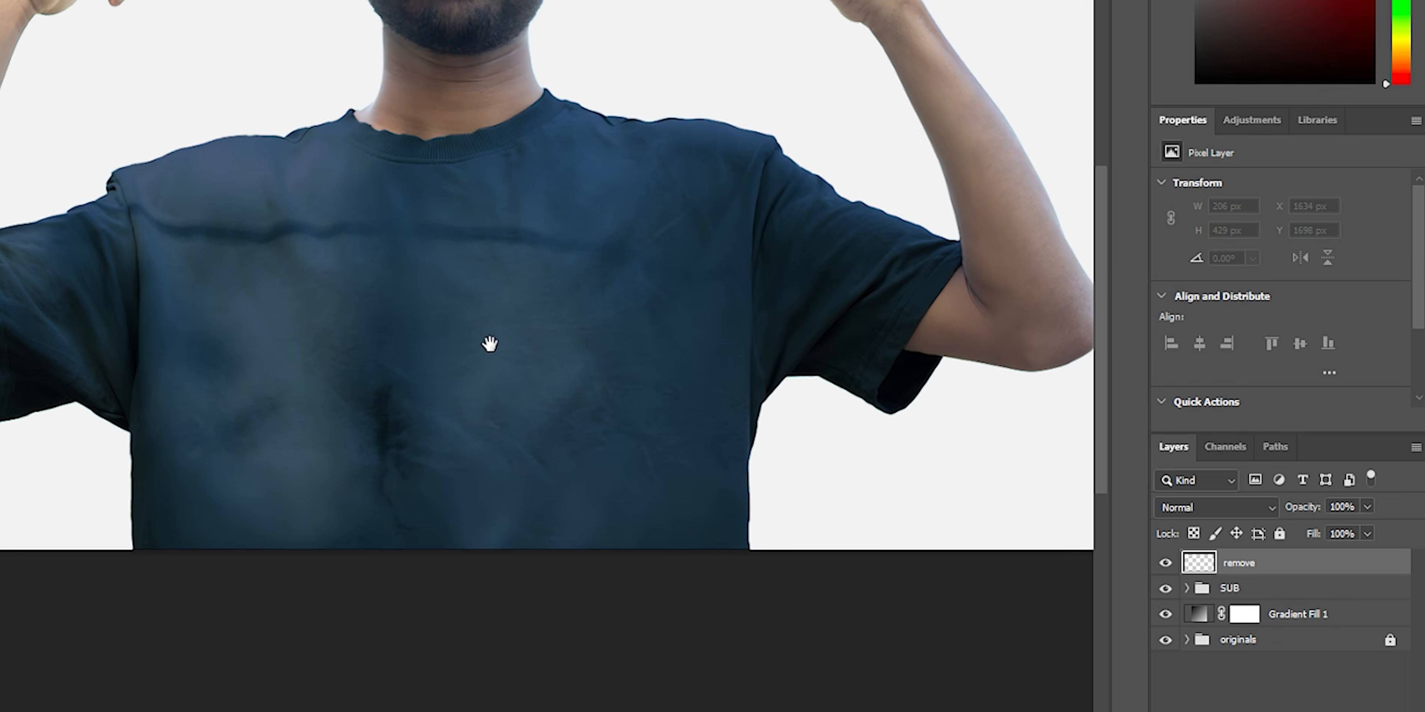
Paint out the dark crease across the chest and the shirt's dark patches on the remove layer, and move it into the SUB group.
left_click_drag(370, 387, 394, 503)
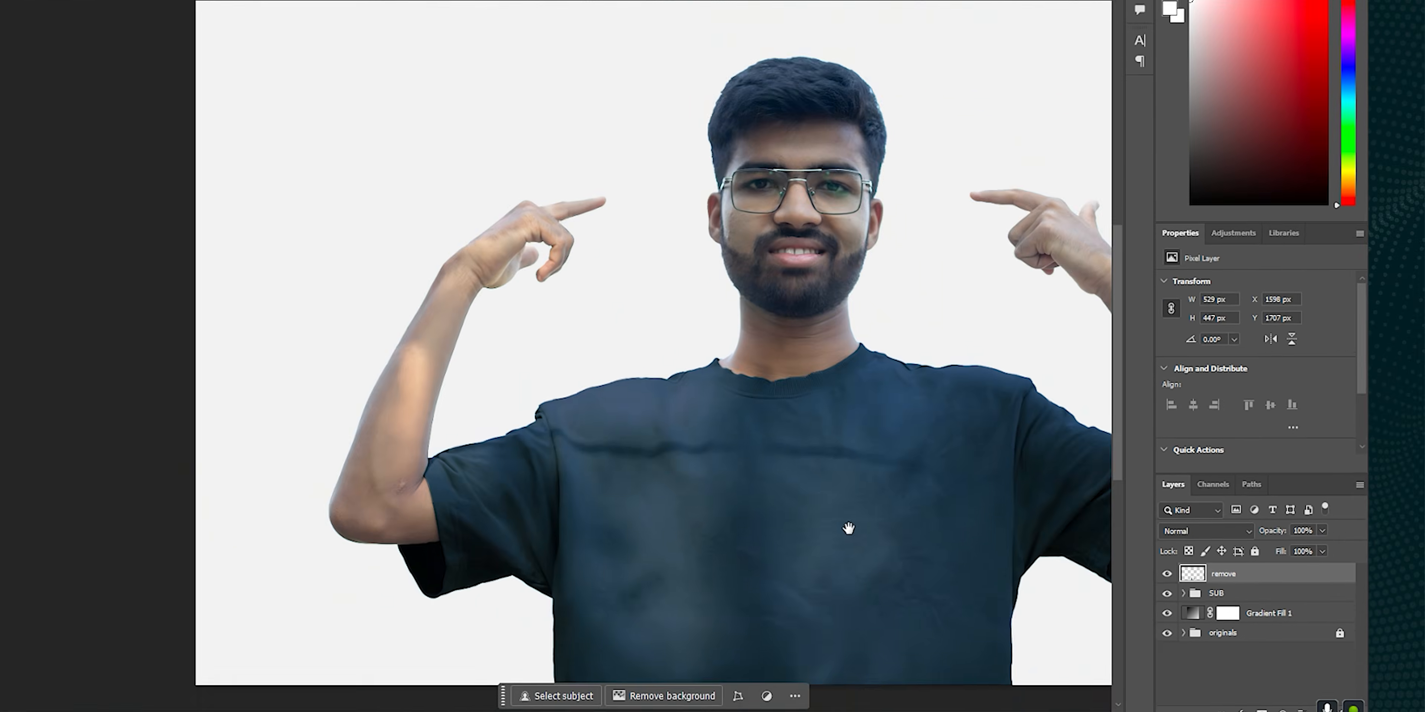
left_click_drag(291, 341, 551, 371)
left_click_drag(749, 446, 854, 449)
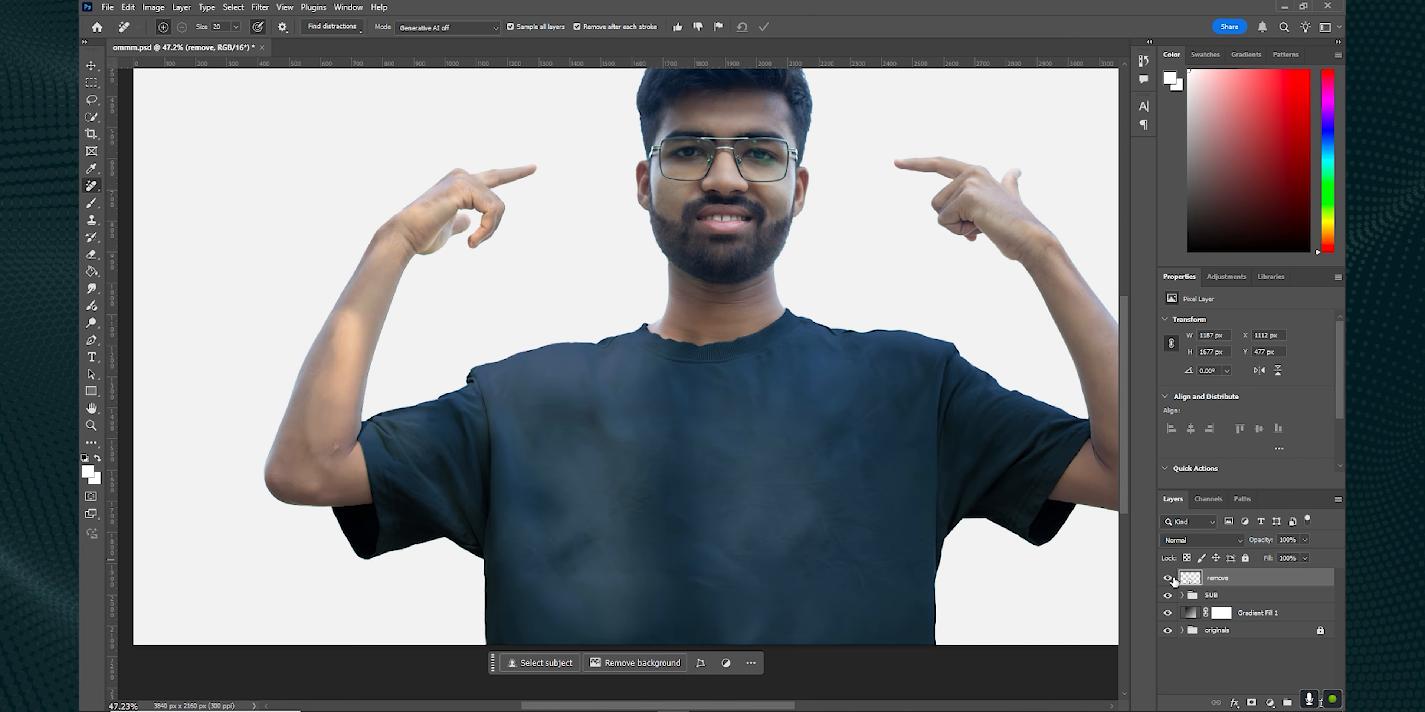
left_click(1167, 579)
left_click(1167, 578)
left_click(1167, 578)
left_click(1167, 578)
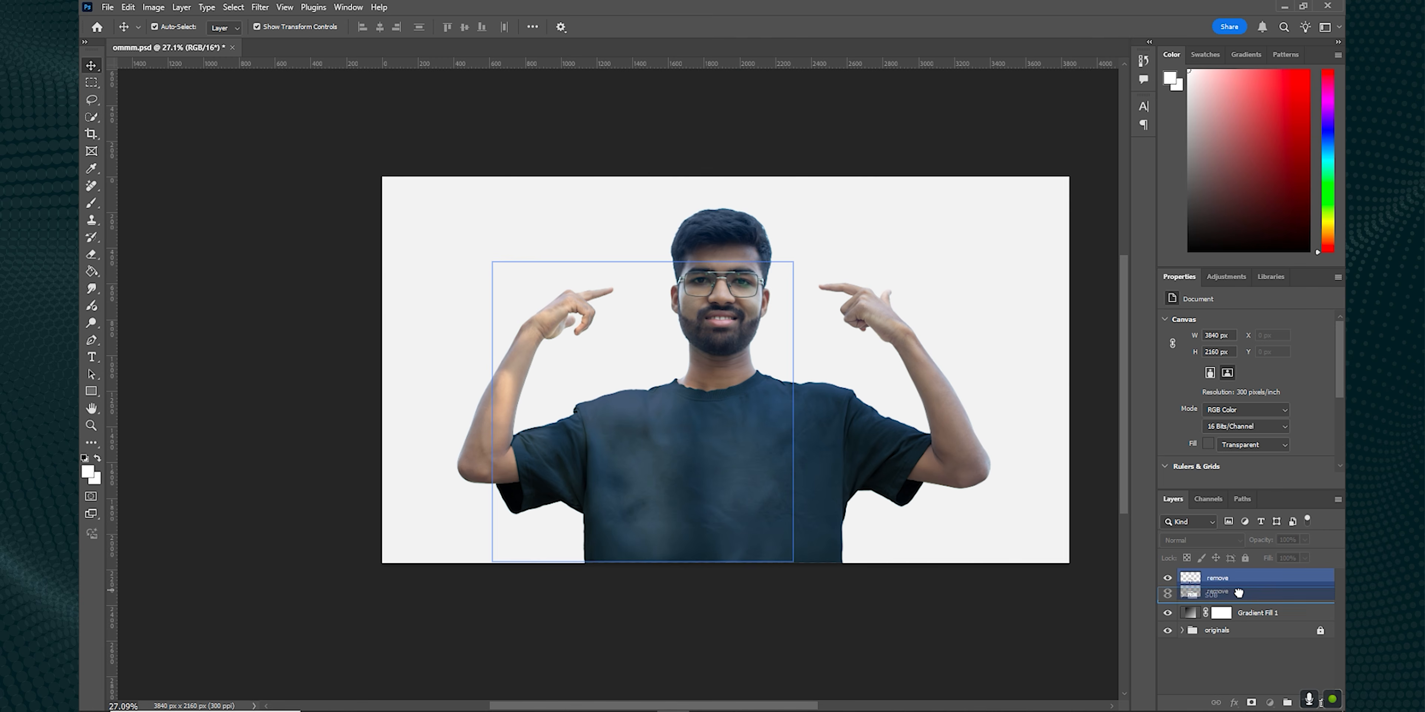
left_click_drag(1238, 592, 1239, 594)
left_click(1238, 671)
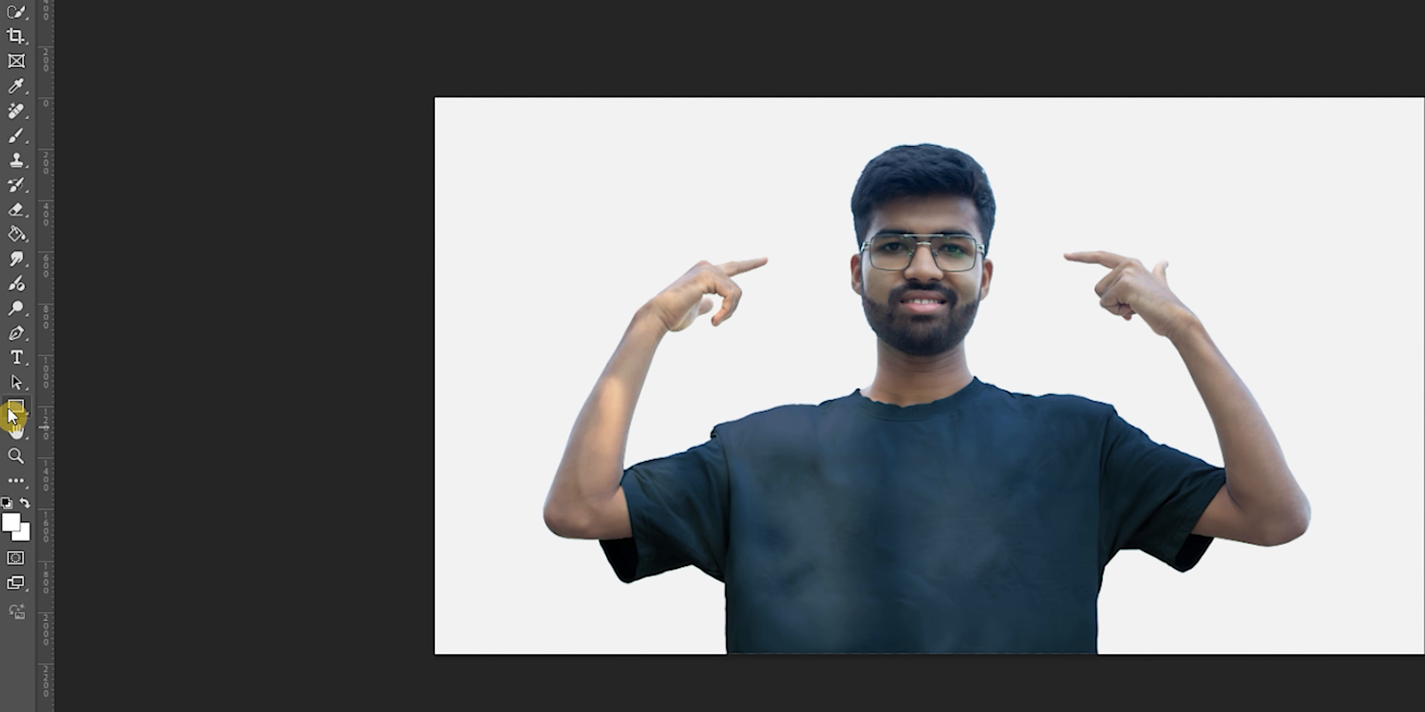
Draw a rectangle about 4236 × 548 px across the lower edge of the canvas and fill it with #3c455e.
left_click_drag(532, 566, 1424, 691)
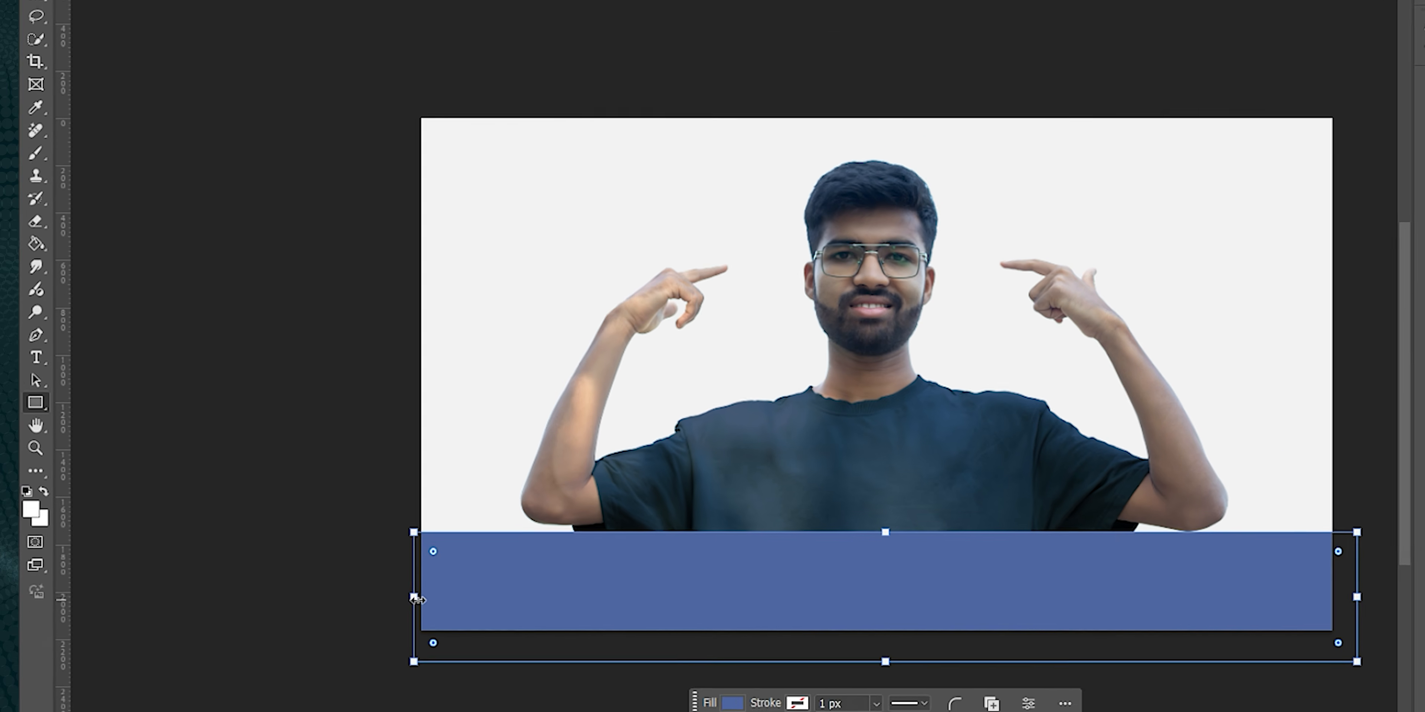
left_click_drag(426, 618, 388, 617)
left_click_drag(1090, 537, 1106, 537)
left_click(1206, 415)
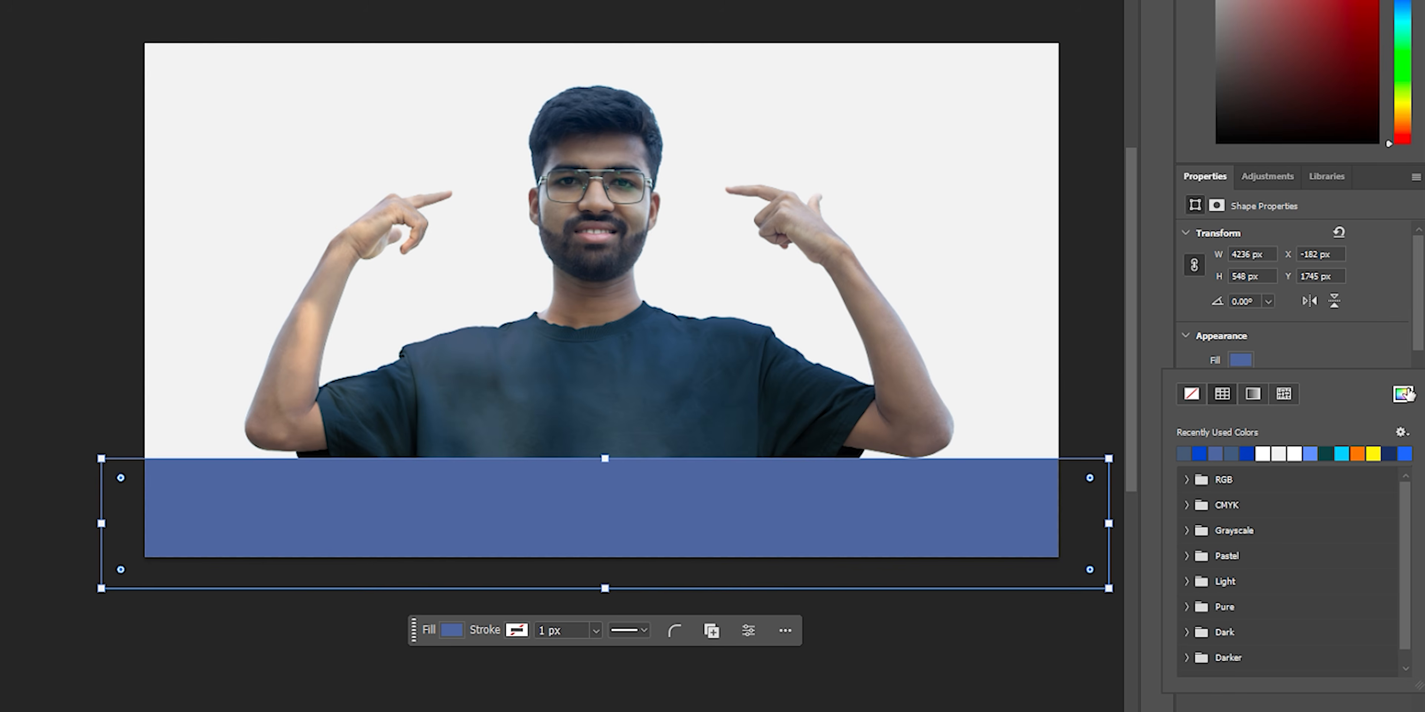
left_click(1403, 394)
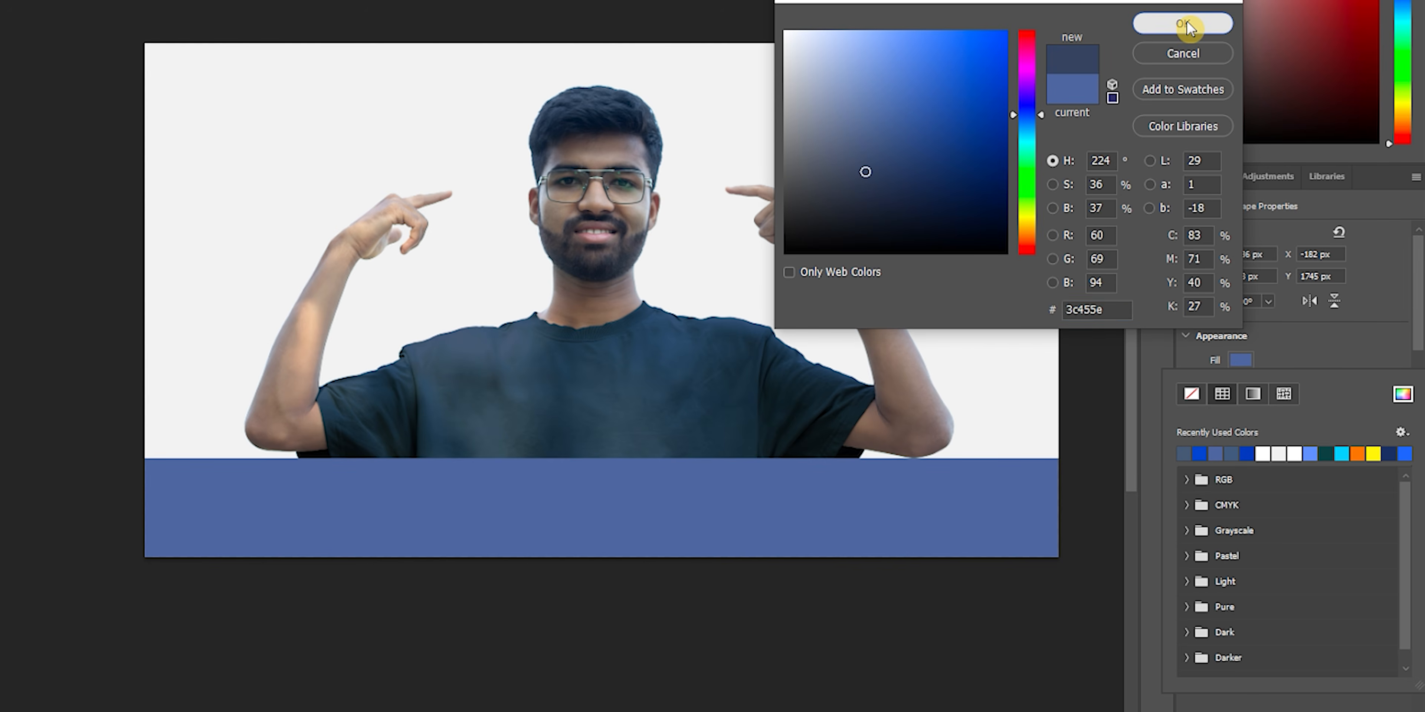
left_click(1184, 25)
left_click(1267, 706)
Convert the Rectangle 1 layer to a smart object and apply a Gaussian Blur with a radius of 150.3 pixels.
left_click(1278, 575)
right_click(1286, 578)
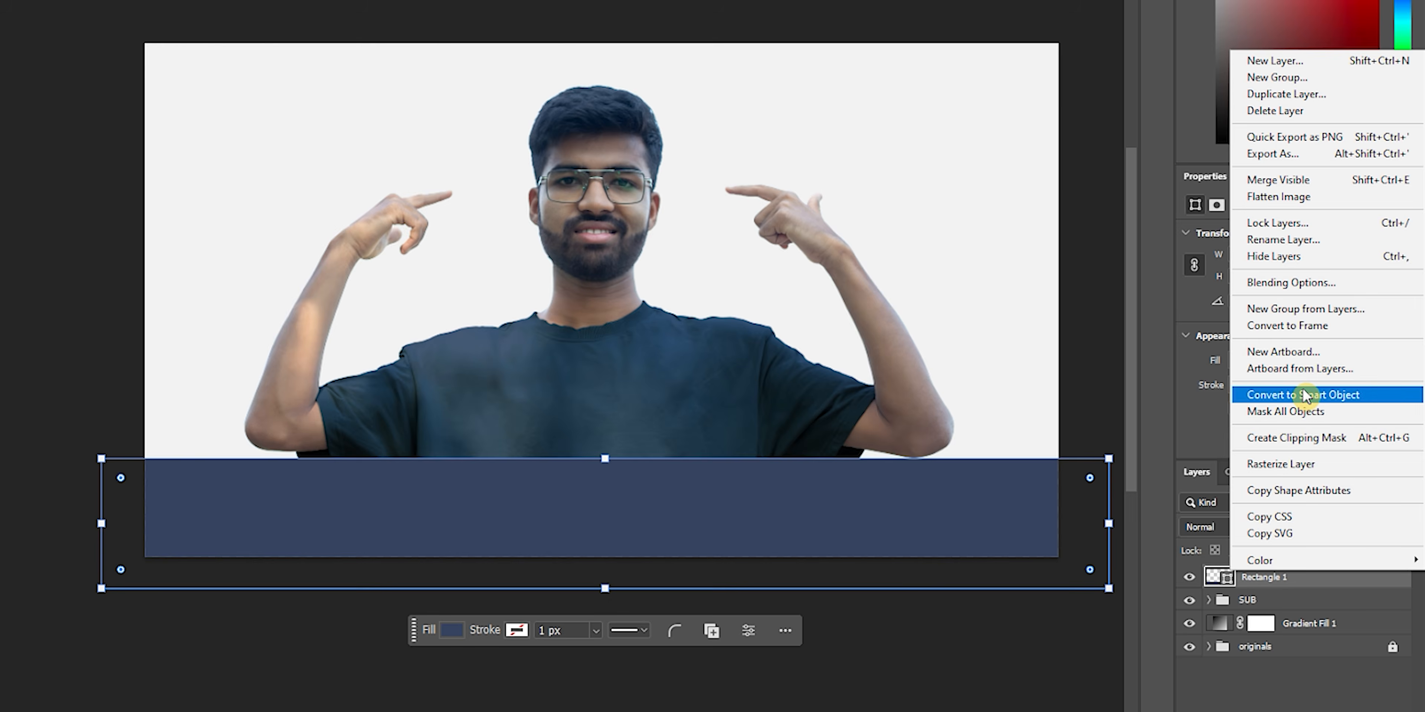
left_click(1300, 403)
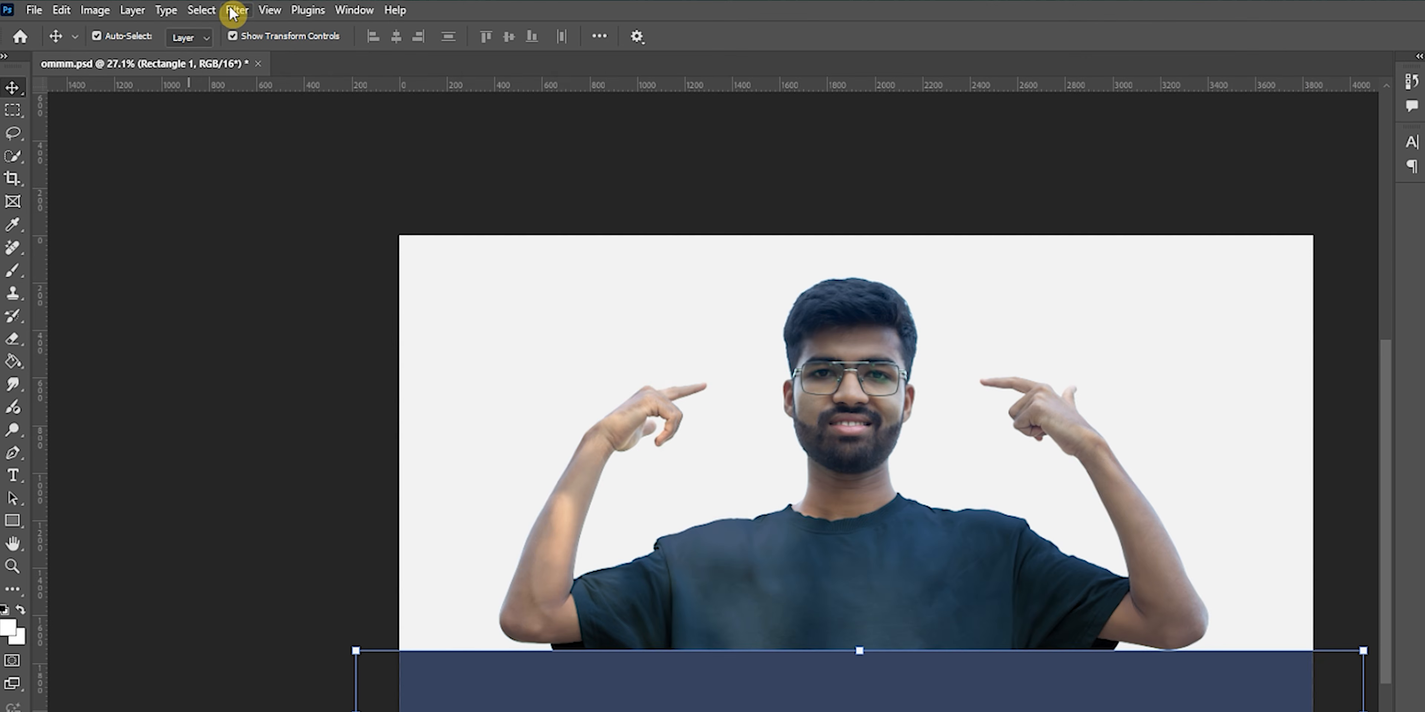
left_click(233, 13)
mouse_move(426, 217)
left_click(497, 284)
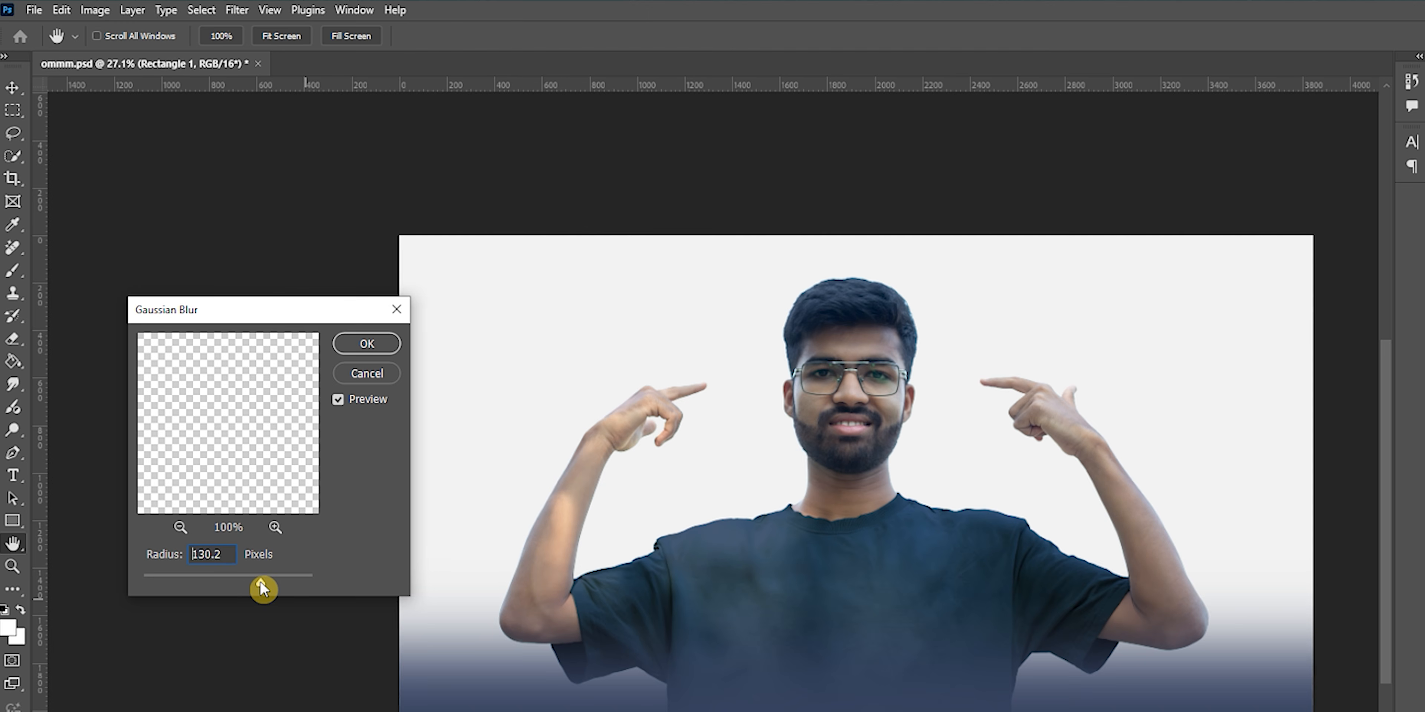
left_click_drag(260, 587, 269, 587)
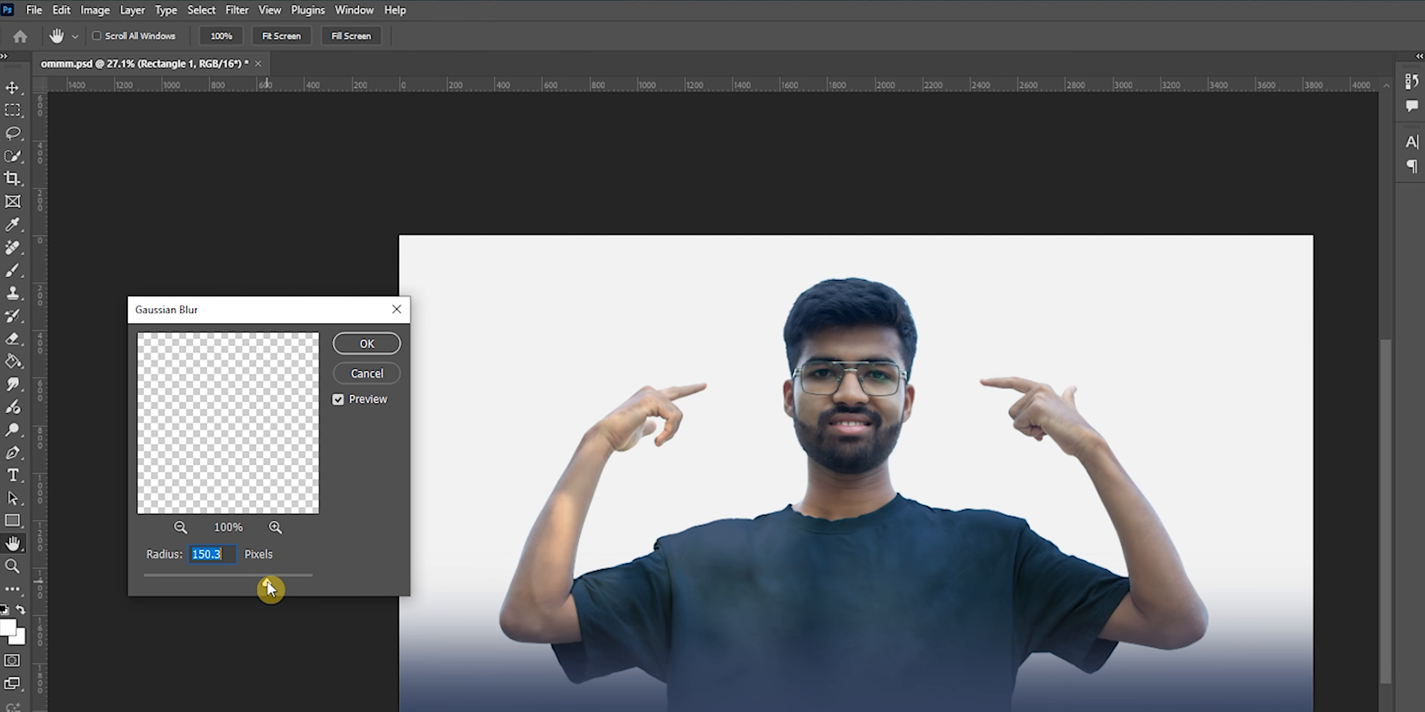
left_click(368, 345)
Shift the SUB group slightly upwards on the canvas and compare the image with and without the blurred rectangle.
key("ctrl+t")
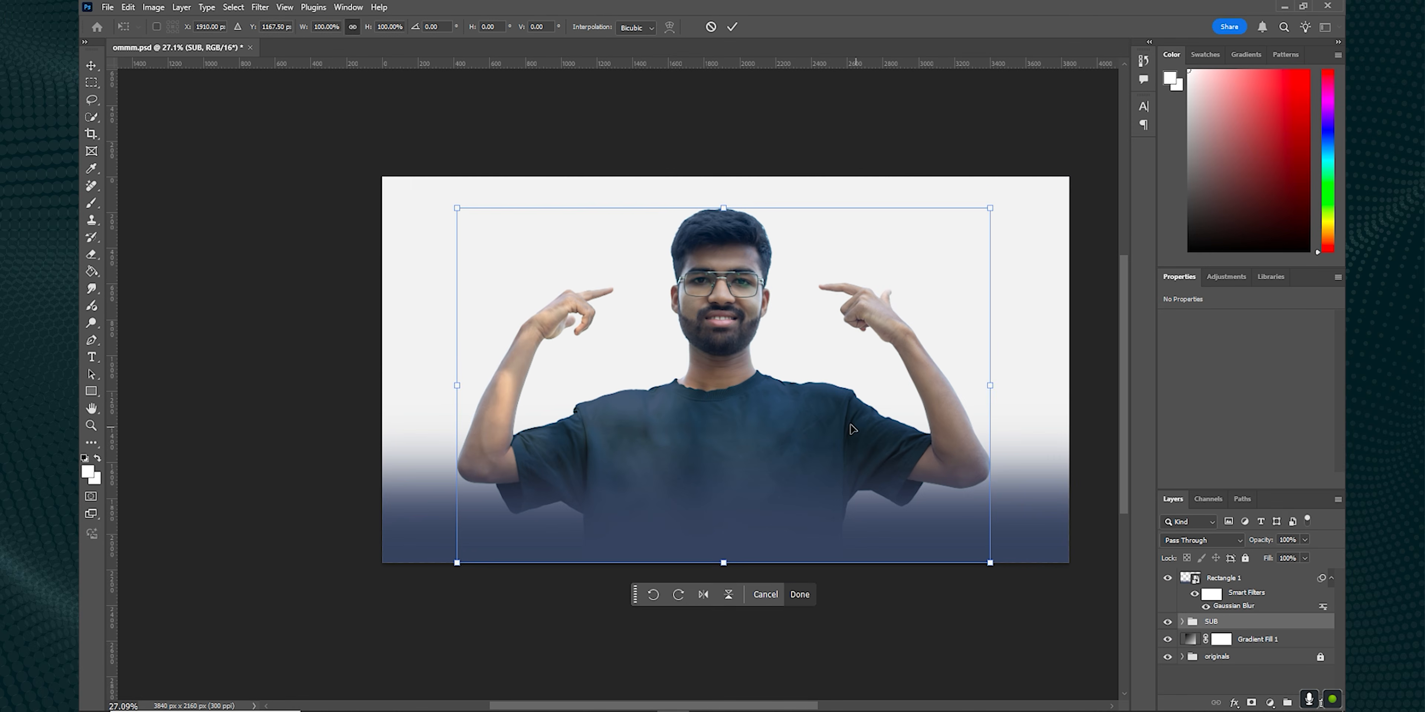
left_click_drag(847, 435, 829, 421)
left_click(799, 580)
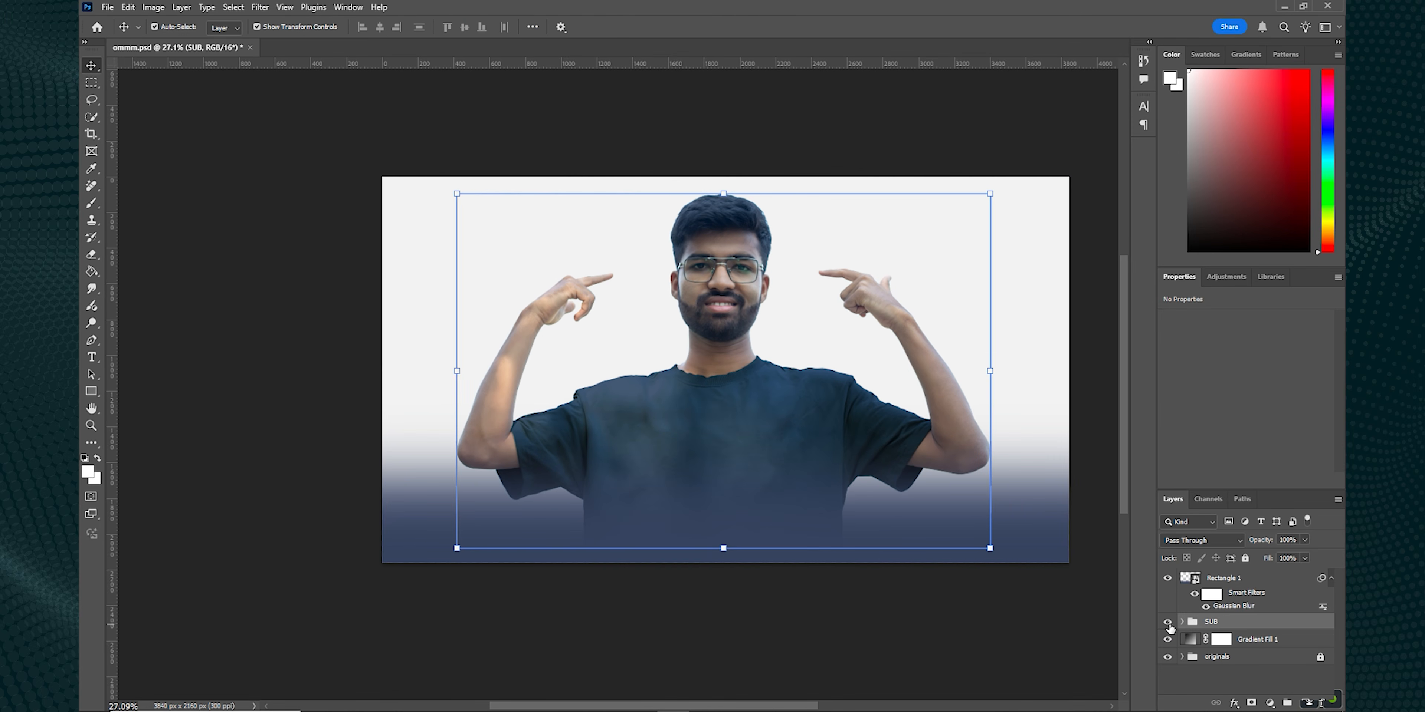
left_click(1168, 578)
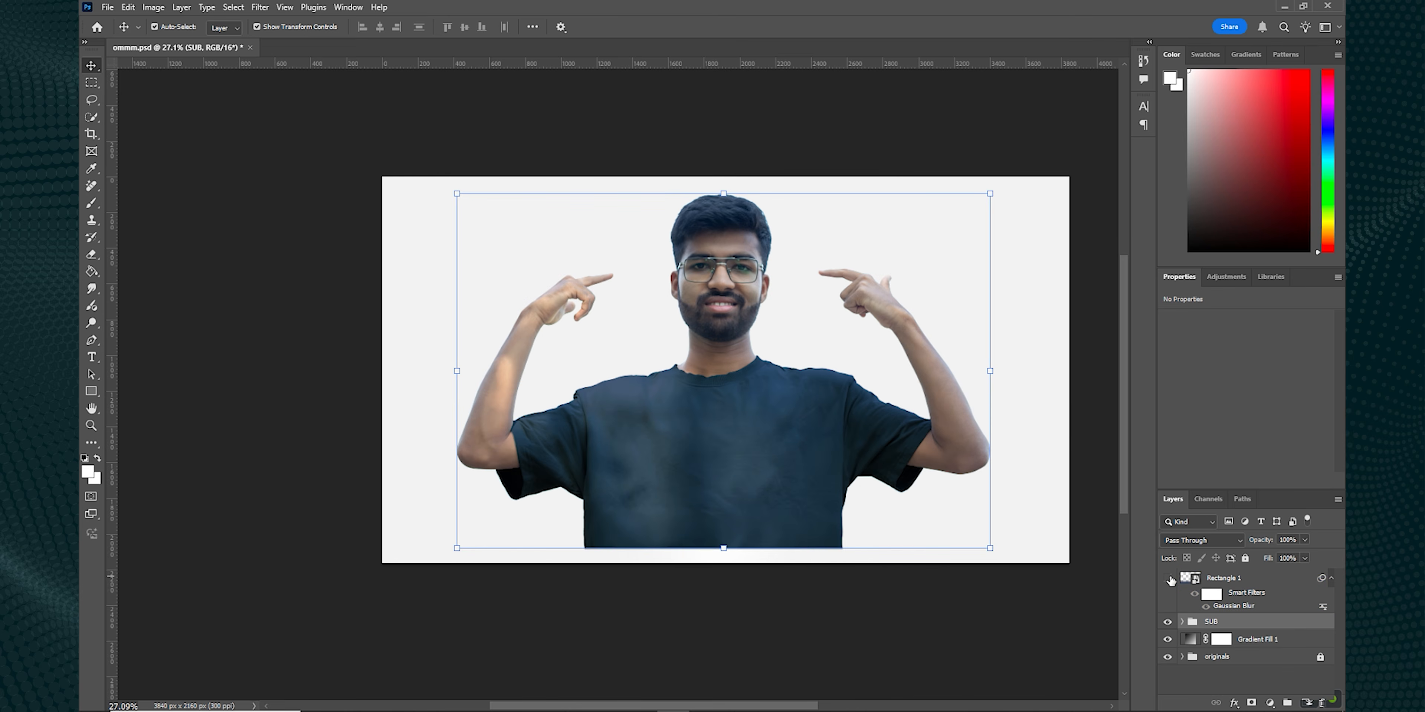
left_click(1168, 578)
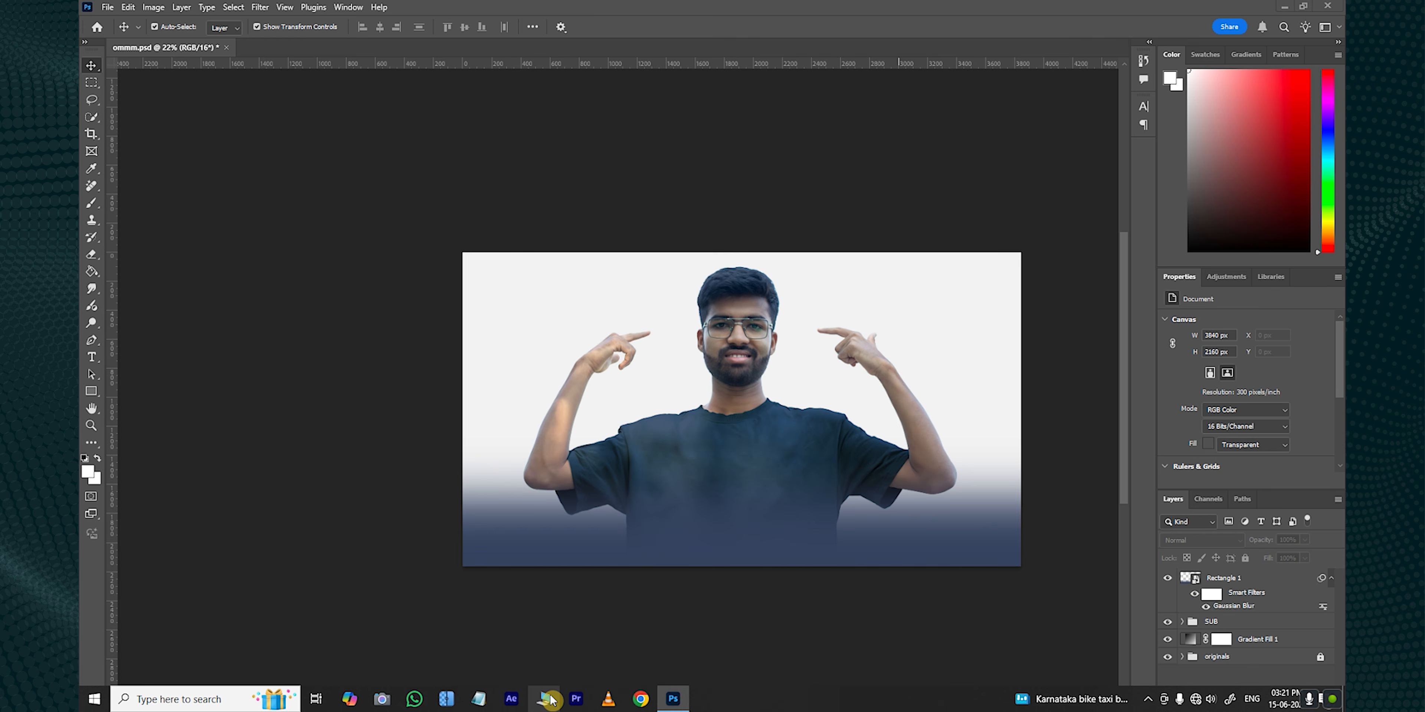
Place the images Now or never final, full course, Formula of scripting final and Picsart_23-07-12_18-57-53-312 into the document.
left_click(549, 699)
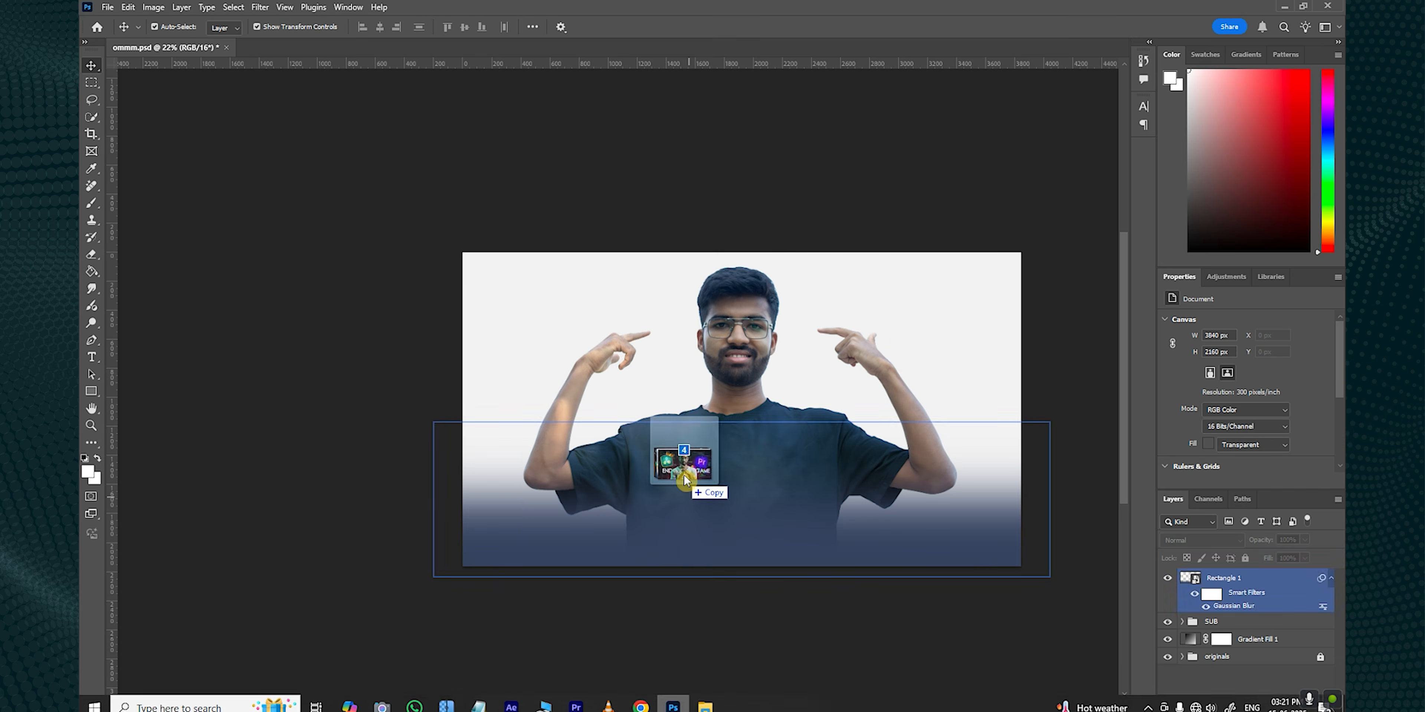
left_click_drag(675, 464, 684, 467)
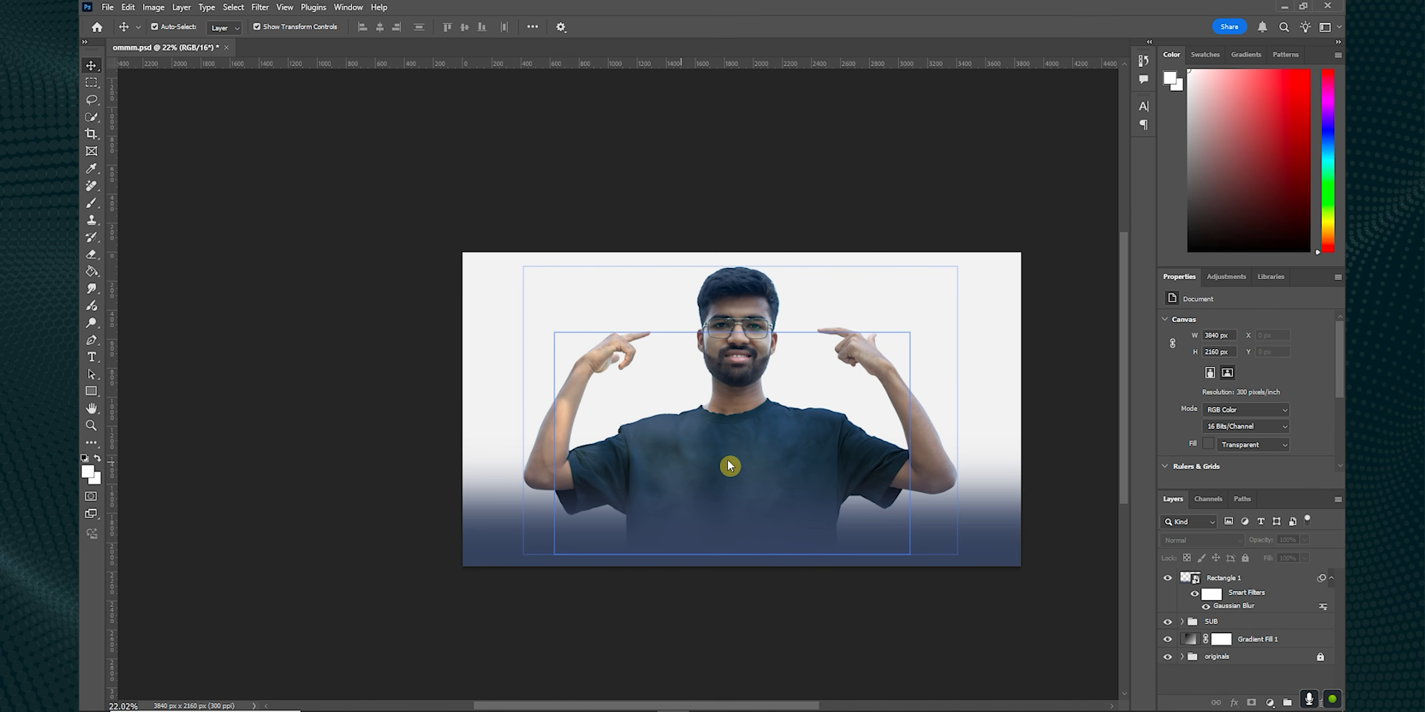
left_click(820, 599)
left_click(820, 598)
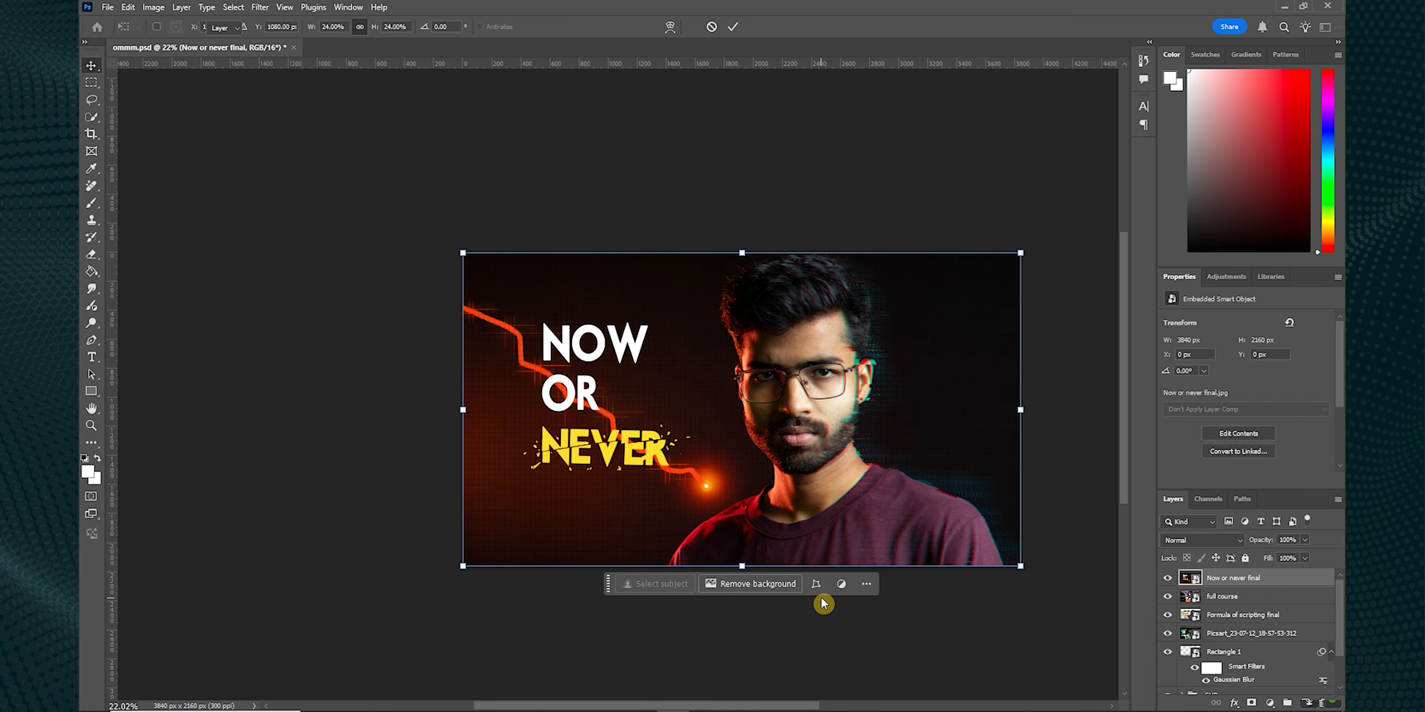
Scale all four placed images together to about a third of the canvas width, beside the subject.
left_click(1263, 635)
left_click(1216, 578, "shift")
left_click_drag(1020, 410, 683, 370)
left_click(666, 457)
Move the four image layers below the SUB group and arrange the images two on each side of the subject.
scroll(1262, 641, "down", 1)
left_click_drag(1263, 617, 1282, 689)
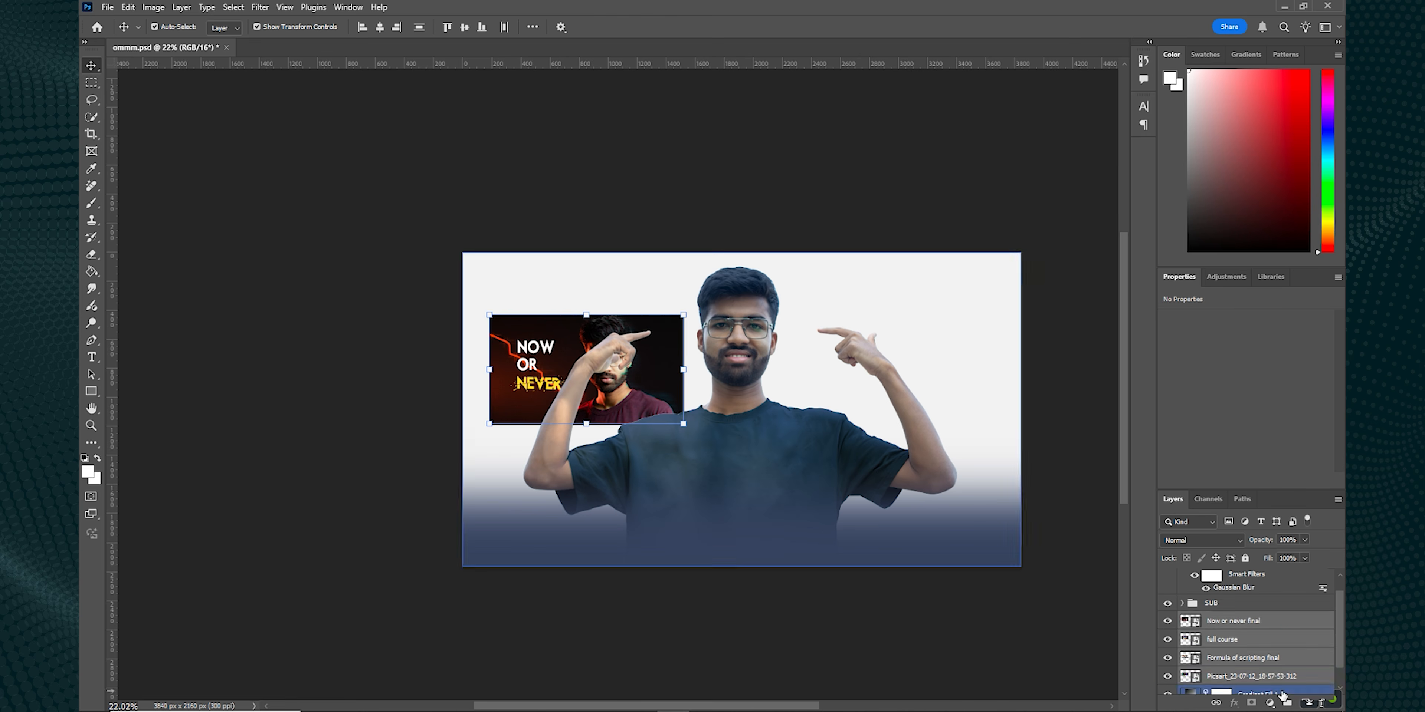
left_click(1113, 640)
left_click_drag(608, 332, 578, 300)
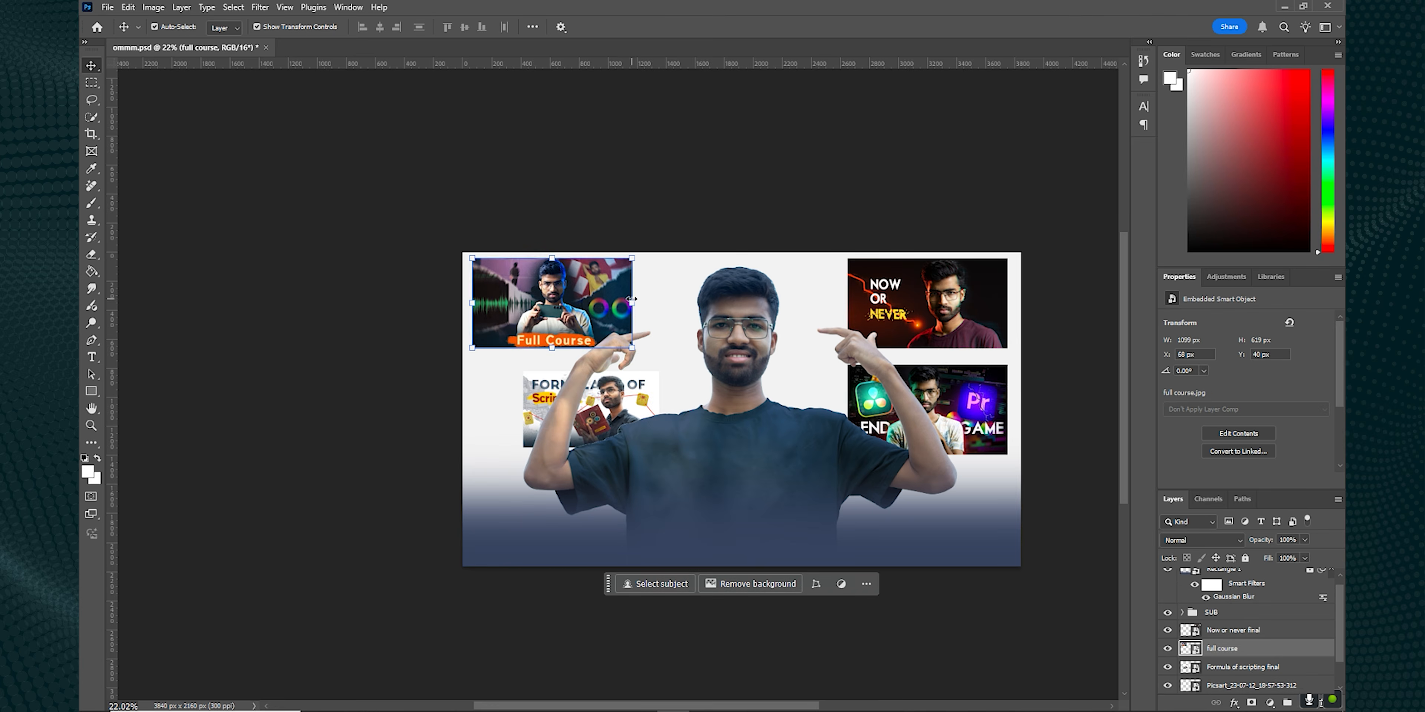
left_click_drag(929, 302, 895, 302)
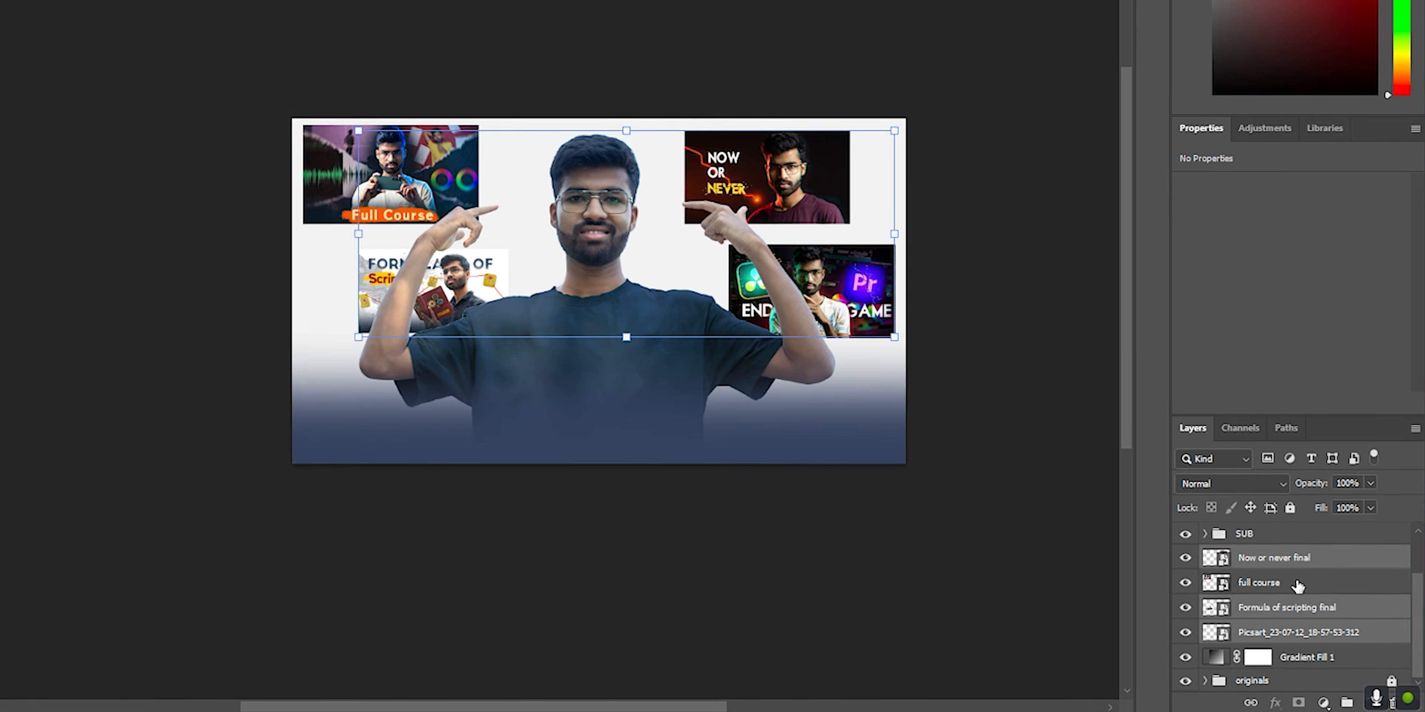
Group the four image layers under the name THumbnail and lower the group's opacity slightly.
left_click(1266, 650, "shift")
key("ctrl+g")
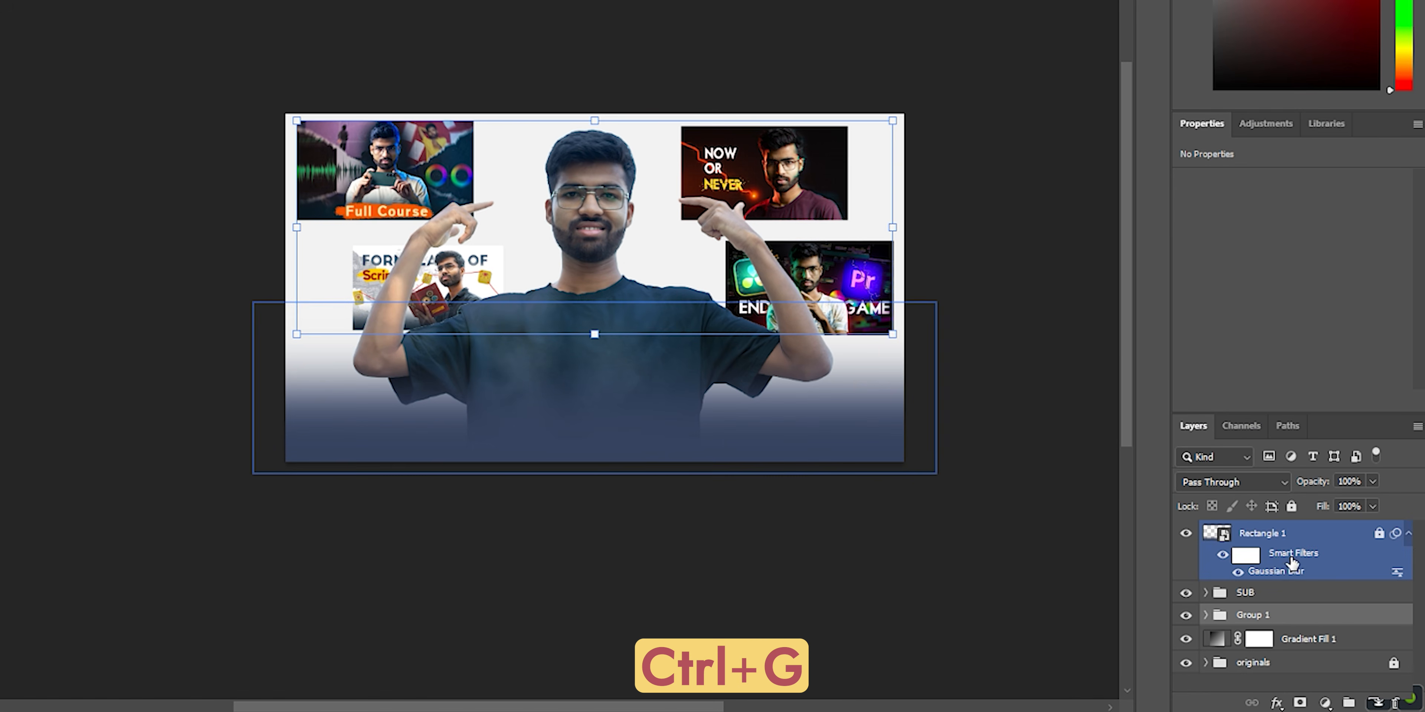
double_click(1255, 616)
type("THumbnail")
key("Return")
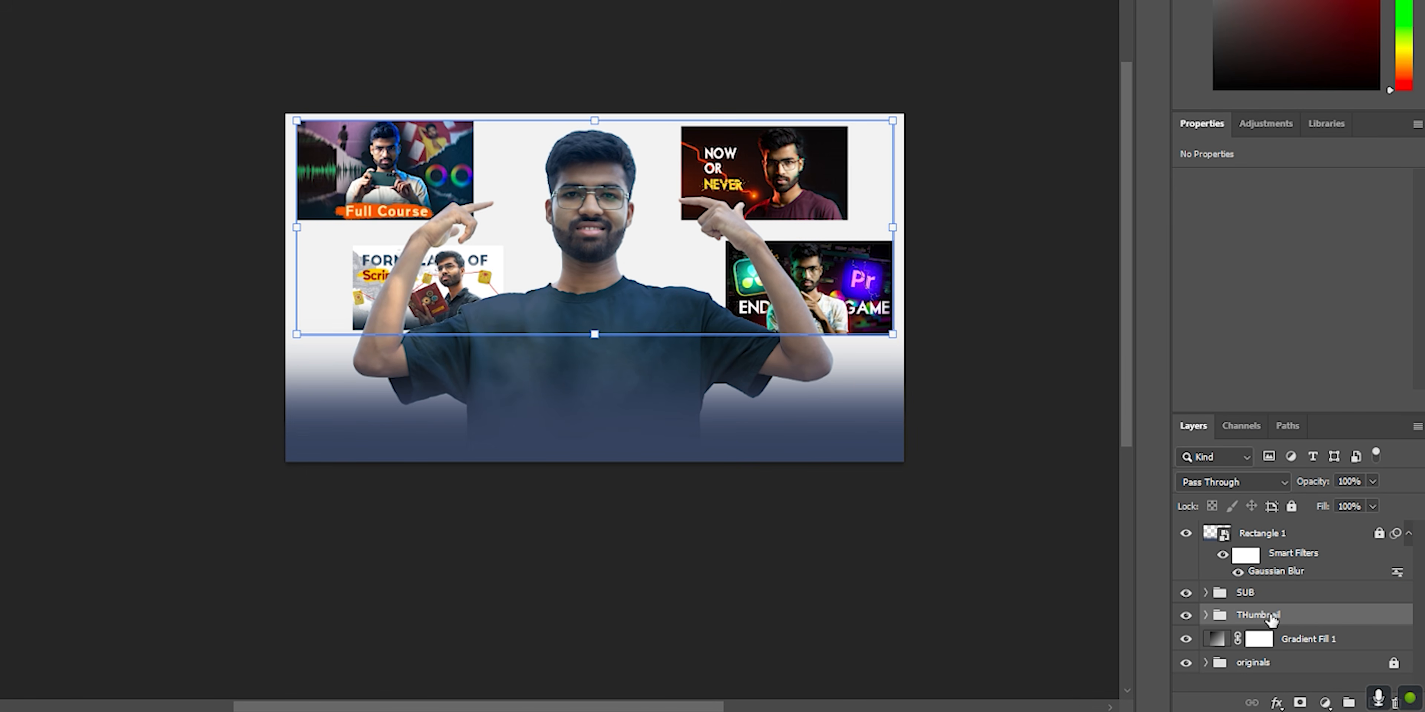
left_click_drag(1372, 500, 1350, 501)
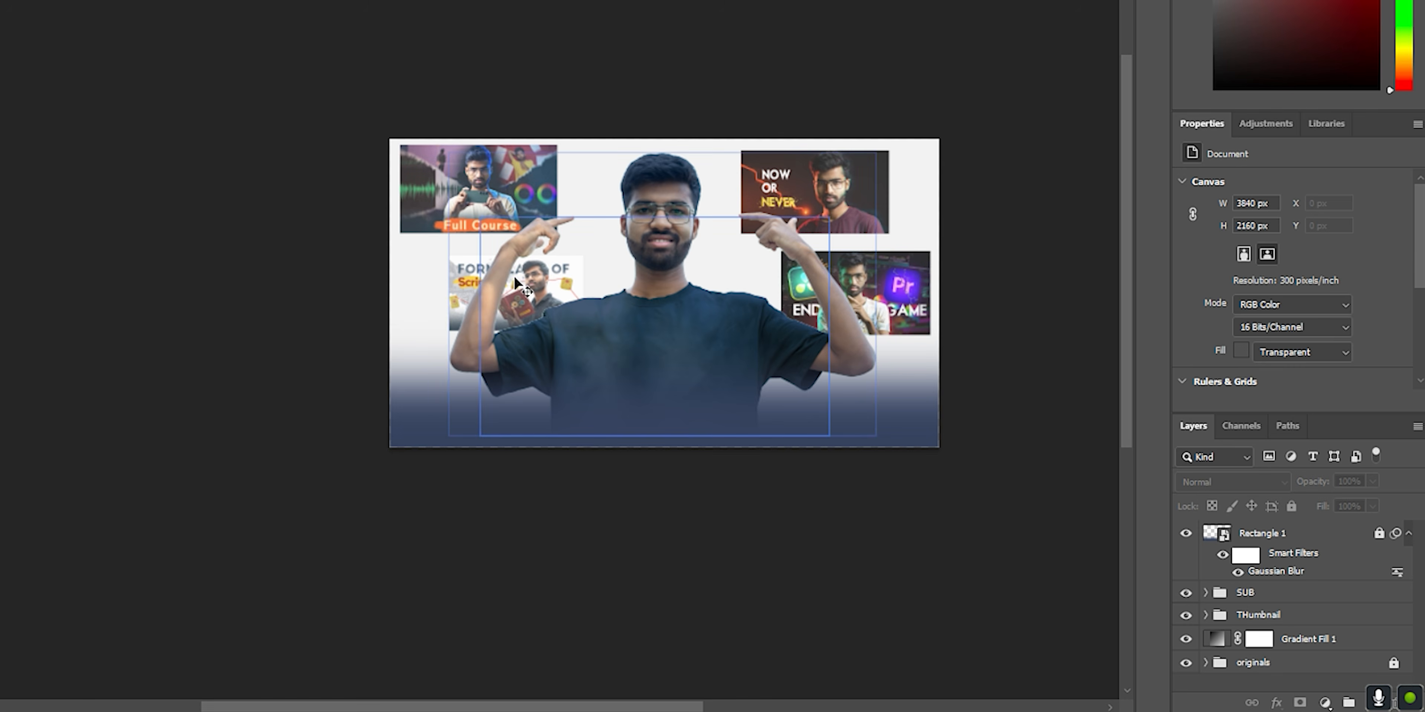
Replace the Formula of scripting final image beside the subject's raised arm with the Over Hyped image.
left_click(548, 283)
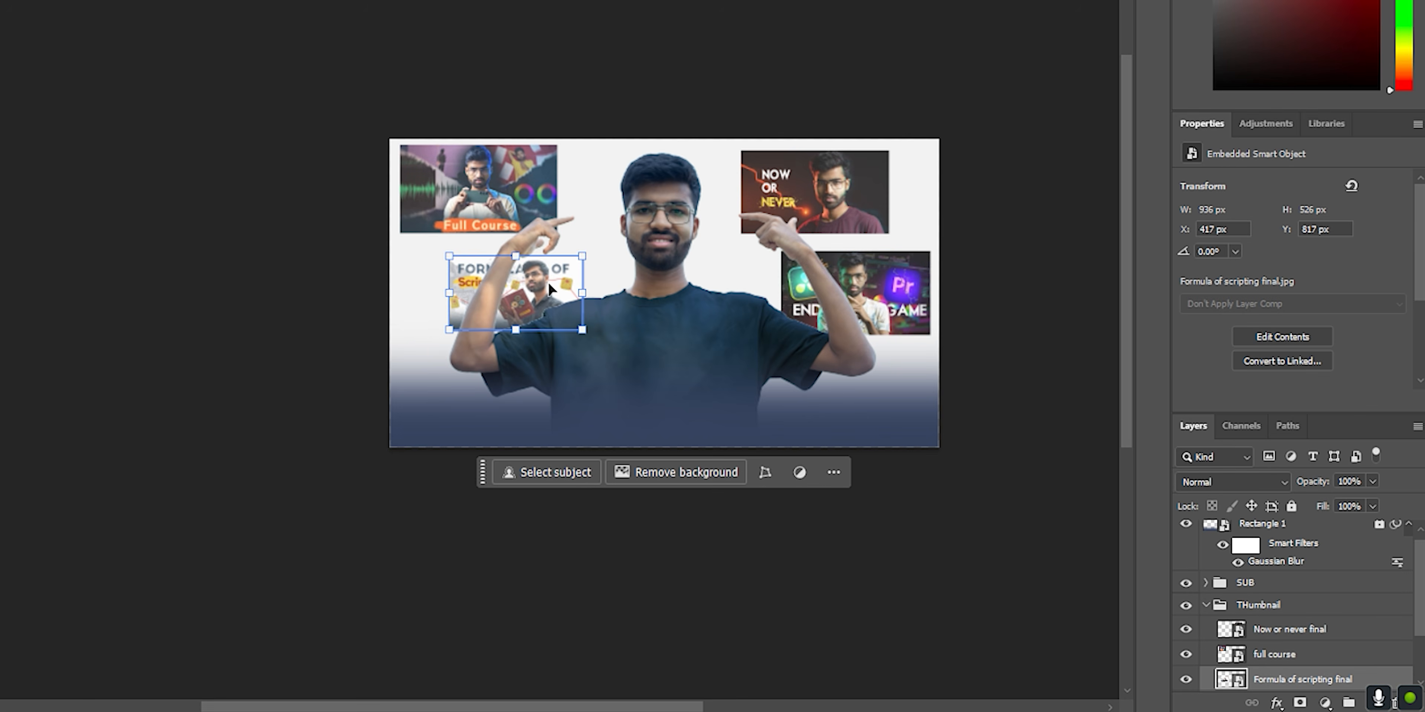
scroll(1247, 630, "down", 2)
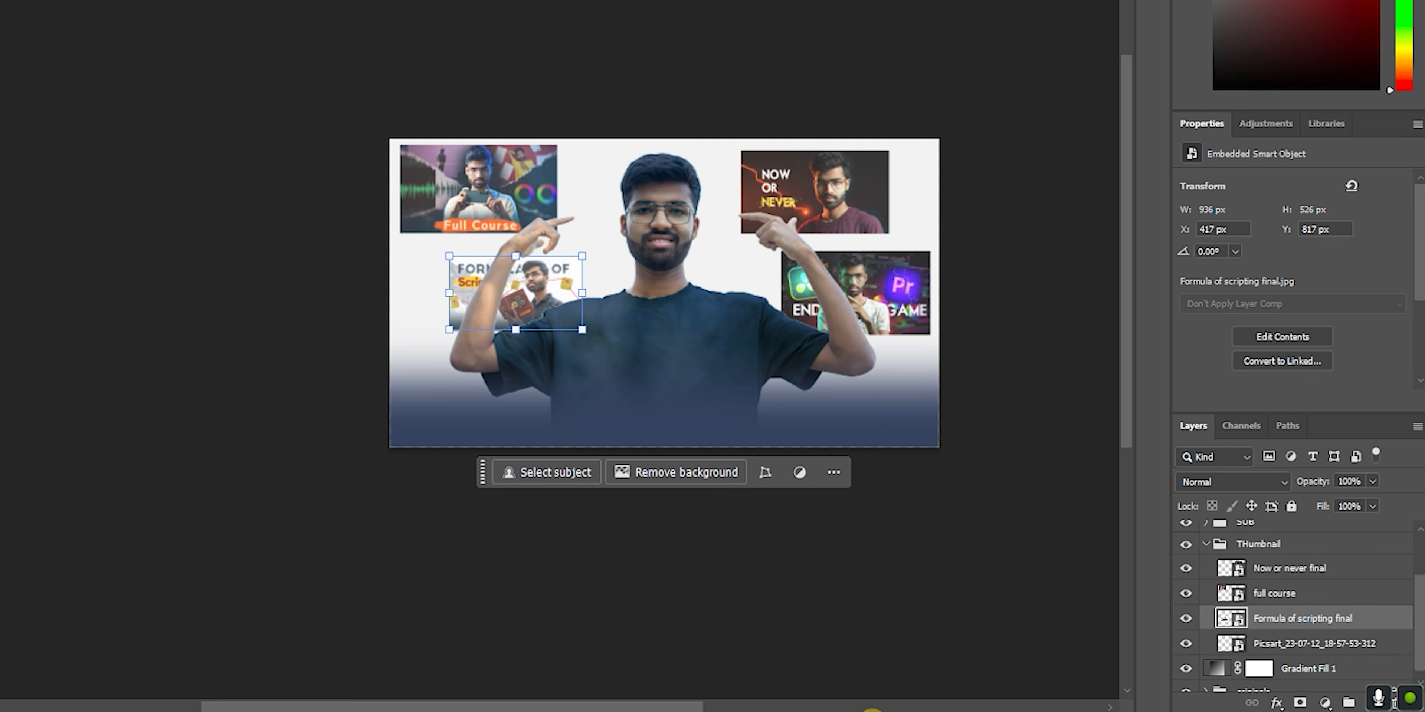
mouse_move(686, 693)
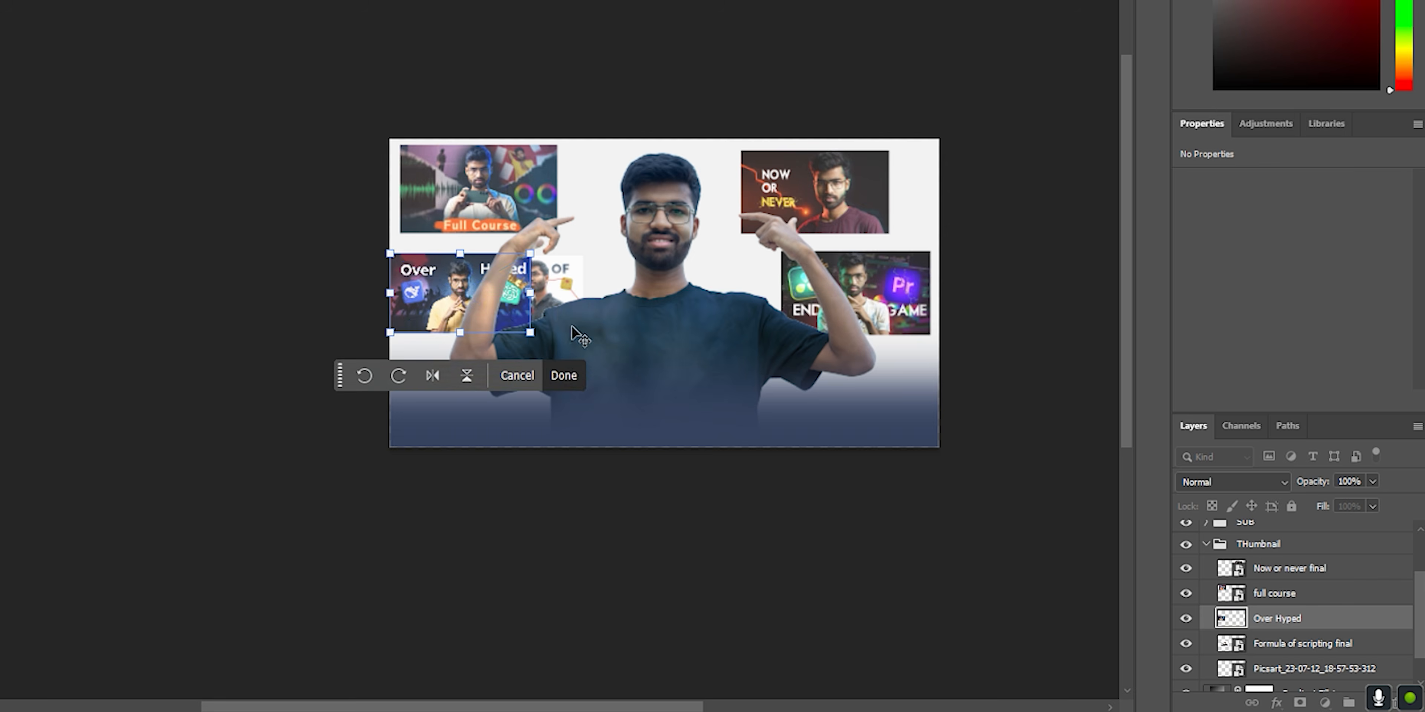
key("Return")
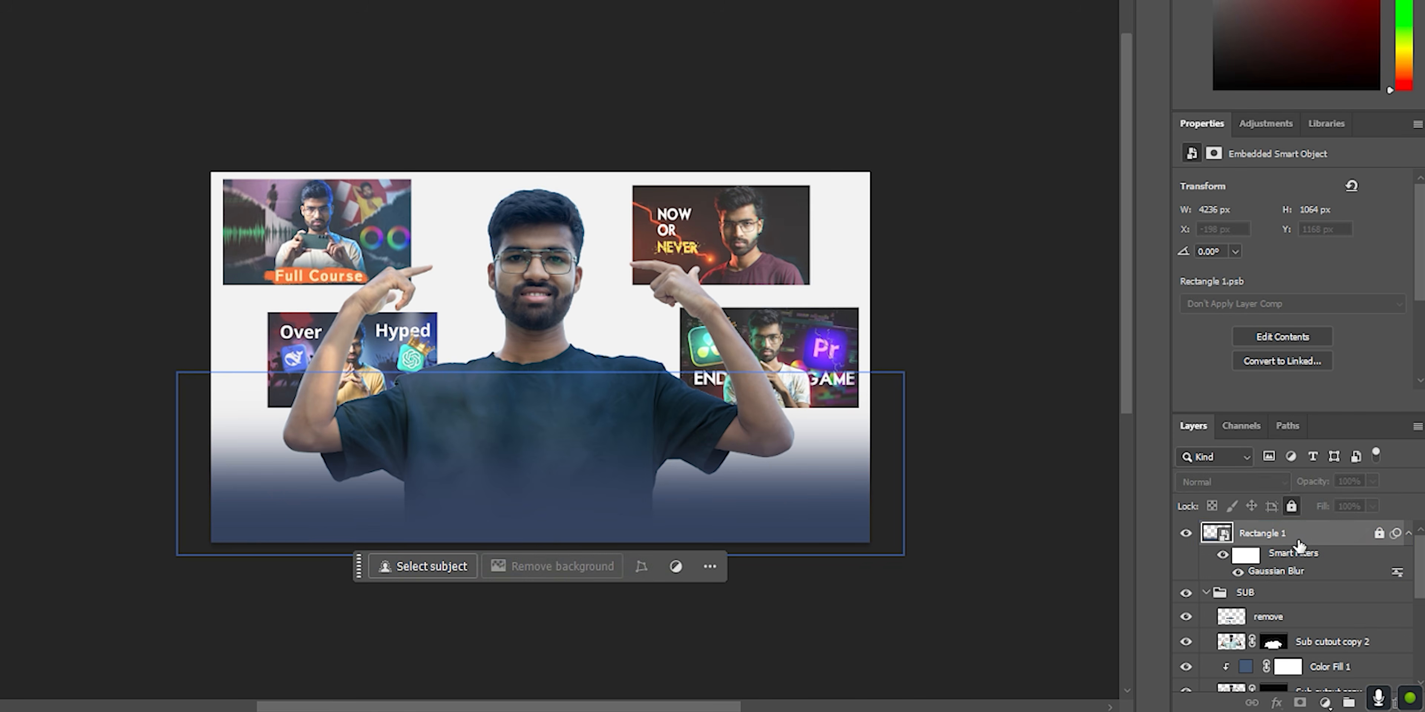
left_click(786, 636)
Find the base Sub cutout layer inside the SUB group and convert it to a smart object.
left_click(1204, 593)
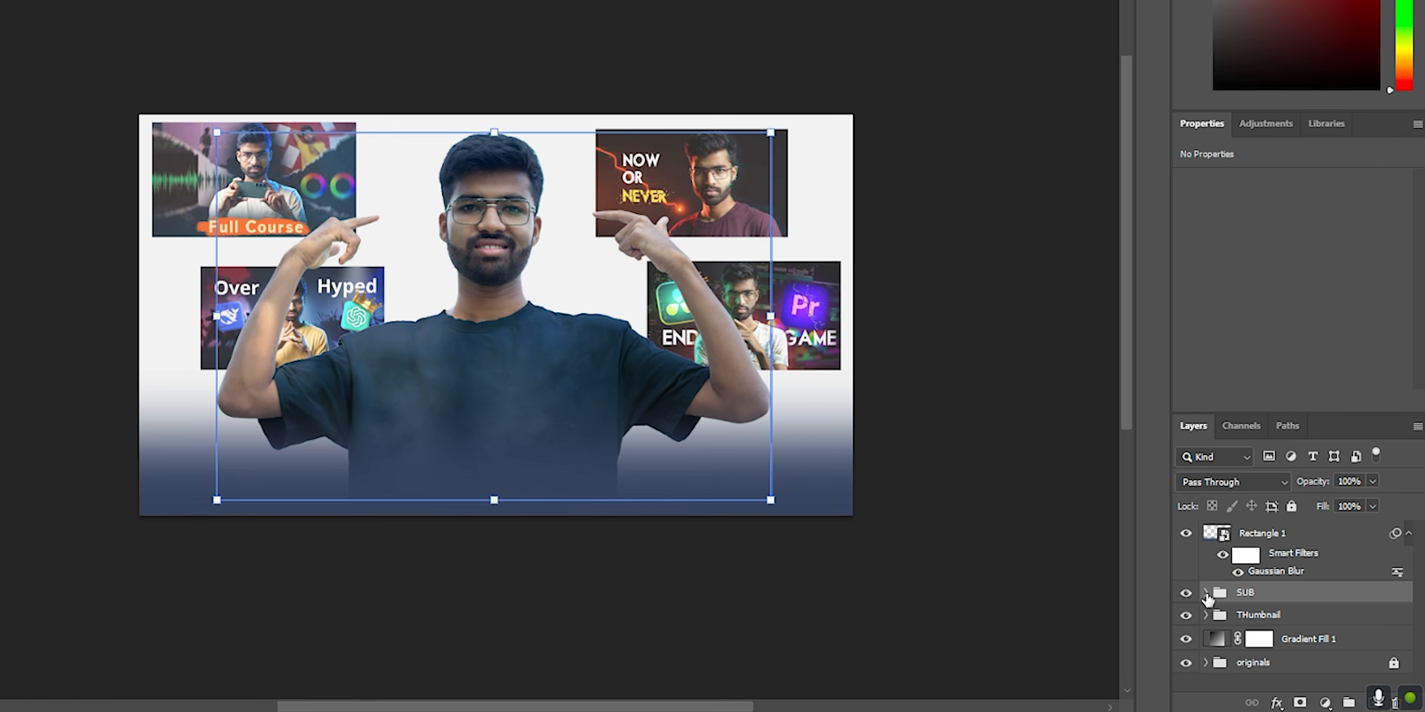
left_click(1205, 594)
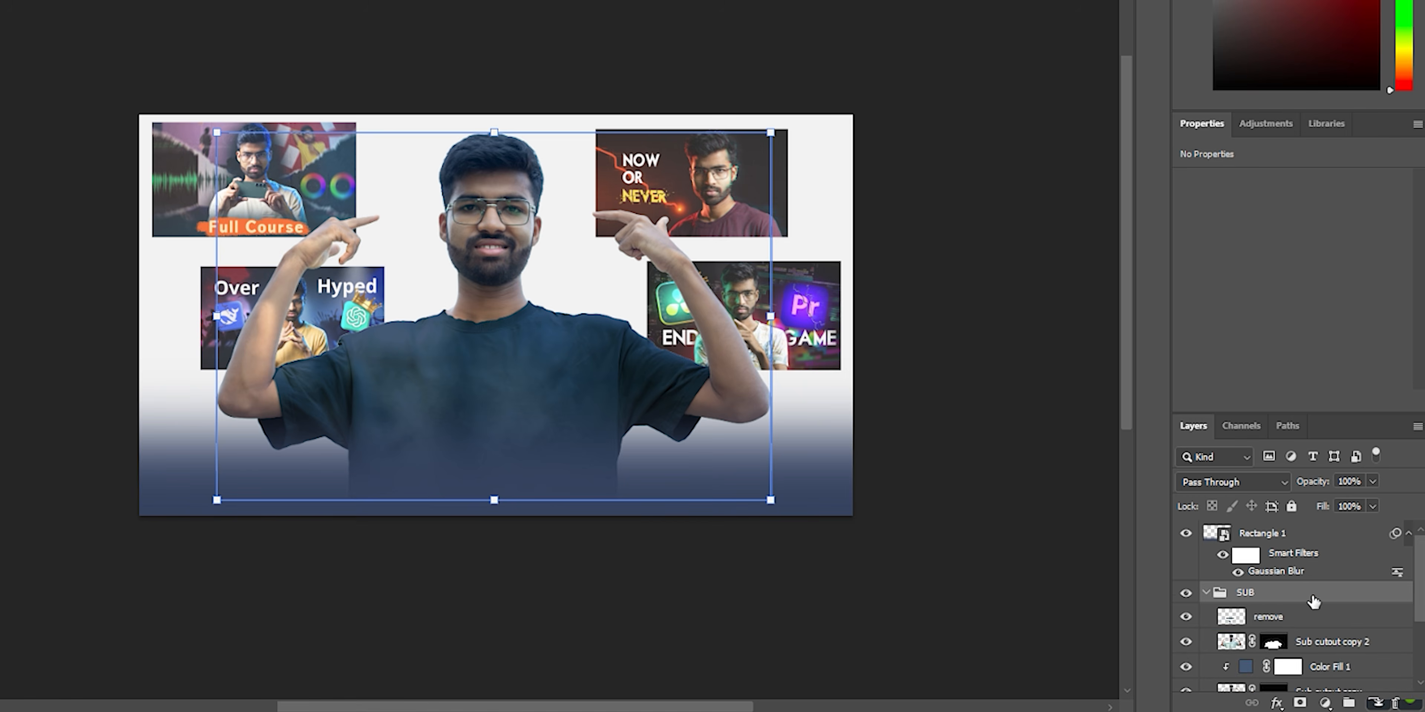
scroll(1301, 600, "down", 3)
left_click(1185, 587)
left_click(1185, 587)
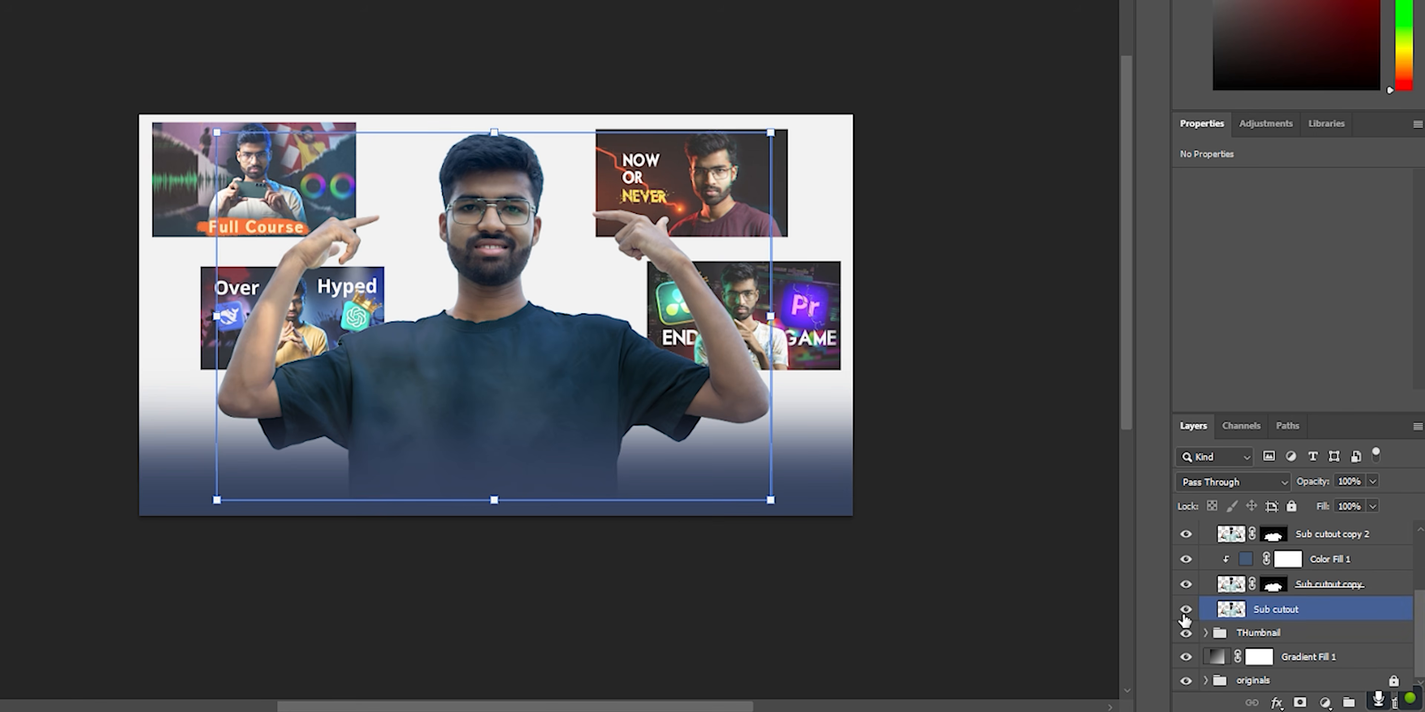
left_click(1262, 615)
right_click(1273, 616)
left_click(1302, 511)
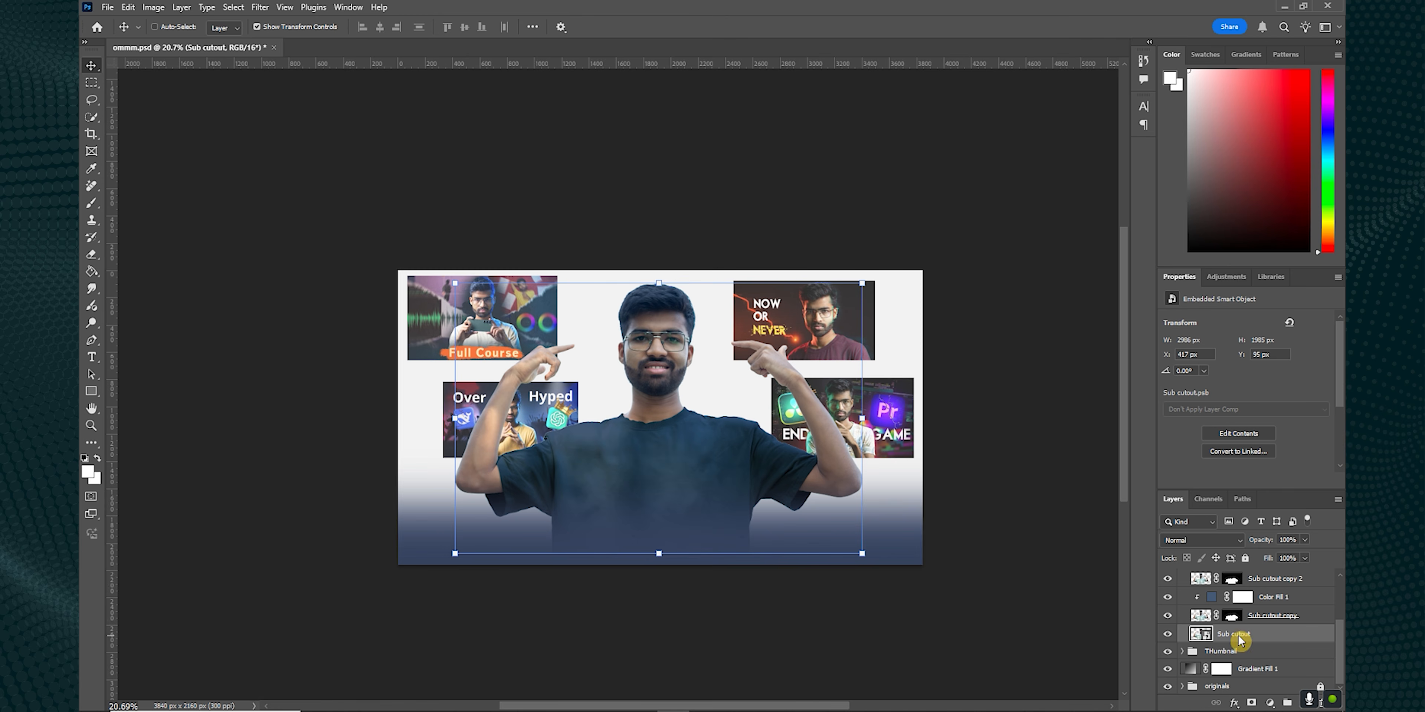
Apply the Camera Raw Filter to the Sub cutout smart object with Dehaze +15 and a tone-curve point at input 186, output 184.
key("ctrl+shift+a")
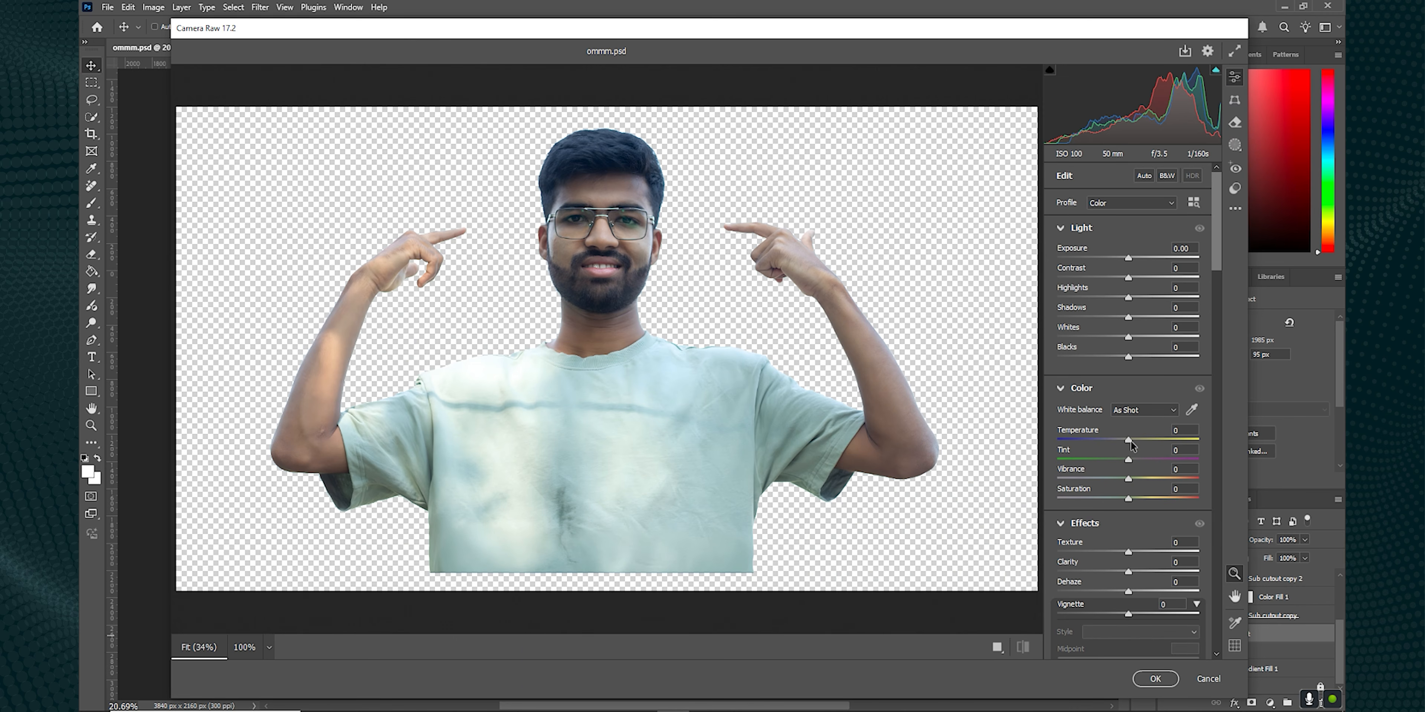
left_click_drag(1144, 592, 1138, 592)
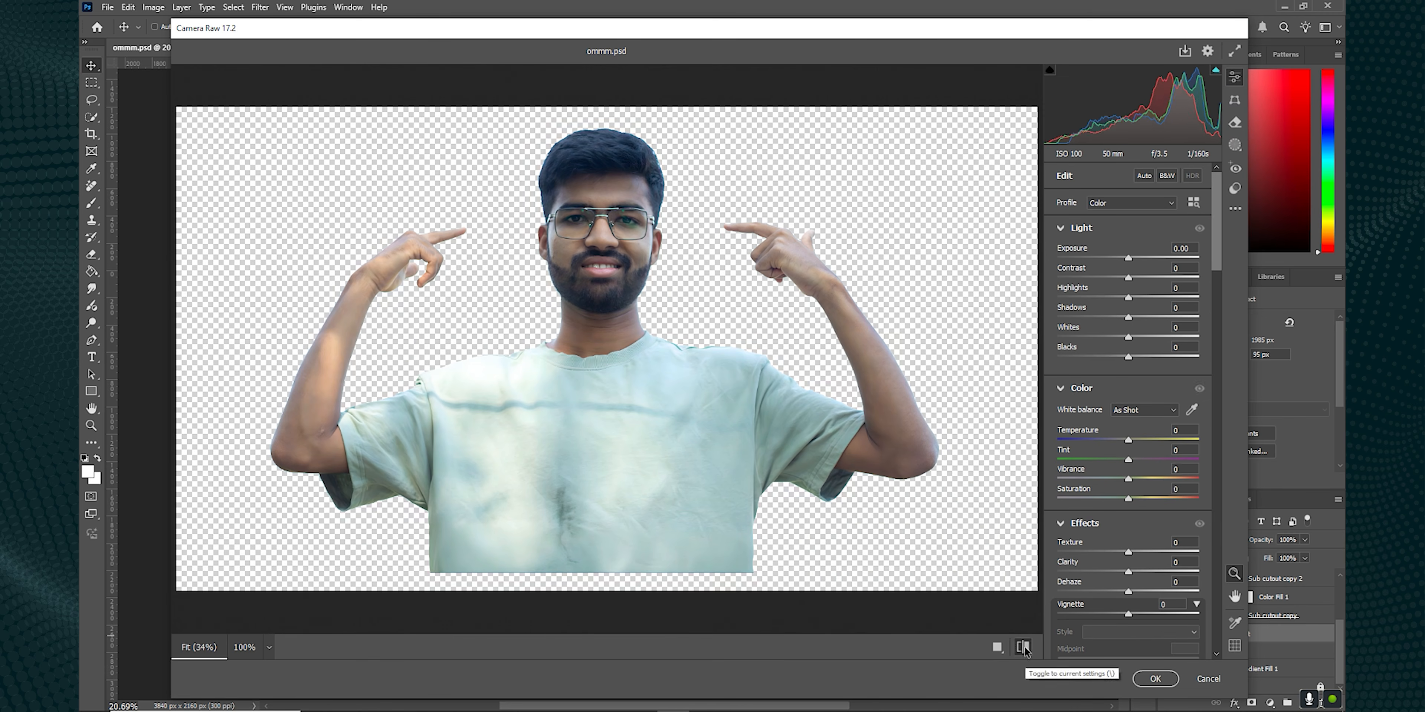
left_click_drag(1129, 317, 1134, 317)
left_click_drag(1130, 258, 1133, 258)
scroll(1130, 477, "down", 5)
left_click(1159, 453)
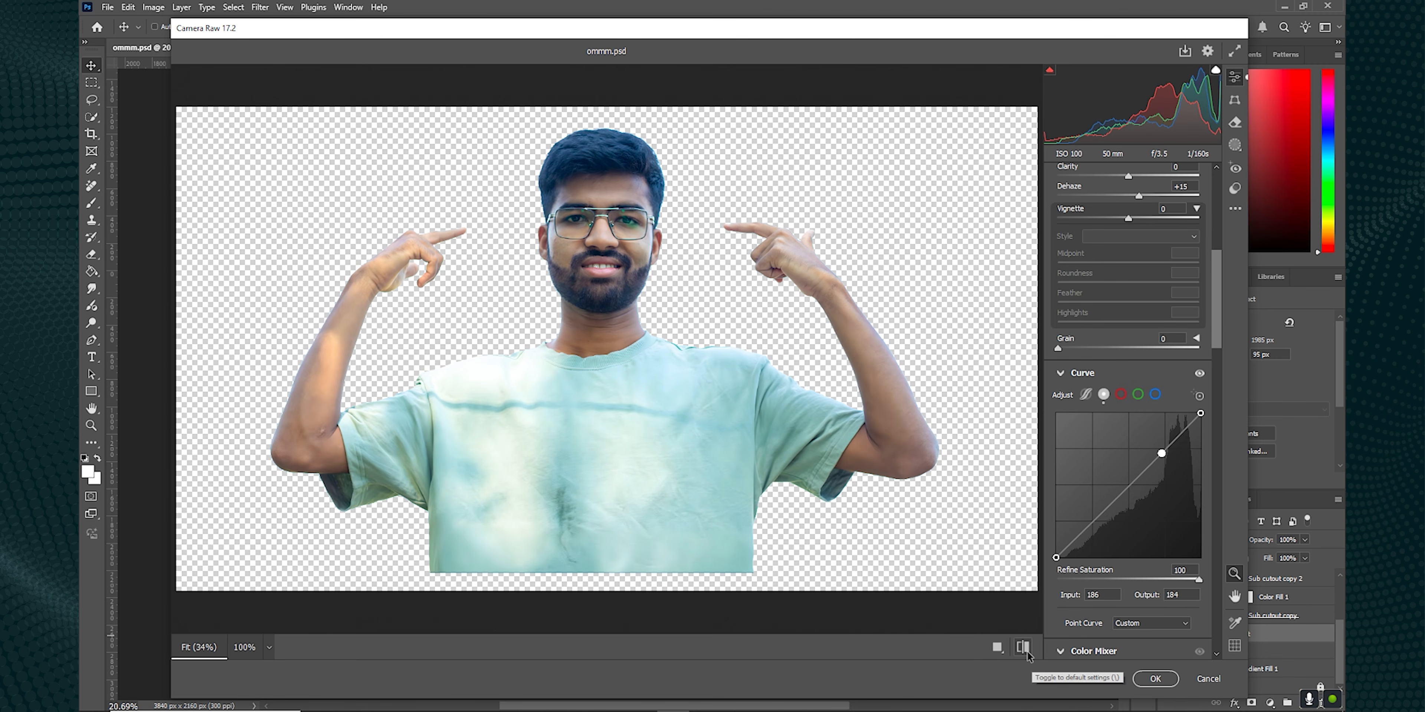
left_click(1155, 678)
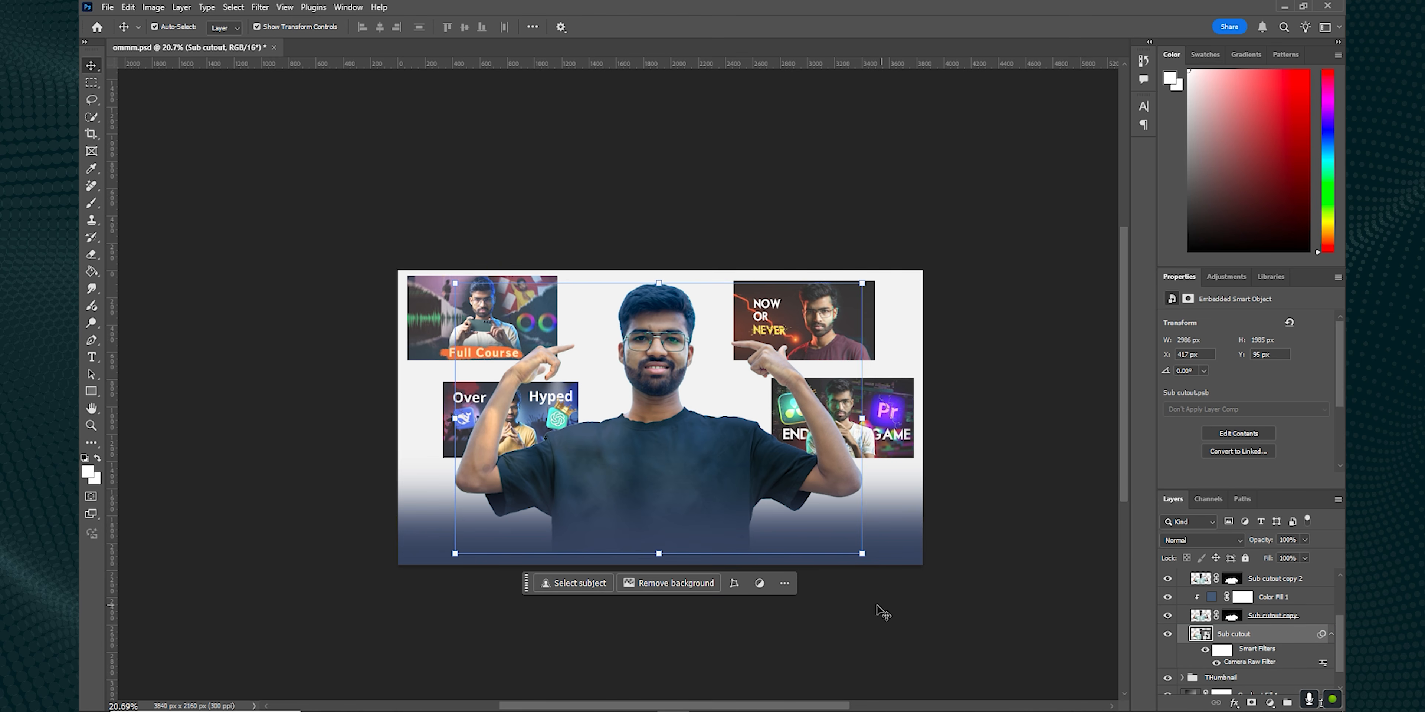
Clean up the remaining dark blemishes on the subject's face with the Remove tool on the remove layer.
scroll(674, 347, "up", 6)
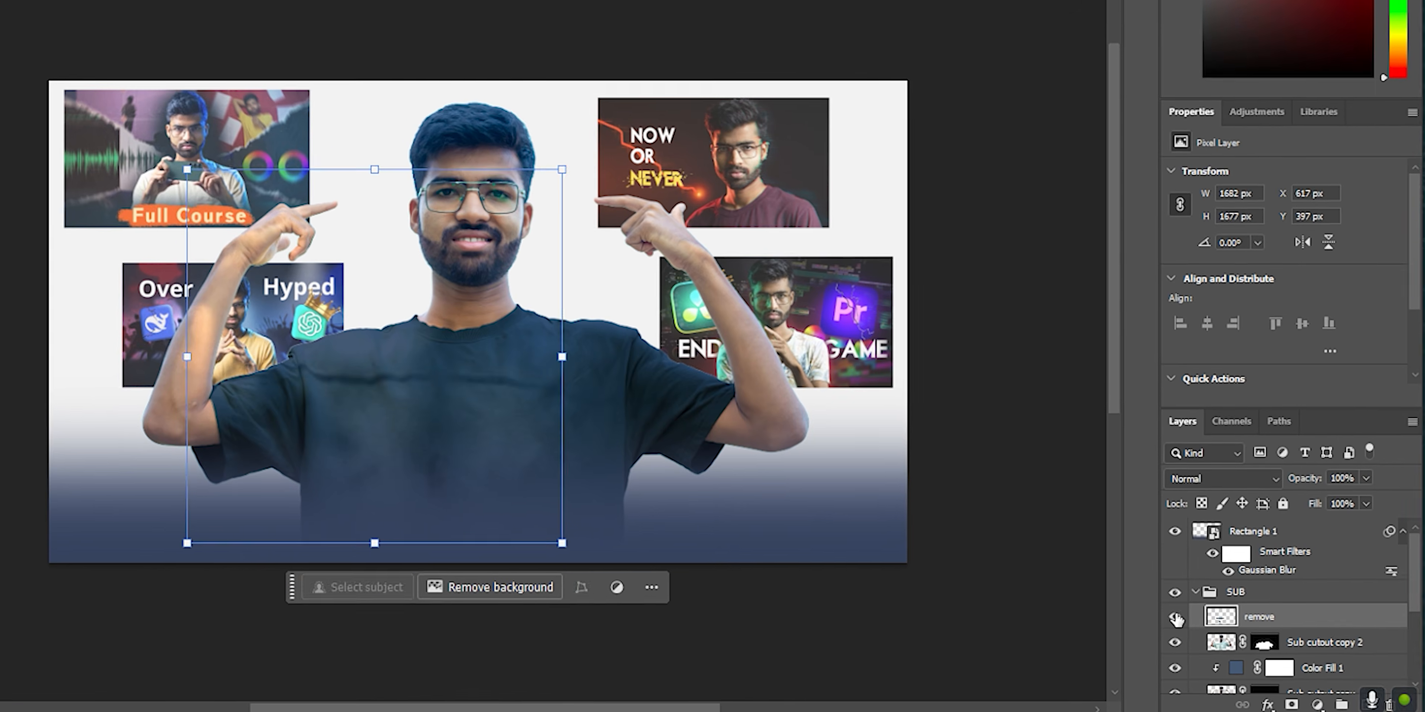
scroll(462, 204, "up", 6)
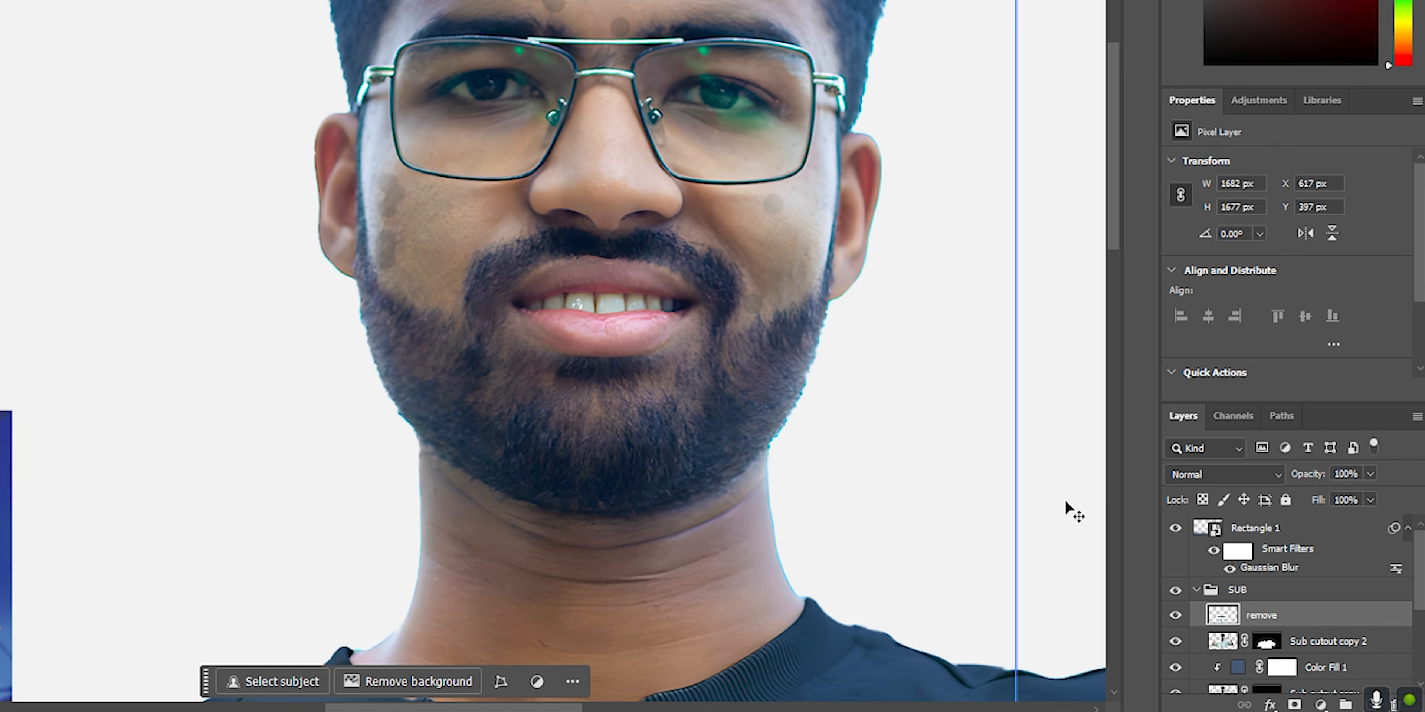
scroll(438, 426, "up", 5)
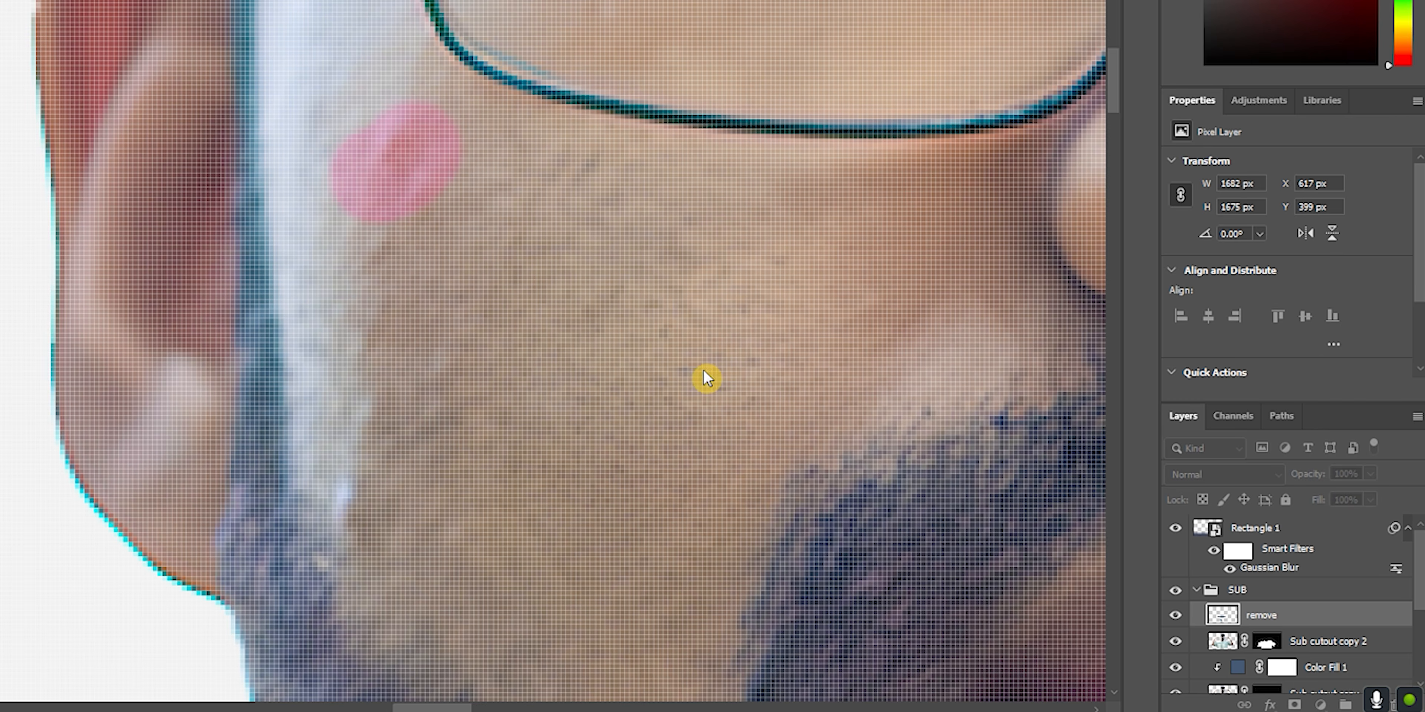
scroll(768, 455, "down", 6)
scroll(754, 373, "up", 4)
left_click_drag(621, 39, 747, 396)
left_click_drag(379, 281, 386, 271)
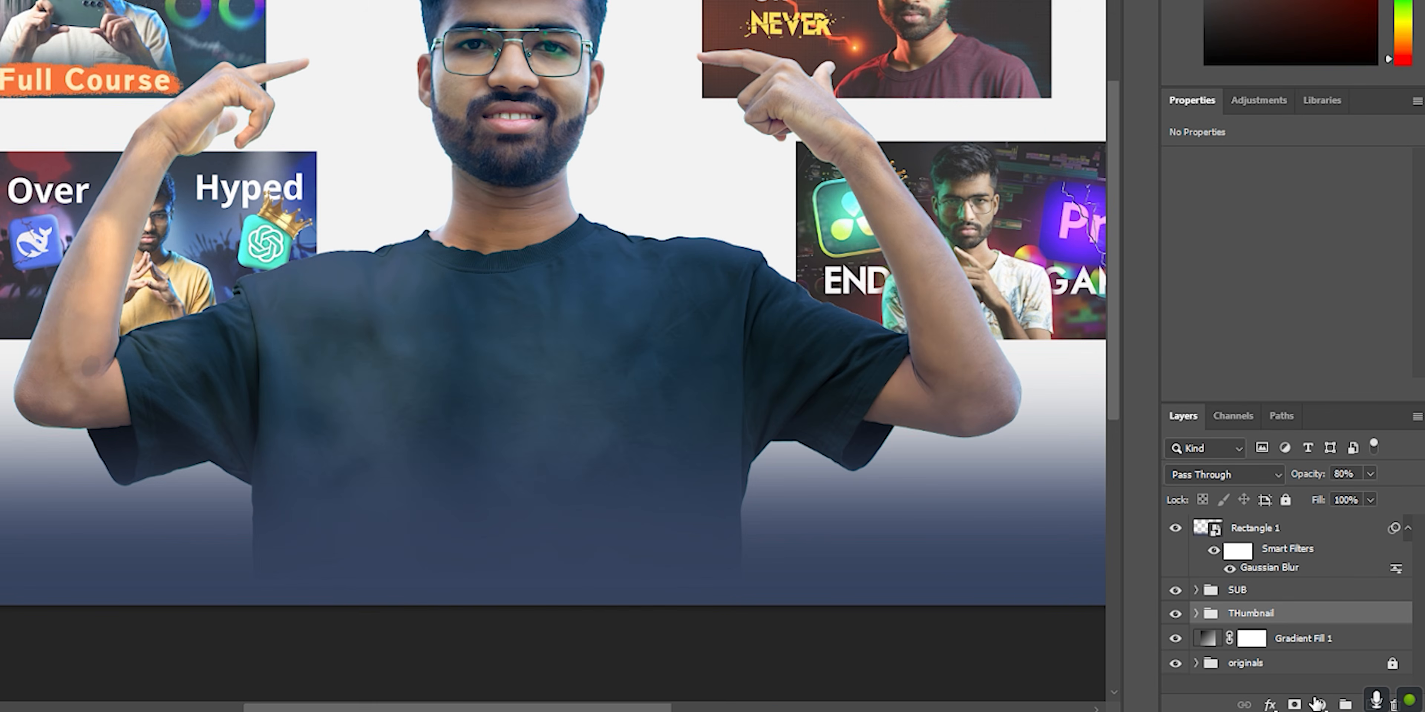
Add a layer mask to the THumbnail group and choose a soft round brush for painting on it.
left_click(1294, 706)
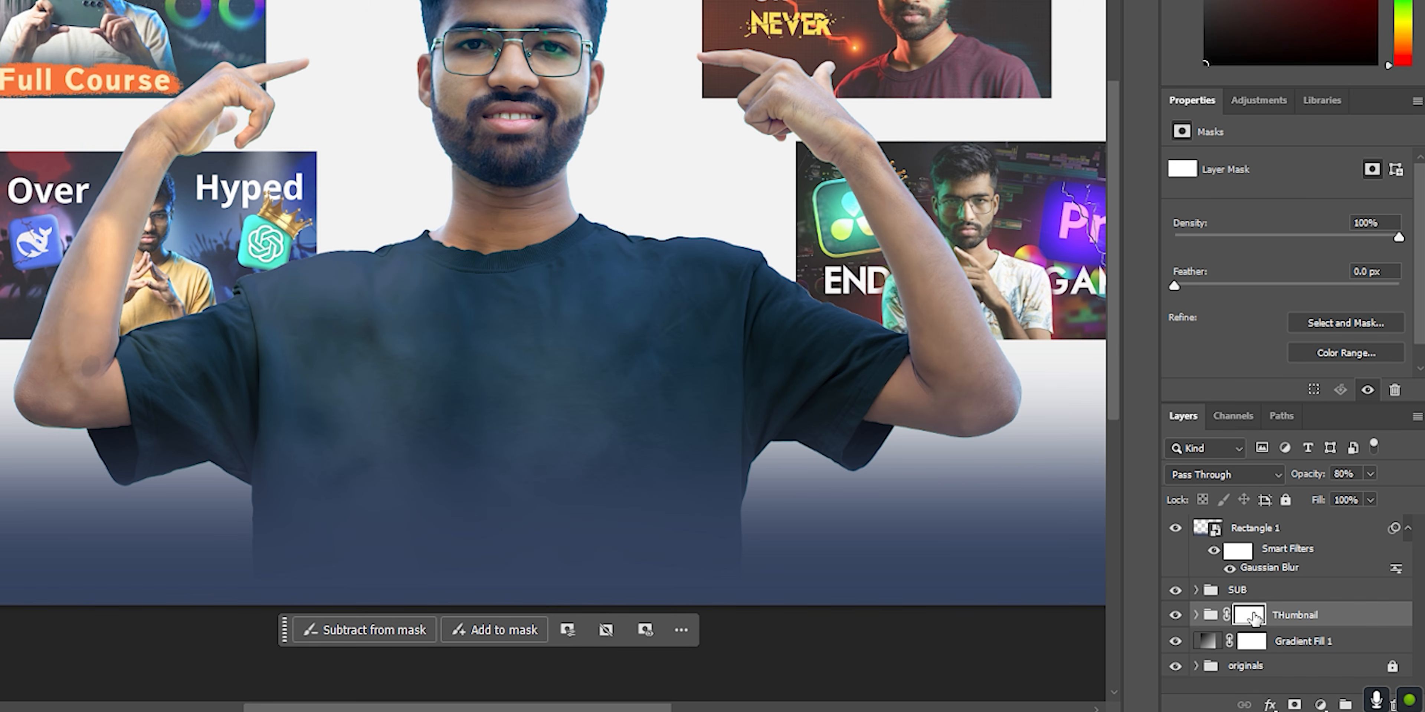
right_click(482, 212)
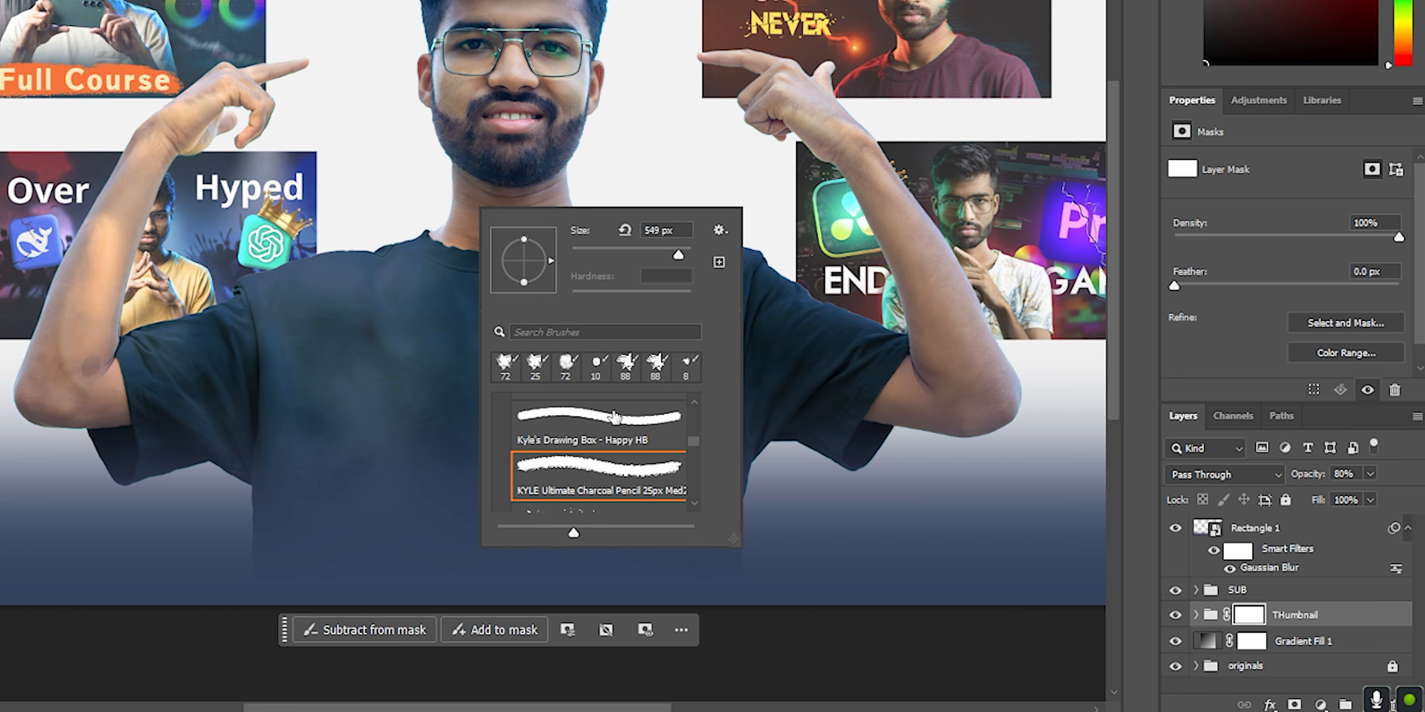
scroll(572, 450, "up", 5)
left_click(572, 450)
key("Return")
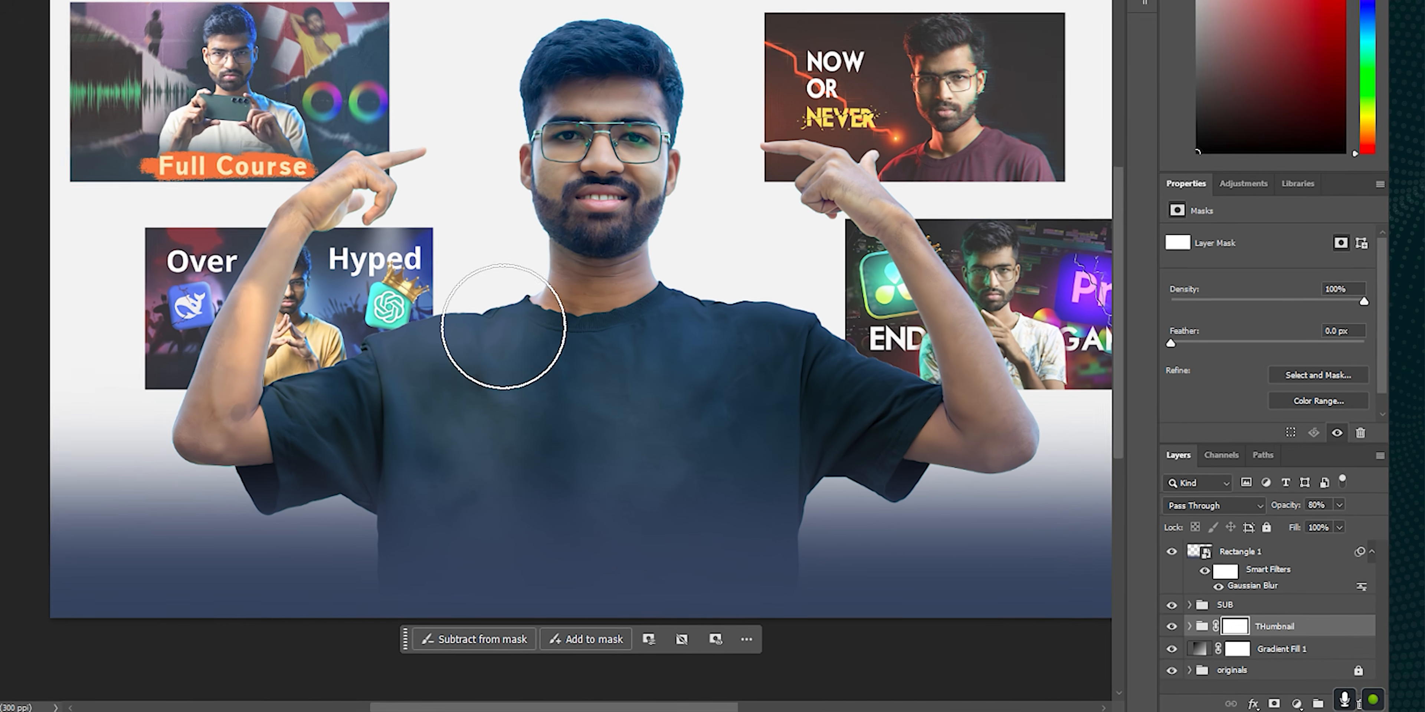
Paint black at 39% brush opacity on the THumbnail mask to fade the images behind the subject's arms and hands.
right_click(513, 289, "alt")
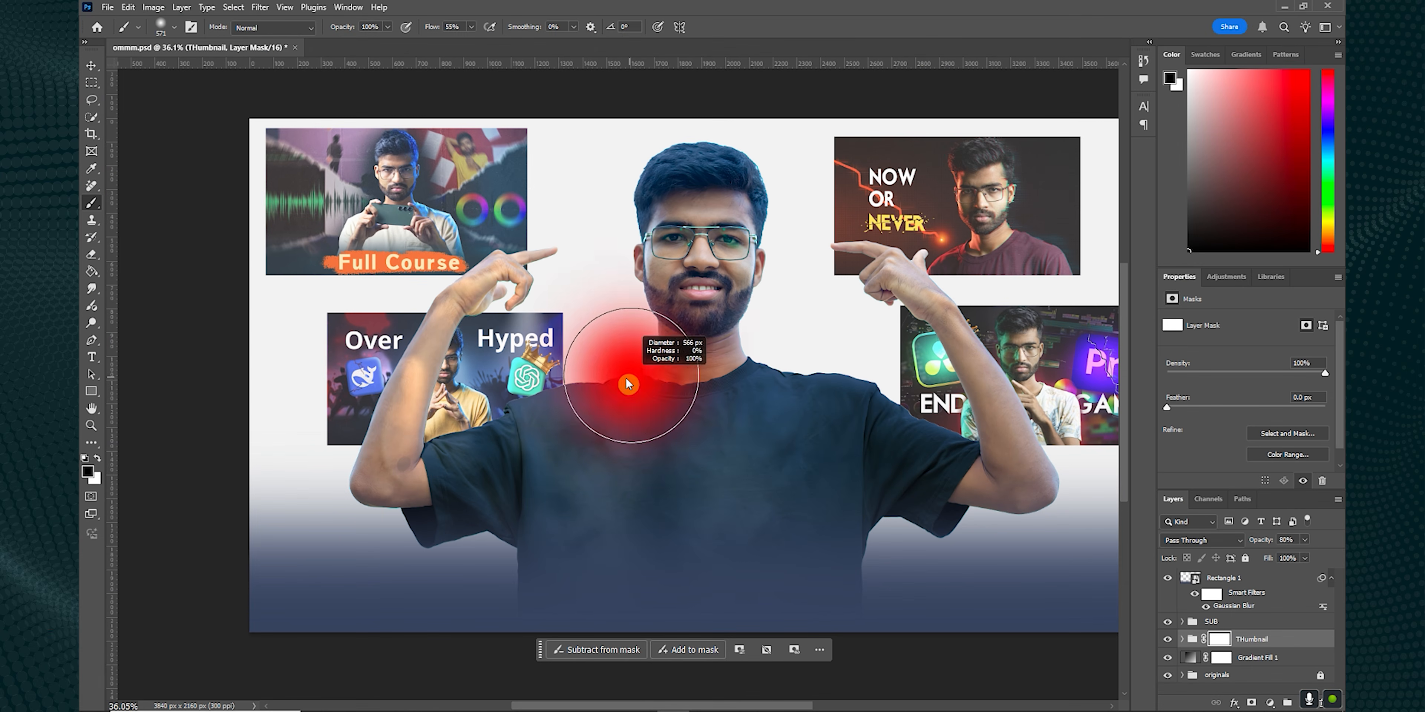
mouse_move(480, 319)
left_mouse_down()
mouse_move(293, 367)
mouse_move(485, 244)
left_mouse_up()
left_click_drag(939, 405, 868, 274)
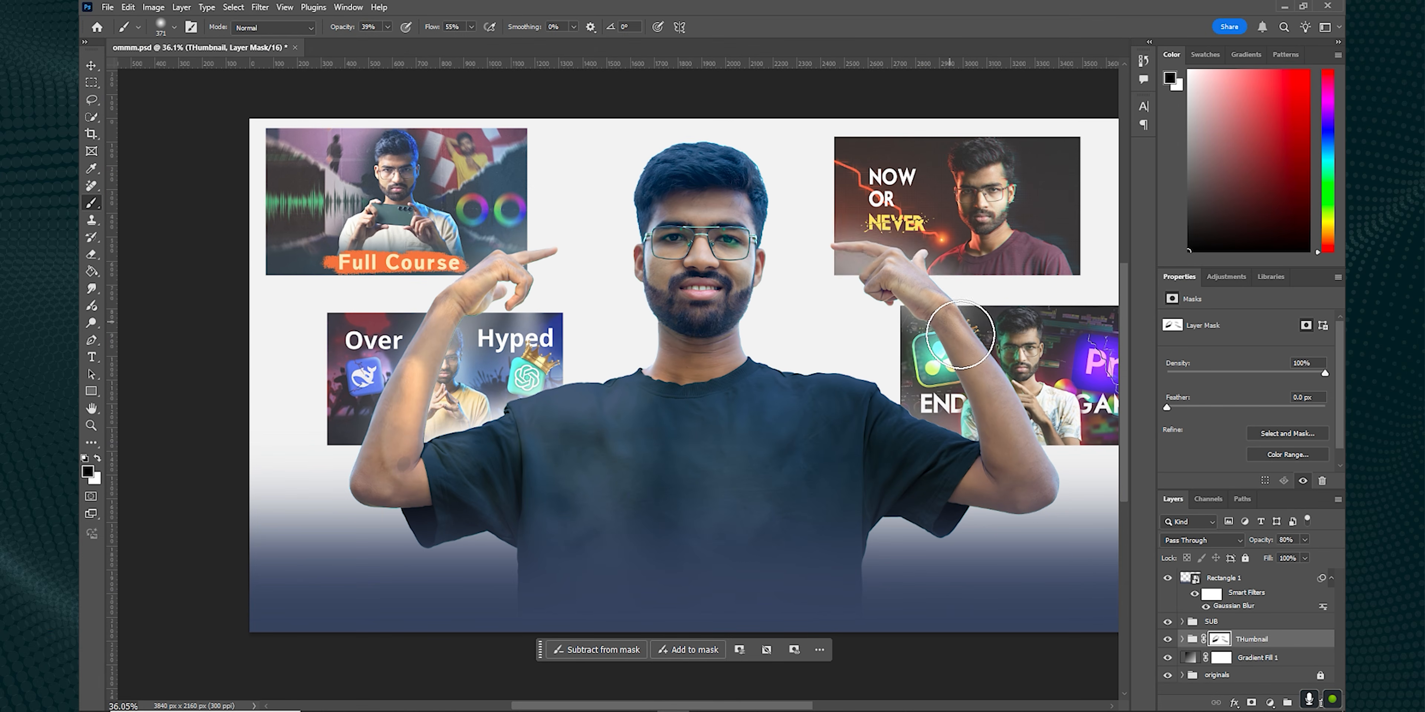
scroll(636, 233, "down", 4)
left_click_drag(636, 229, 688, 272)
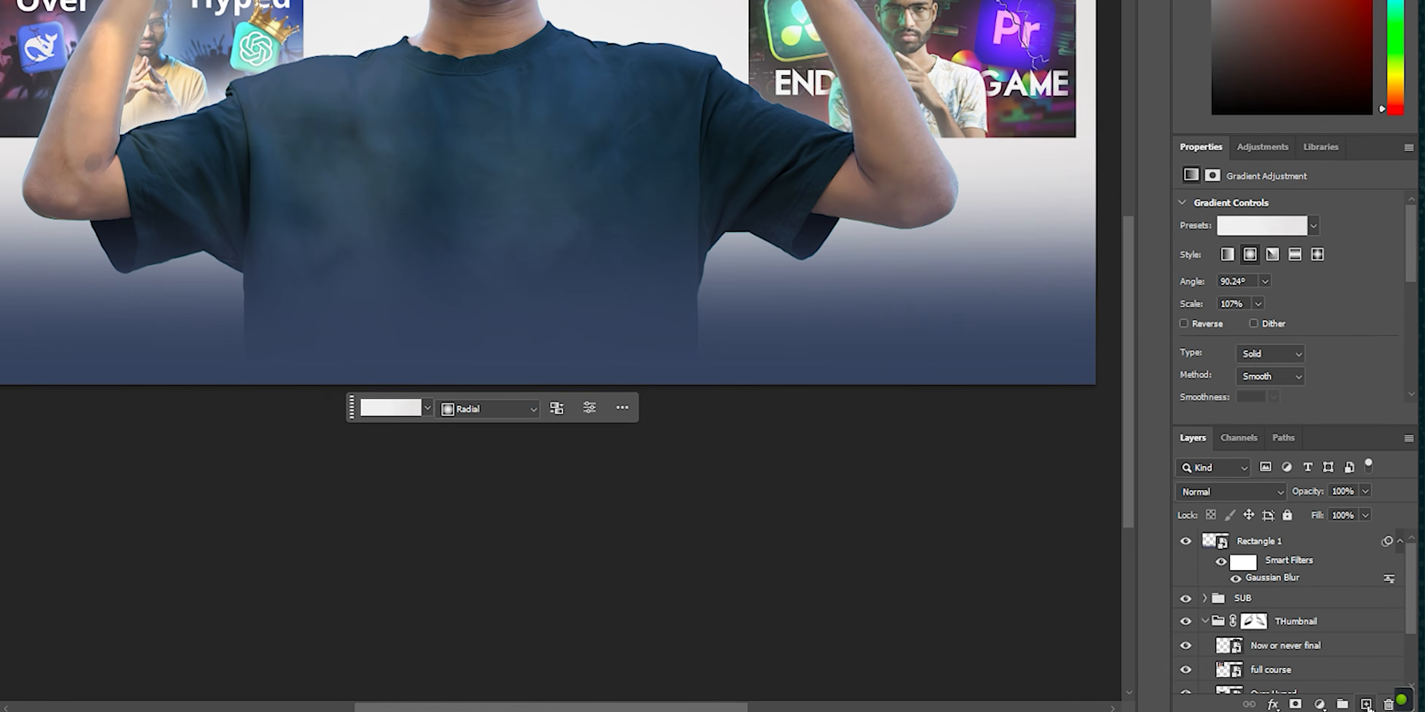
Create a new layer named text and move it to the top of the layer stack.
left_click(1326, 703)
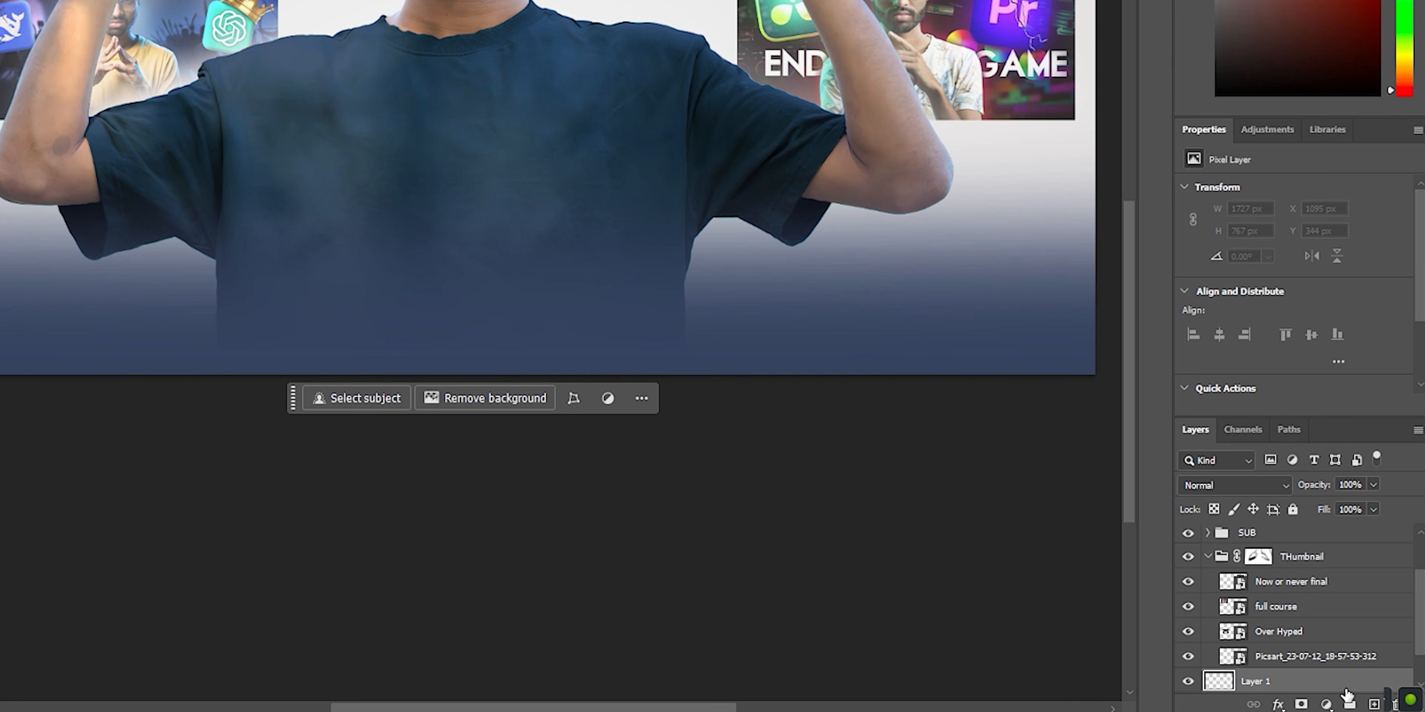
type("text")
left_click_drag(1319, 676, 1343, 530)
scroll(747, 429, "up", 2)
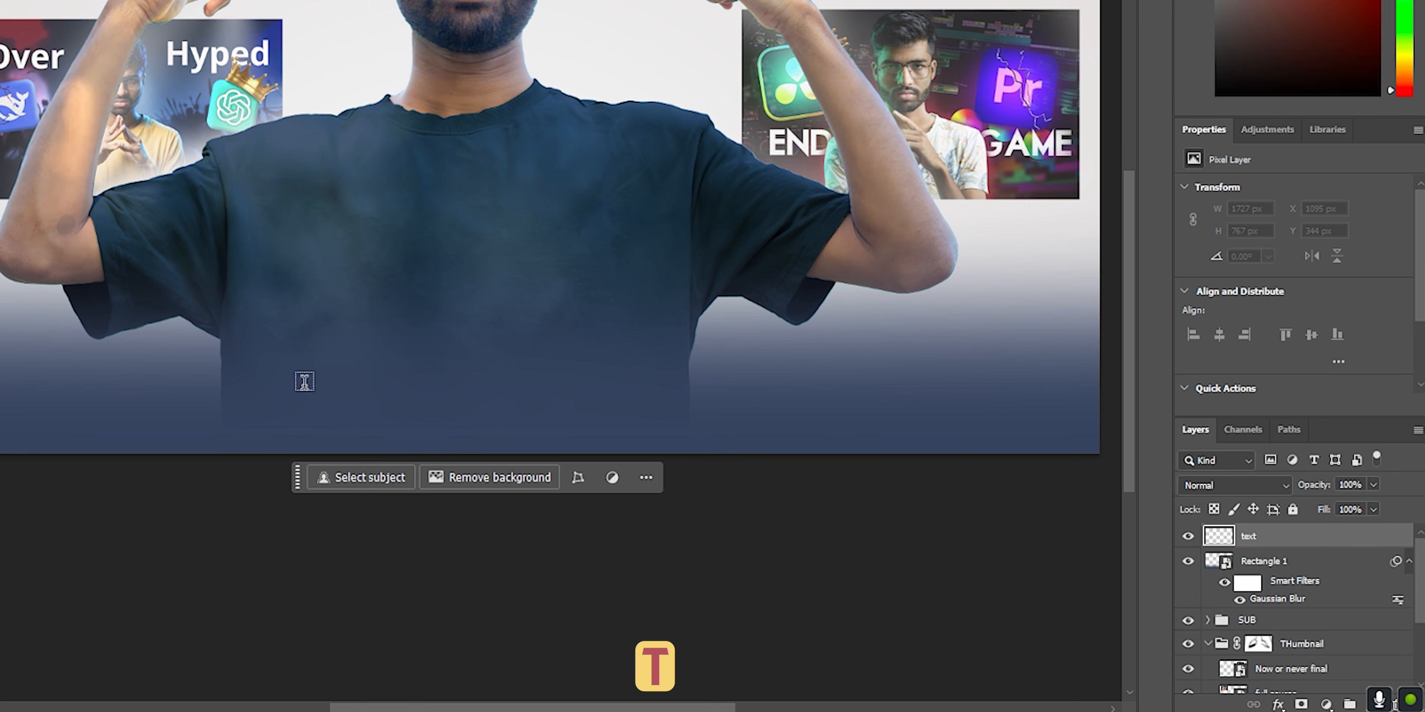
Add the word Design in white Maximum Impact over the blue base and enlarge it to about 65 pt, left of centre.
left_click(295, 385)
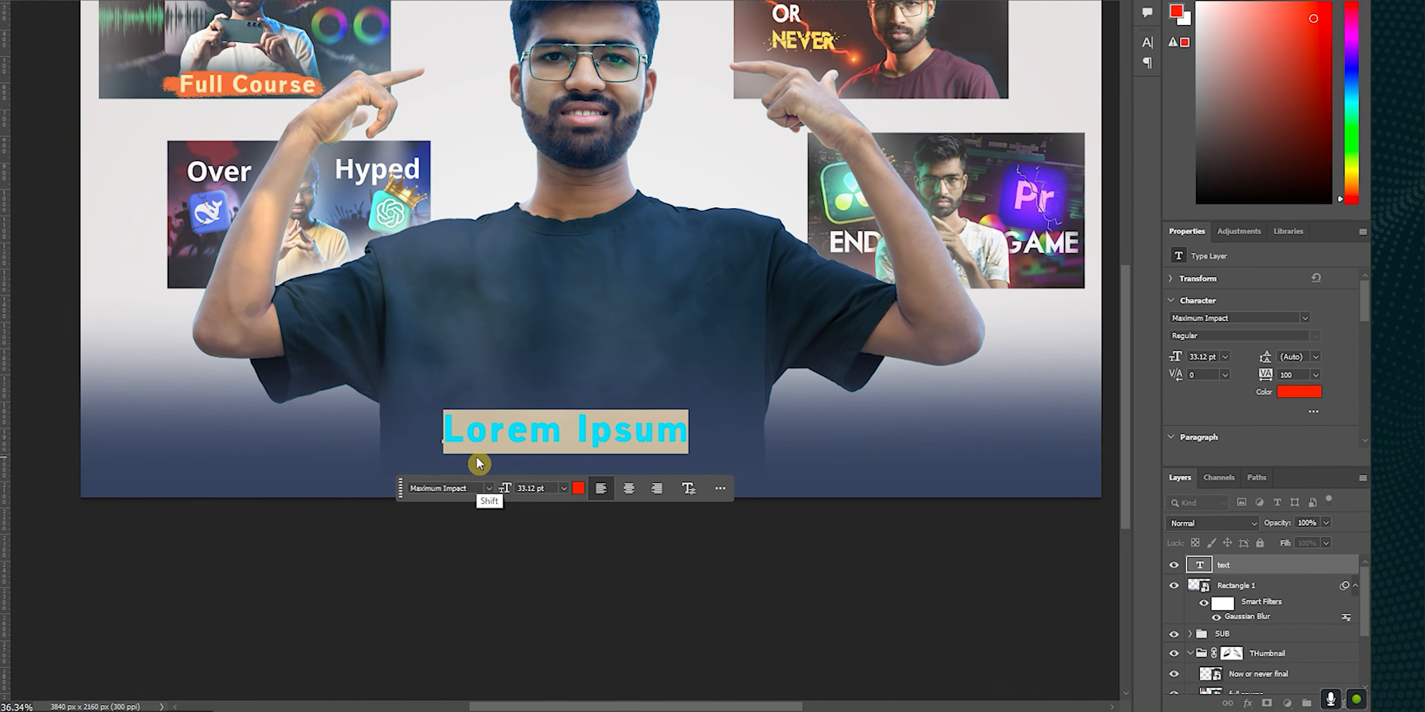
type("Design")
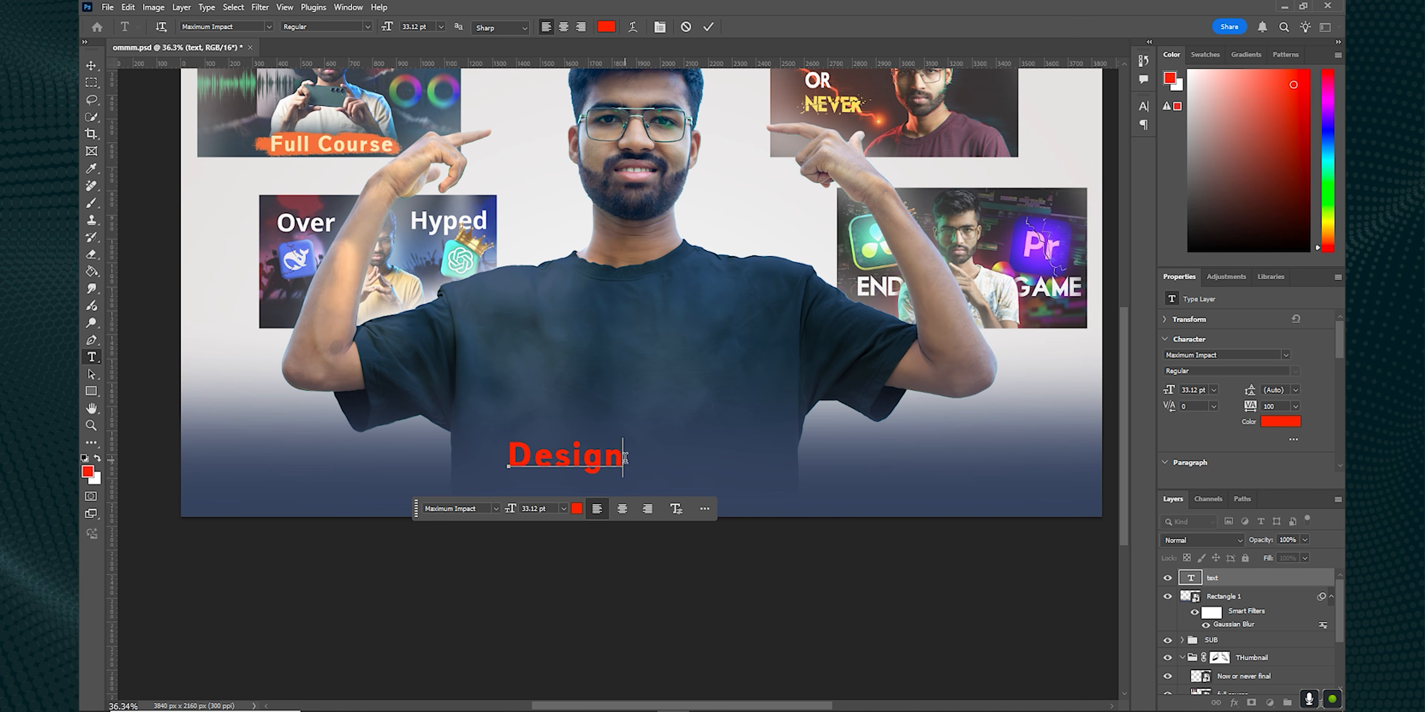
left_click_drag(628, 462, 505, 464)
left_click_drag(1235, 135, 1188, 70)
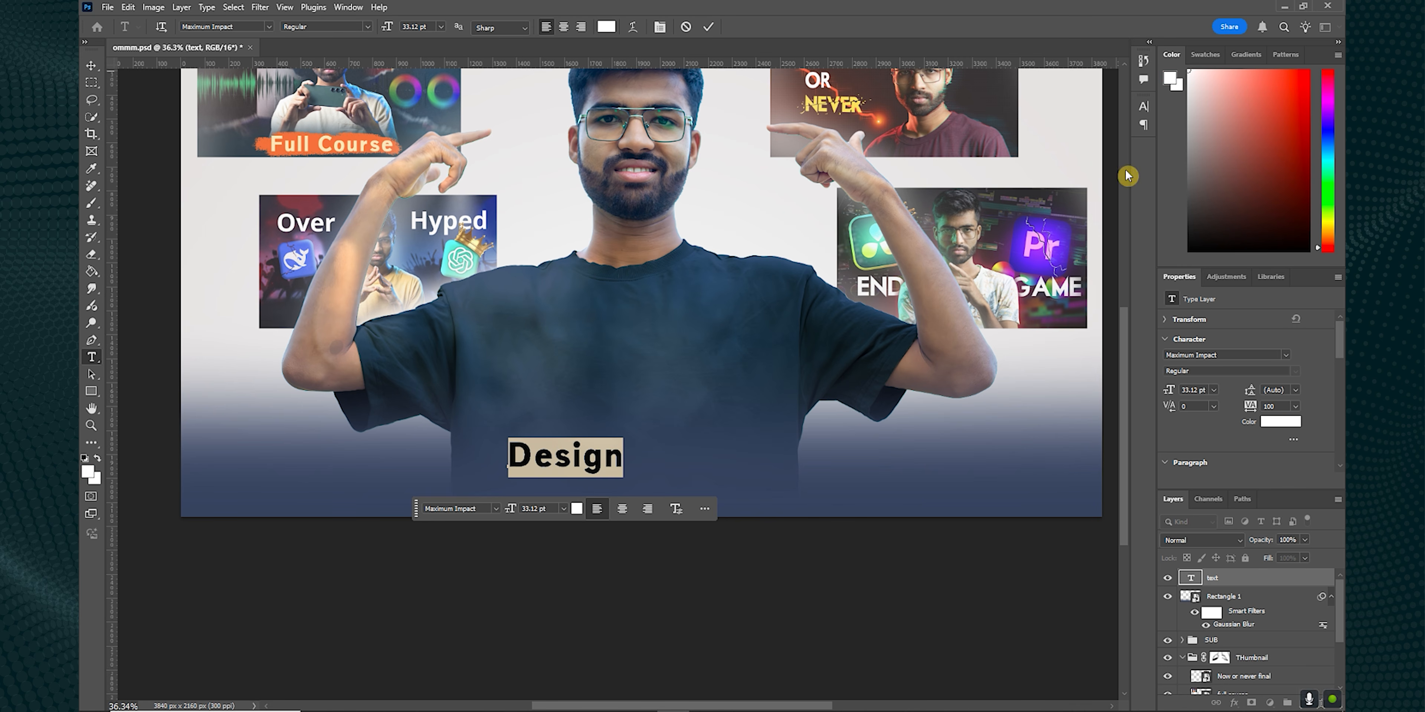
key("ctrl+Return")
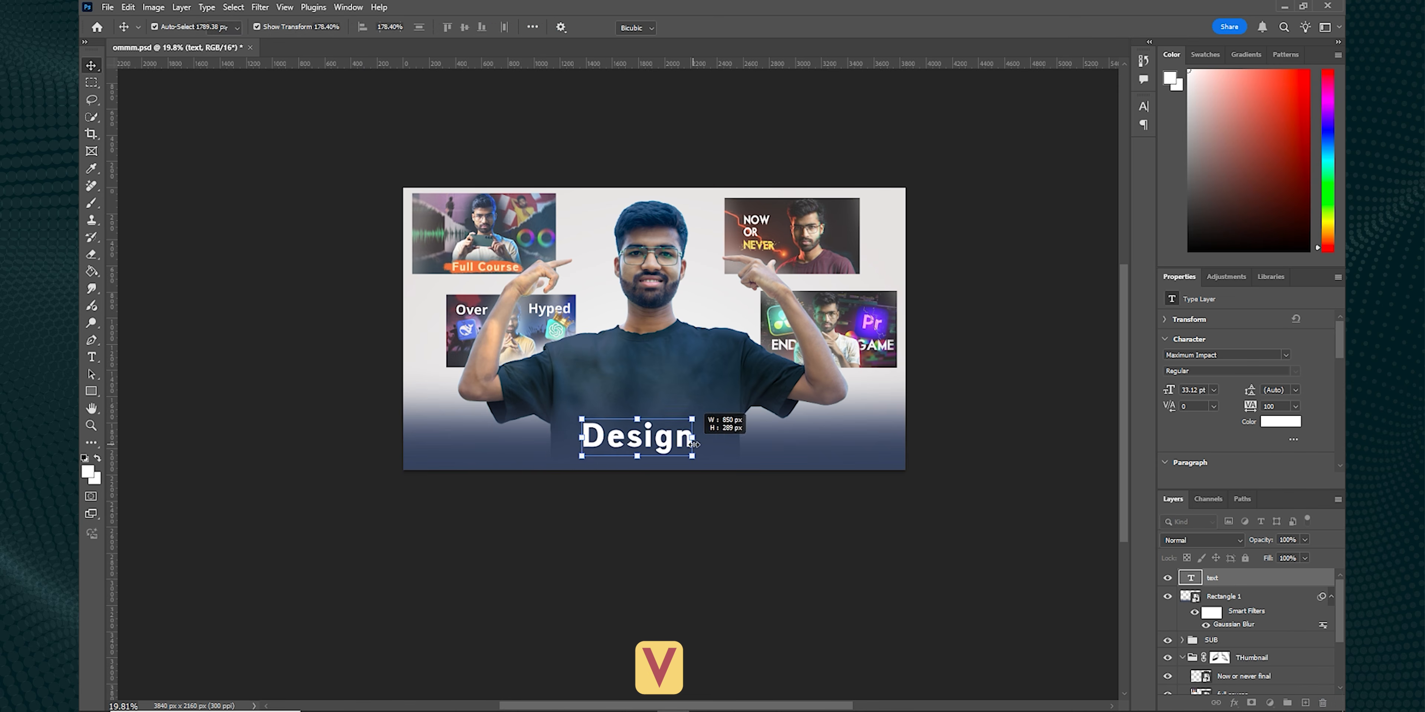
left_click_drag(673, 440, 600, 443)
key("Return")
Duplicate the Design text to its right, change the copy to Psychology, and space the two words across the blue base.
key("ctrl+j")
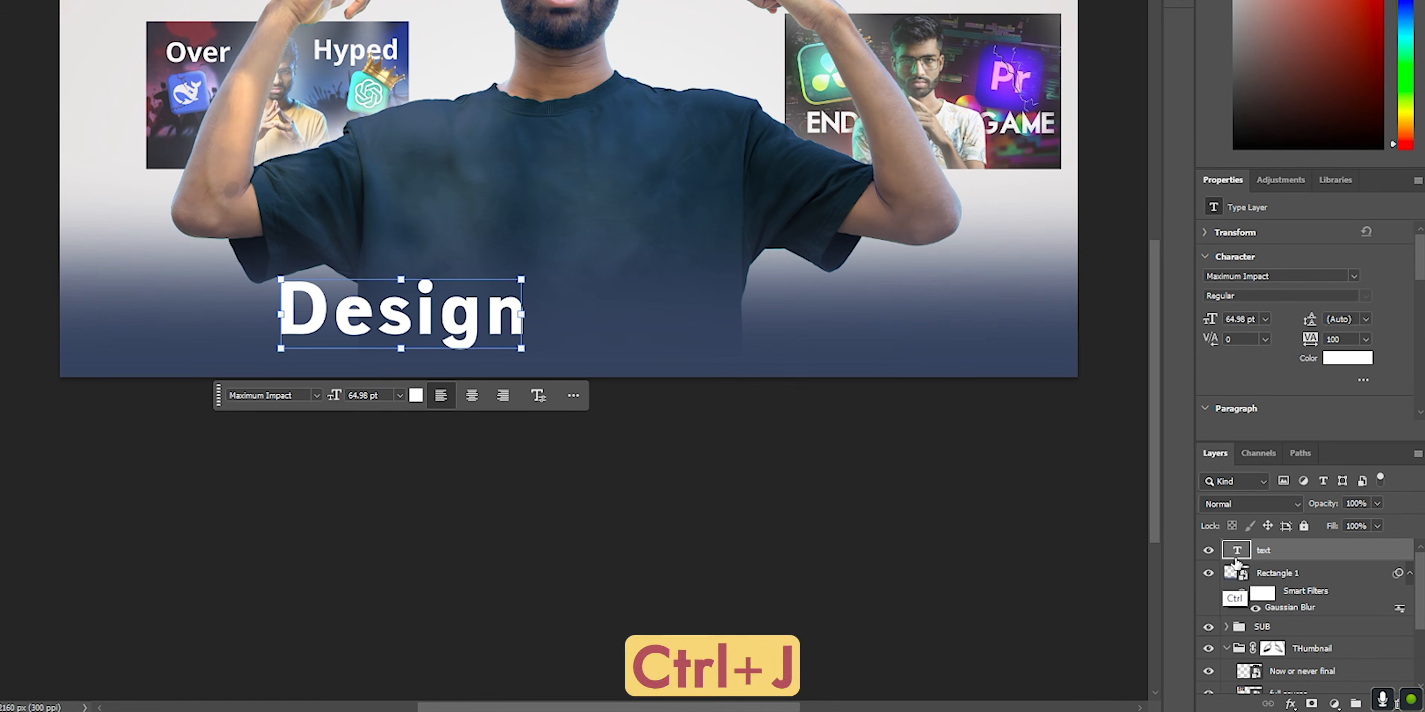
left_click_drag(505, 315, 787, 316)
double_click(788, 316)
type("Psychology")
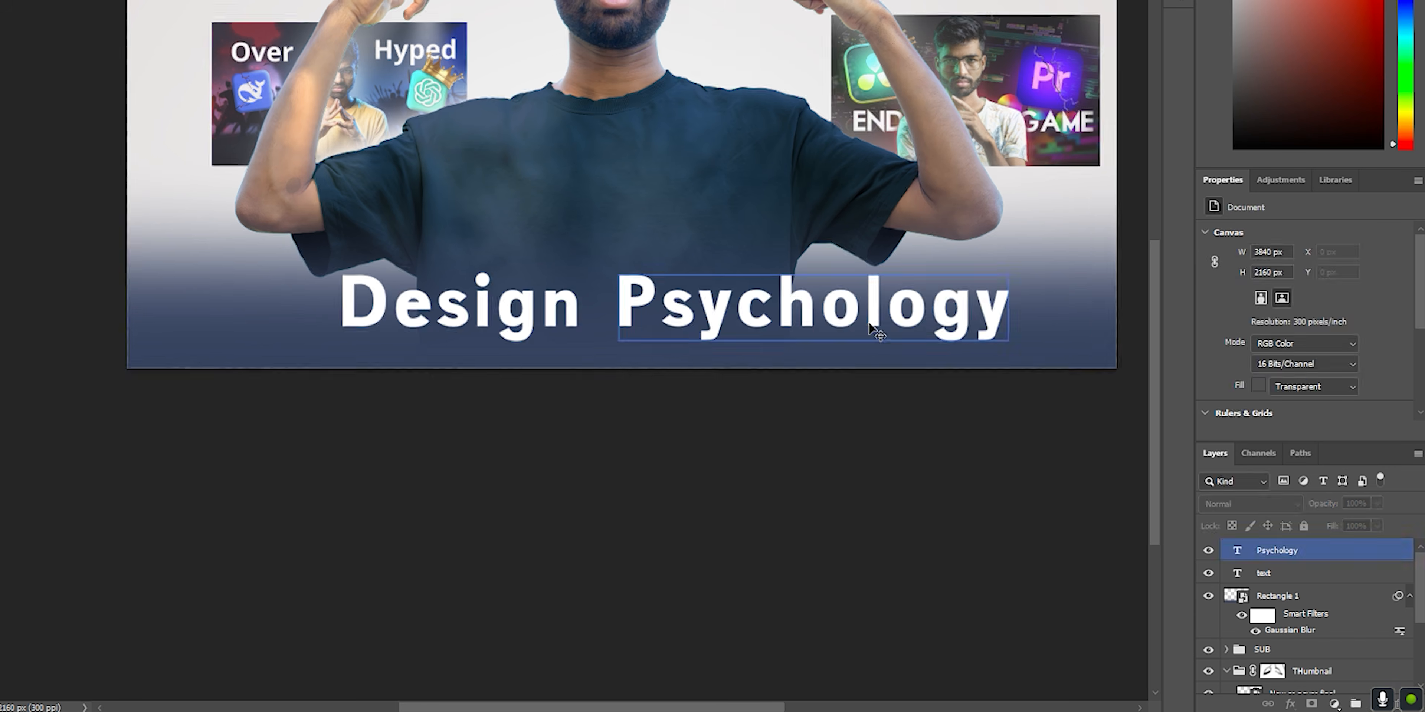
left_click_drag(881, 321, 869, 321)
left_click(458, 309)
left_click_drag(457, 309, 403, 308)
left_click_drag(801, 313, 780, 312)
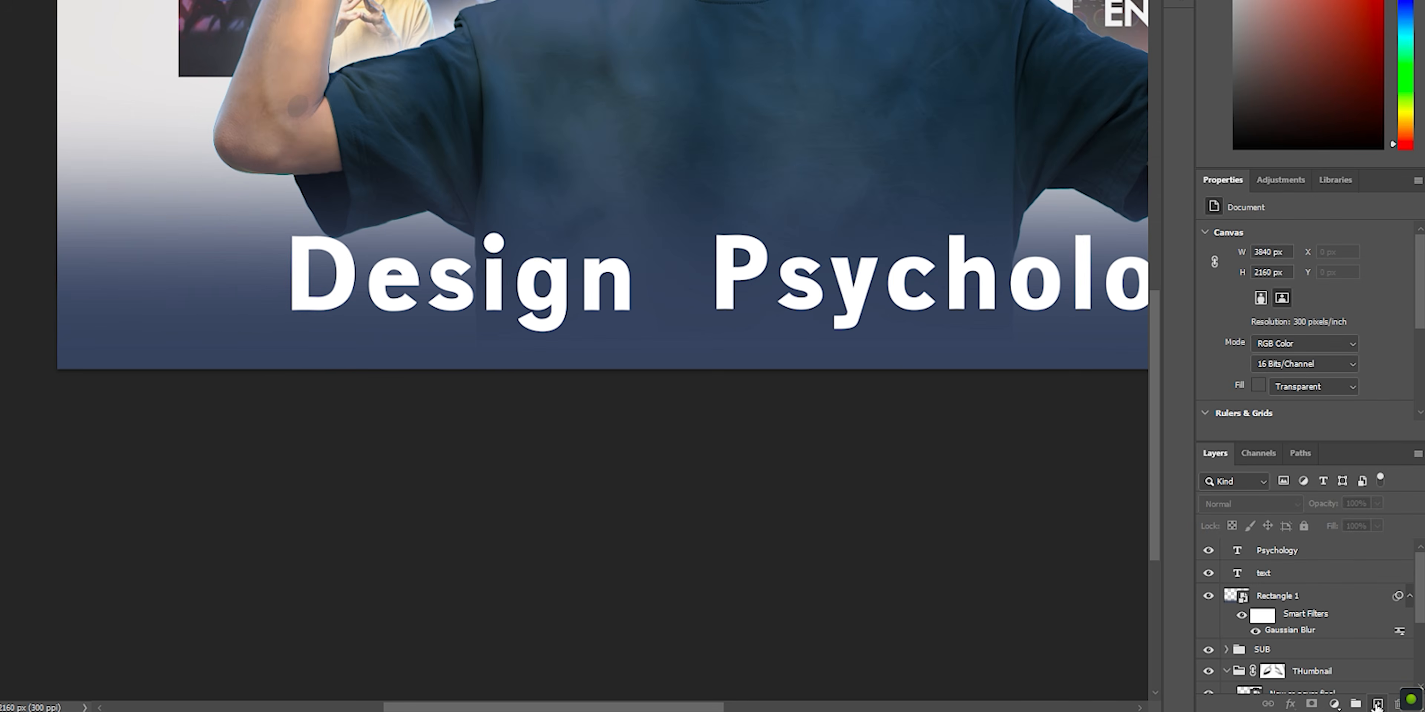
Create a new layer named crossb above the Psychology text.
left_click(1377, 703)
type("cross")
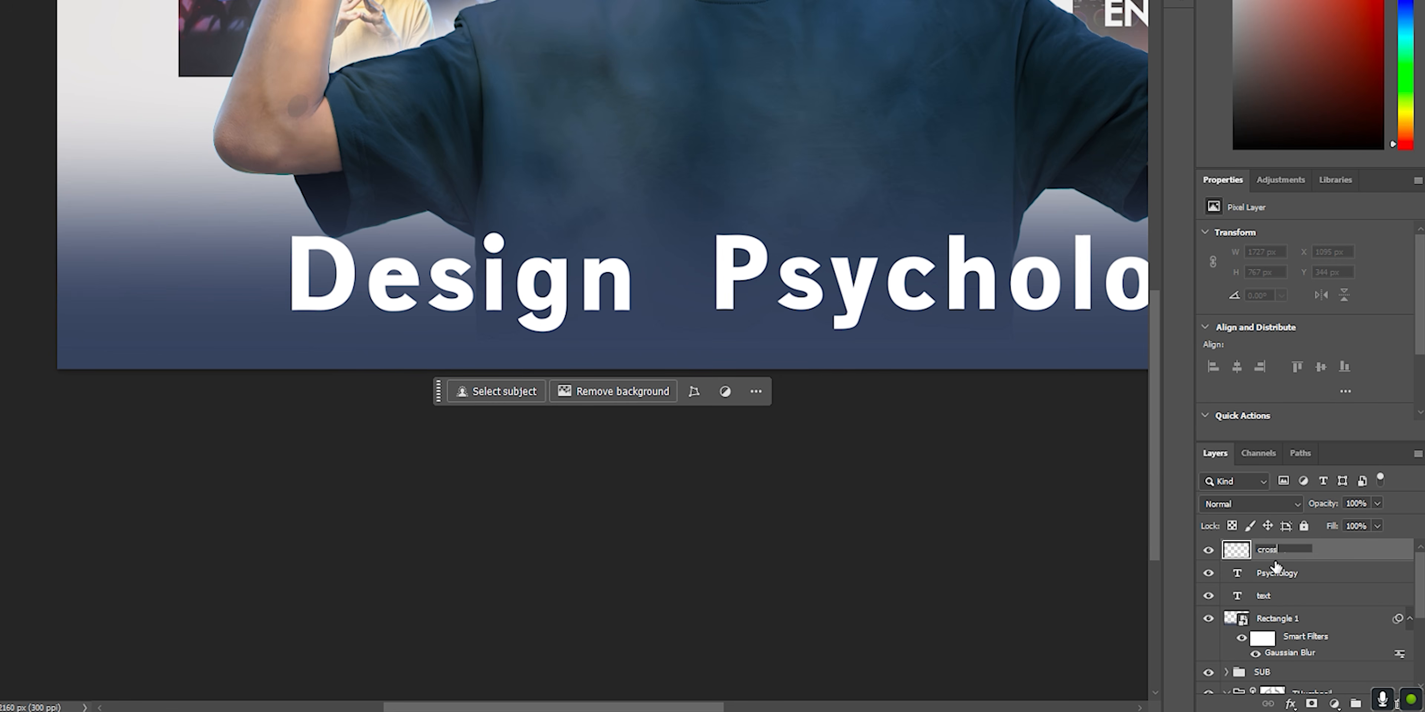
type("b")
key("Return")
Set the brush opacity to 100% and choose the KYLE Ultimate Charcoal Pencil 25px brush.
right_click(639, 239)
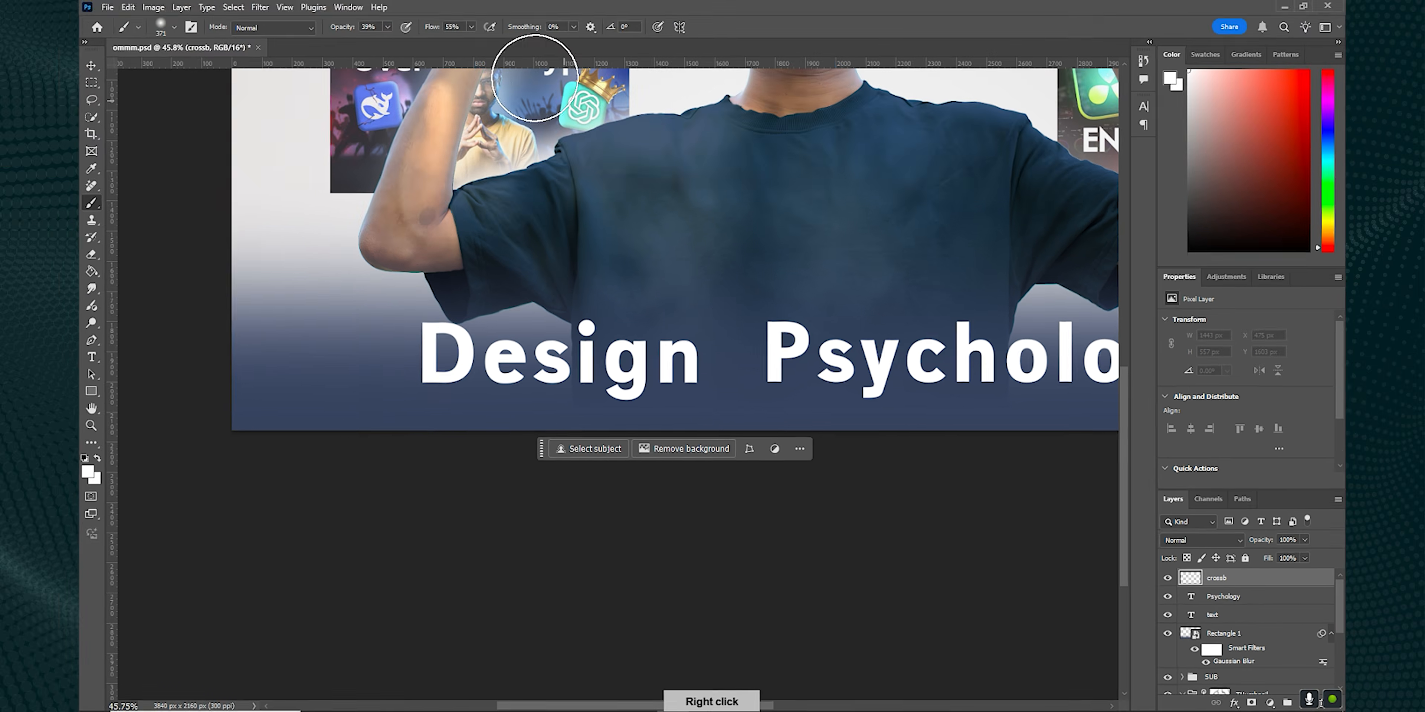
key("b")
mouse_move(389, 29)
left_mouse_down()
mouse_move(480, 51)
mouse_move(521, 45)
left_mouse_up()
right_click(813, 408)
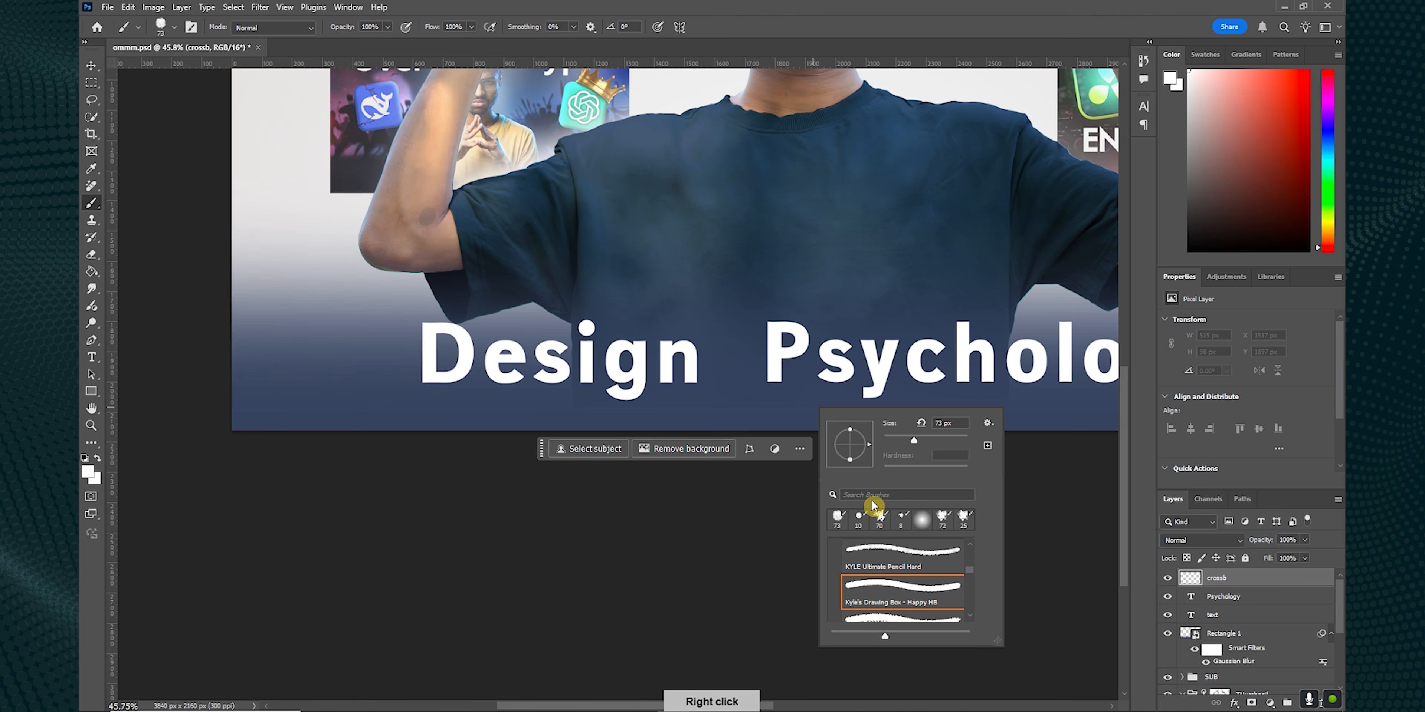
left_click(923, 618)
Paint a red strikethrough across the word Design with the brush at 32 px, undoing the unwanted trial strokes.
left_click_drag(586, 327, 822, 322)
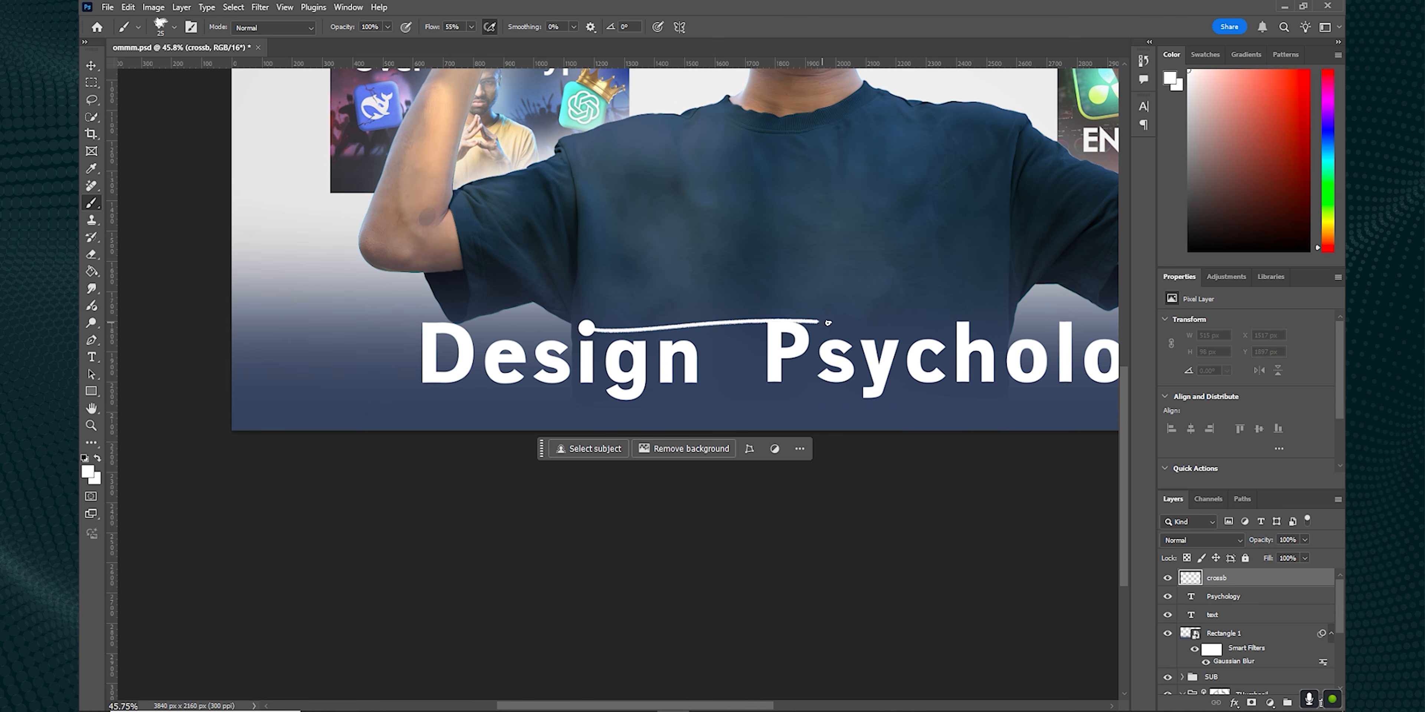
key("ctrl+z")
right_click(713, 364, "alt")
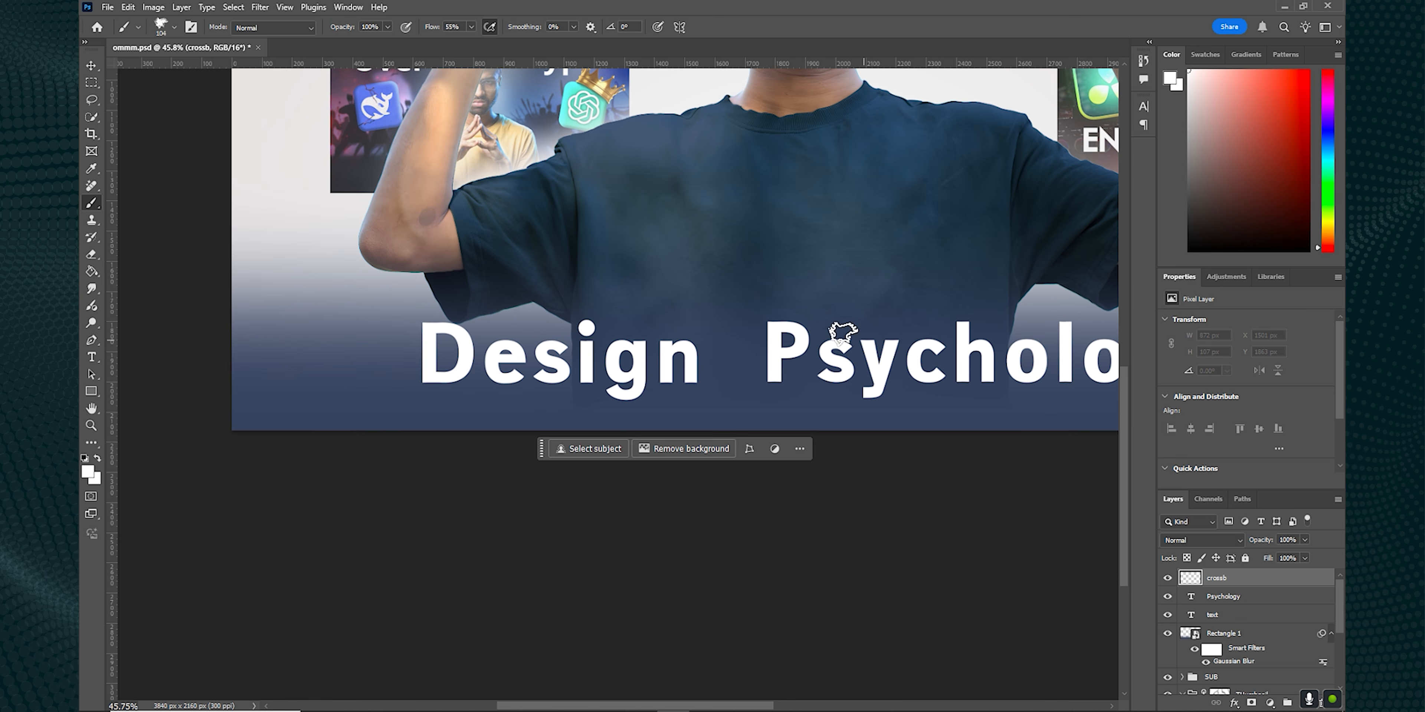
scroll(878, 332, "up", 3)
scroll(880, 310, "right", 1)
left_click_drag(315, 458, 674, 483)
key("ctrl+z")
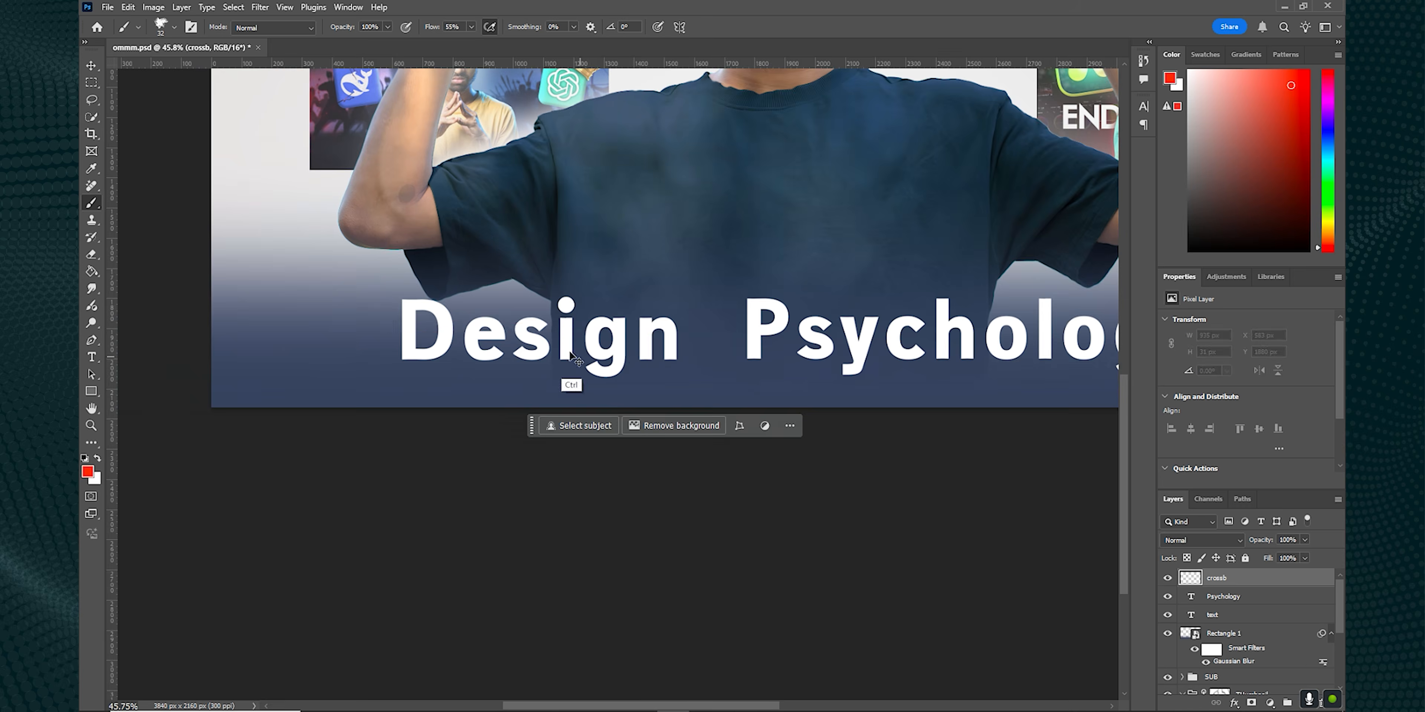
left_click_drag(313, 329, 728, 340)
left_click_drag(736, 345, 381, 357)
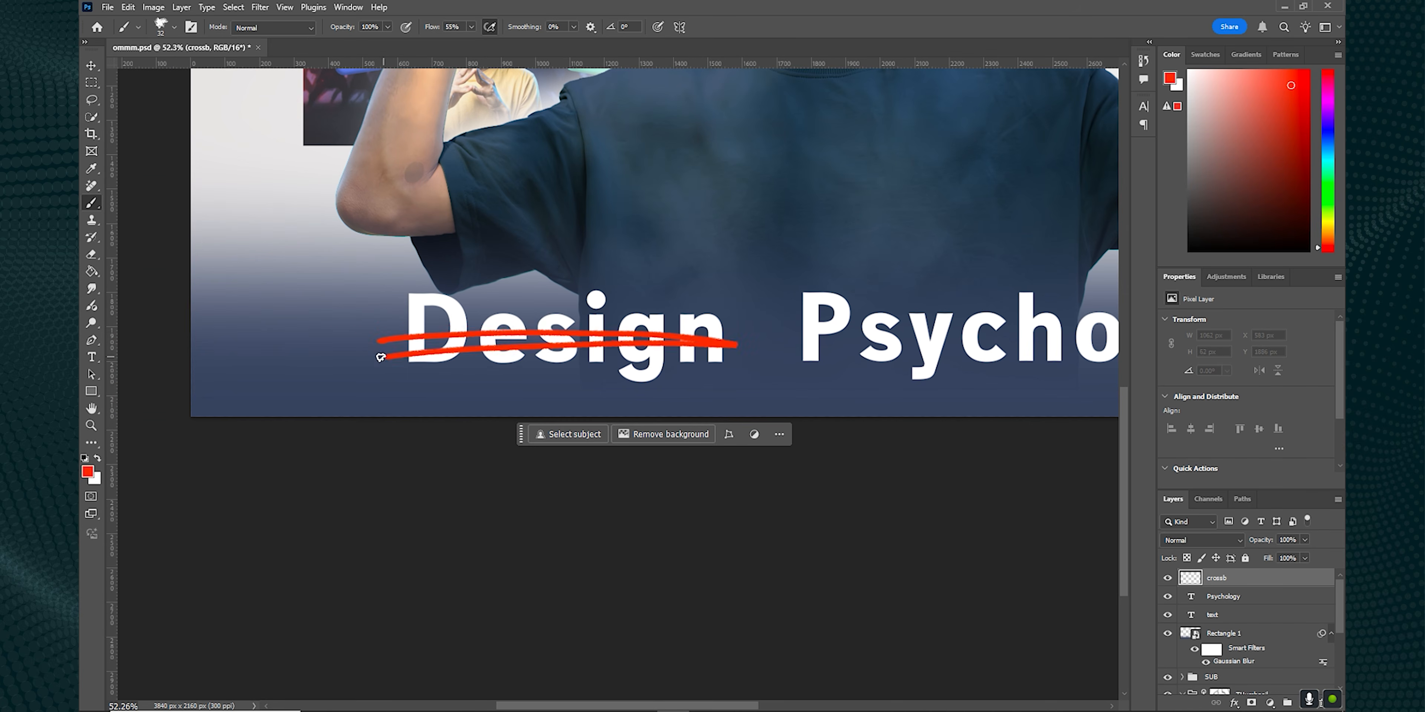
key("ctrl+z")
key("ctrl+z")
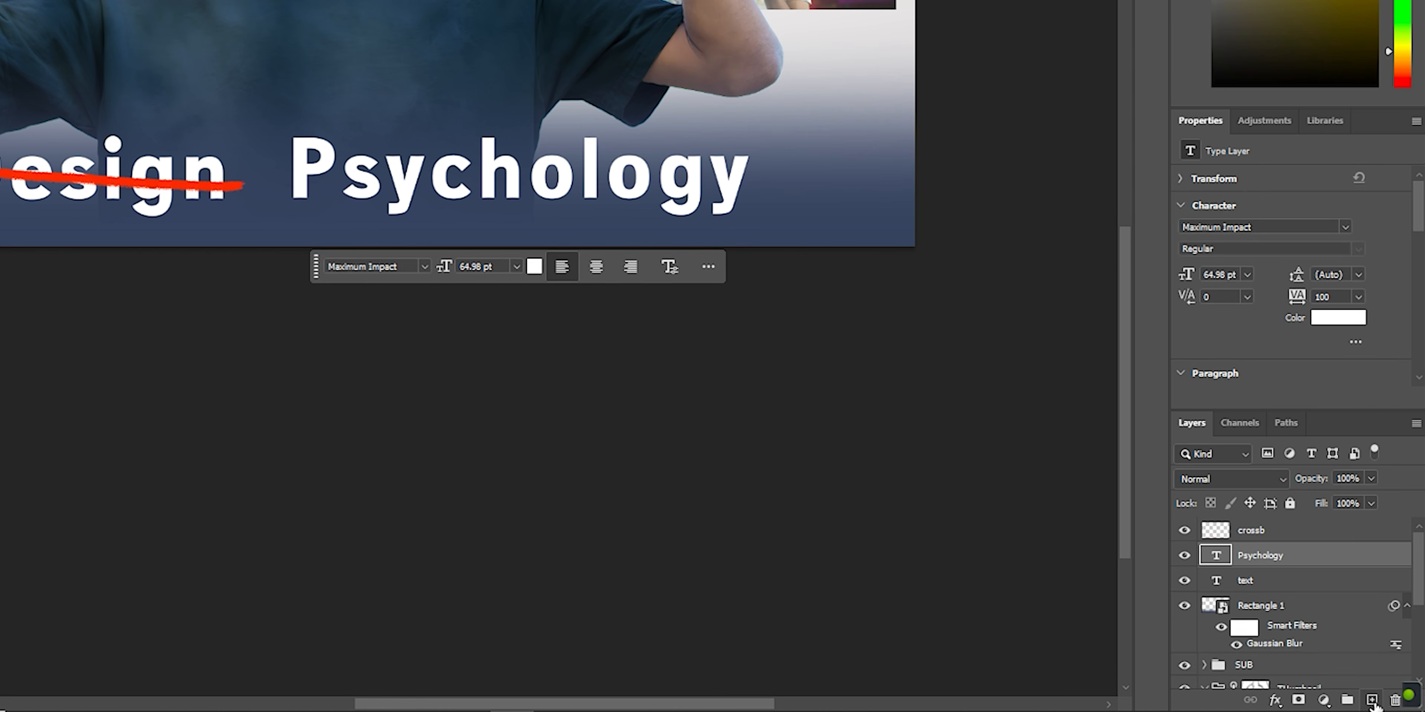
Create a new layer named stroke directly below the Psychology text layer.
left_click(1335, 700)
left_click_drag(1286, 559, 1257, 584)
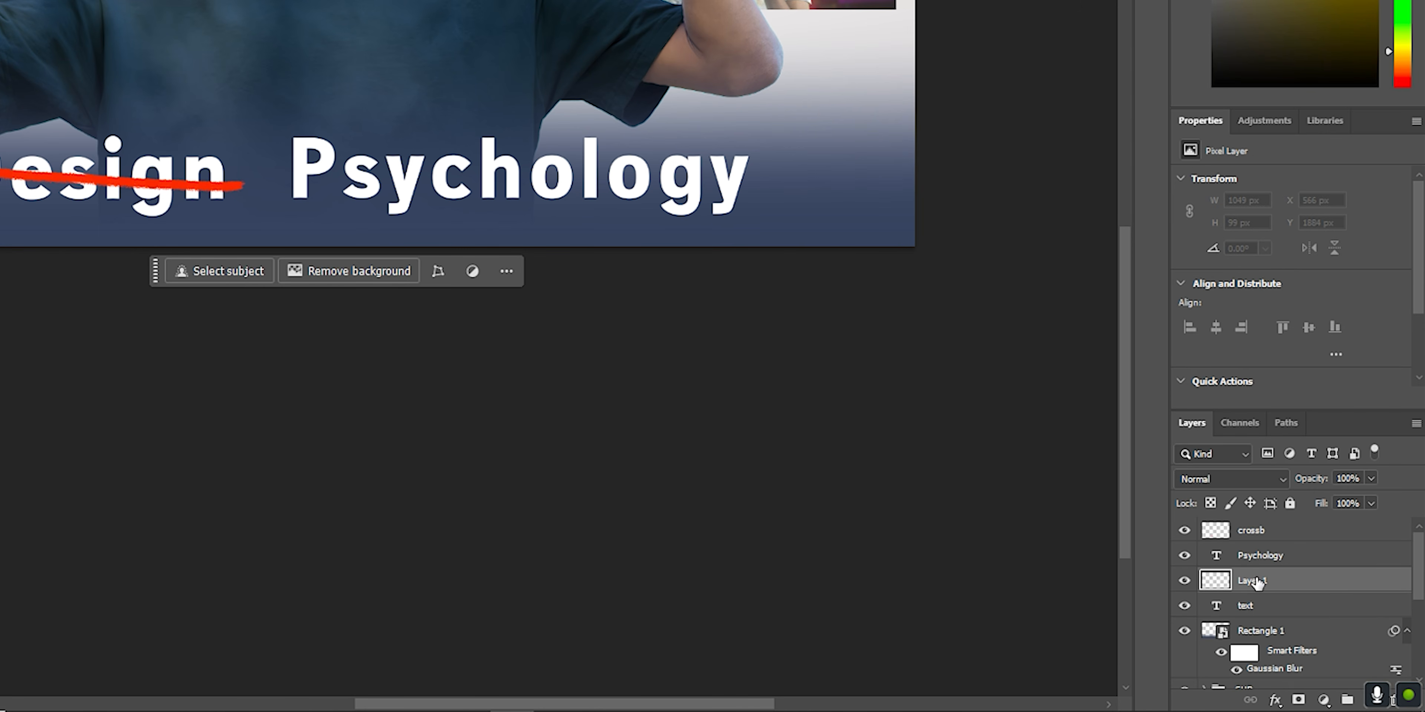
type("stroke")
Recolour the word Psychology to a pale cream-orange.
double_click(1216, 556)
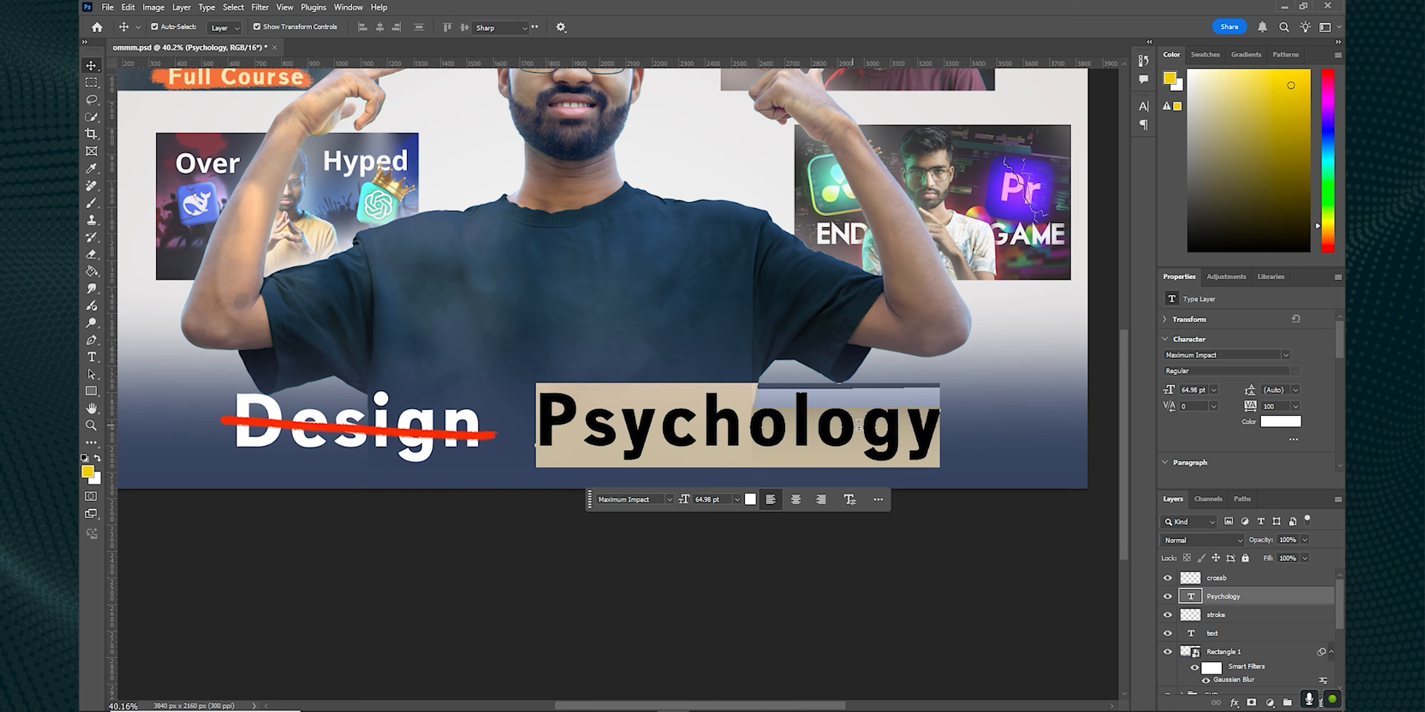
mouse_move(1327, 228)
left_mouse_down()
mouse_move(1326, 206)
mouse_move(1327, 232)
left_mouse_up()
left_click(1224, 71)
left_click(969, 548)
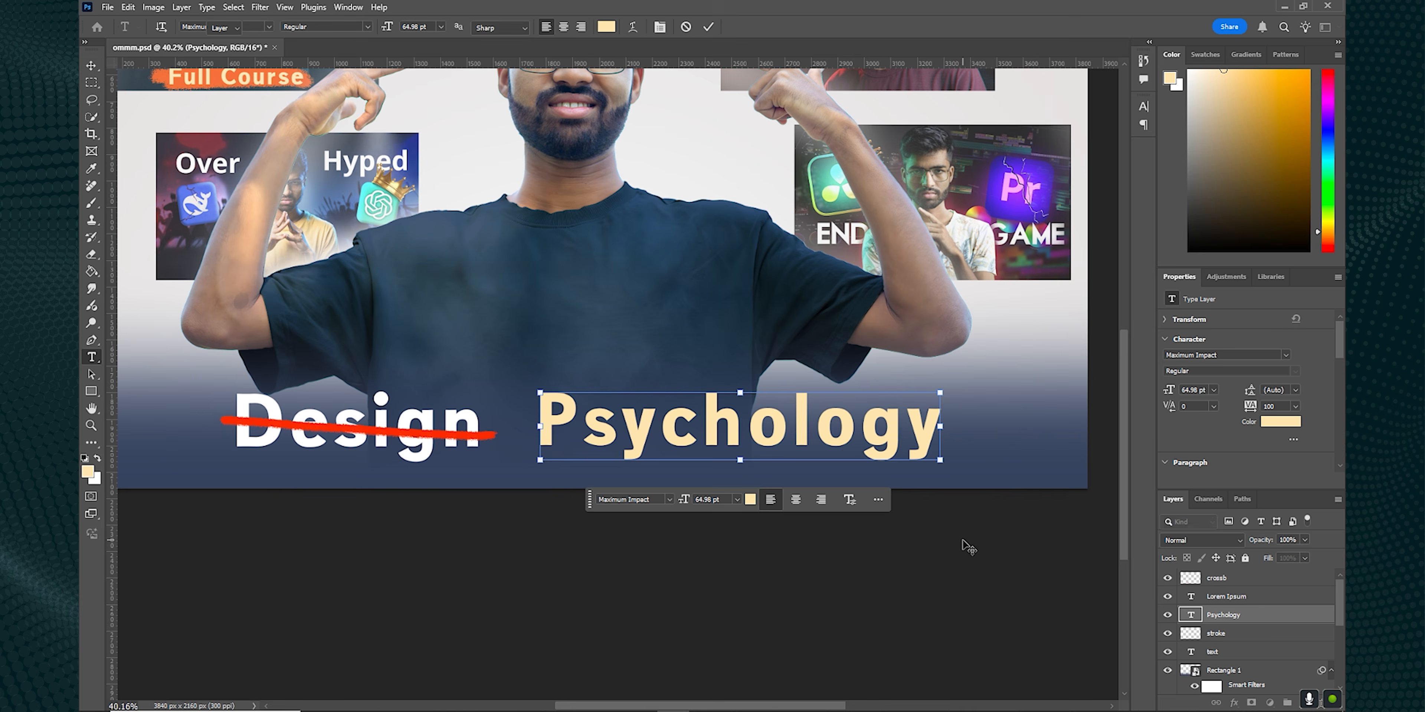
key("v")
scroll(979, 560, "down", 2)
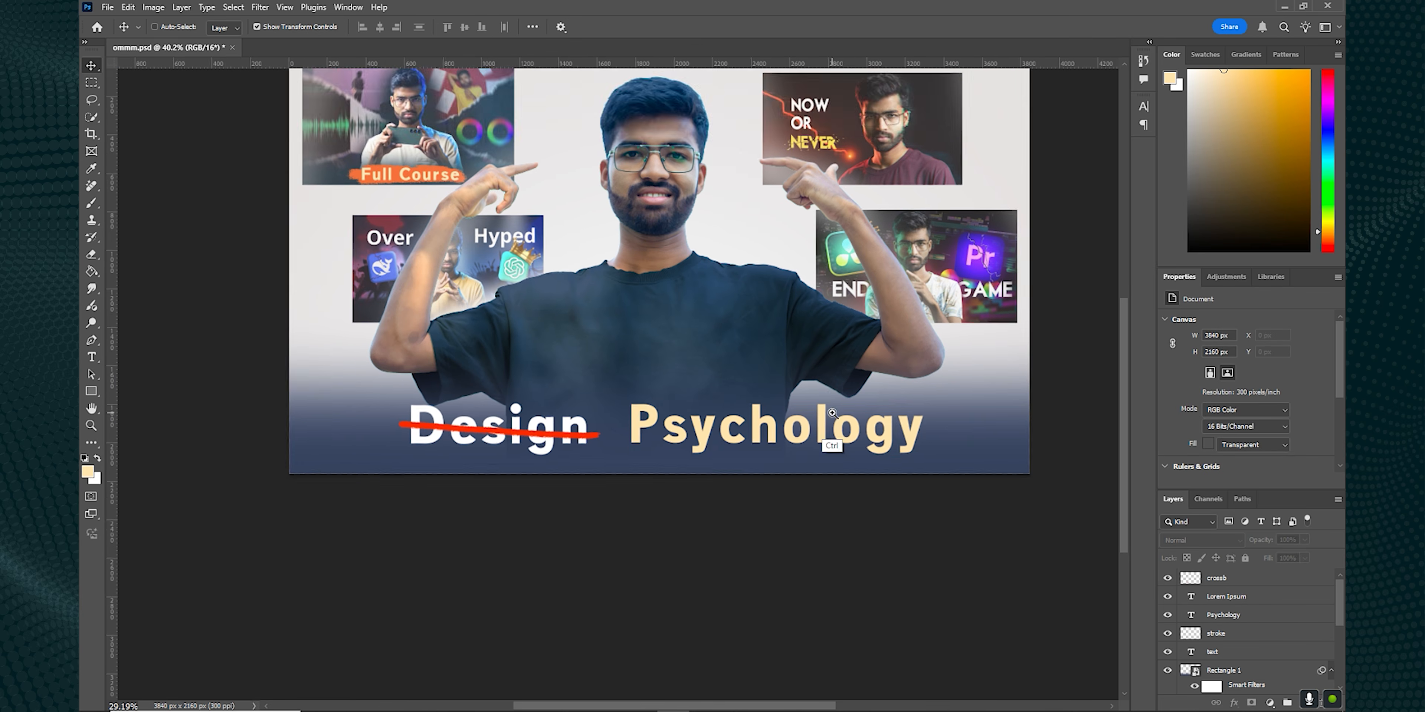
Select the stroke layer and choose the Kyle's Ultimate Pastel Palooza brush.
left_click(1212, 631)
key("b")
right_click(908, 395)
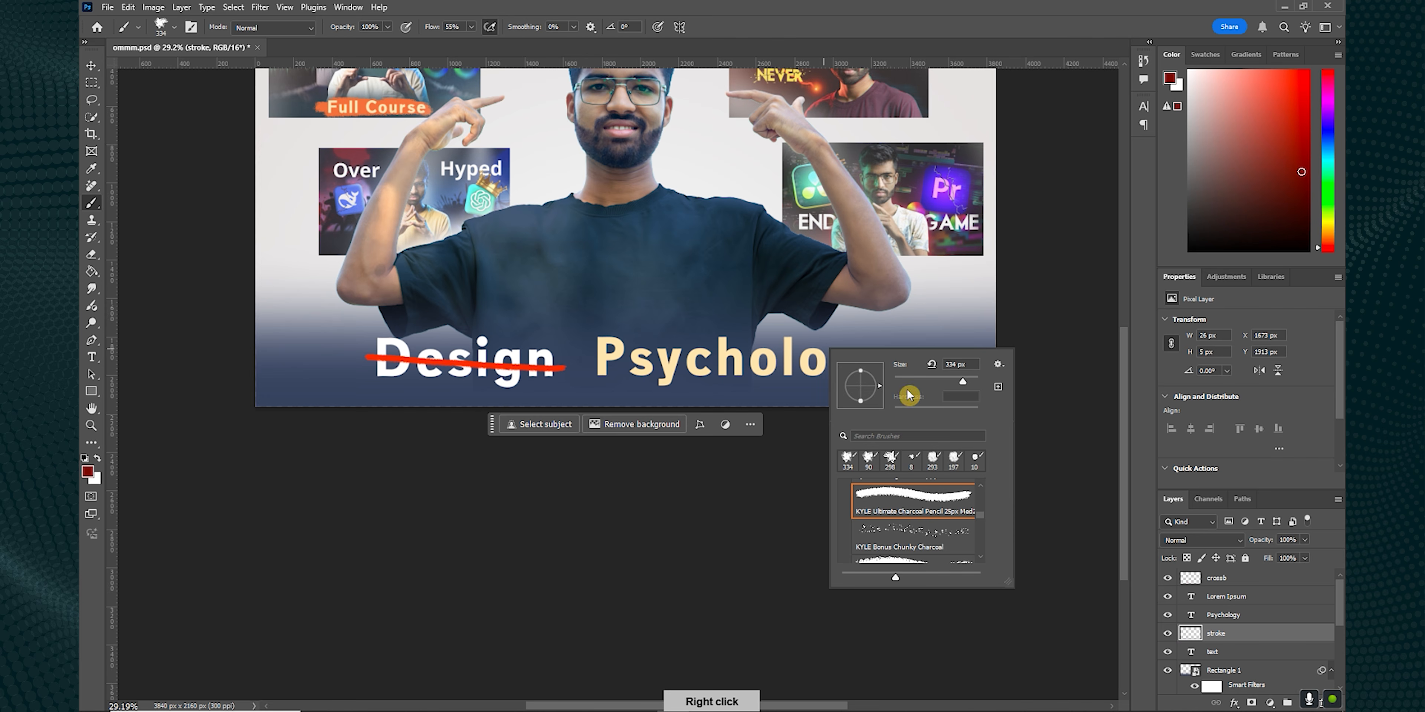
left_click_drag(982, 513, 981, 519)
left_click(913, 512)
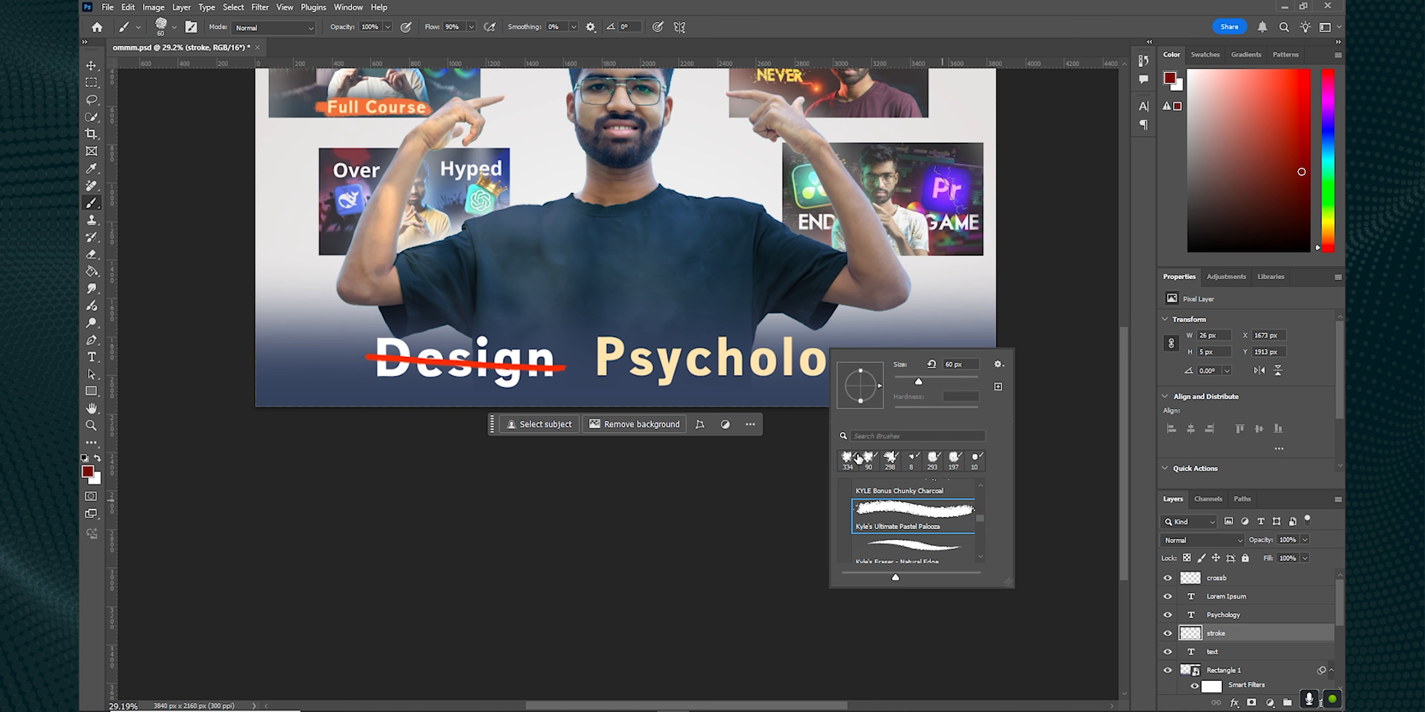
Paint a rough brownish-red backdrop behind the word Psychology on the stroke layer with the brush at 229 px.
right_click(603, 365)
left_click(1244, 147)
mouse_move(591, 362)
left_mouse_down()
mouse_move(898, 366)
mouse_move(798, 373)
mouse_move(840, 282)
left_mouse_up()
mouse_move(632, 326)
left_mouse_down()
mouse_move(919, 321)
mouse_move(940, 334)
mouse_move(698, 325)
mouse_move(880, 331)
left_mouse_up()
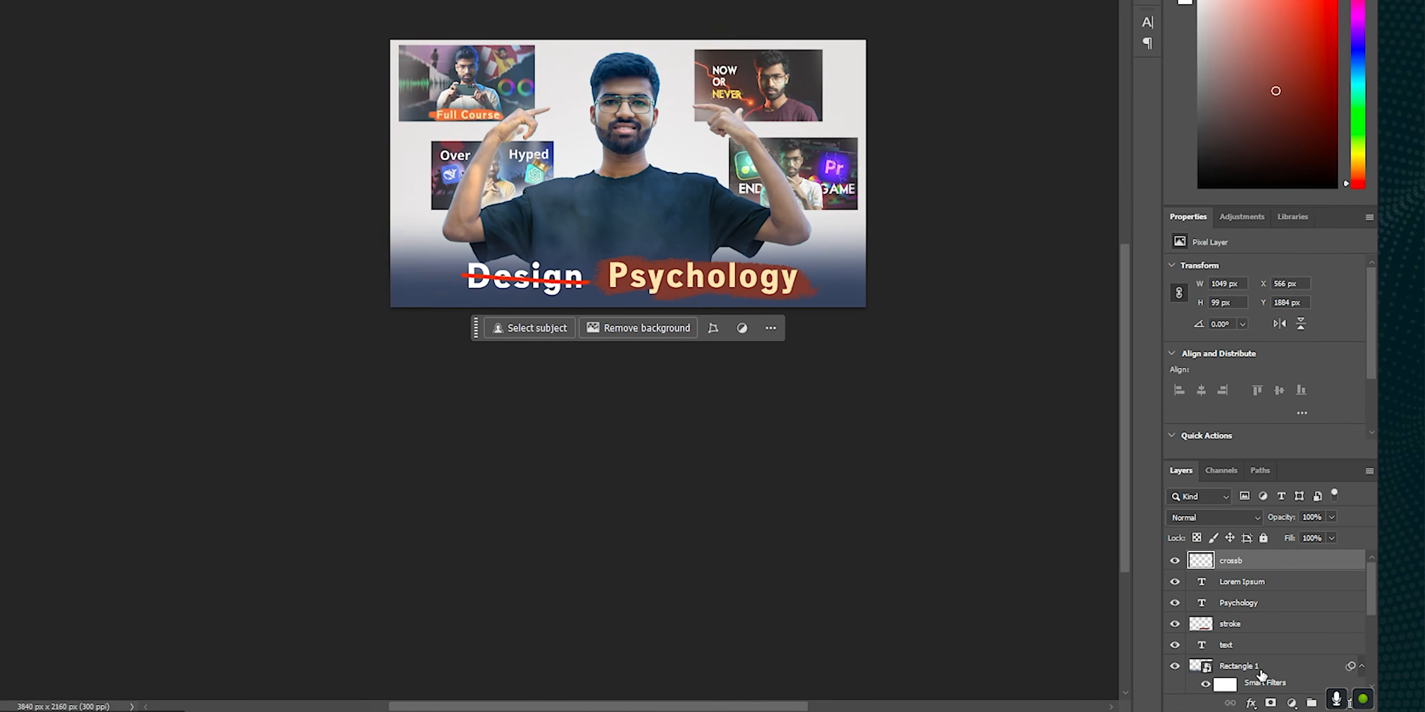
Clip a Hue/Saturation adjustment to Rectangle 1 with hue -2, saturation -24 and lightness -16.
left_click(1247, 675)
left_click(1324, 703)
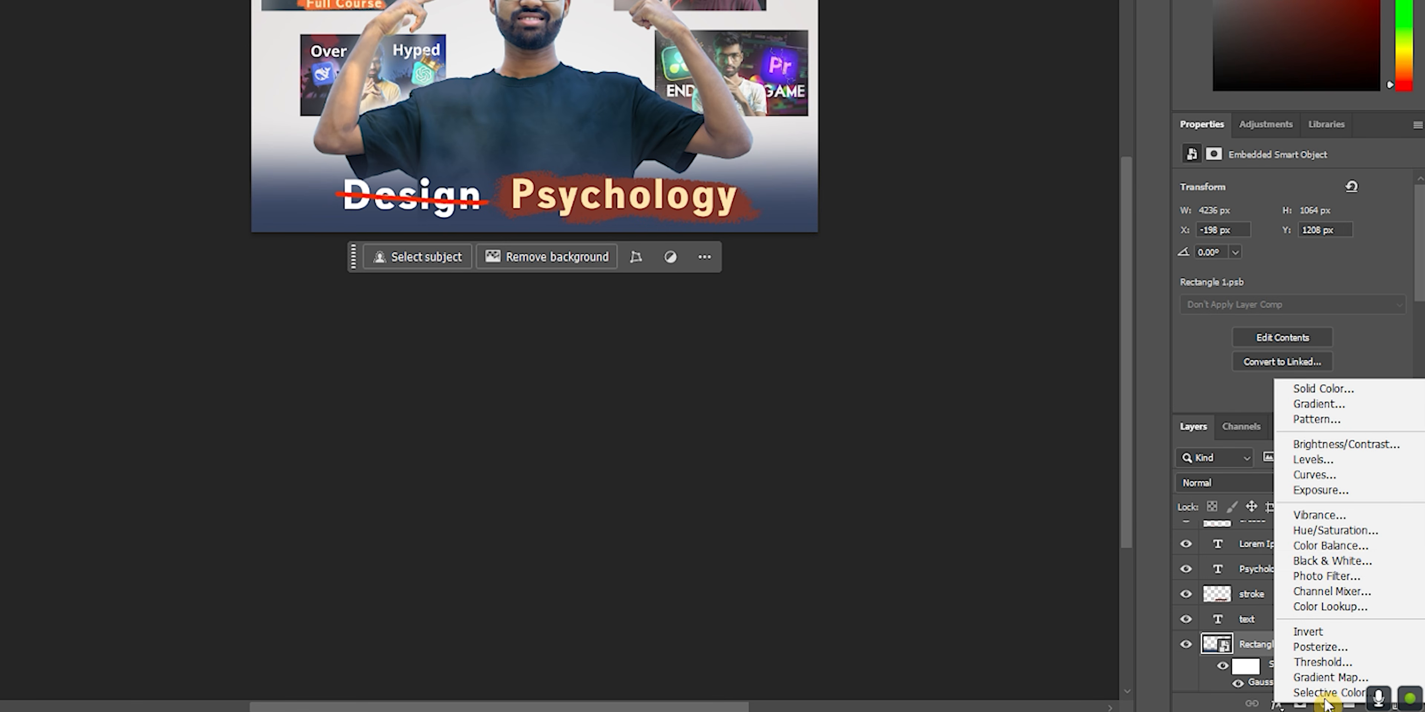
left_click(1346, 531)
left_click_drag(1296, 288, 1354, 288)
left_click(1291, 398)
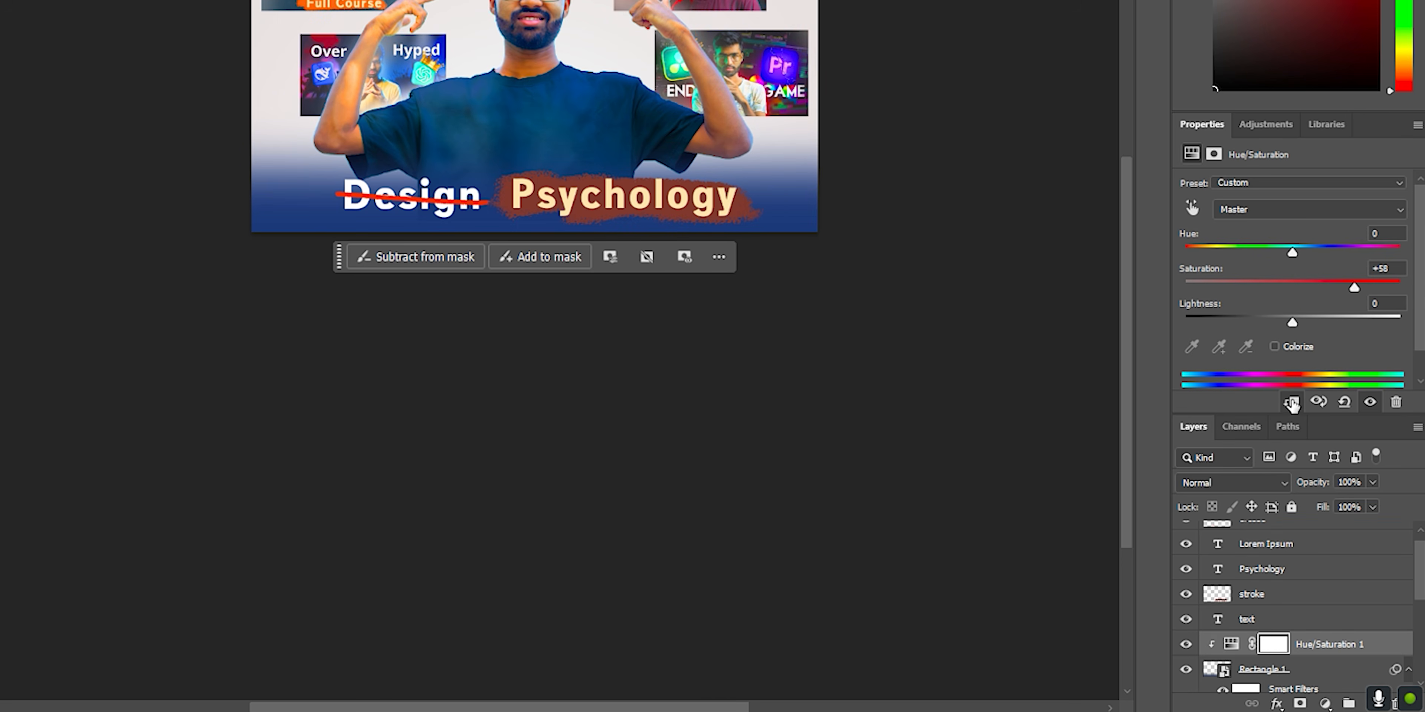
left_click_drag(1330, 288, 1289, 253)
left_click_drag(1292, 287, 1272, 327)
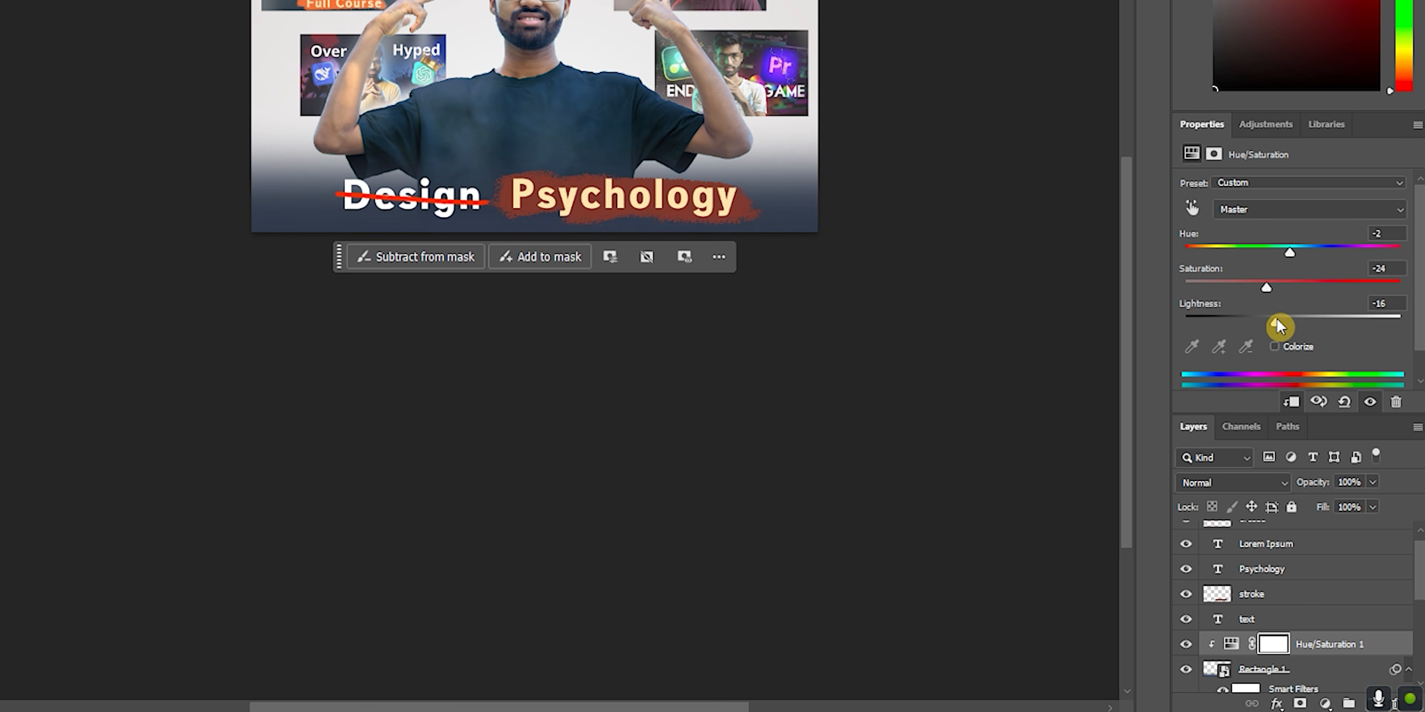
Set the Gaussian Blur smart filter radius of Rectangle 1 to 176.2 pixels.
left_click(1272, 594)
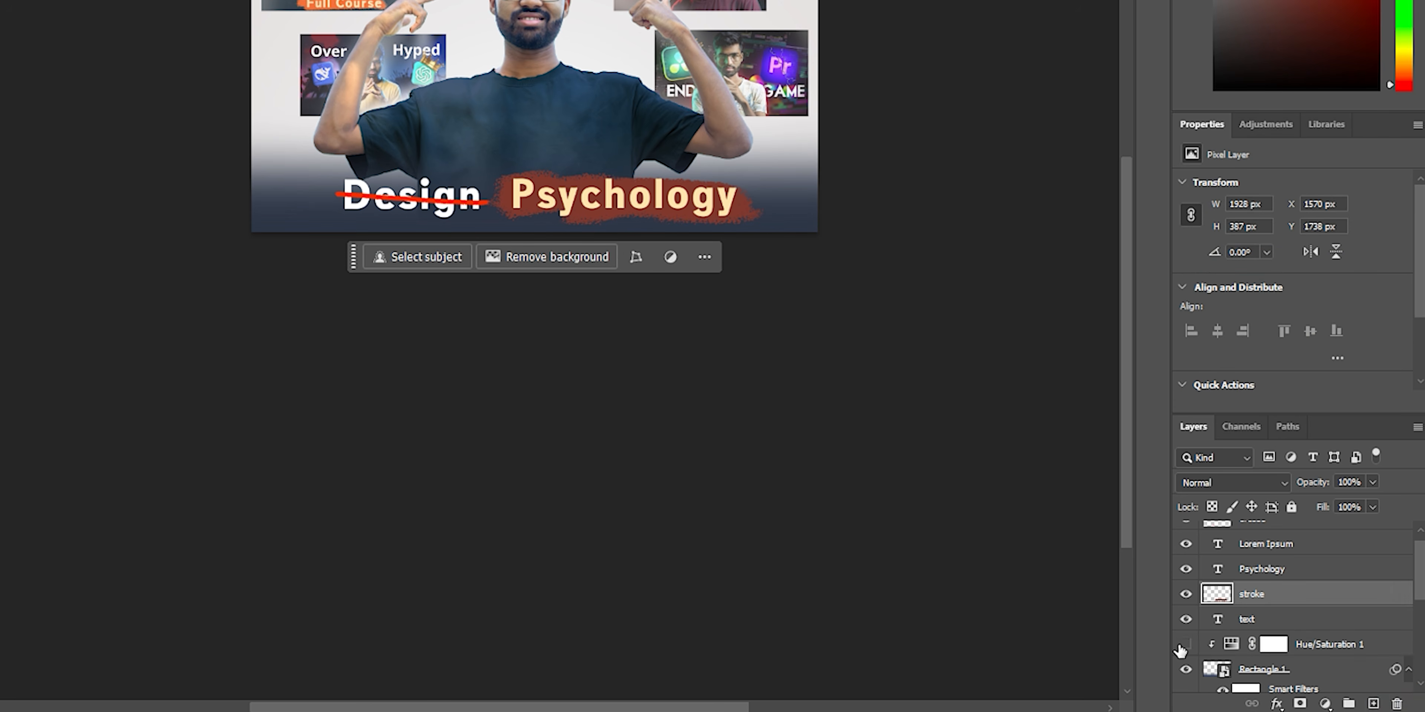
scroll(1319, 581, "down", 3)
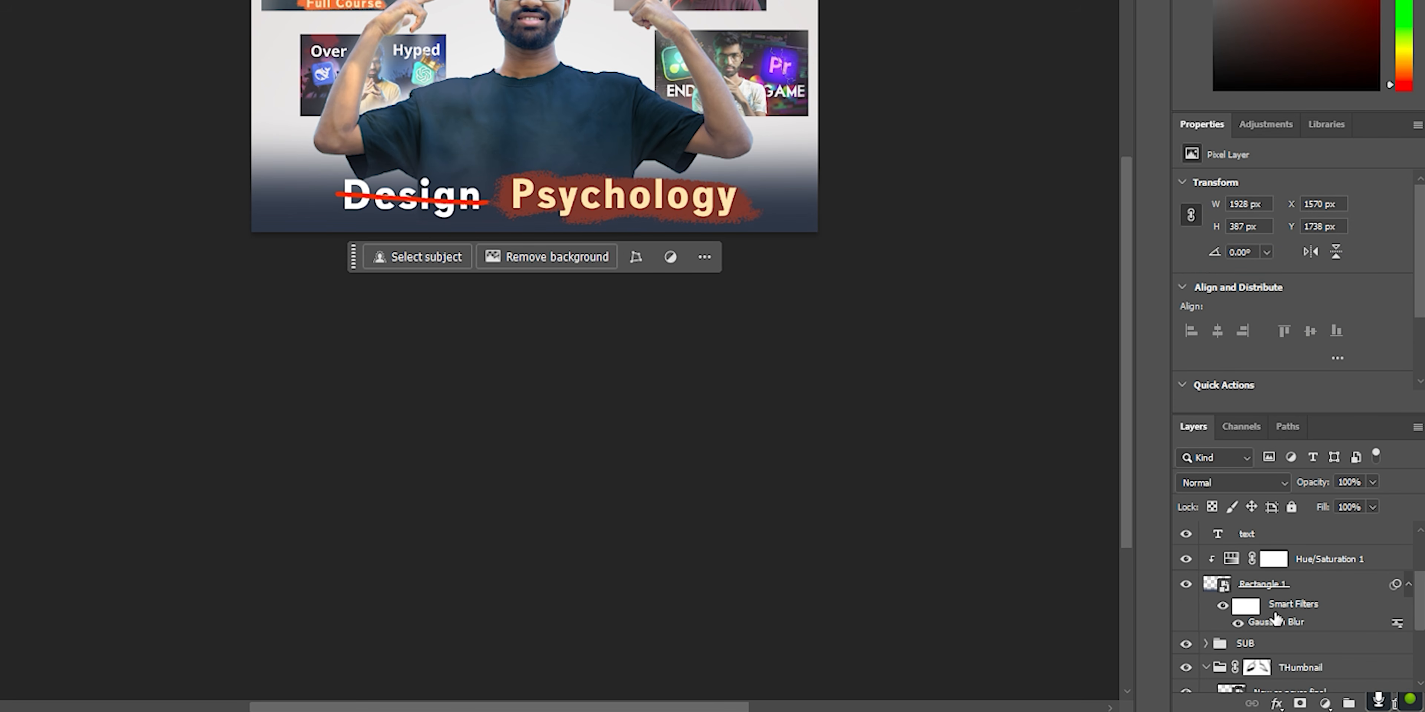
left_click(1284, 594)
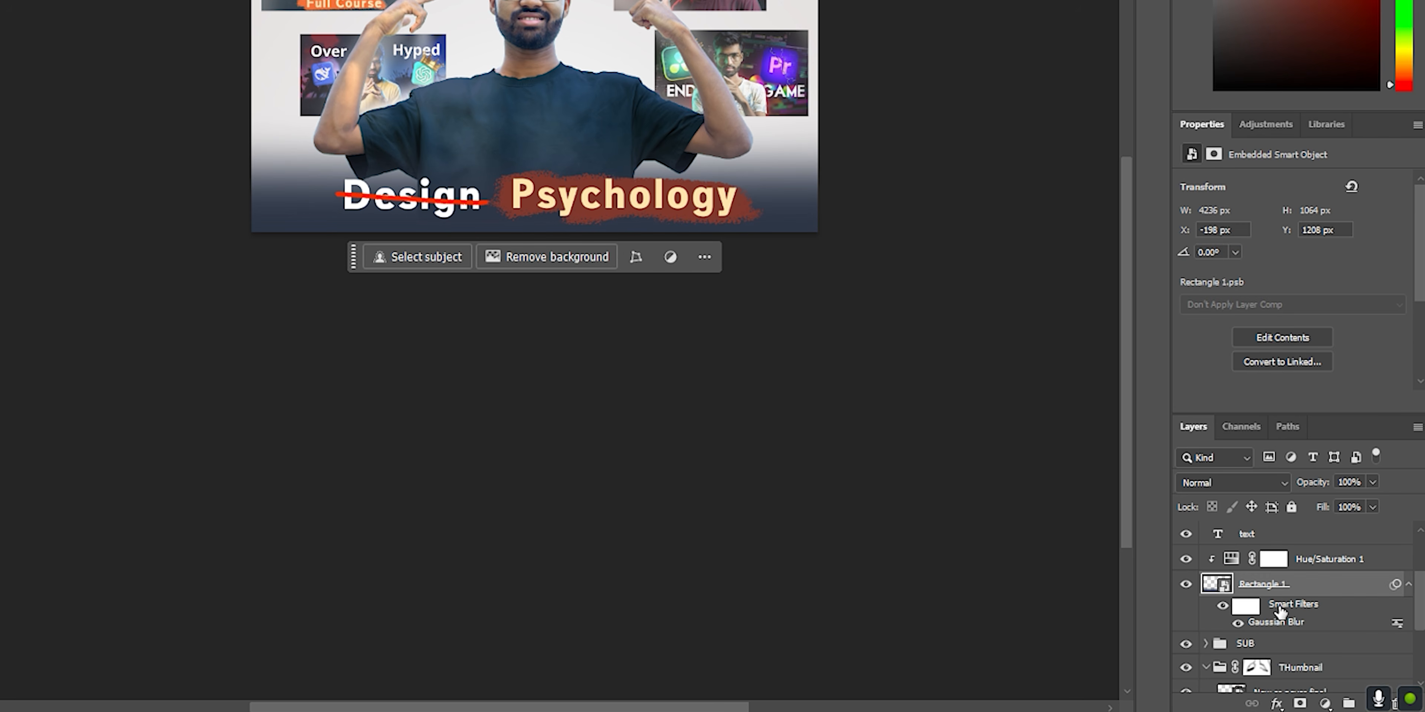
double_click(1270, 622)
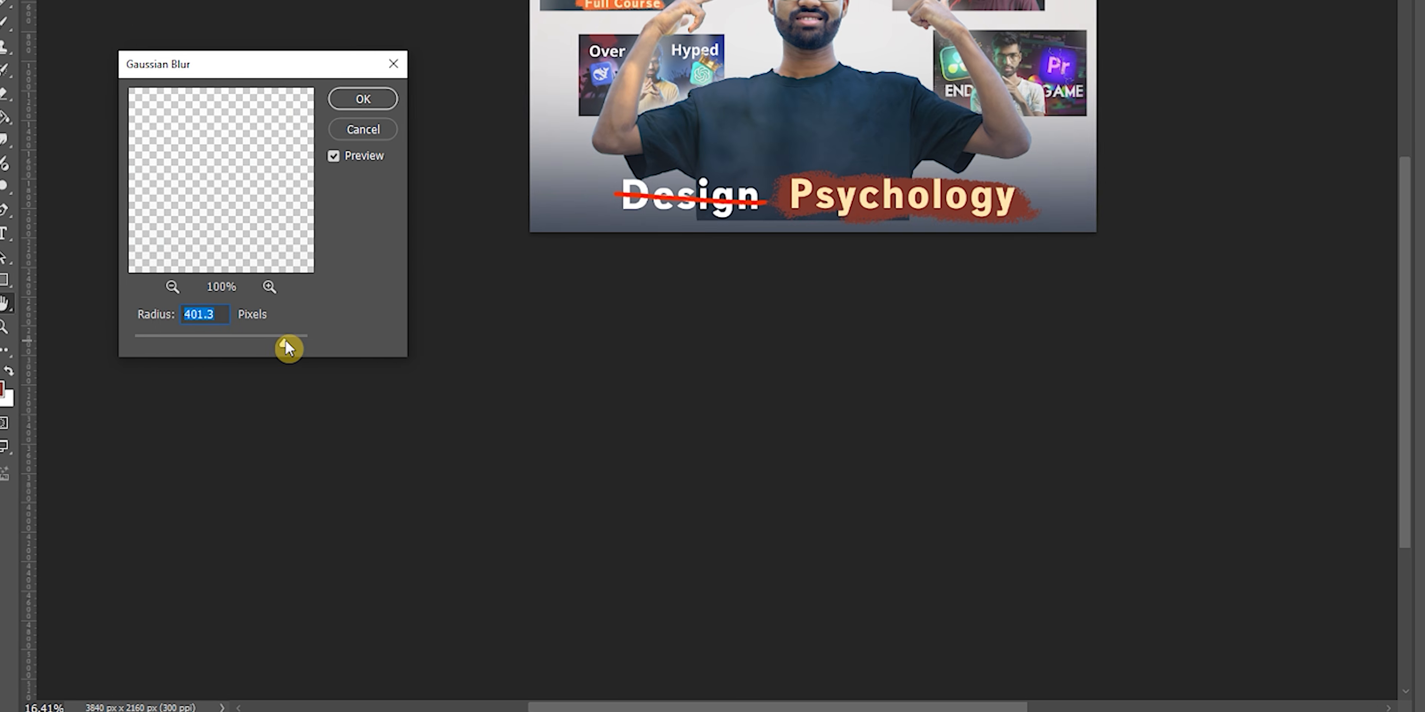
left_click_drag(288, 347, 271, 349)
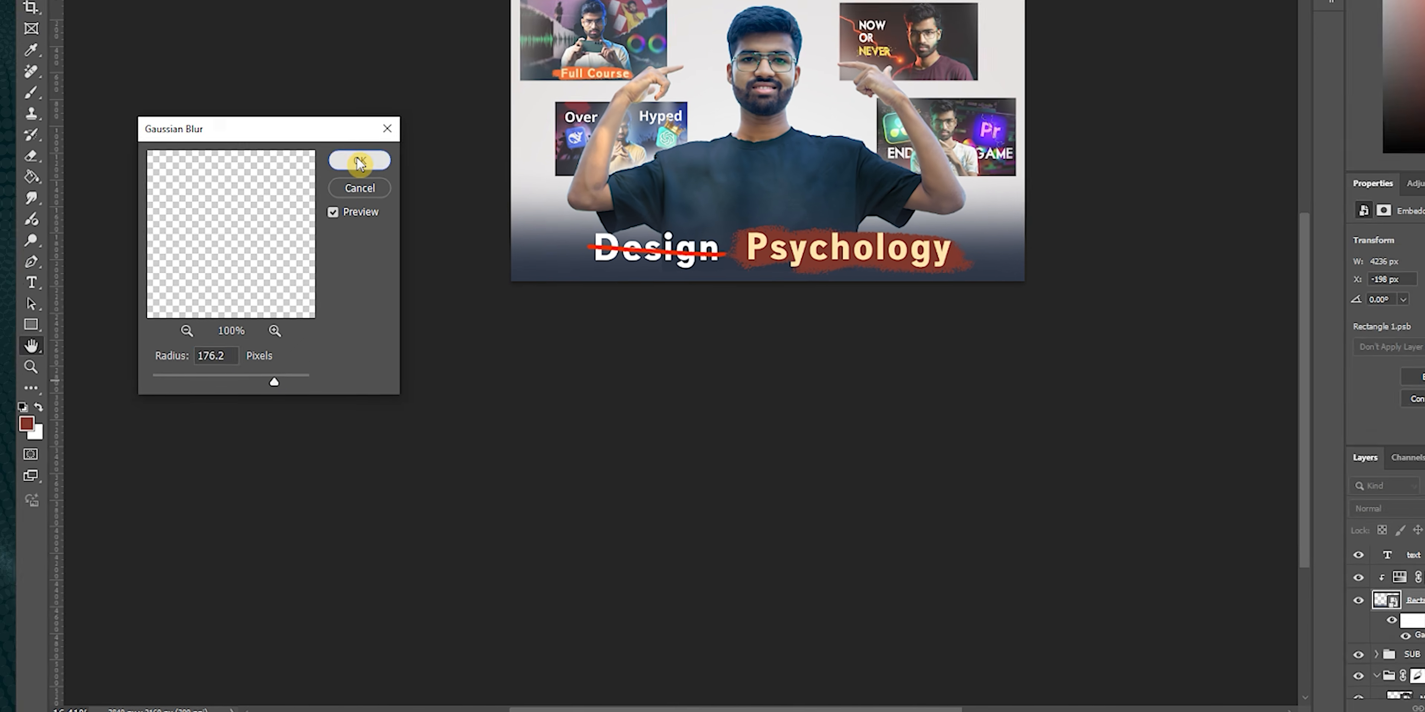
left_click(369, 100)
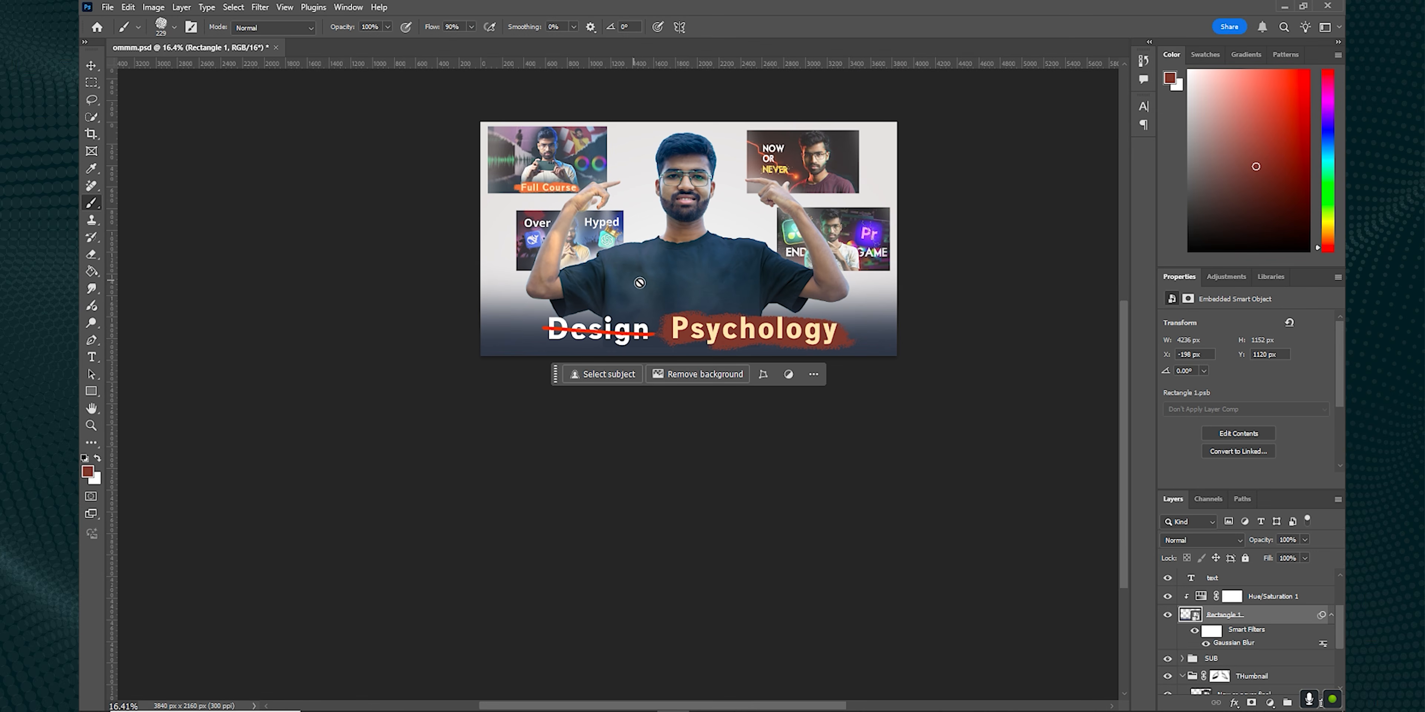
Fine-tune the blurred Rectangle 1 base along the canvas's lower edge with Free Transform.
key("ctrl+t")
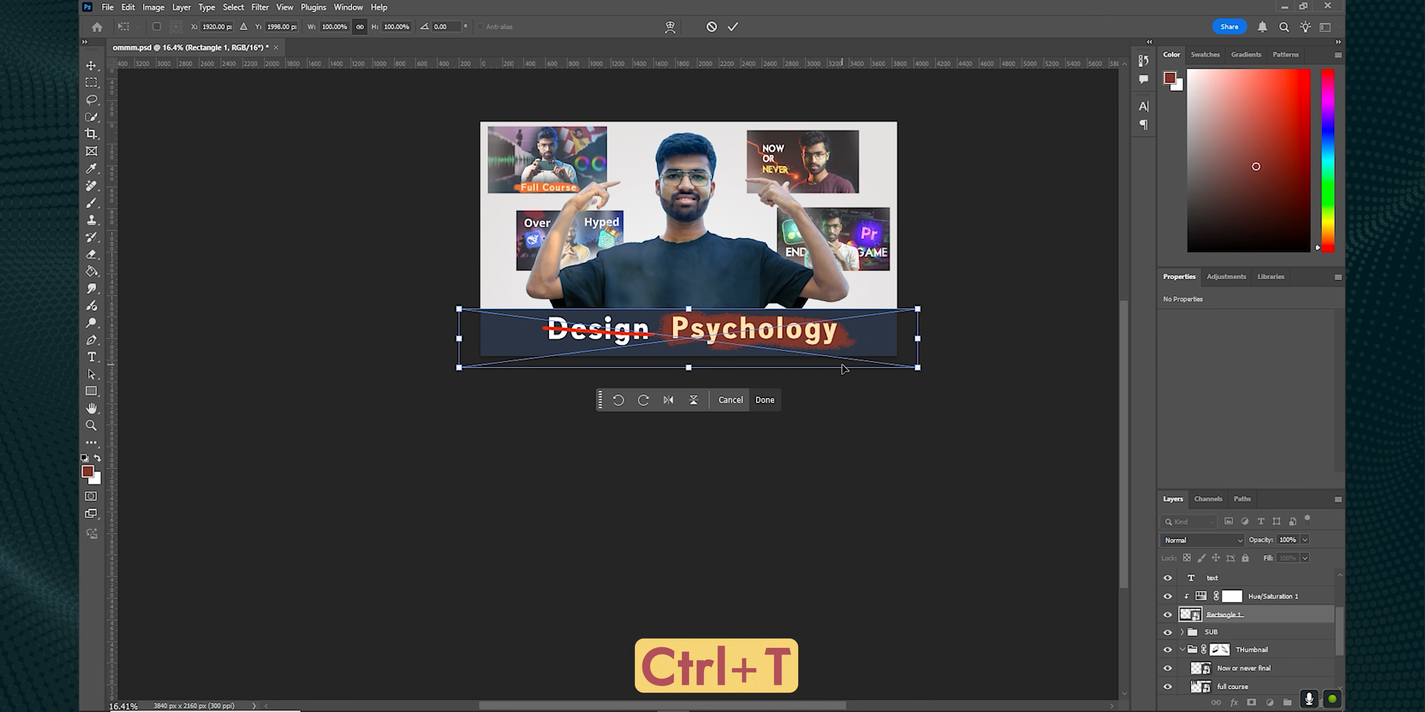
left_click_drag(842, 369, 842, 365)
left_click(765, 396)
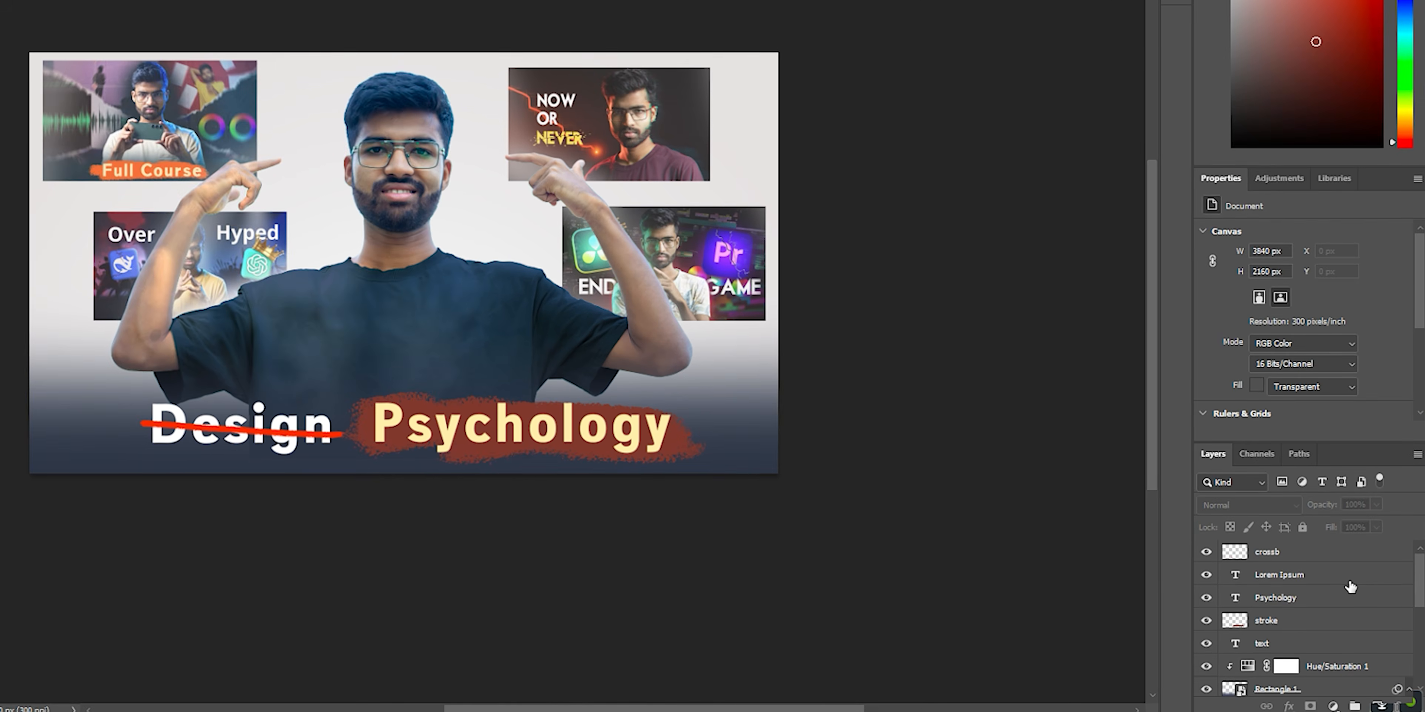
Stamp all visible layers into a new top layer named Full marge and convert it to a Smart Object.
key("ctrl+alt+shift+e")
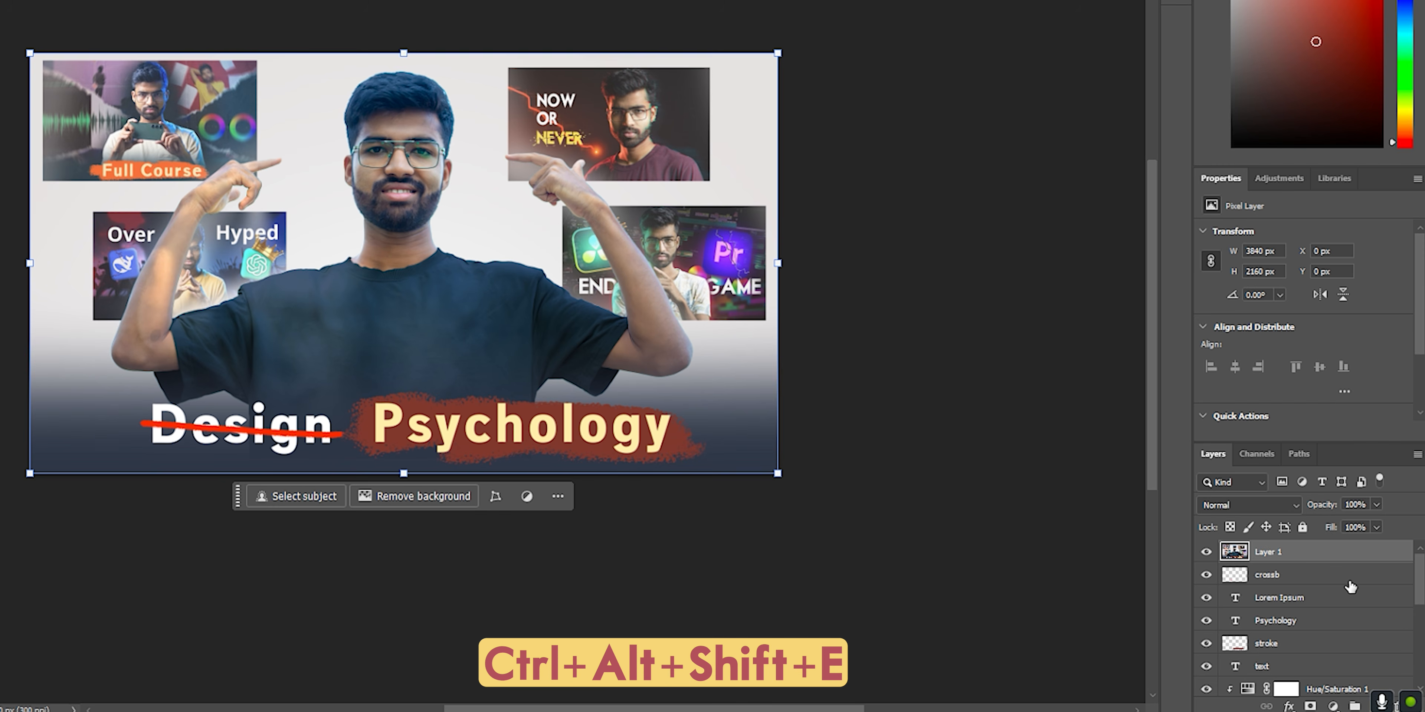
type("Fi")
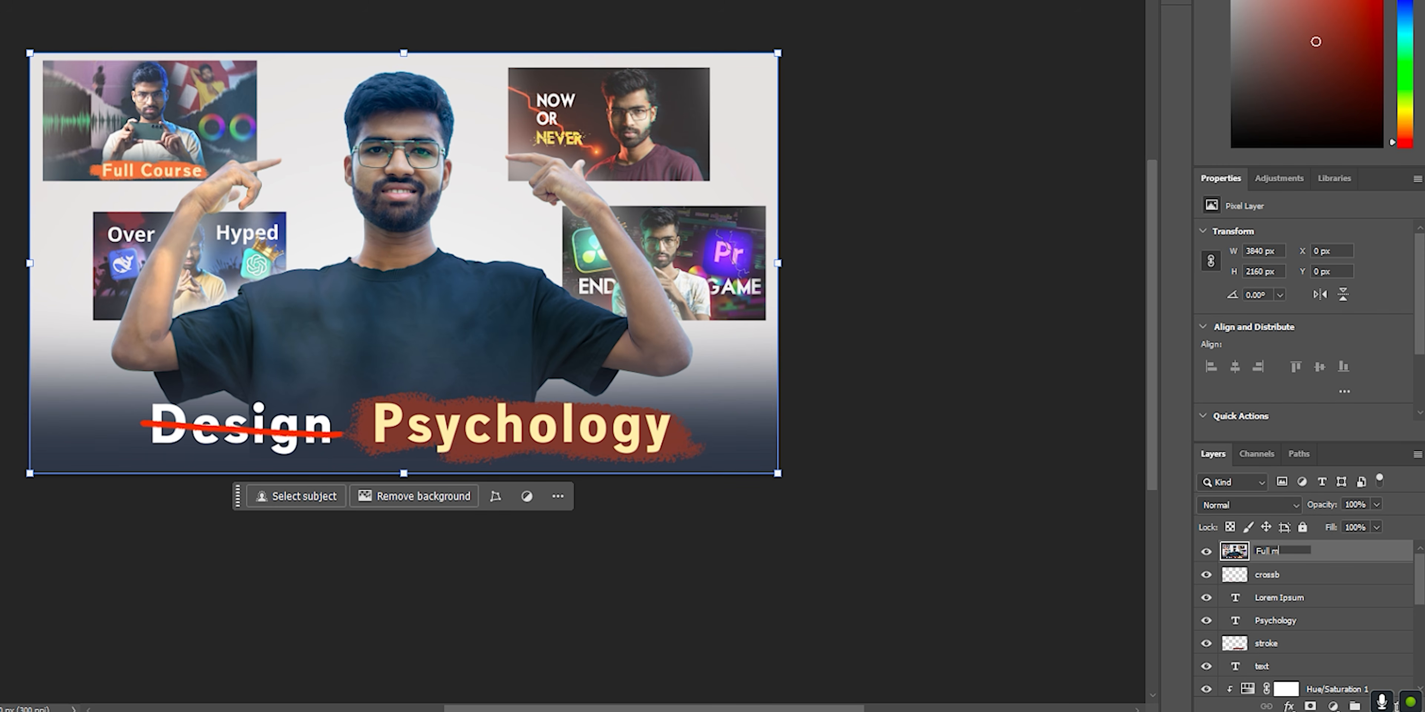
type("ll Image")
key("Return")
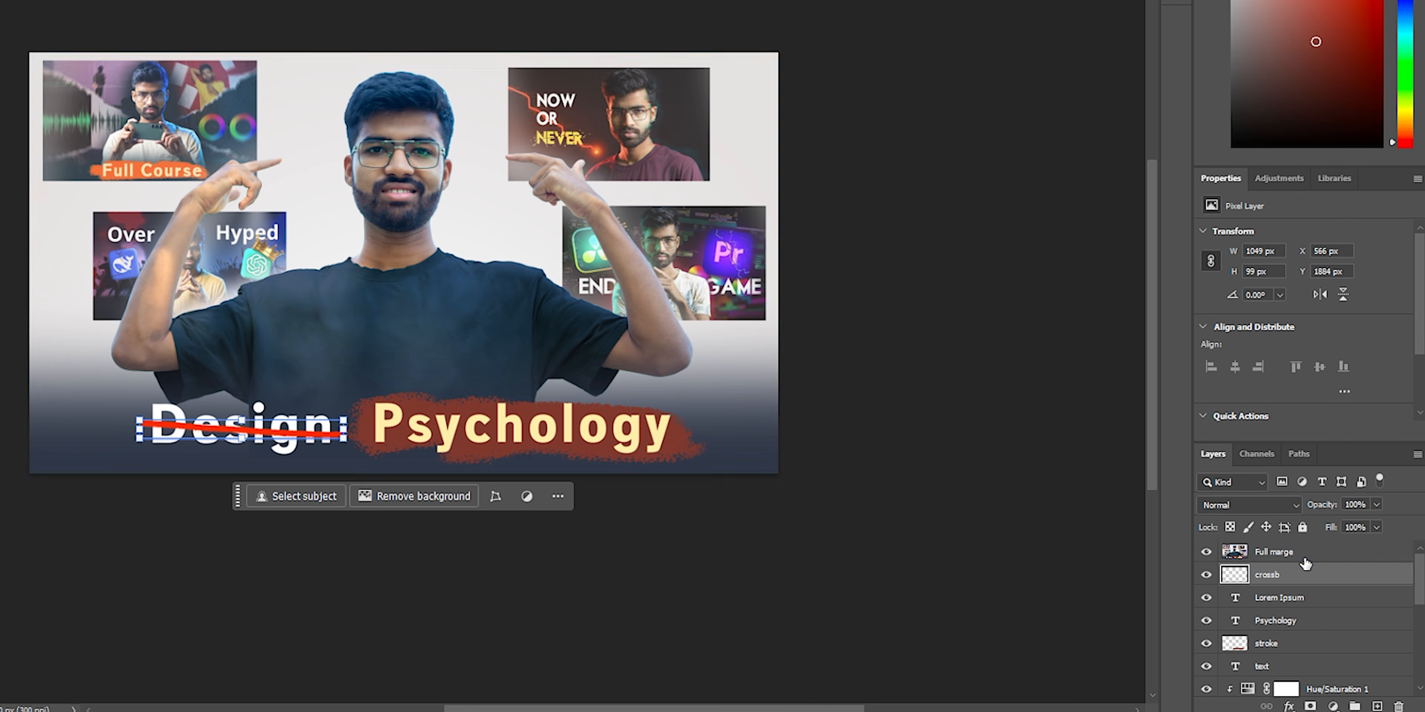
right_click(1304, 550)
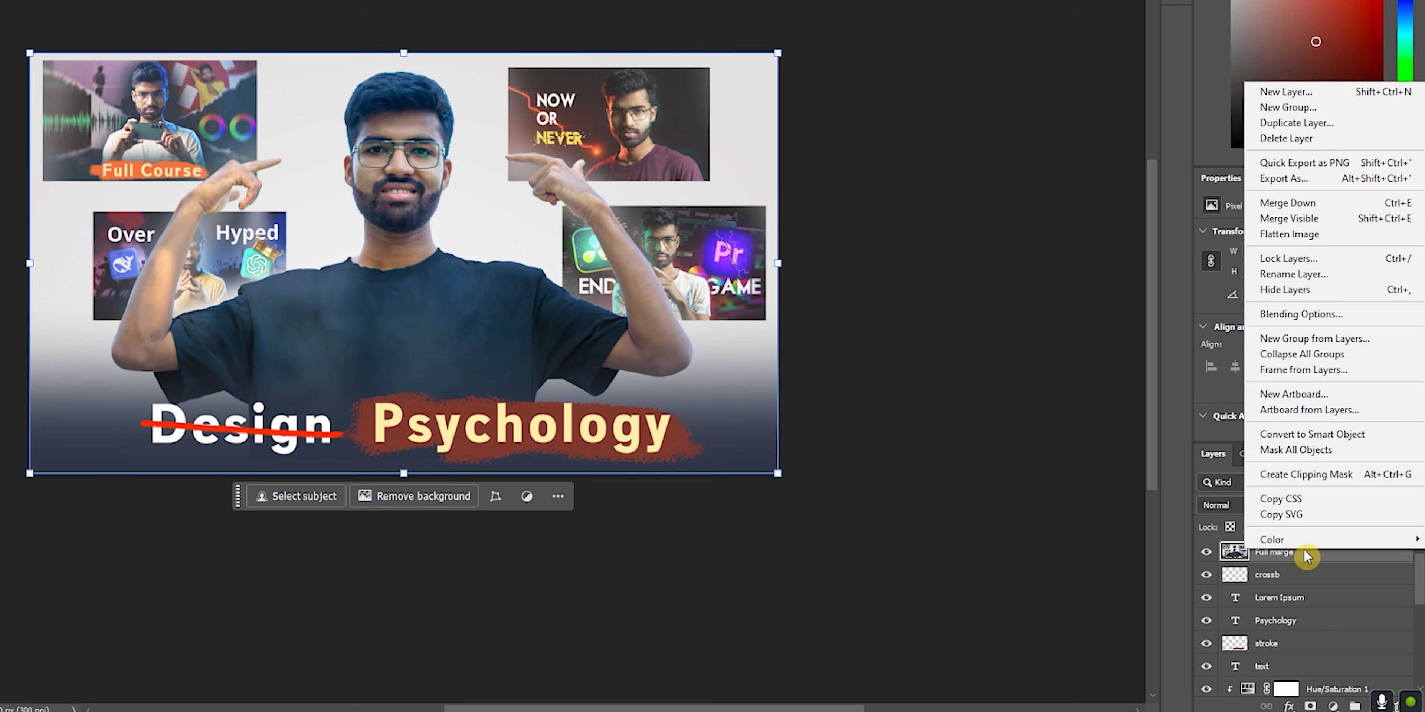
left_click(1299, 434)
Add an Exposure adjustment of +0.89 above Full marge and invert its layer mask to black.
left_click(1333, 706)
left_click(1329, 514)
left_click_drag(1303, 273, 1318, 278)
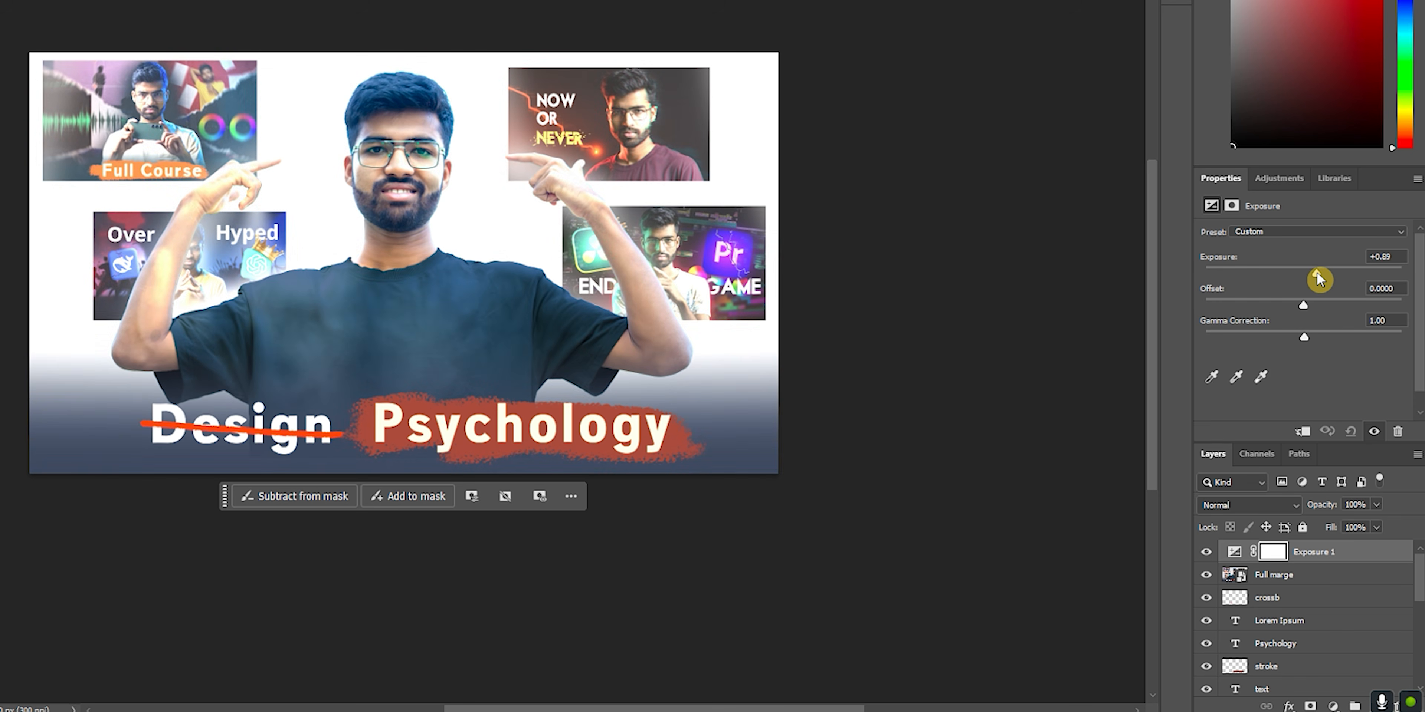
left_click(1280, 556)
key("ctrl+i")
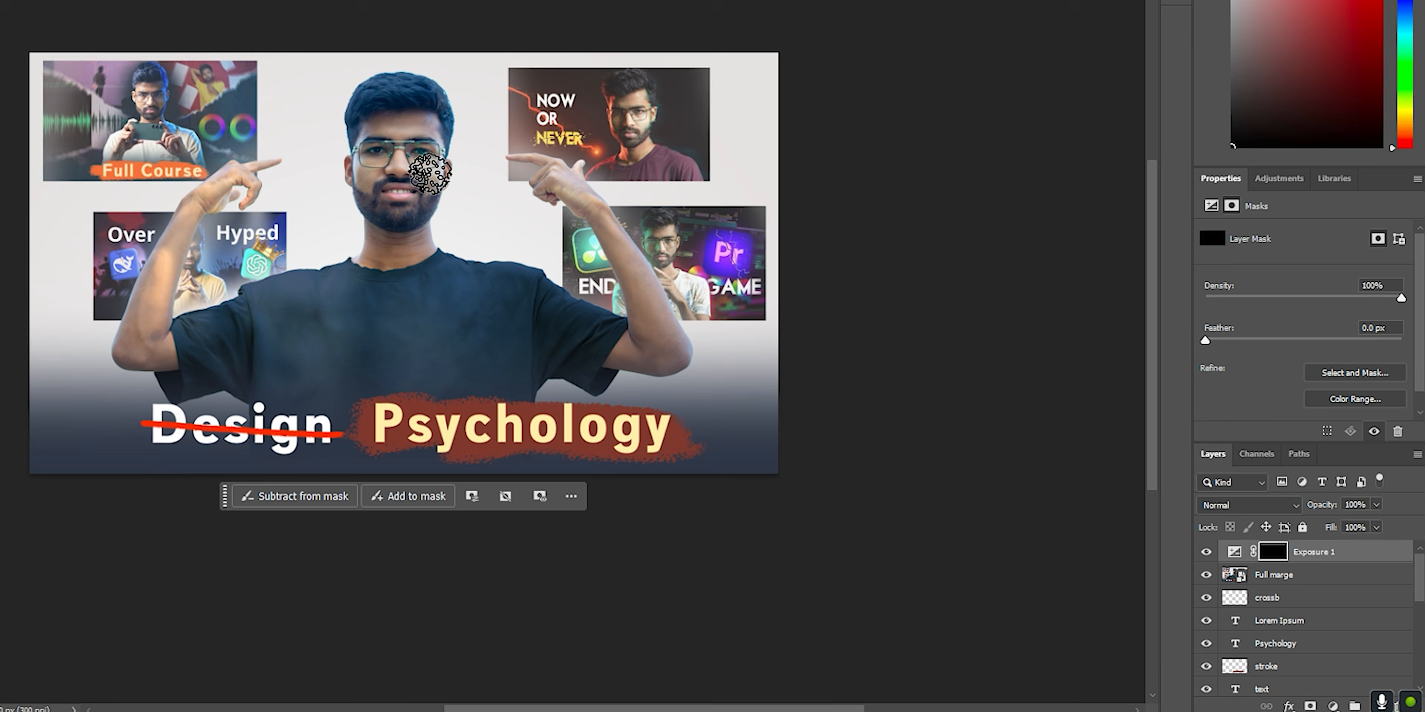
Choose the Soft Round brush and set white as the foreground colour for painting on the Exposure mask.
right_click(450, 191)
scroll(564, 387, "up", 3)
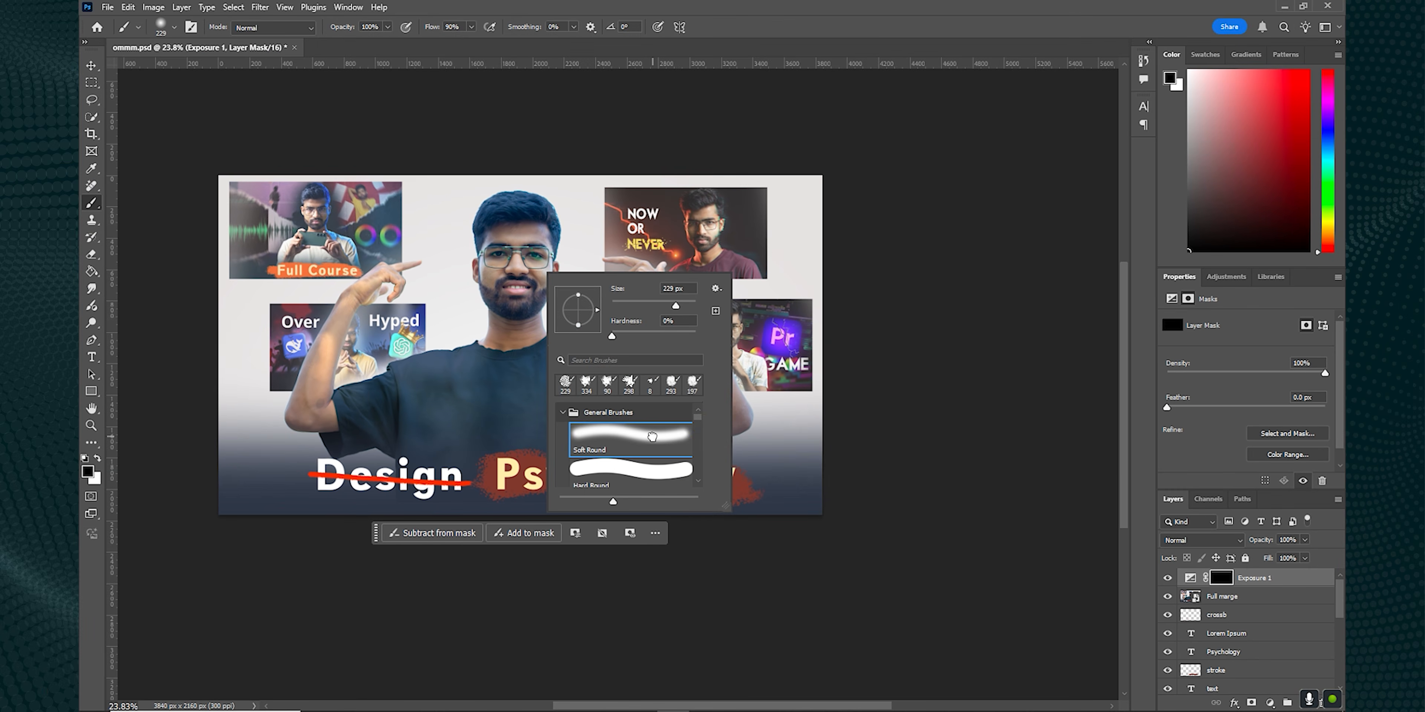
double_click(556, 367)
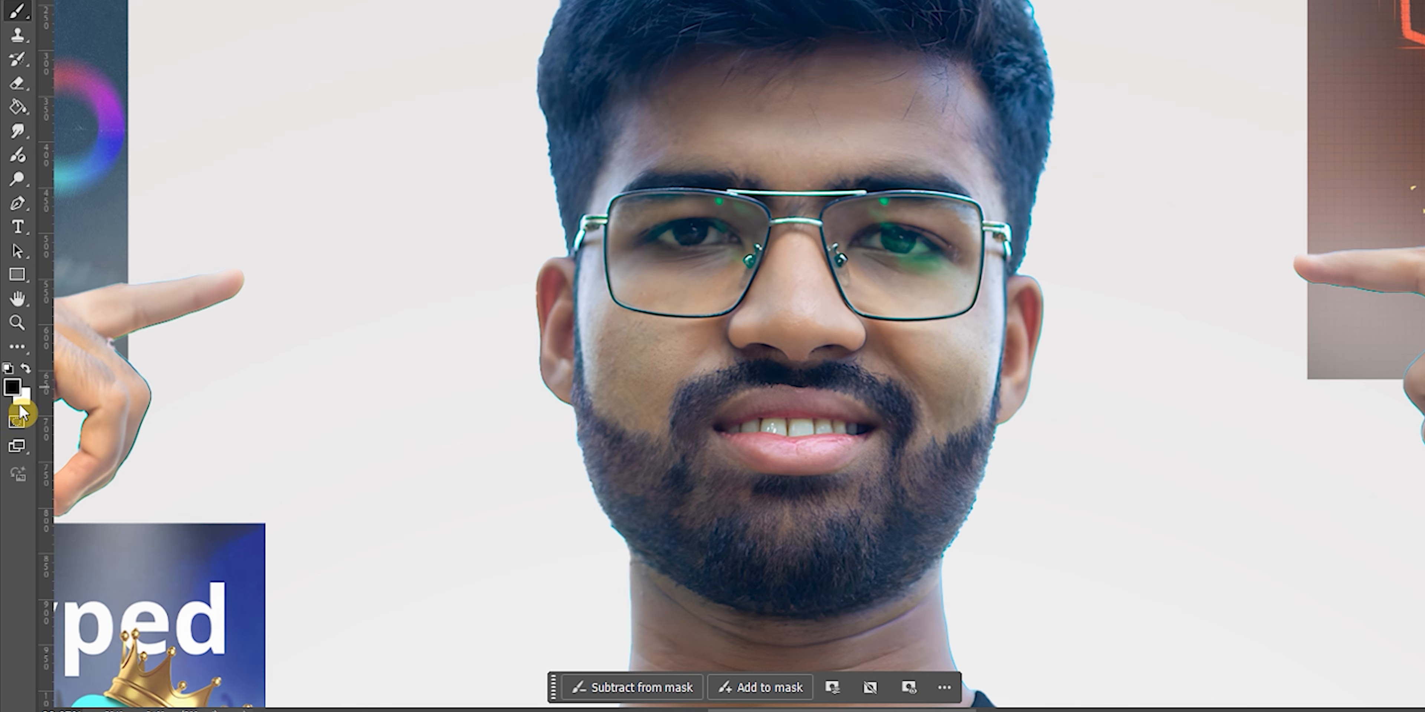
key("x")
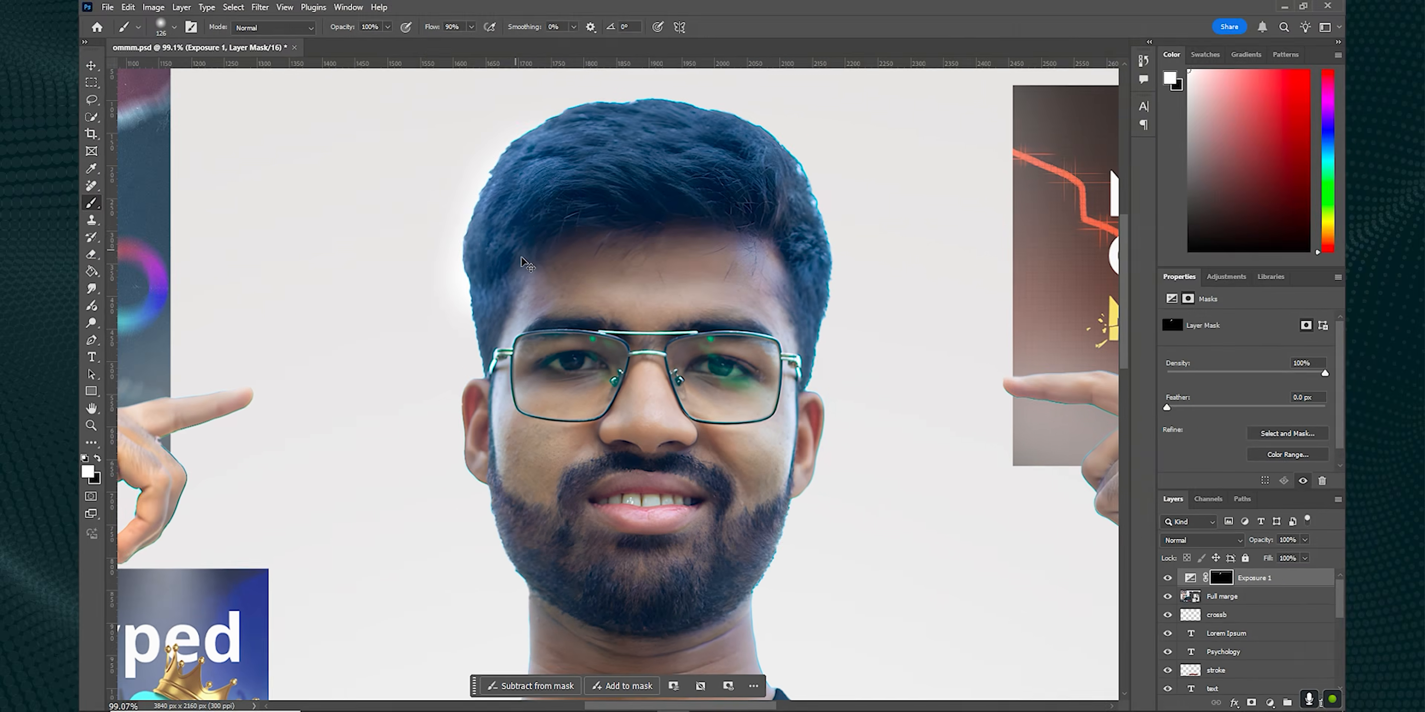
Paint white on the Exposure mask around the subject's head, neck, shoulder and one arm to add a bright rim glow.
right_click(802, 399, "alt")
mouse_move(808, 390)
left_mouse_down()
mouse_move(779, 620)
mouse_move(731, 435)
left_mouse_up()
mouse_move(802, 492)
left_mouse_down()
mouse_move(1062, 519)
mouse_move(582, 358)
left_mouse_up()
left_click_drag(663, 487, 833, 476)
scroll(833, 477, "down", 5)
mouse_move(505, 295)
left_mouse_down()
mouse_move(700, 310)
mouse_move(835, 234)
left_mouse_up()
scroll(525, 398, "up", 5)
left_click_drag(525, 398, 630, 344)
left_click_drag(365, 487, 430, 149)
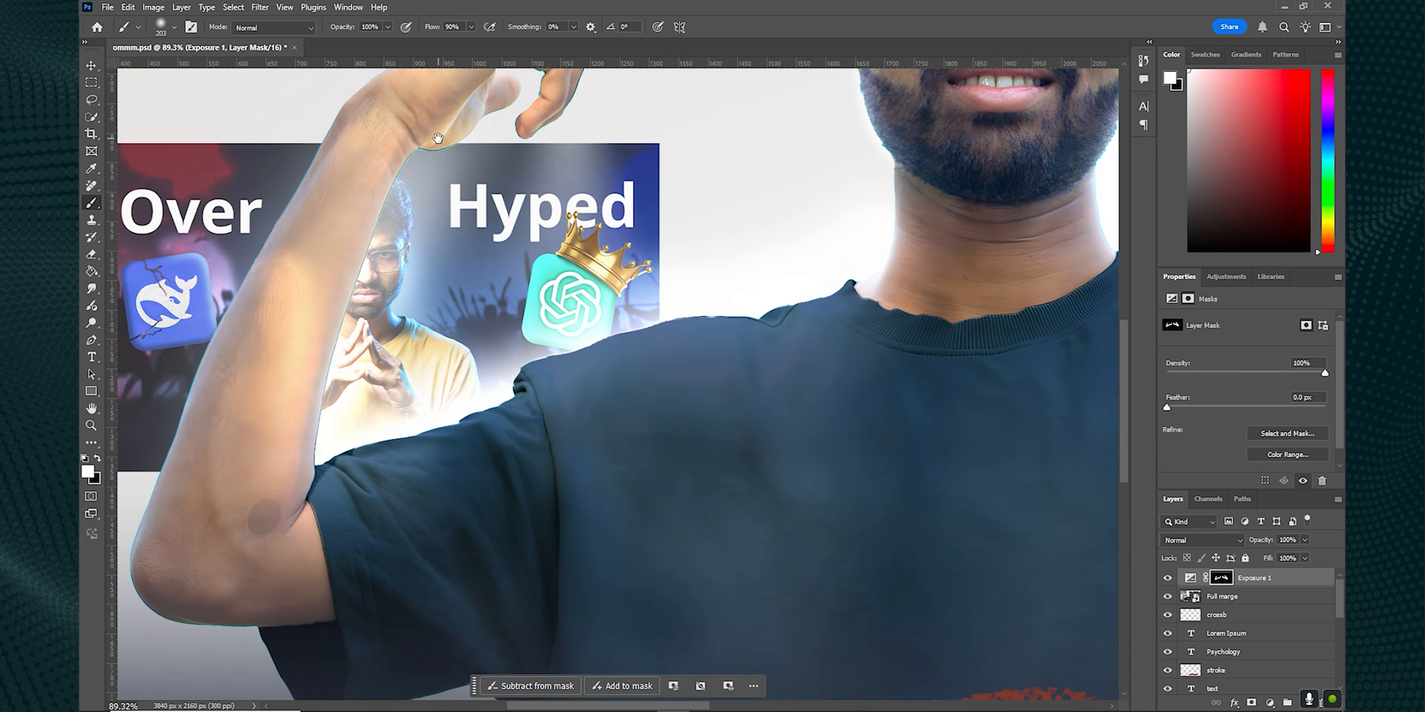
Extend the mask glow along the subject's other shoulder and arm, and clean up the excess with black.
scroll(460, 331, "down", 8)
scroll(678, 233, "up", 5)
right_click(797, 274, "alt")
mouse_move(797, 274)
left_mouse_down()
mouse_move(761, 413)
mouse_move(722, 477)
left_mouse_up()
scroll(708, 426, "up", 5)
right_click(603, 283, "alt")
mouse_move(603, 283)
left_mouse_down()
mouse_move(567, 375)
mouse_move(736, 426)
left_mouse_up()
key("x")
mouse_move(725, 379)
left_mouse_down()
mouse_move(683, 291)
mouse_move(683, 310)
mouse_move(687, 210)
mouse_move(769, 348)
left_mouse_up()
scroll(691, 349, "down", 8)
left_click(1167, 578)
left_click(1166, 578)
right_click(759, 372, "alt")
Lower the Exposure adjustment layer's opacity to 52% and compare the image with and without it.
left_click(1304, 560)
left_click(1327, 564)
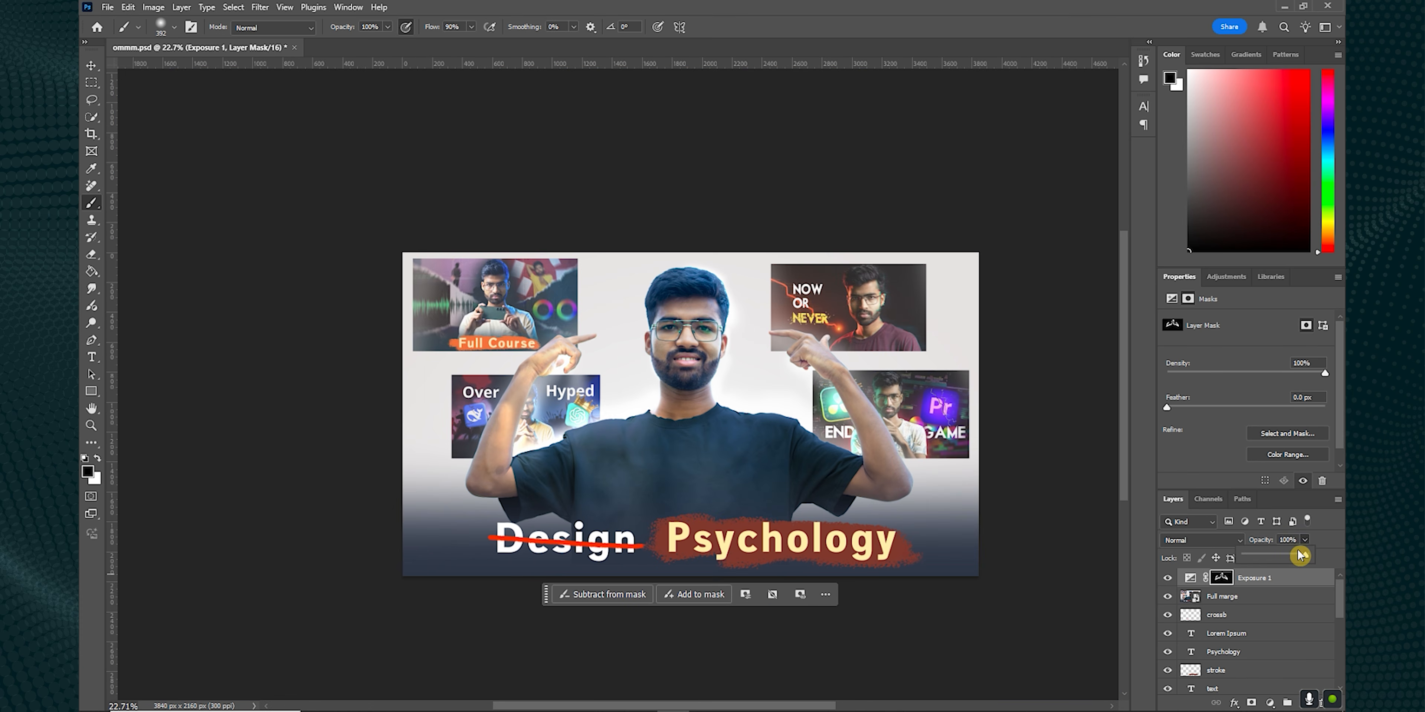
left_click_drag(1300, 555, 1280, 554)
left_click(1167, 578)
left_click(1167, 578)
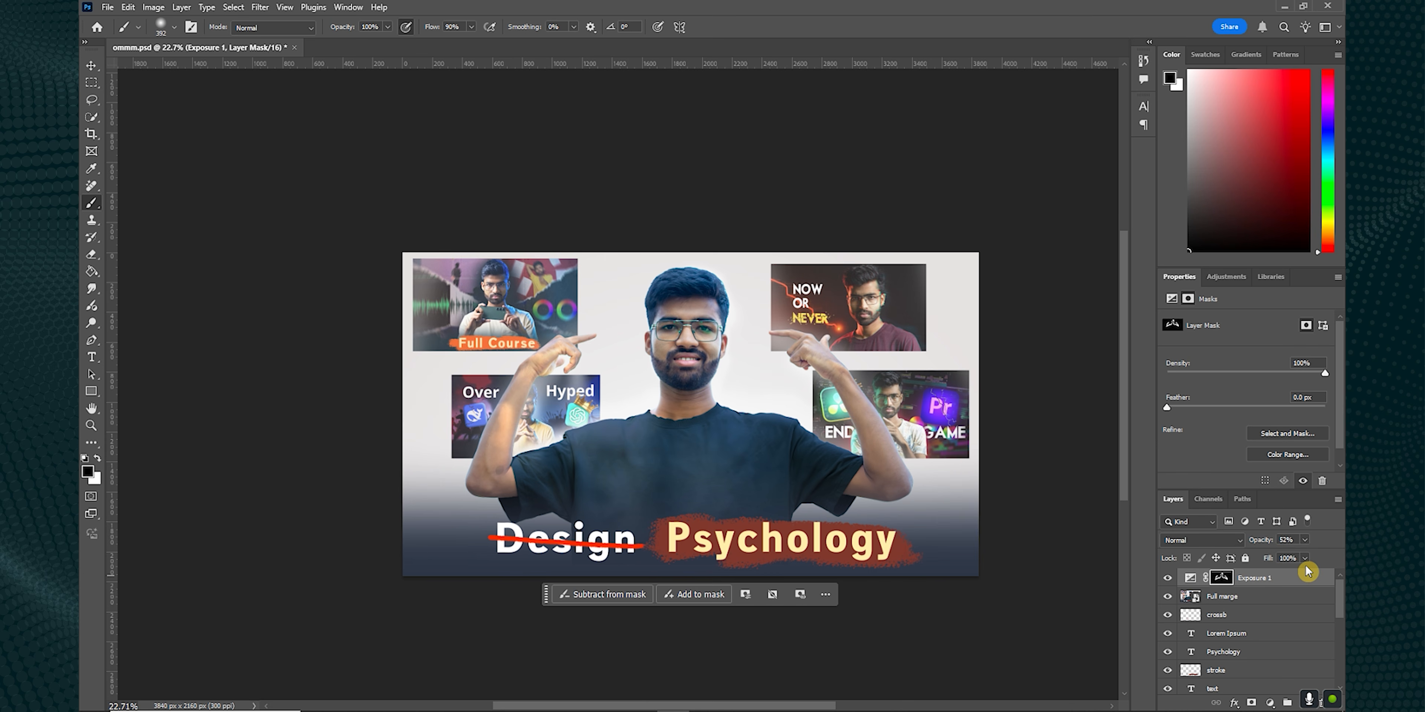
Apply the Camera Raw Filter to Full marge with vibrance +13, texture +7, vignette -21, midpoint 69, roundness +100 and feather 53.
left_click(1244, 598)
key("ctrl+shift+a")
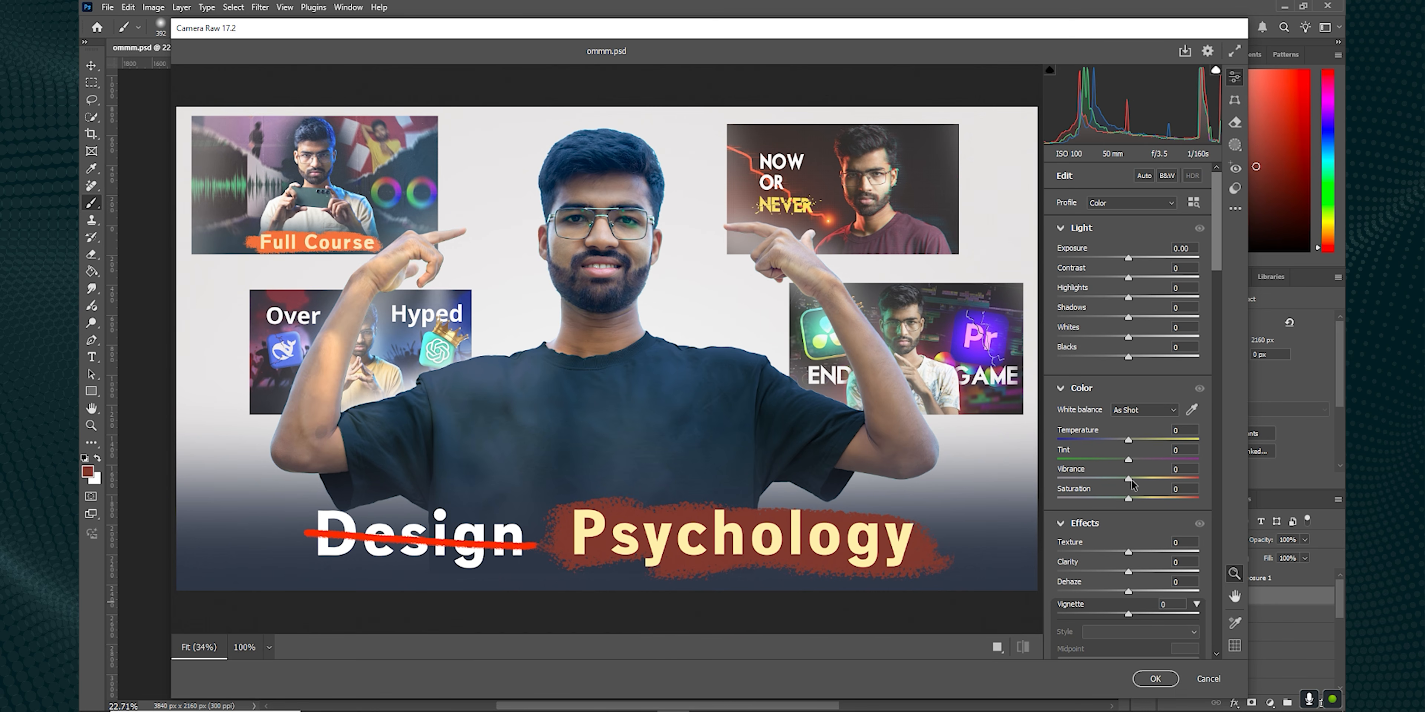
left_click_drag(1128, 552, 1133, 552)
scroll(1128, 556, "down", 10)
scroll(1128, 498, "up", 7)
left_click_drag(1128, 435, 1114, 435)
left_click_drag(1128, 480, 1057, 519)
left_click_drag(1128, 499, 1125, 512)
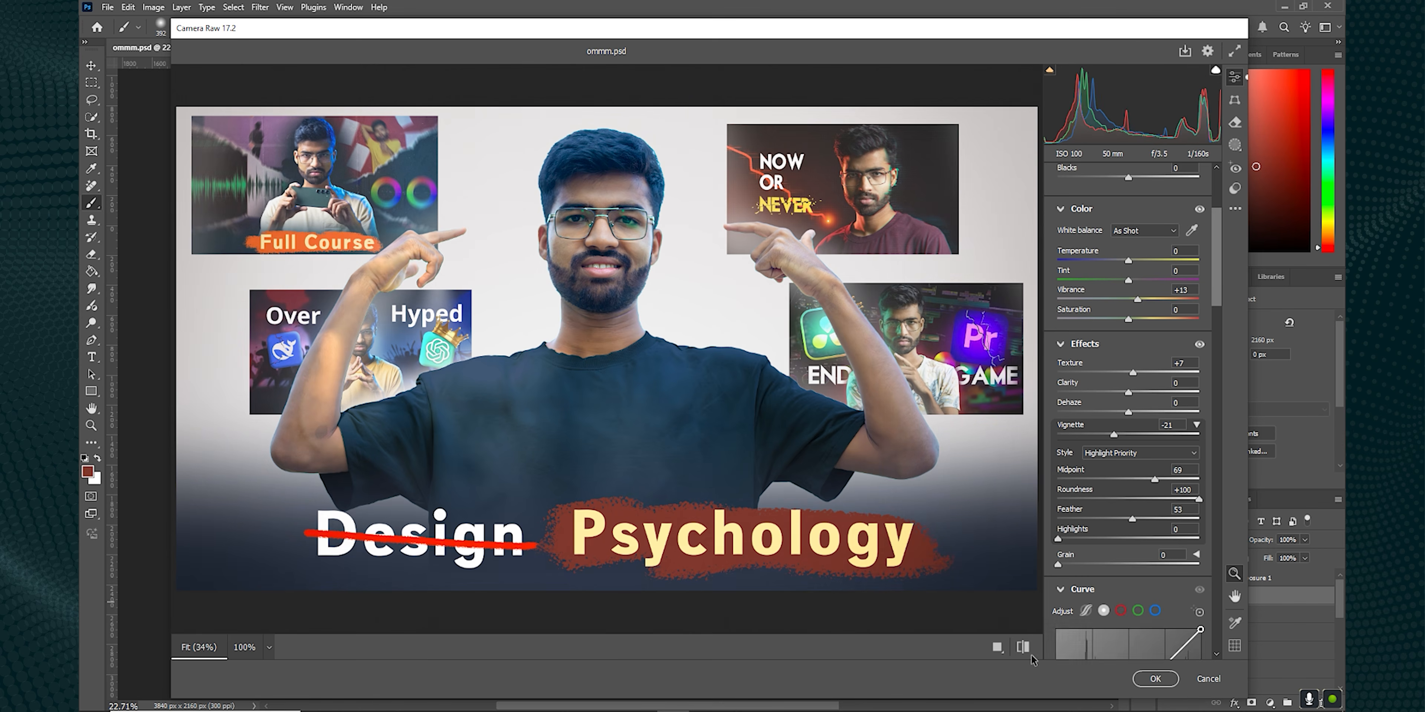
left_click(1023, 648)
left_click(1022, 648)
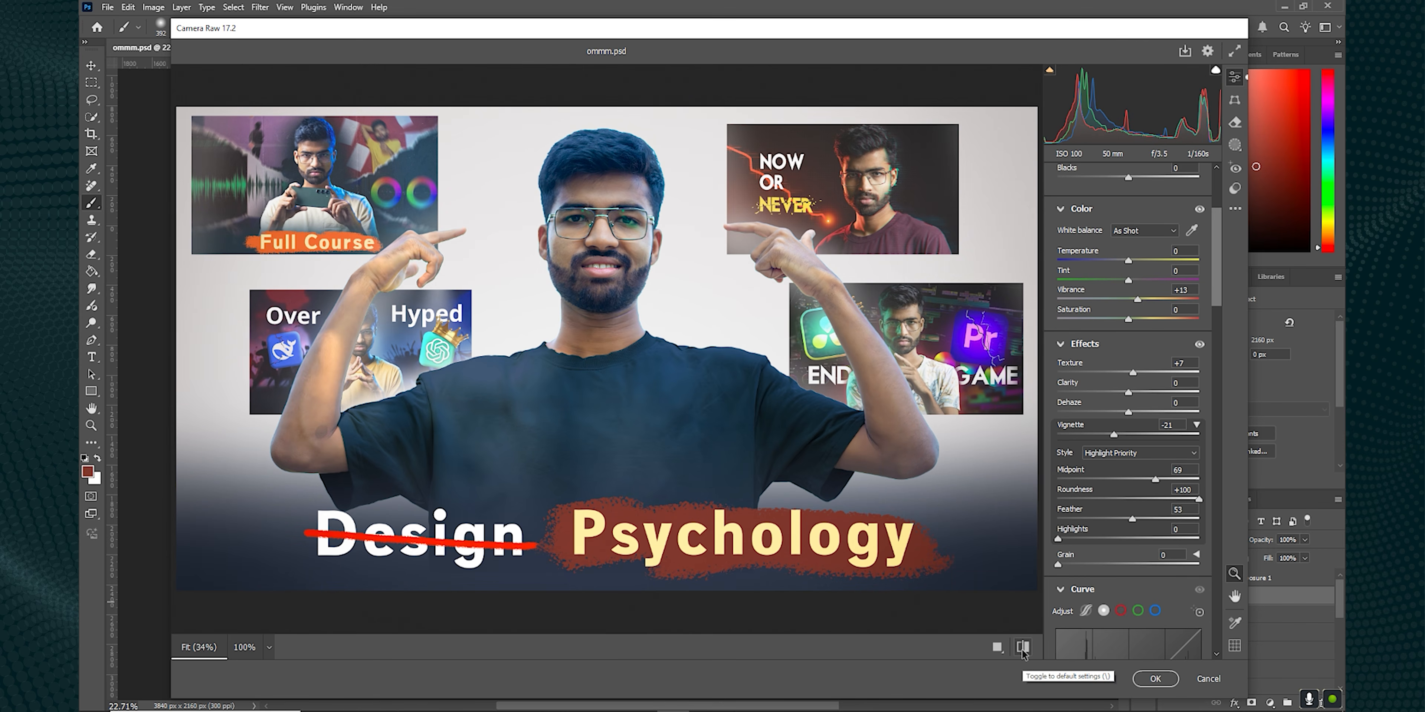
left_click(1165, 676)
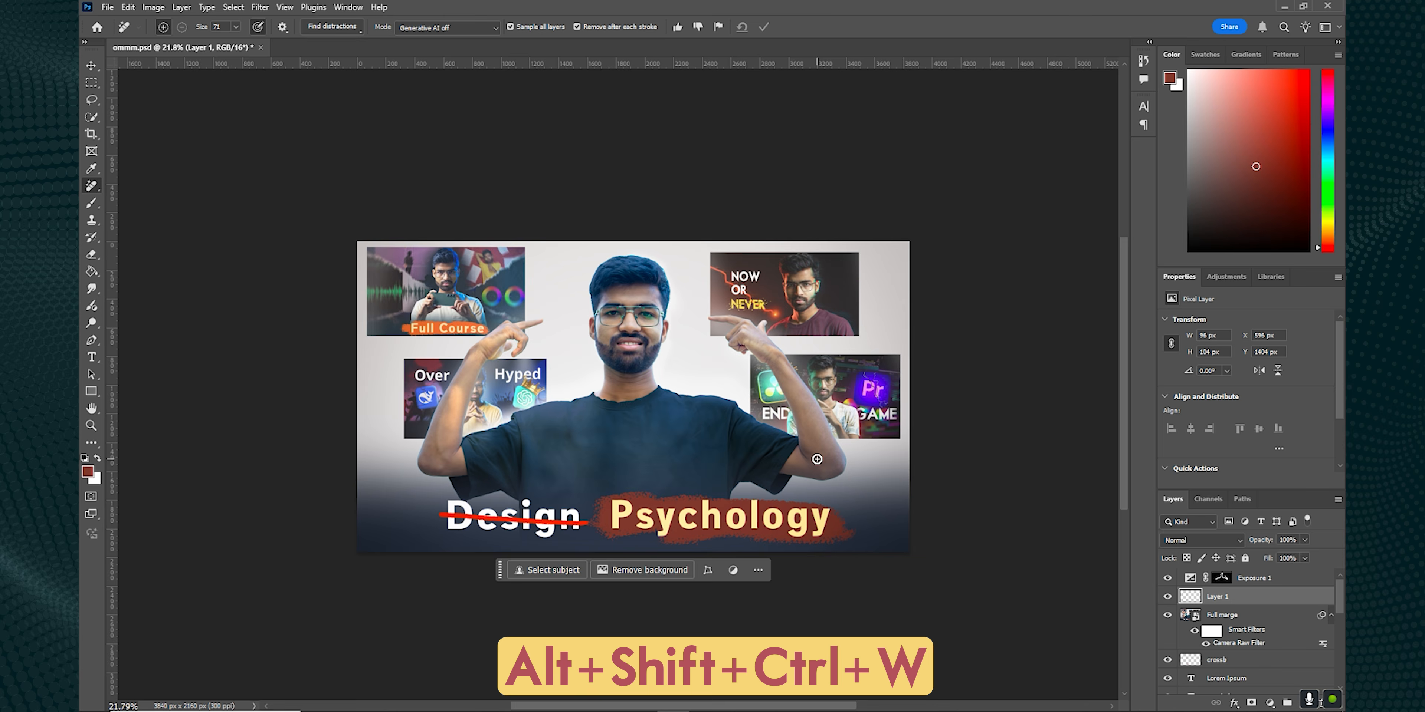
Export the finished thumbnail as a 3840 × 2160 JPG at quality 6.
key("ctrl+alt+shift+w")
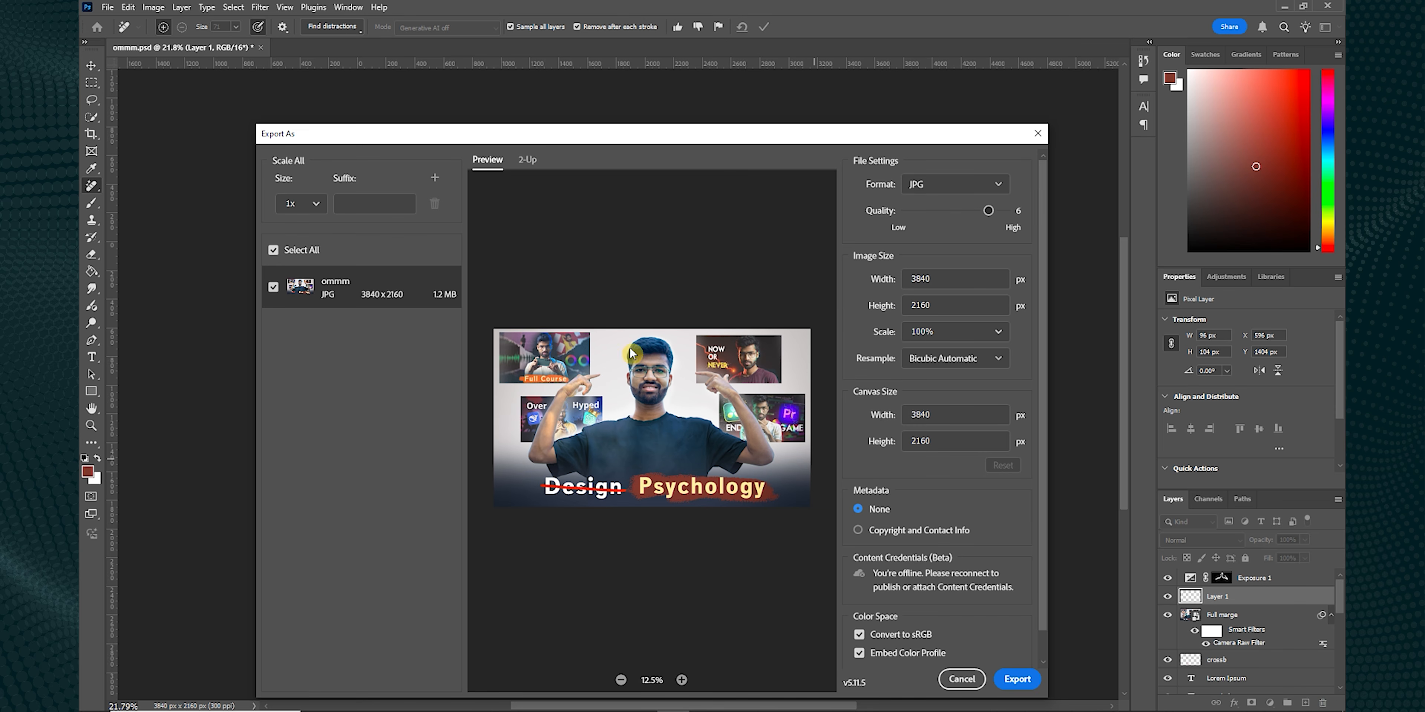
left_click(1011, 679)
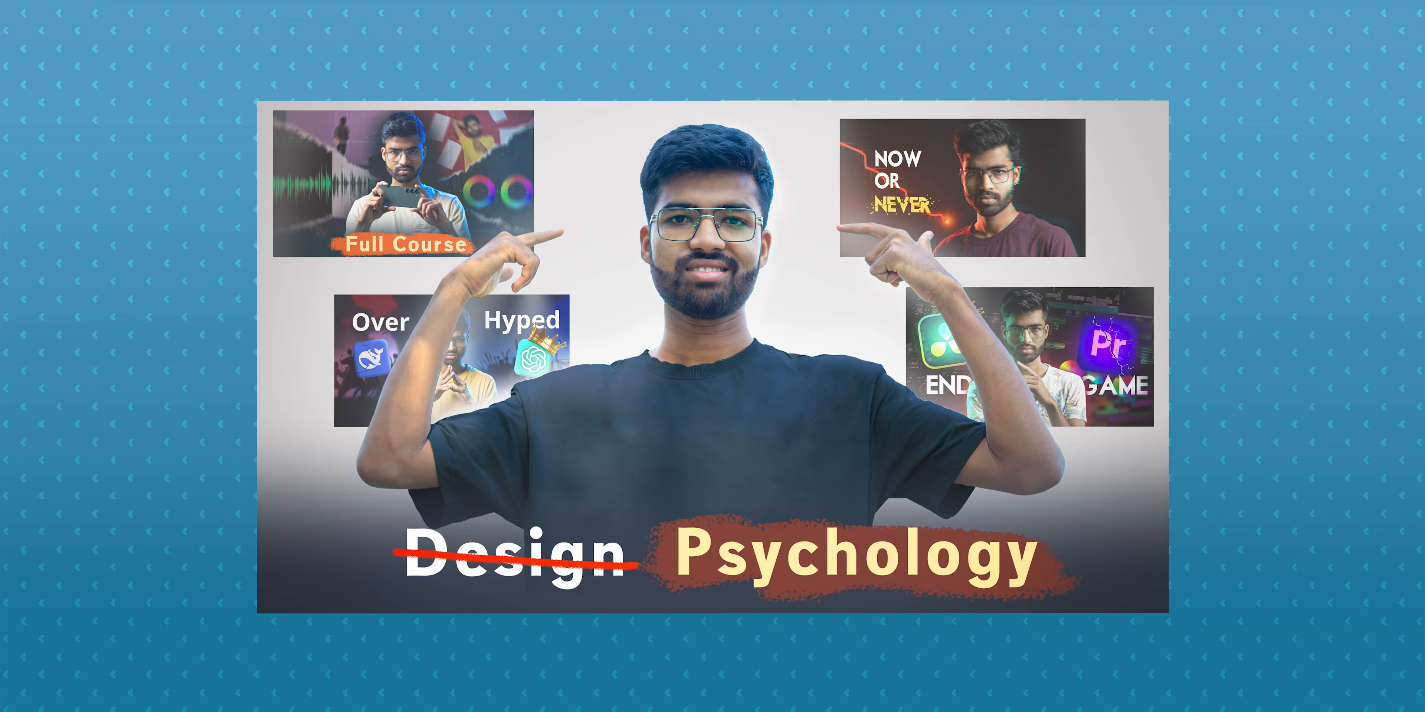